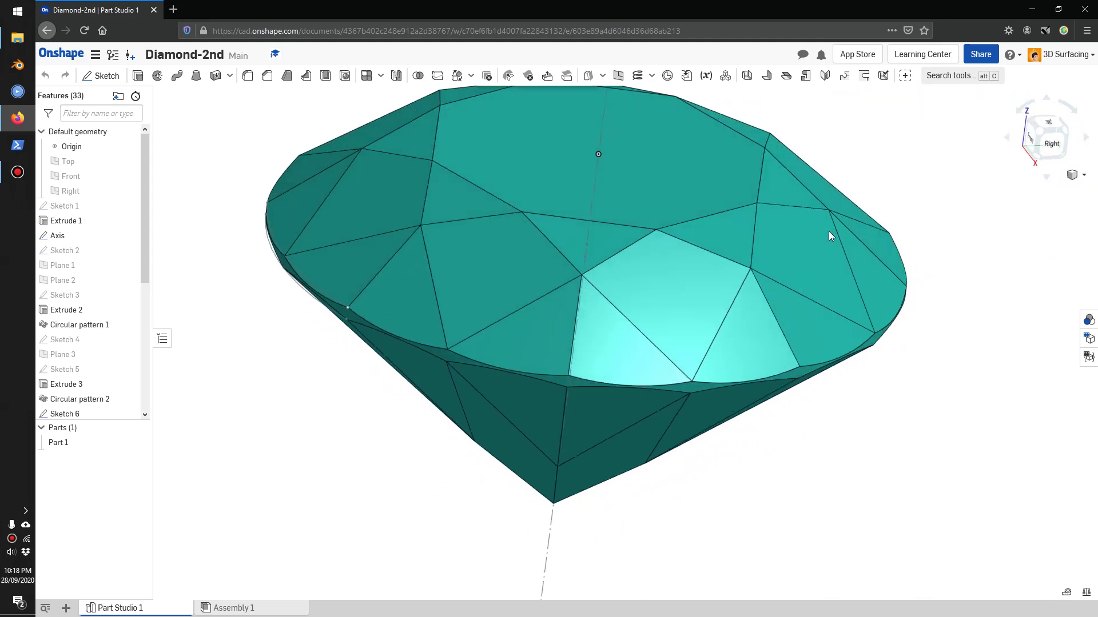
Examine the finished diamond's crown, girdle and pavilion facets from several angles and distances.
scroll(823, 256, up, 3)
scroll(694, 359, up, 5)
scroll(702, 354, down, 5)
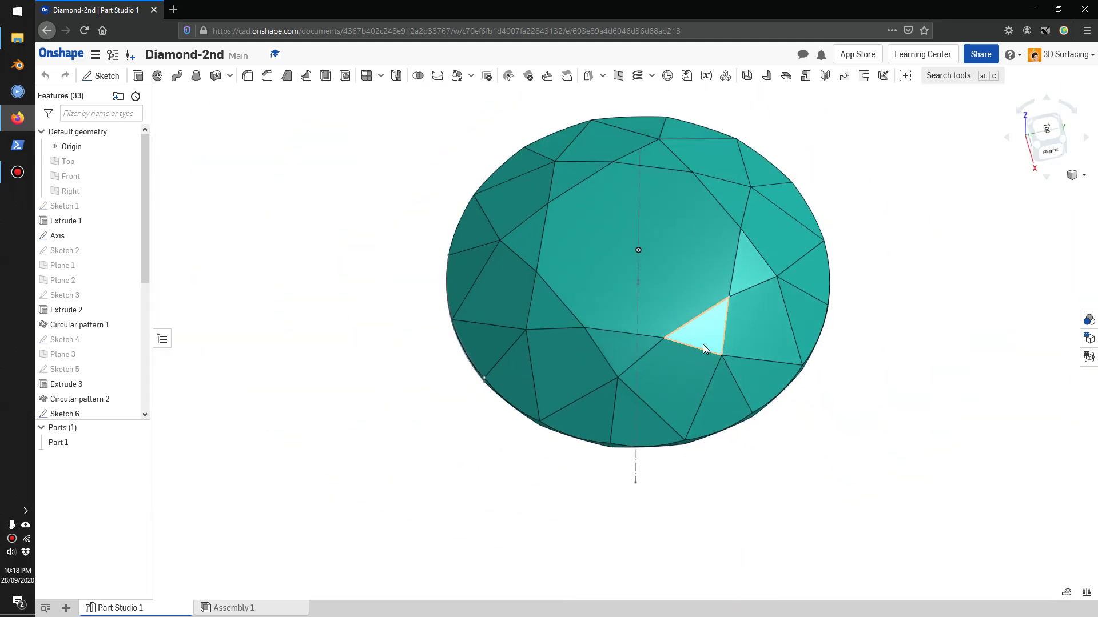
right_drag(716, 220, 653, 180)
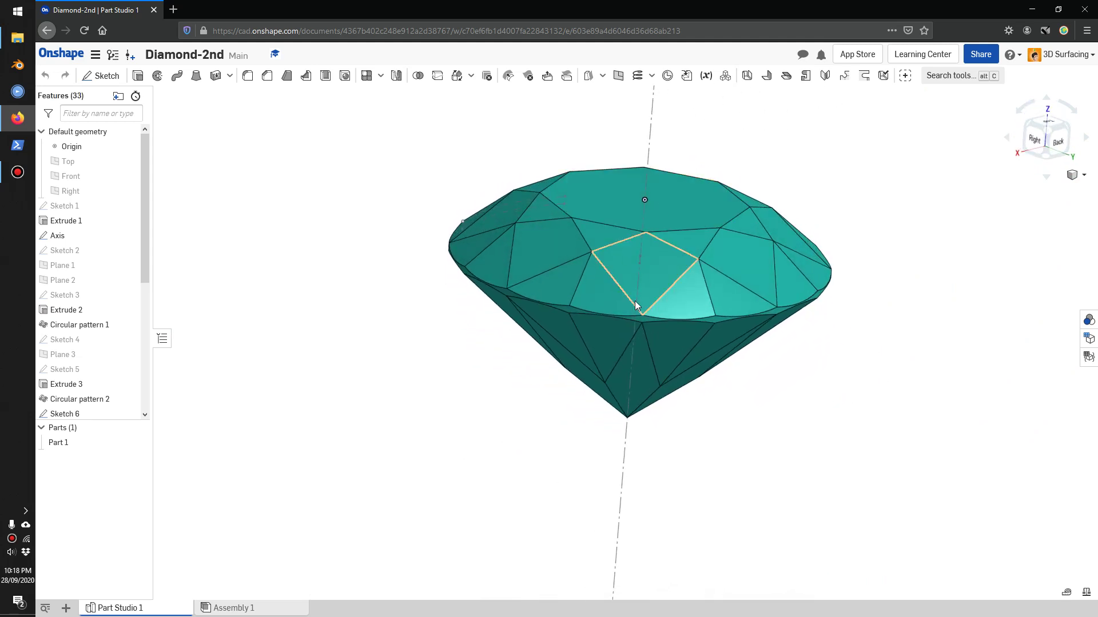
scroll(626, 379, up, 3)
scroll(698, 304, down, 4)
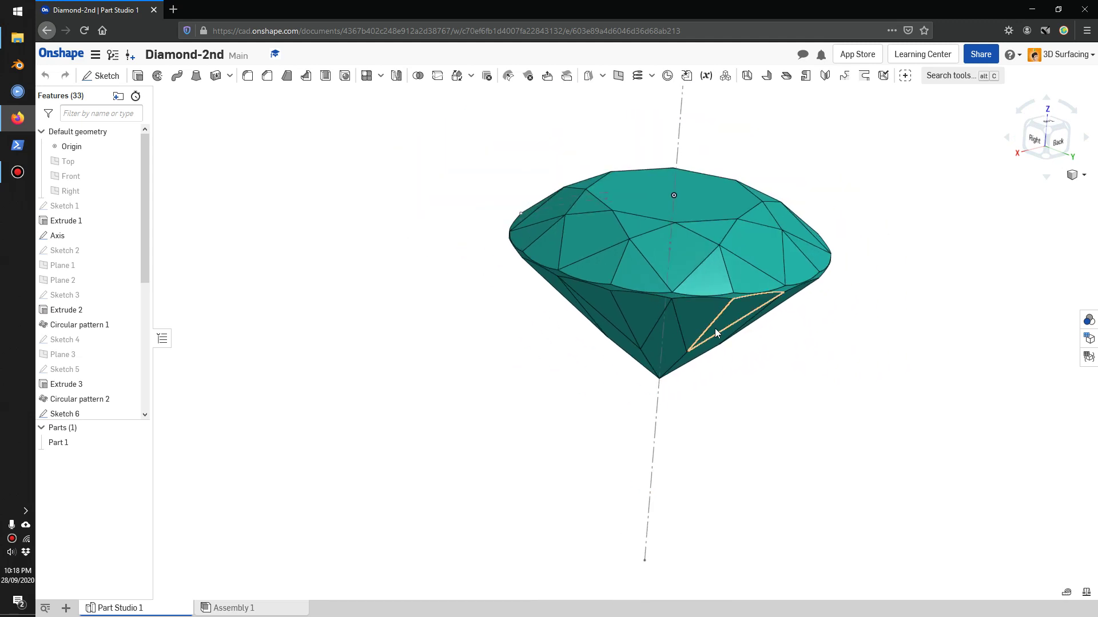
middle_drag(715, 328, 624, 389)
scroll(626, 391, down, 2)
scroll(628, 388, up, 2)
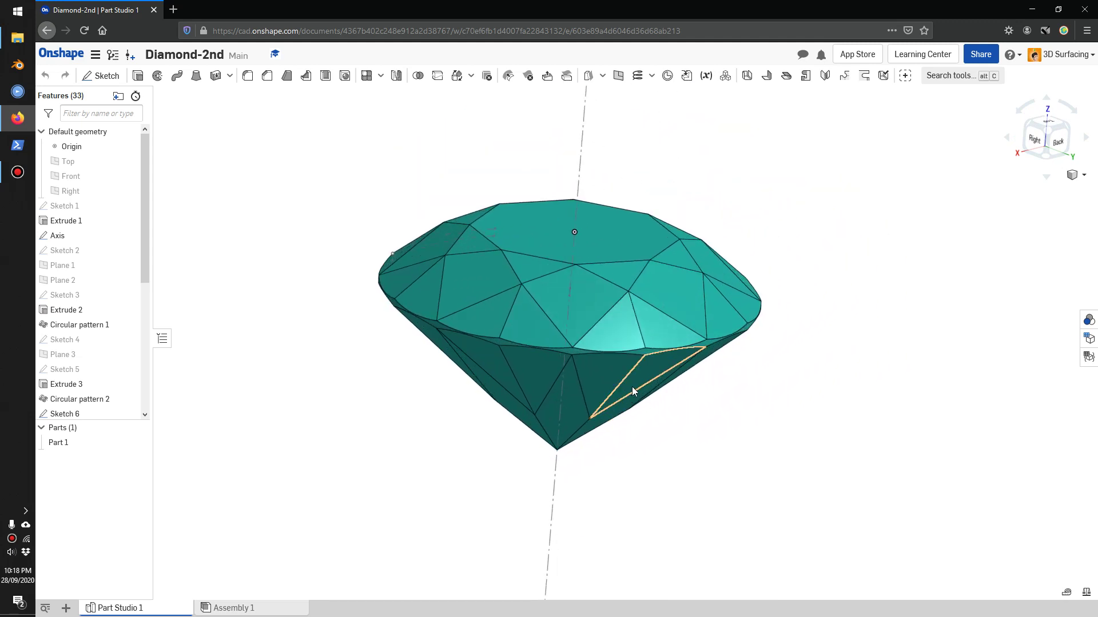
scroll(658, 320, up, 3)
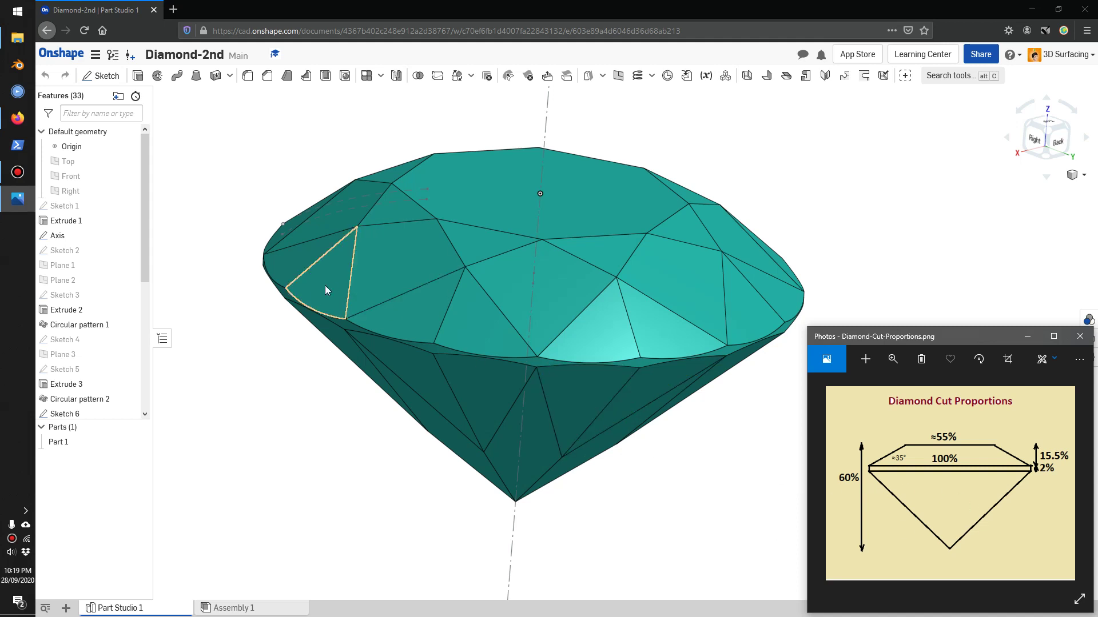
Return to the document list and create a new document named Diamond3.
click(62, 59)
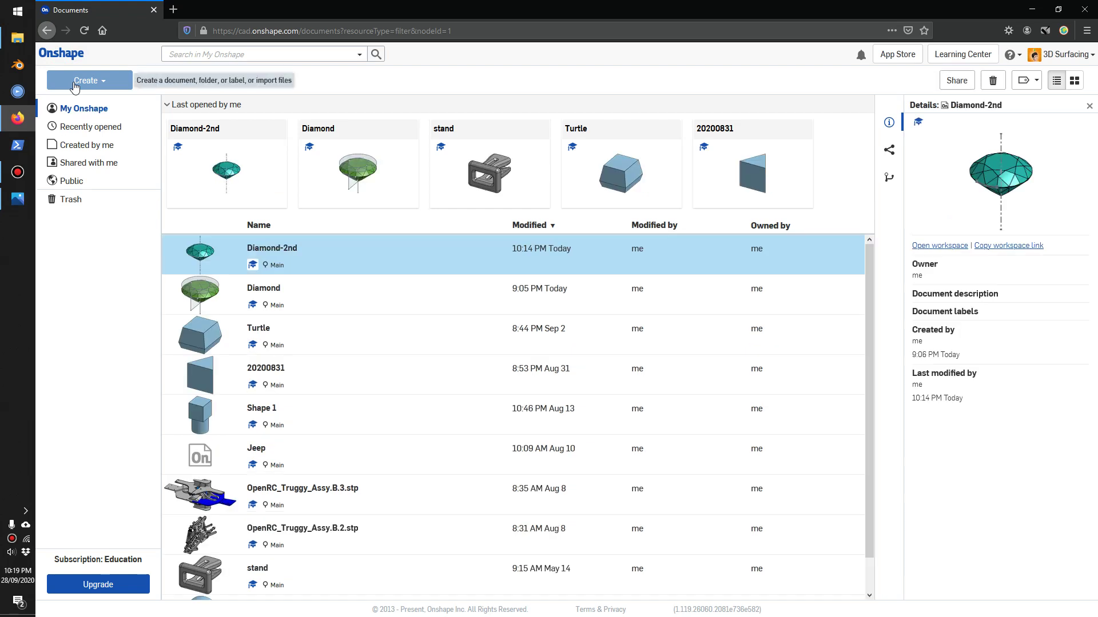
click(74, 86)
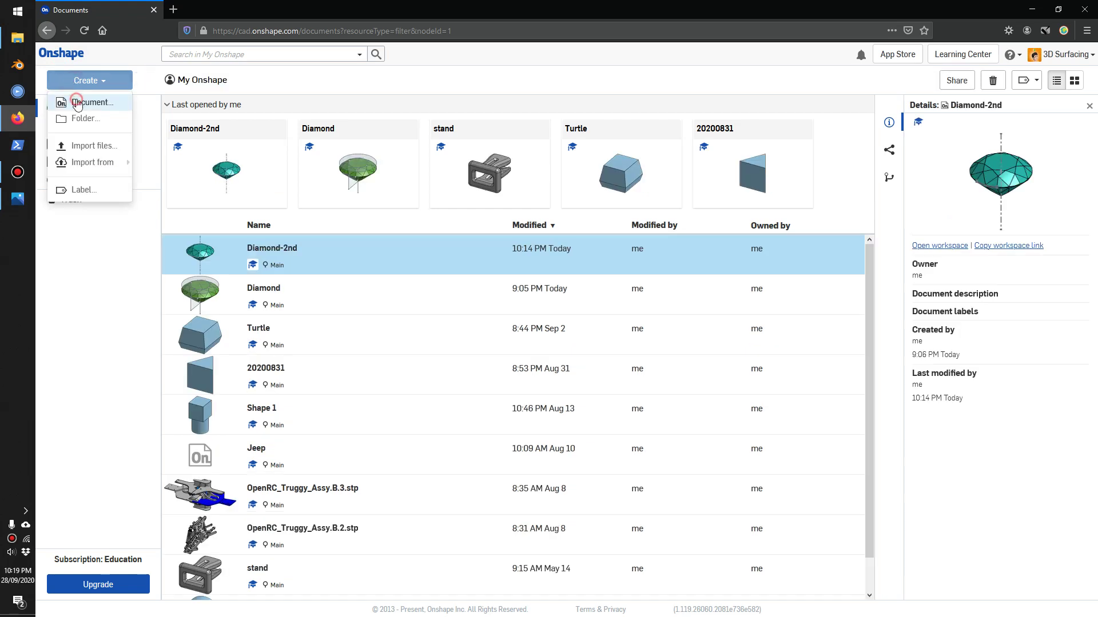
click(77, 103)
text(Diamond)
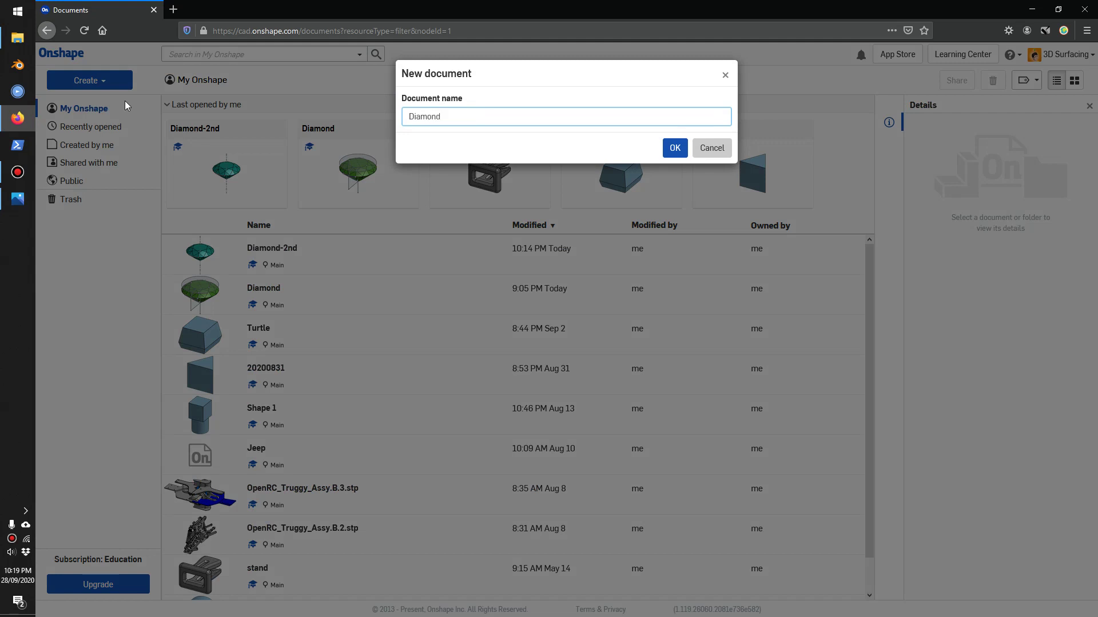
key(Return)
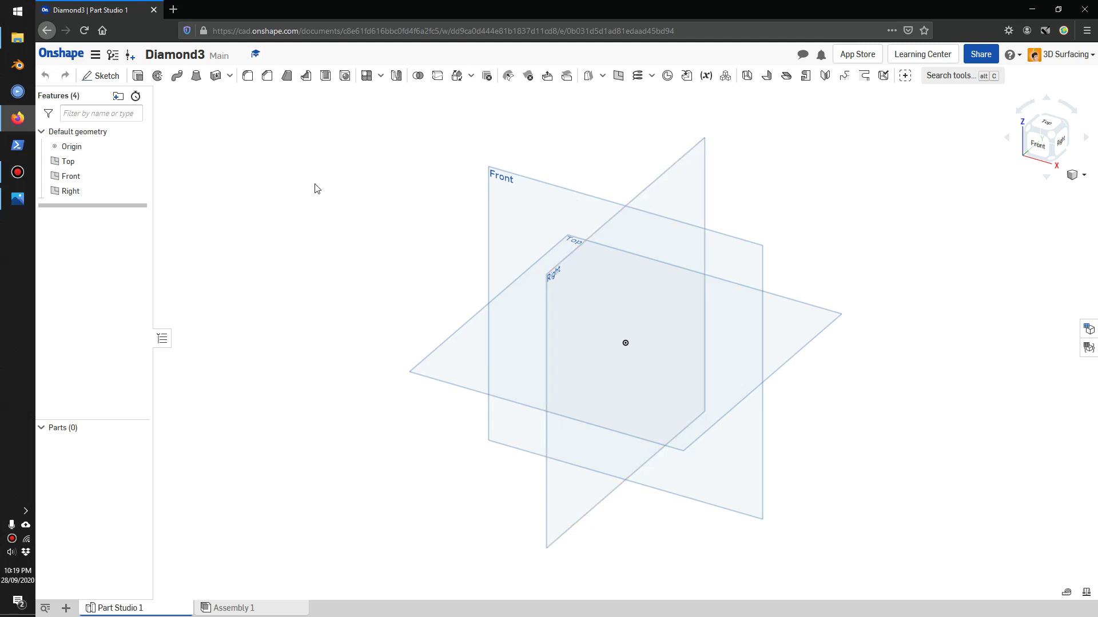
Sketch a 100 mm diameter circle centred on the origin on the Top plane and finish the sketch.
click(105, 77)
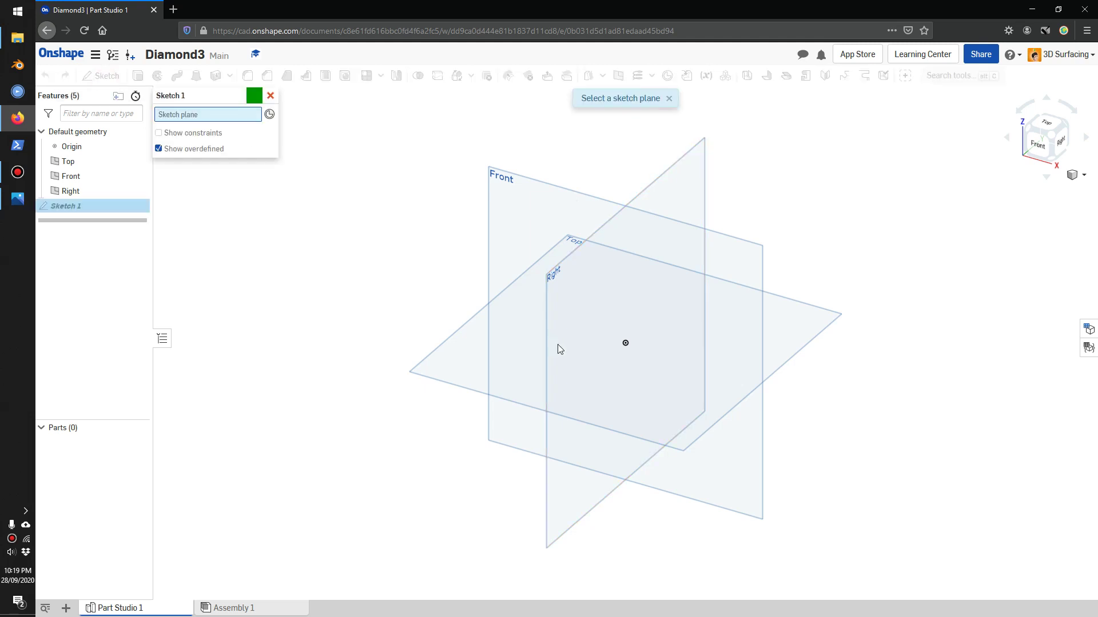
click(456, 336)
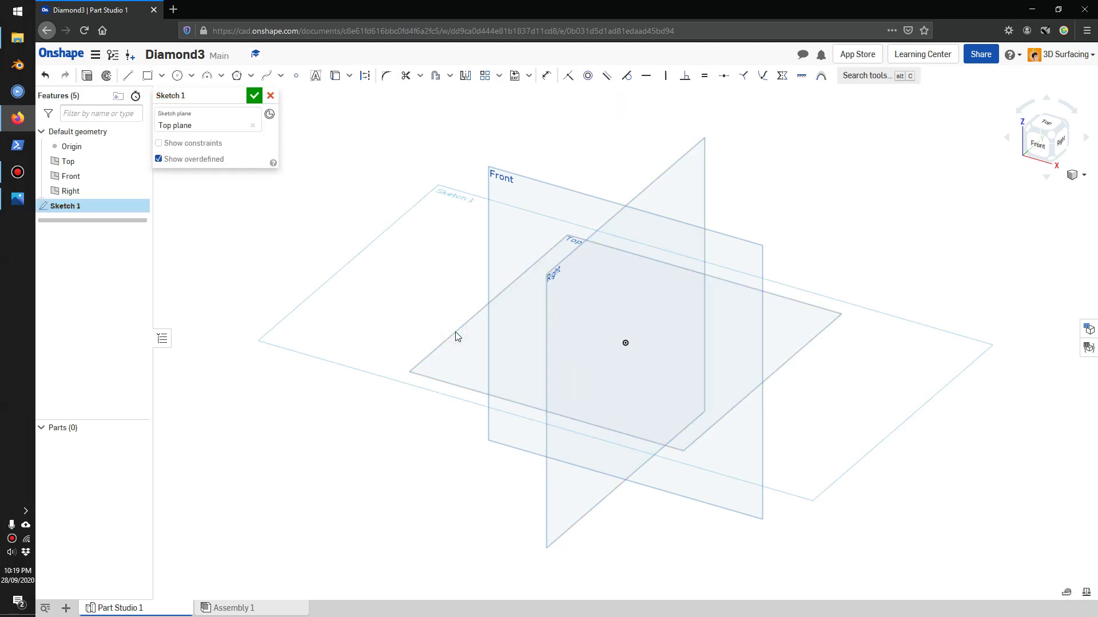
click(177, 77)
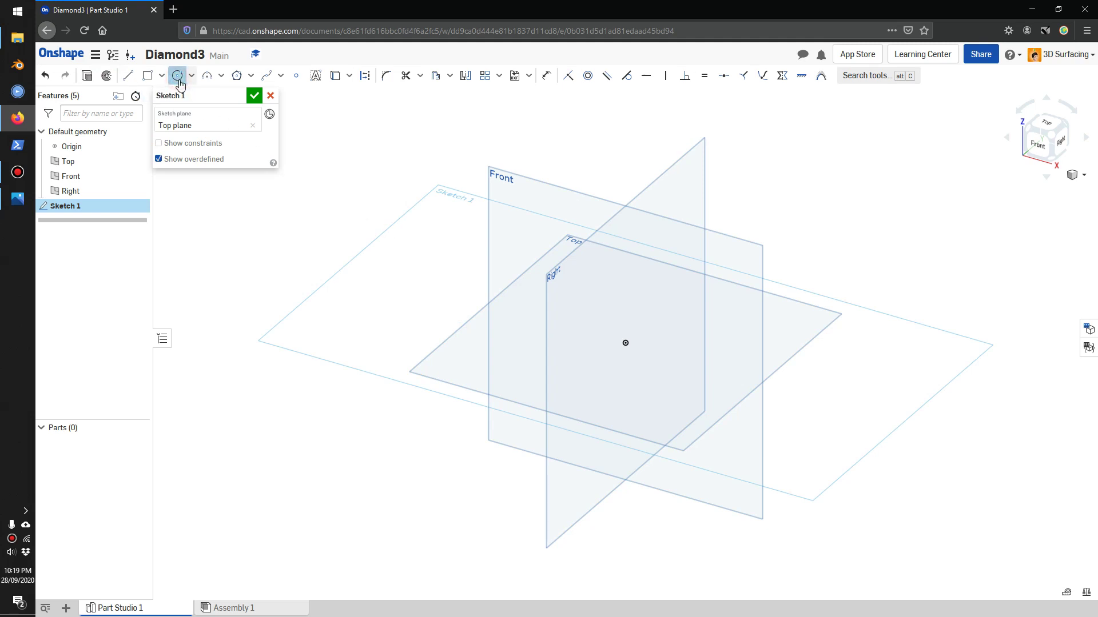
click(626, 344)
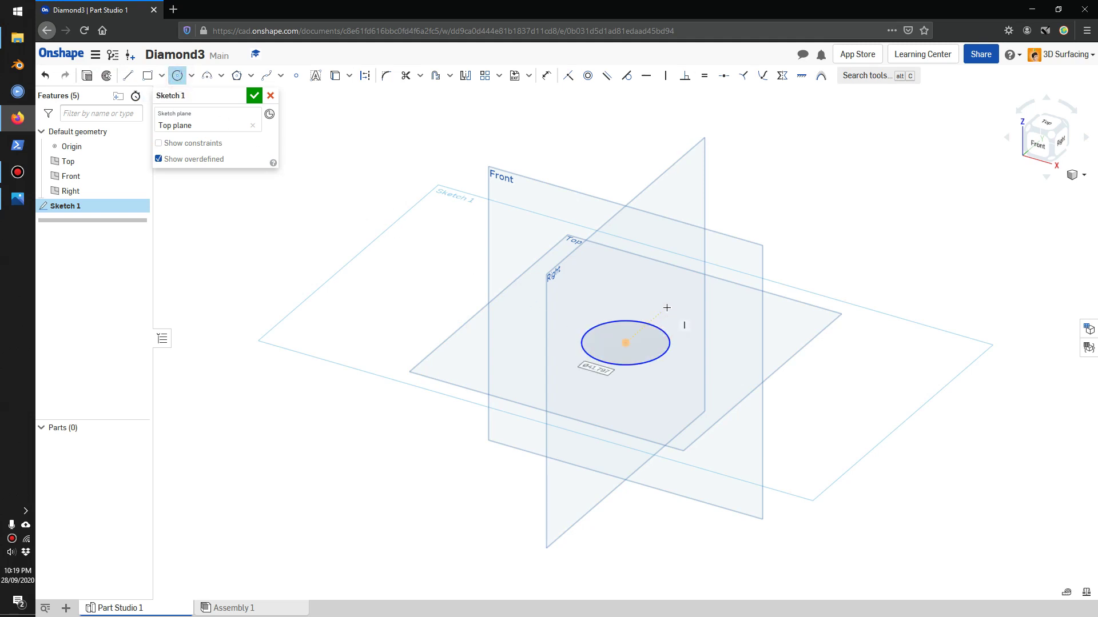
text(100)
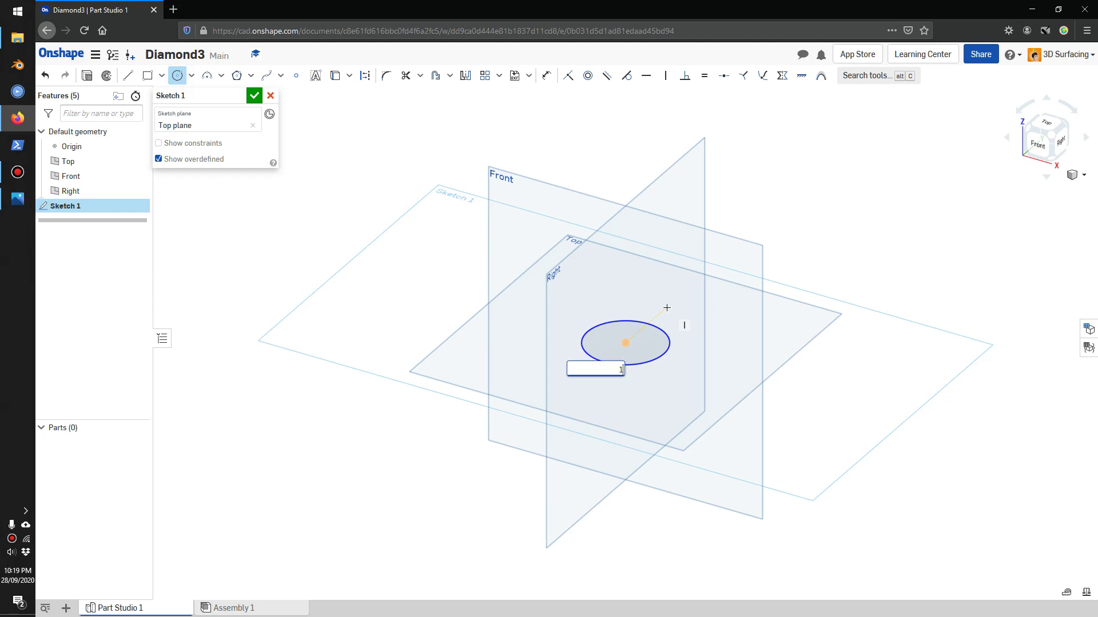
key(Return)
scroll(762, 322, down, 1)
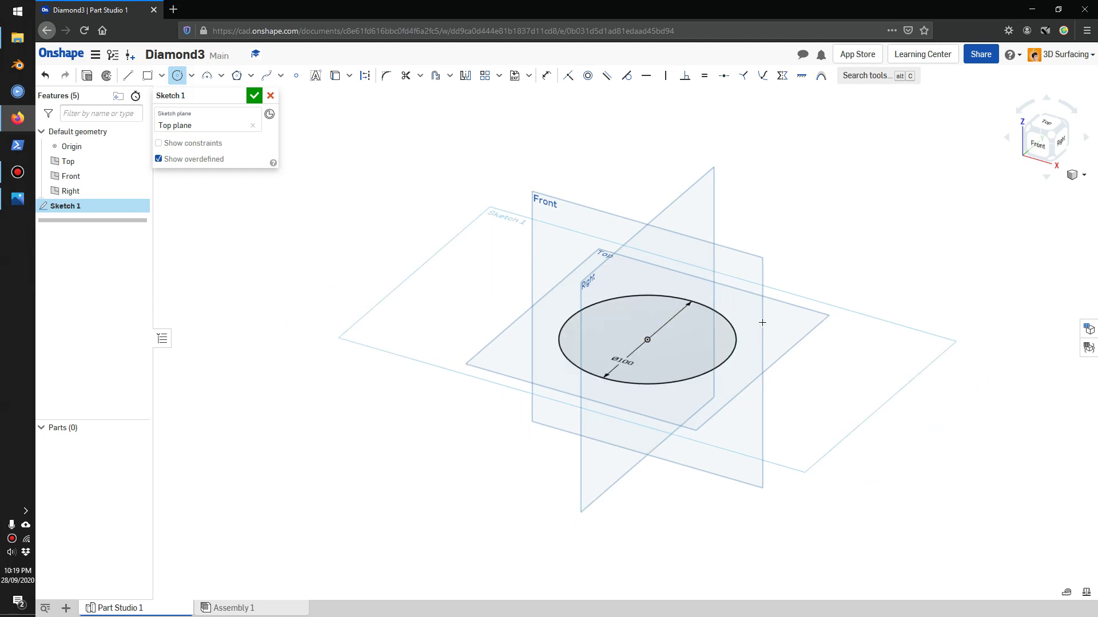
scroll(762, 322, up, 4)
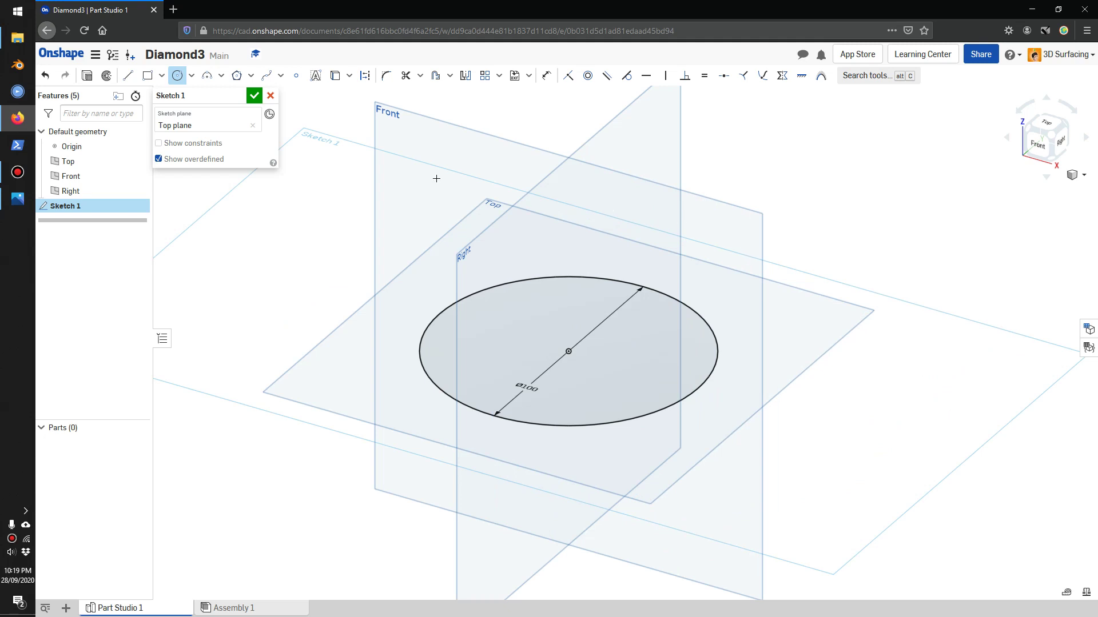
click(254, 96)
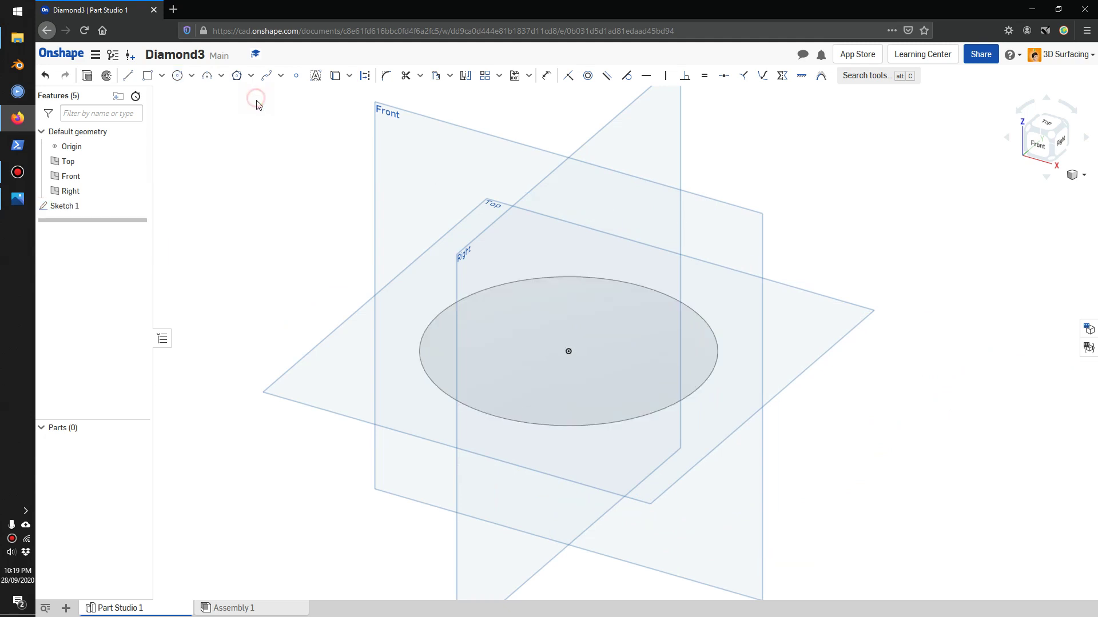
Extrude the circle as a new solid to a blind depth of 60 mm, with the direction flipped downward.
scroll(339, 247, up, 1)
scroll(339, 246, down, 3)
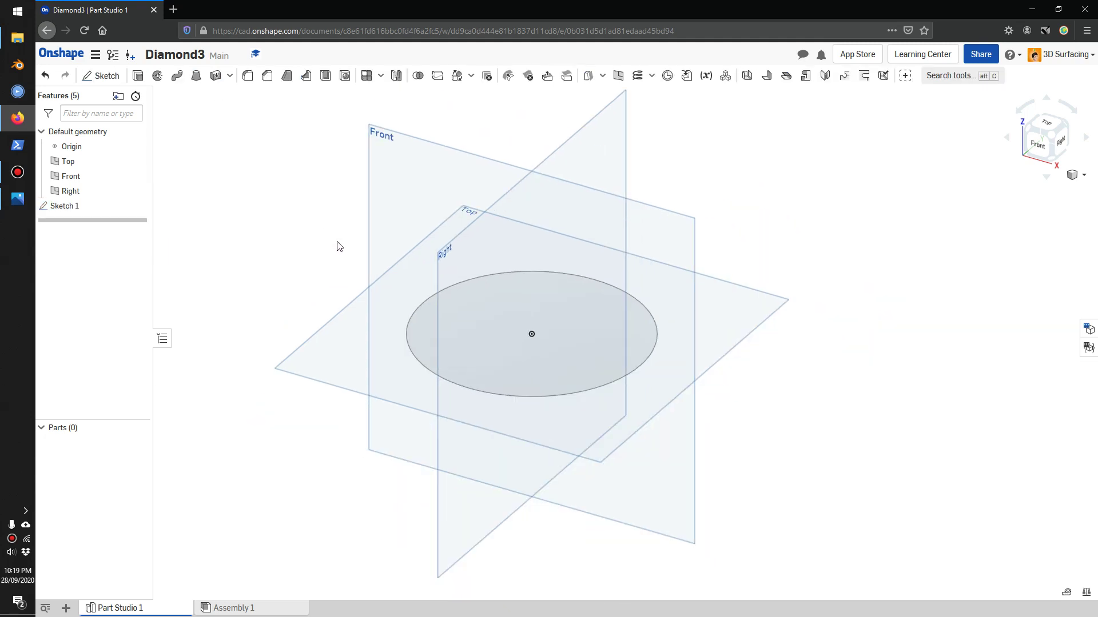
click(138, 76)
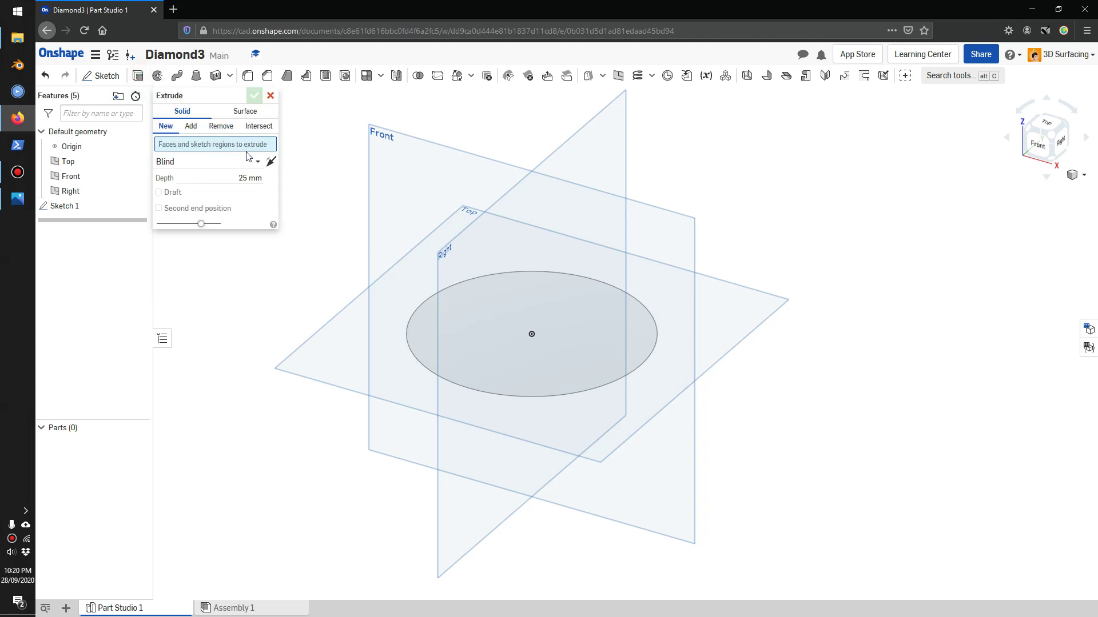
click(410, 312)
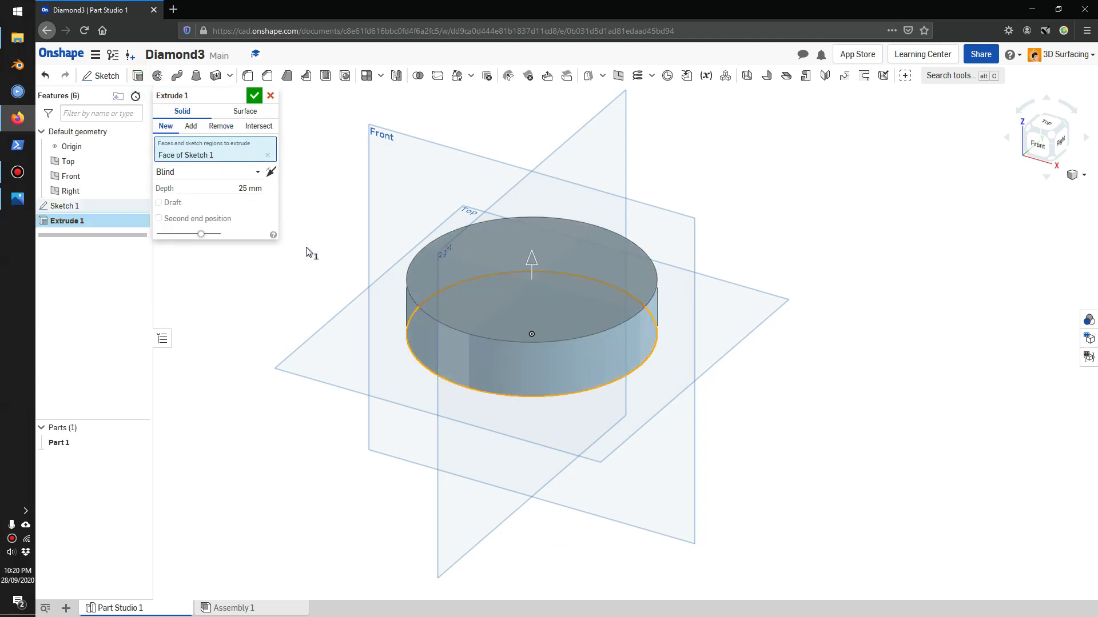
click(249, 189)
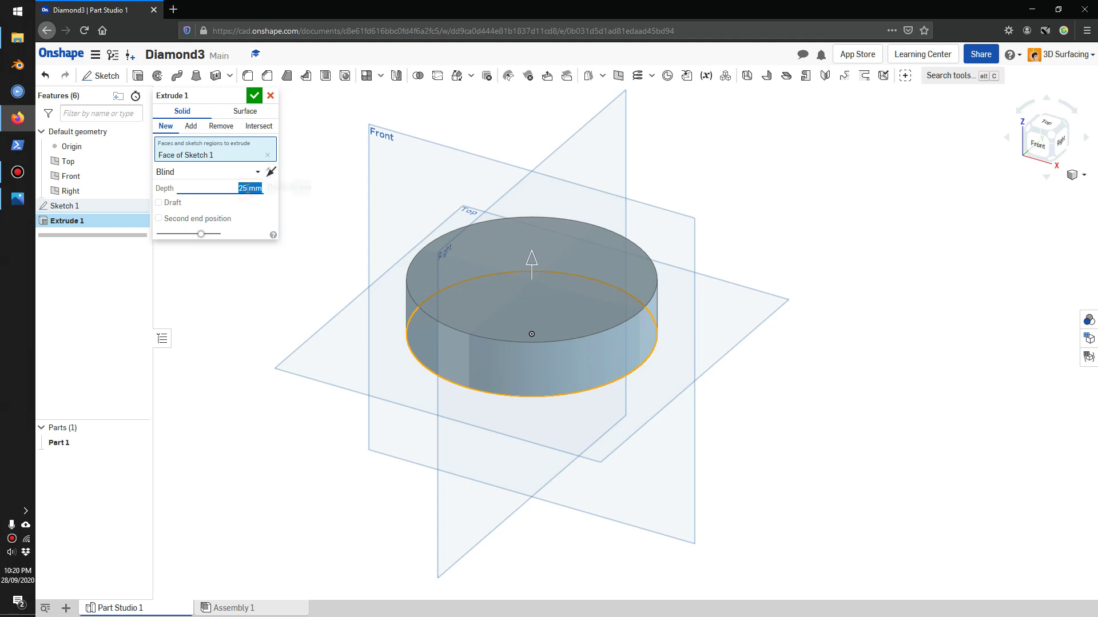
text(60)
key(Return)
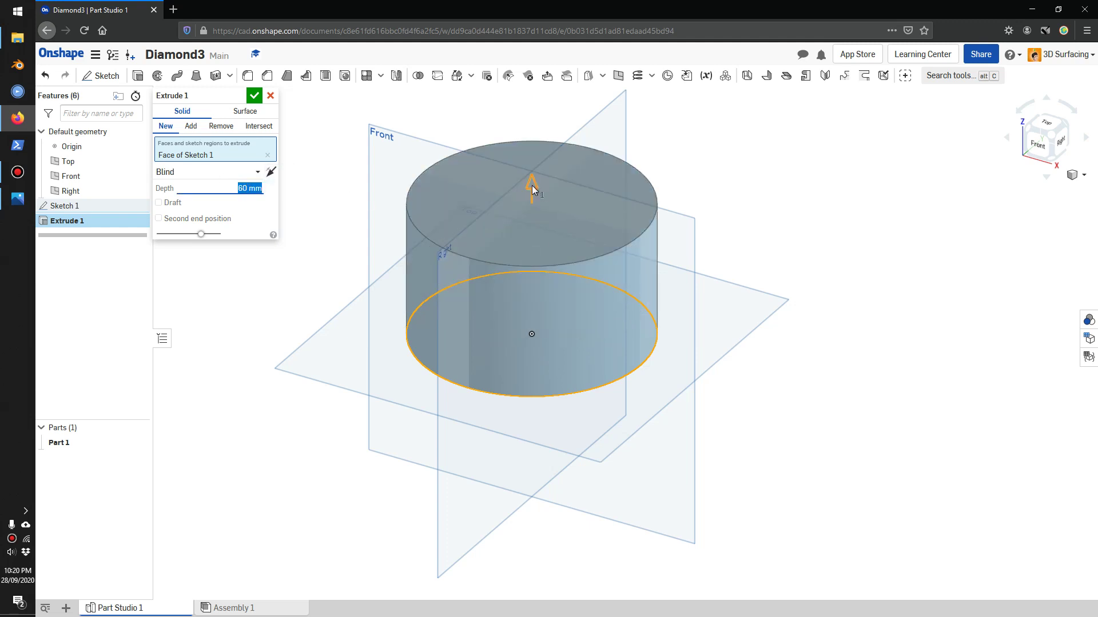
click(531, 186)
click(18, 198)
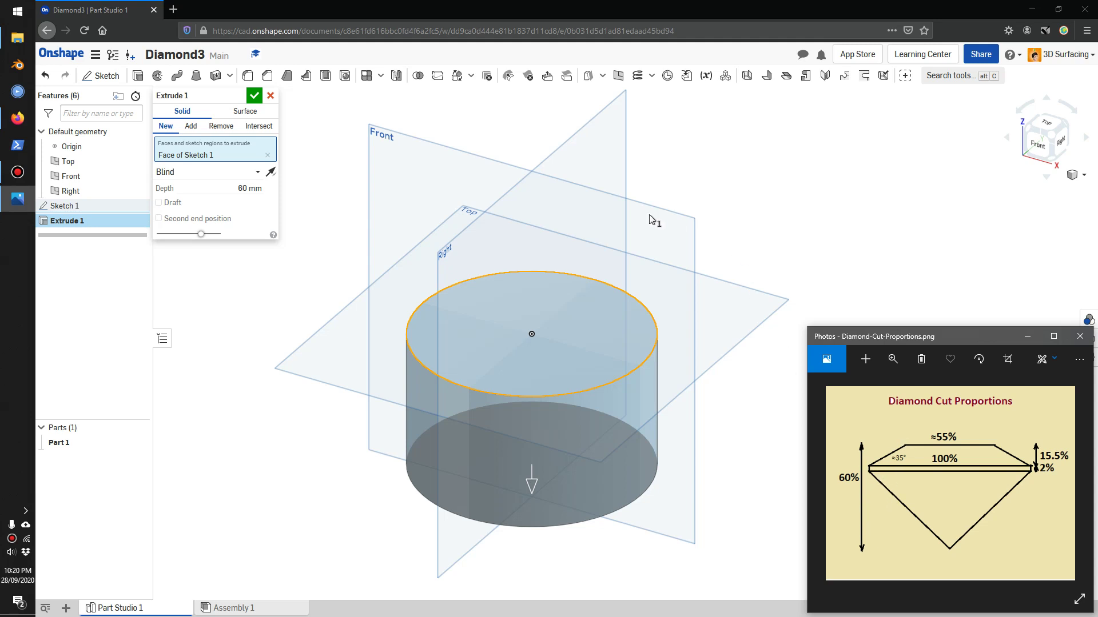
right_drag(755, 220, 720, 229)
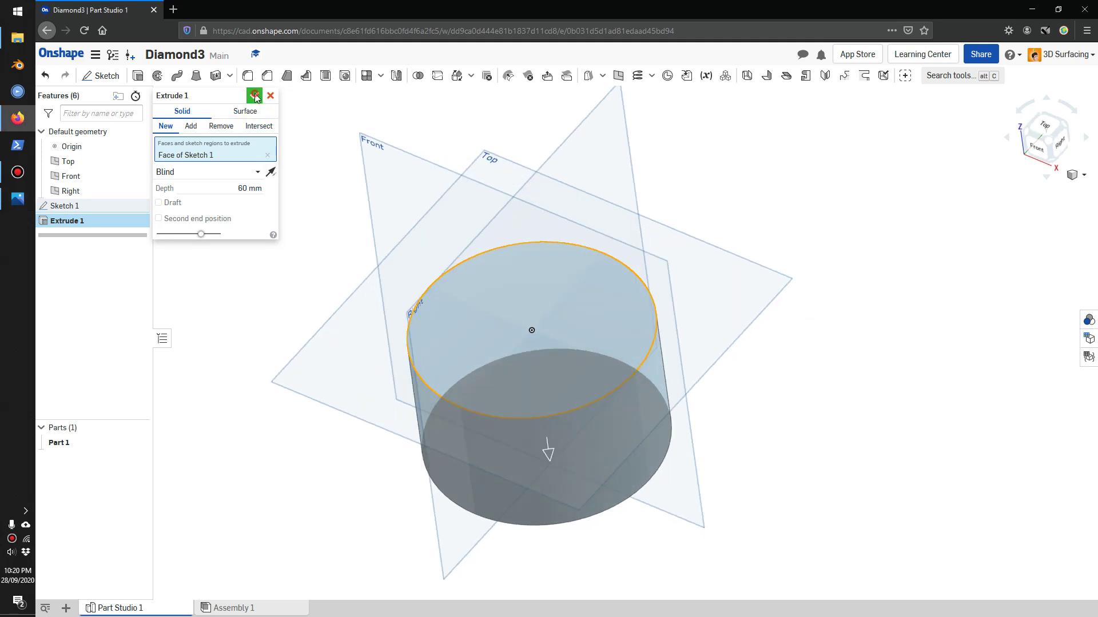
click(255, 96)
Create a sketch on the cylinder's top face and reopen it for editing.
right_drag(826, 255, 807, 242)
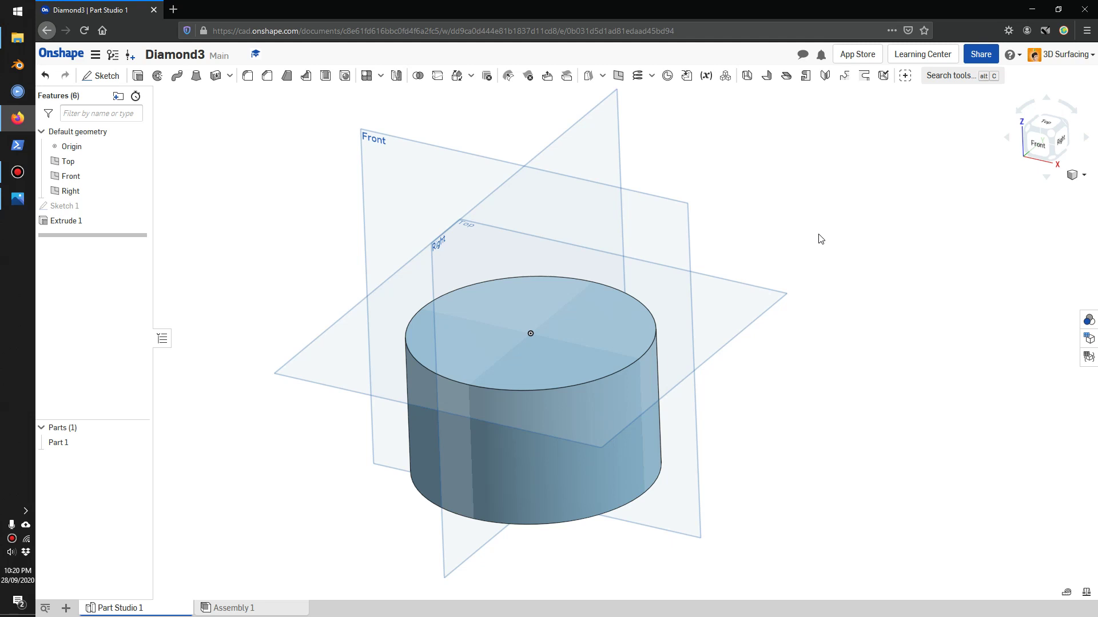
click(101, 76)
click(457, 343)
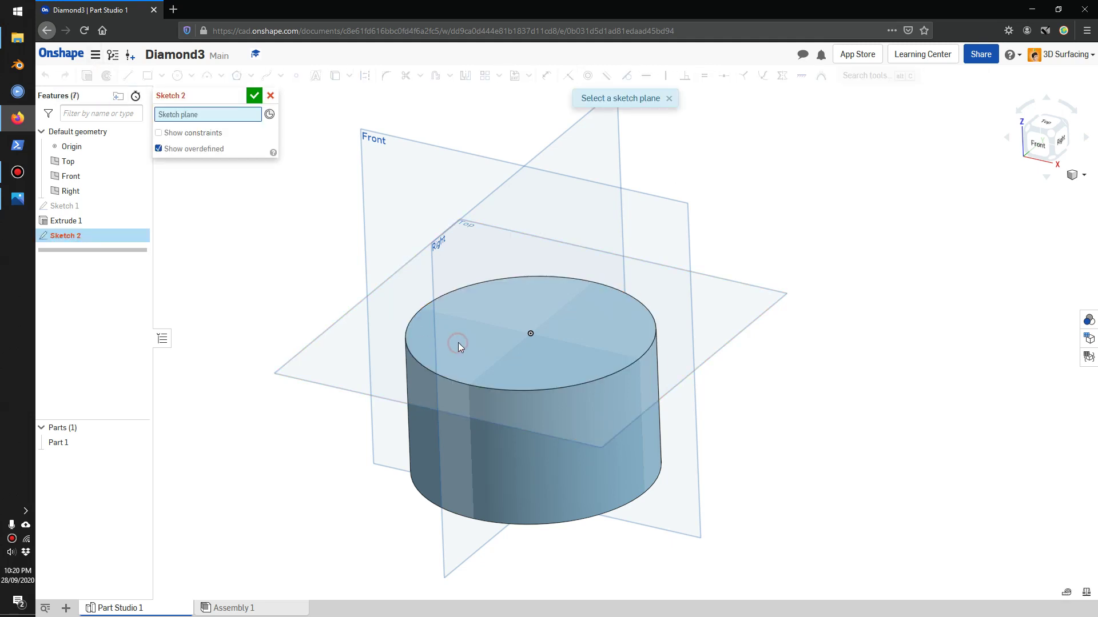
click(253, 96)
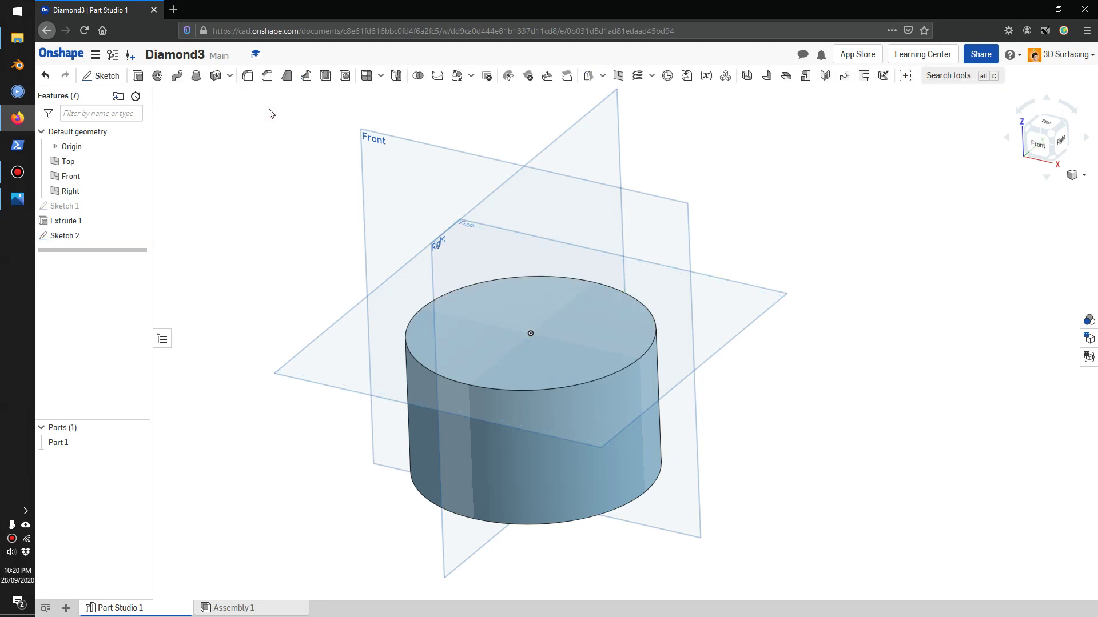
click(74, 235)
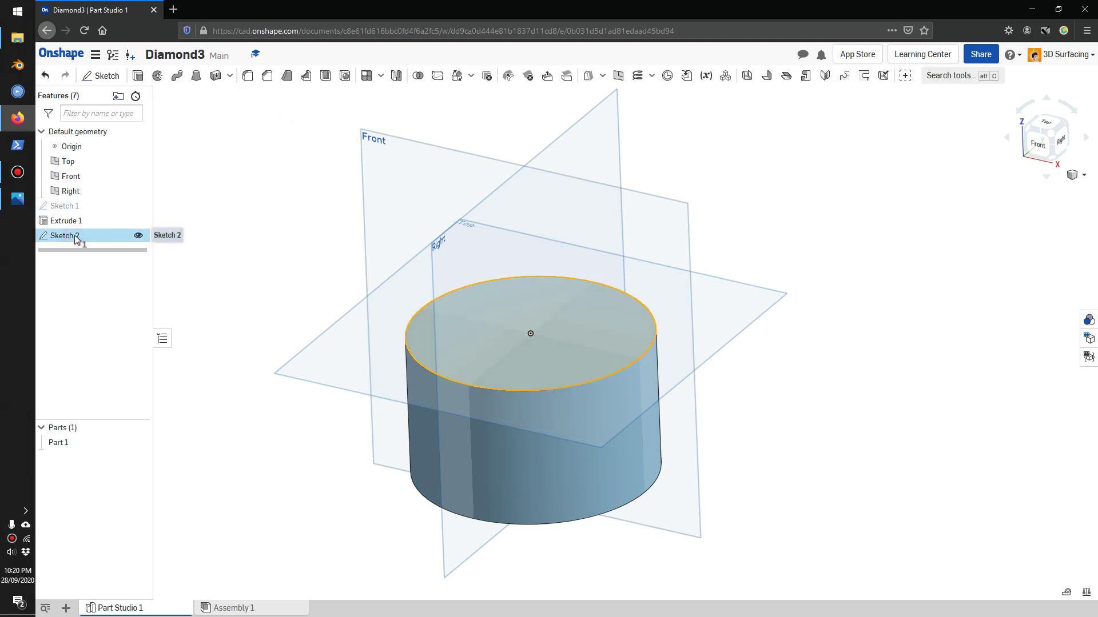
right_click(74, 235)
click(93, 254)
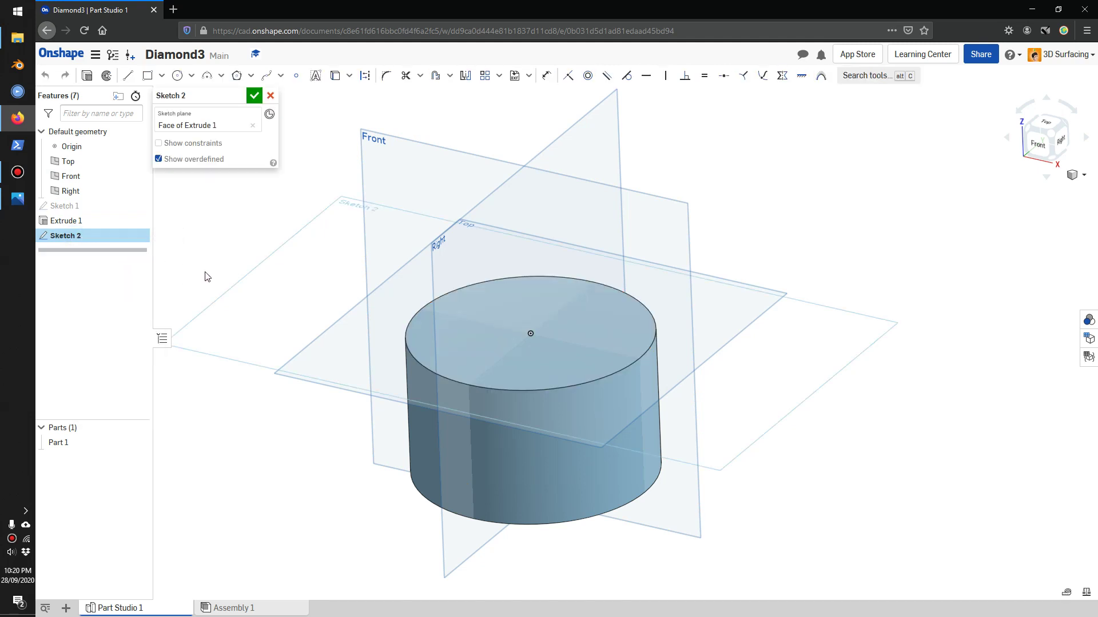
Draw a 55 mm diameter circle centred on the origin in the top-face sketch, viewed normal to the sketch plane.
right_drag(269, 239, 352, 231)
right_click(867, 175)
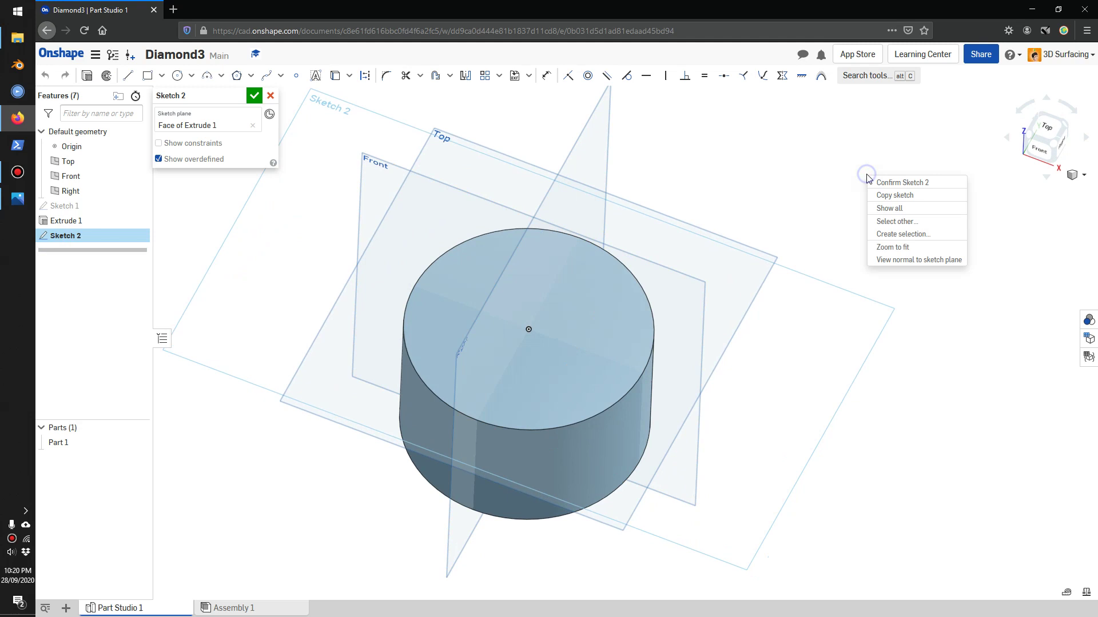
click(901, 260)
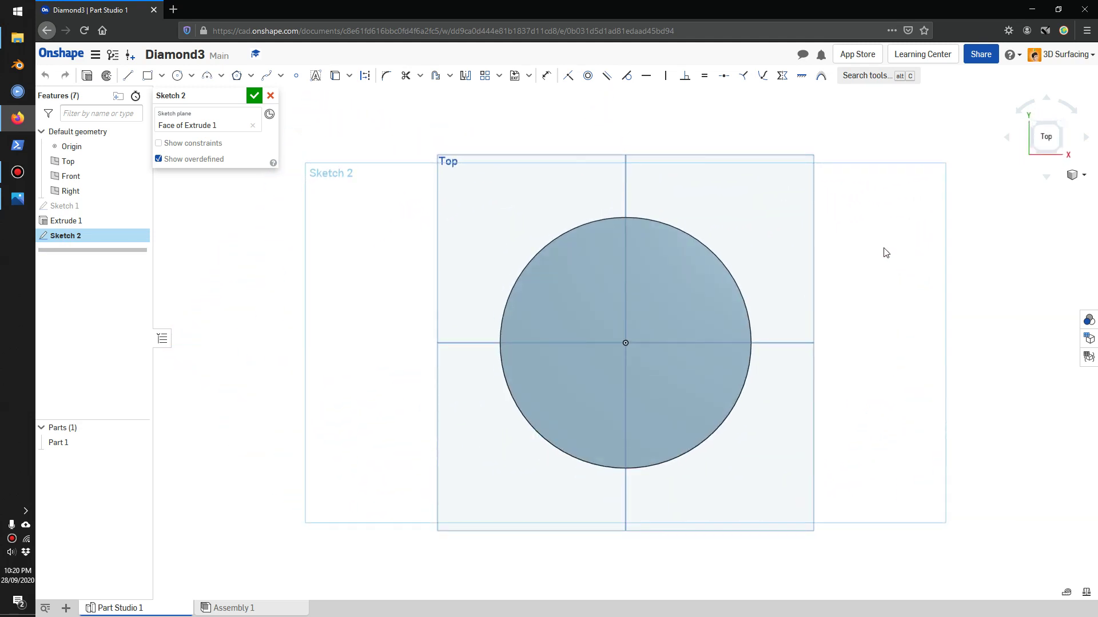
click(181, 78)
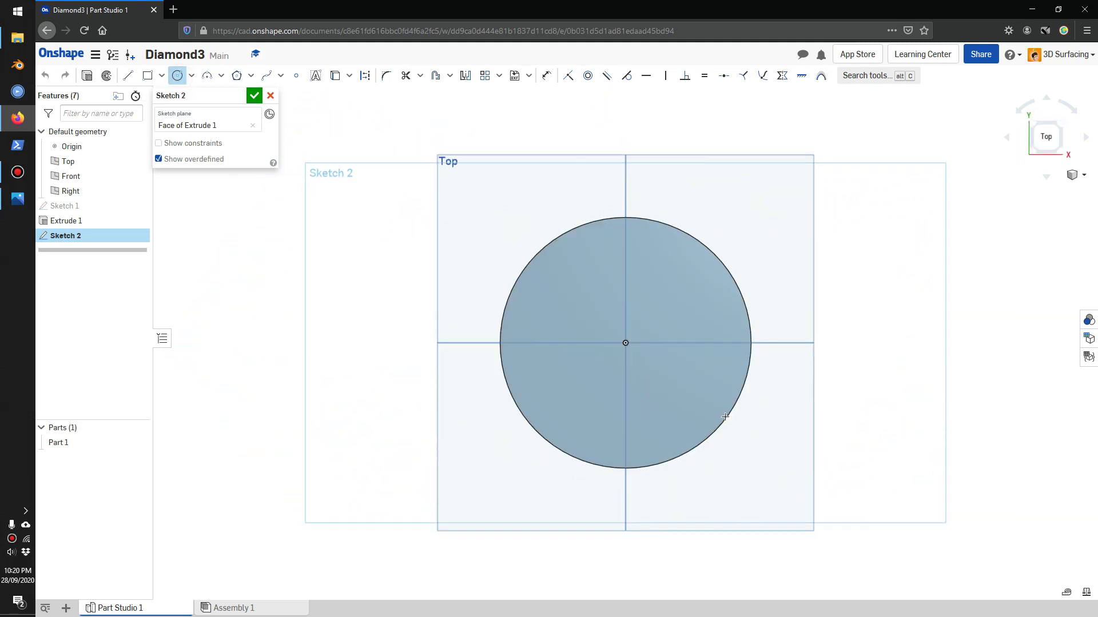
click(625, 343)
text(5)
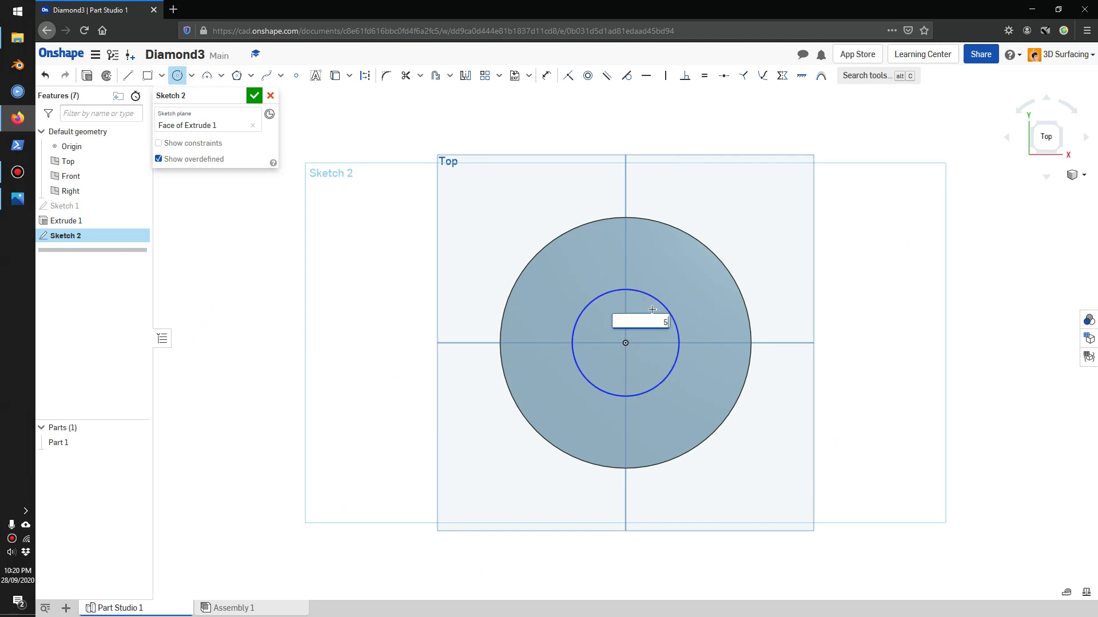
text(5)
key(Return)
key(alt+Tab)
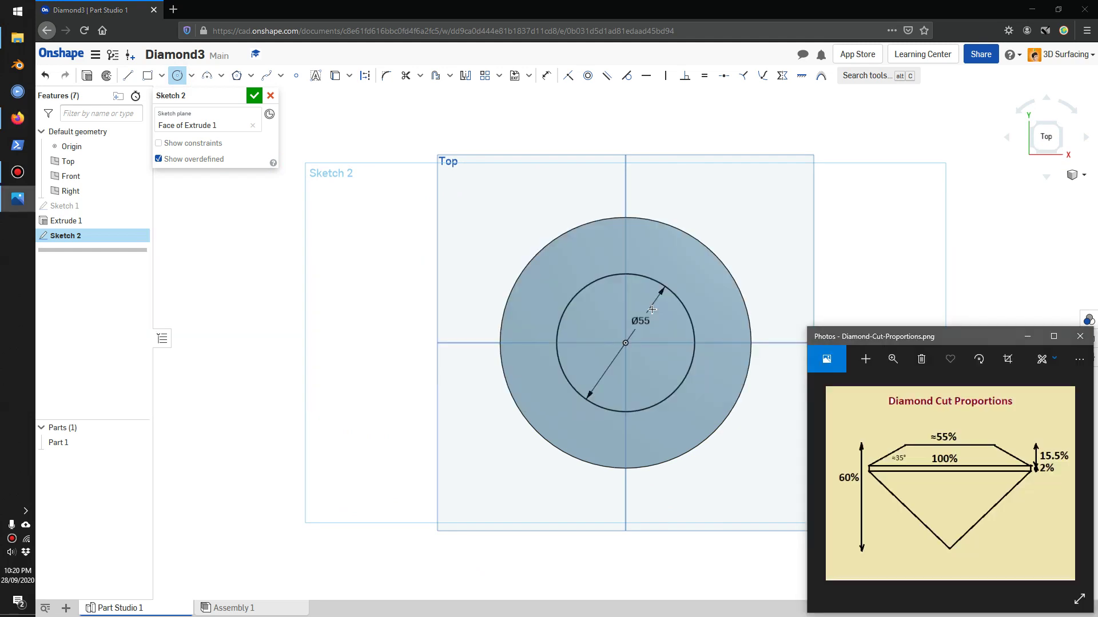
key(alt+Tab)
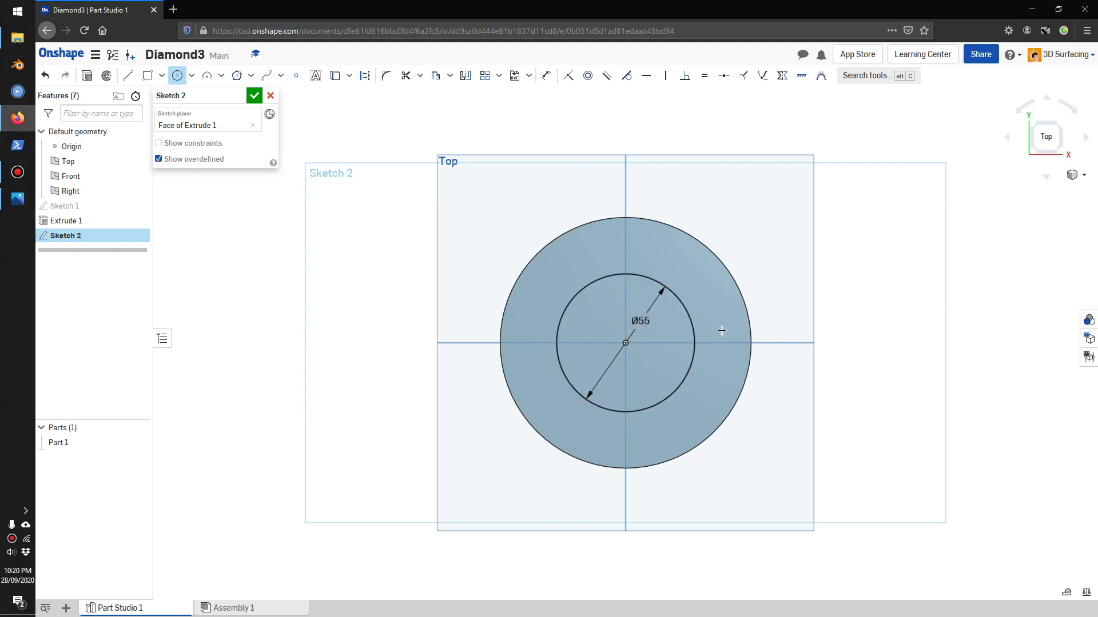
Place two sketch points on the lower part of the 55 mm circle, one at lower left and one at lower right.
scroll(723, 330, down, 2)
scroll(726, 327, up, 3)
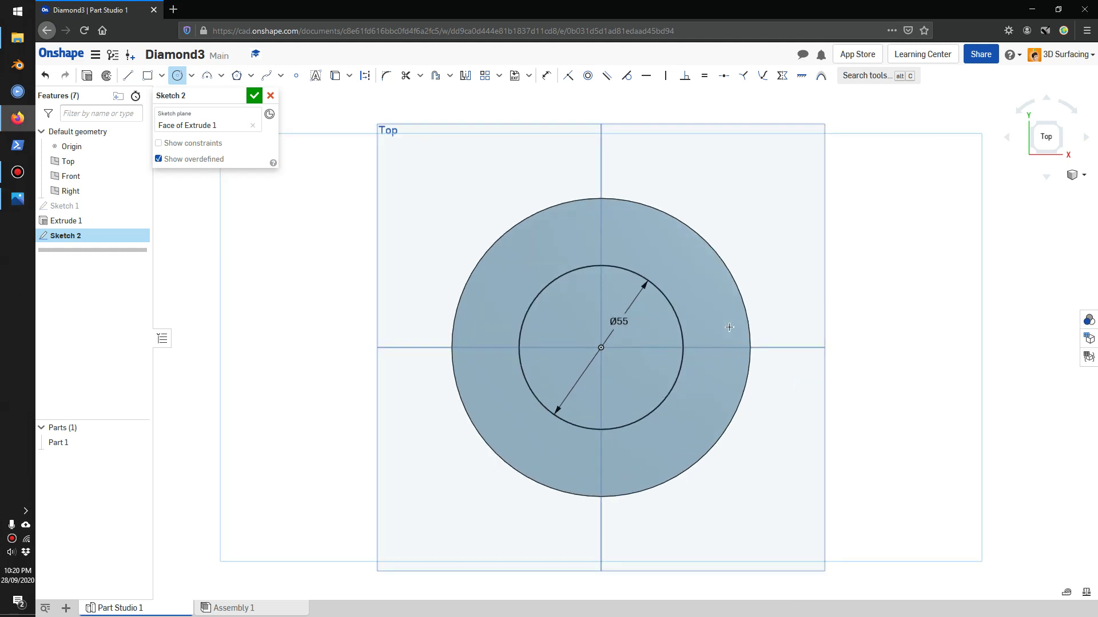
click(296, 76)
click(549, 411)
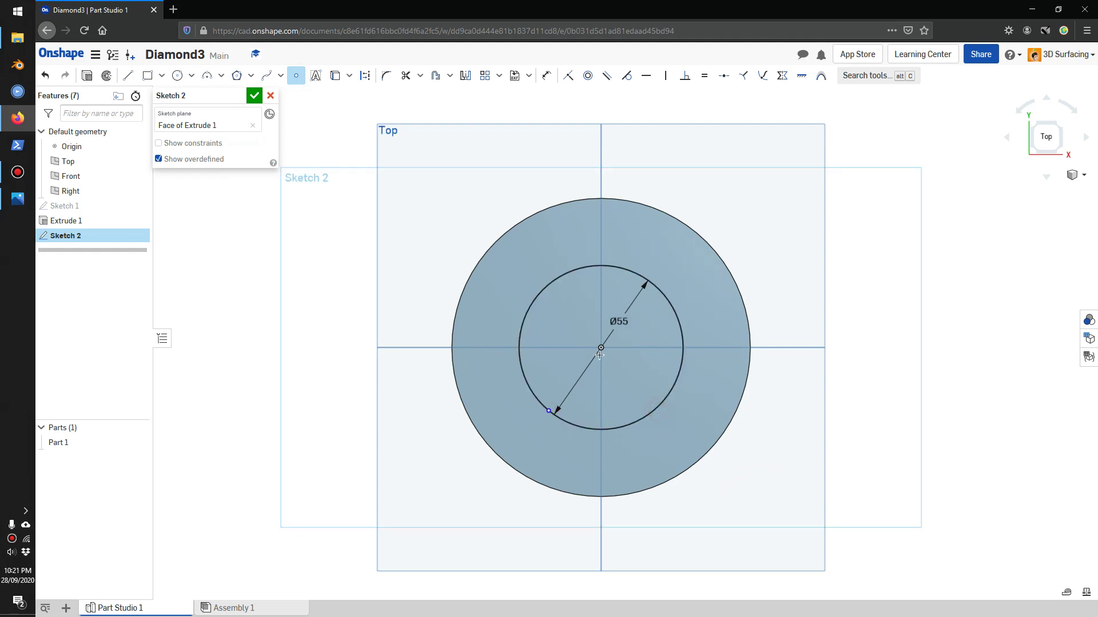
Draw two crossing lines about 54 mm and 55 mm long from the two points to the opposite side of the 55 mm circle.
click(128, 75)
click(550, 409)
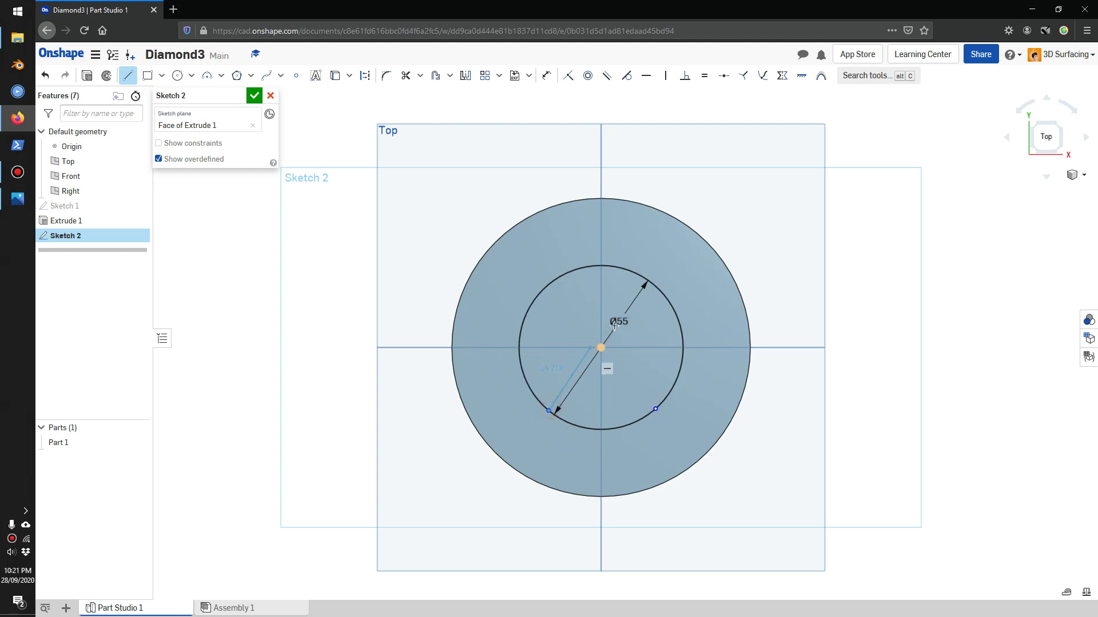
click(627, 273)
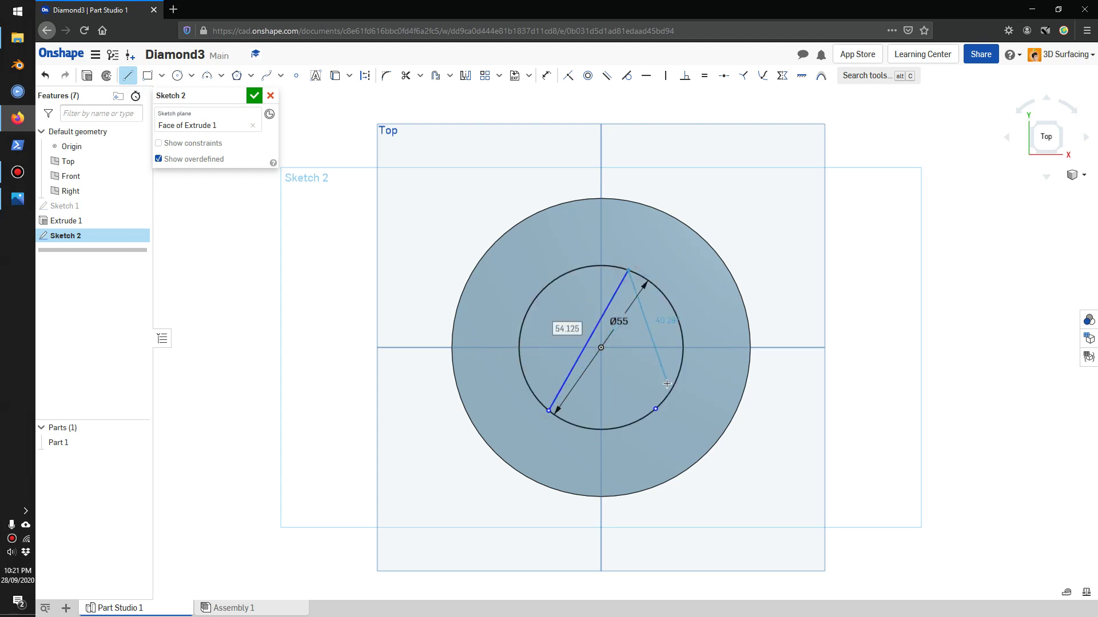
key(Escape)
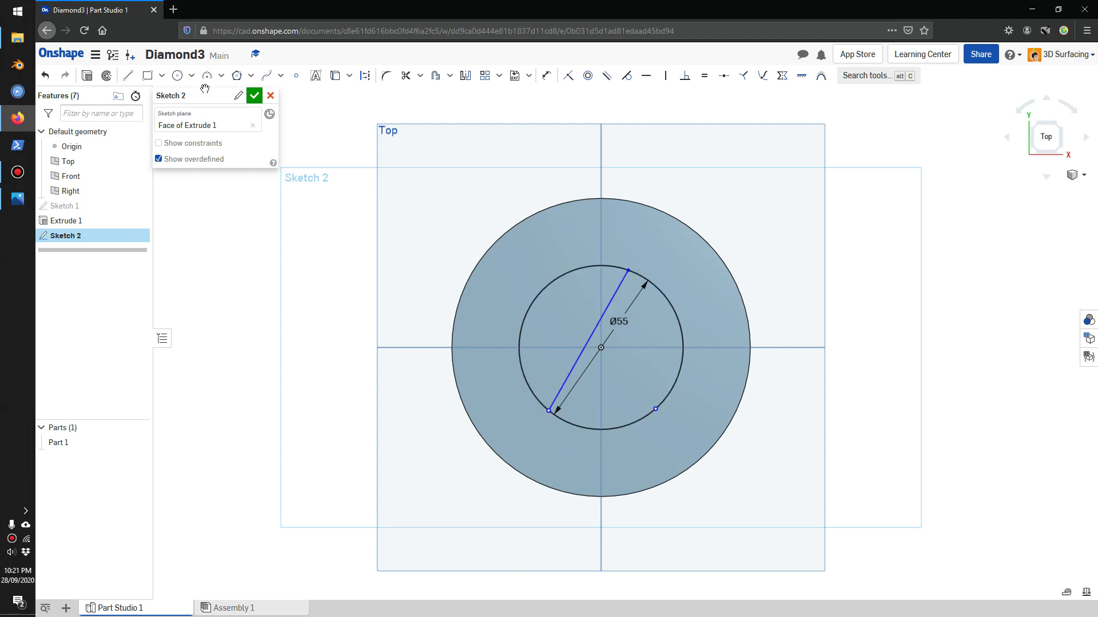
click(127, 75)
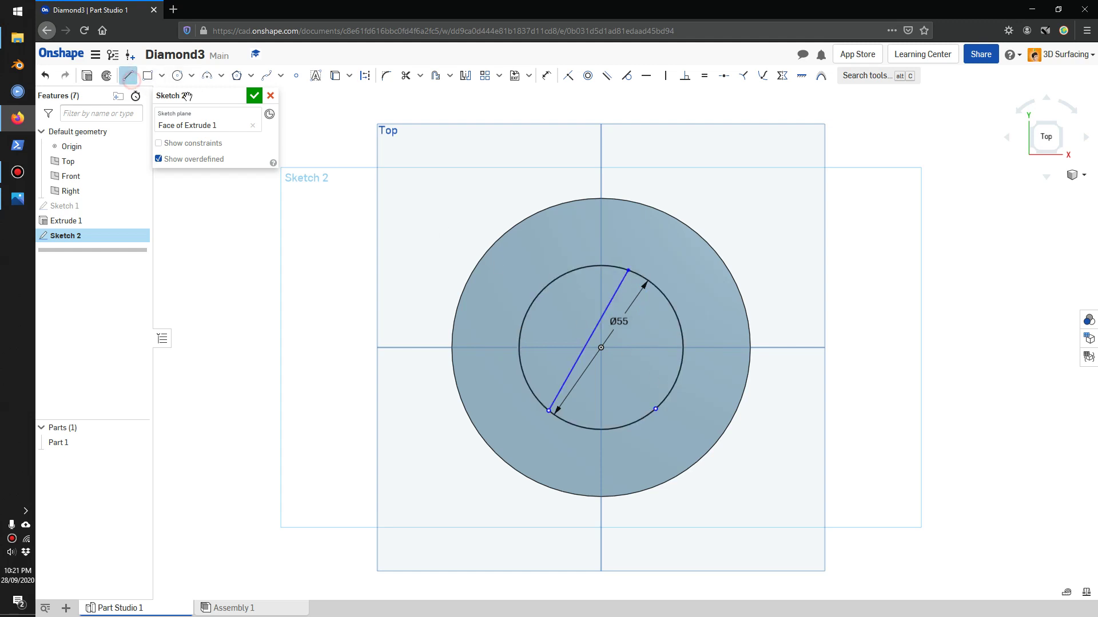
click(655, 408)
click(536, 300)
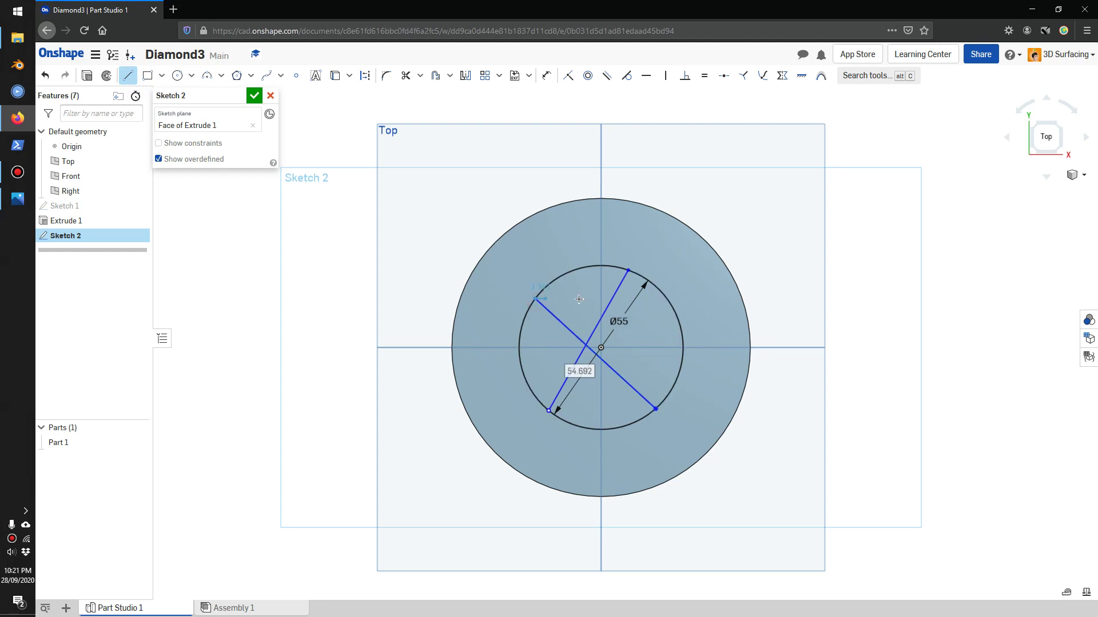
Apply midpoint constraints to both crossing lines so that each is centred on the origin.
click(725, 76)
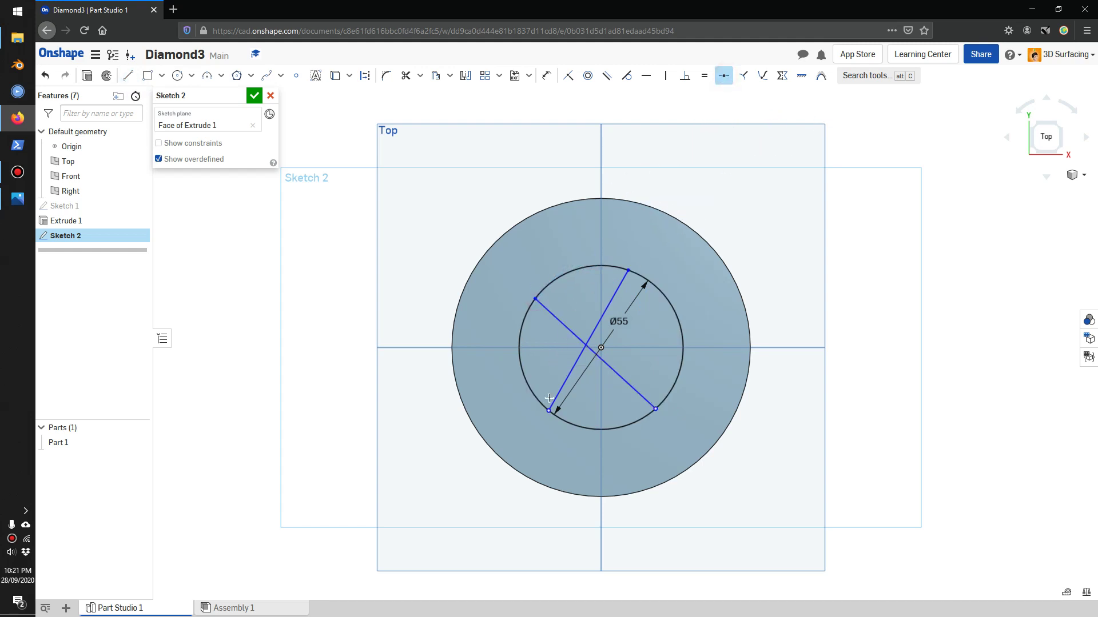
click(591, 340)
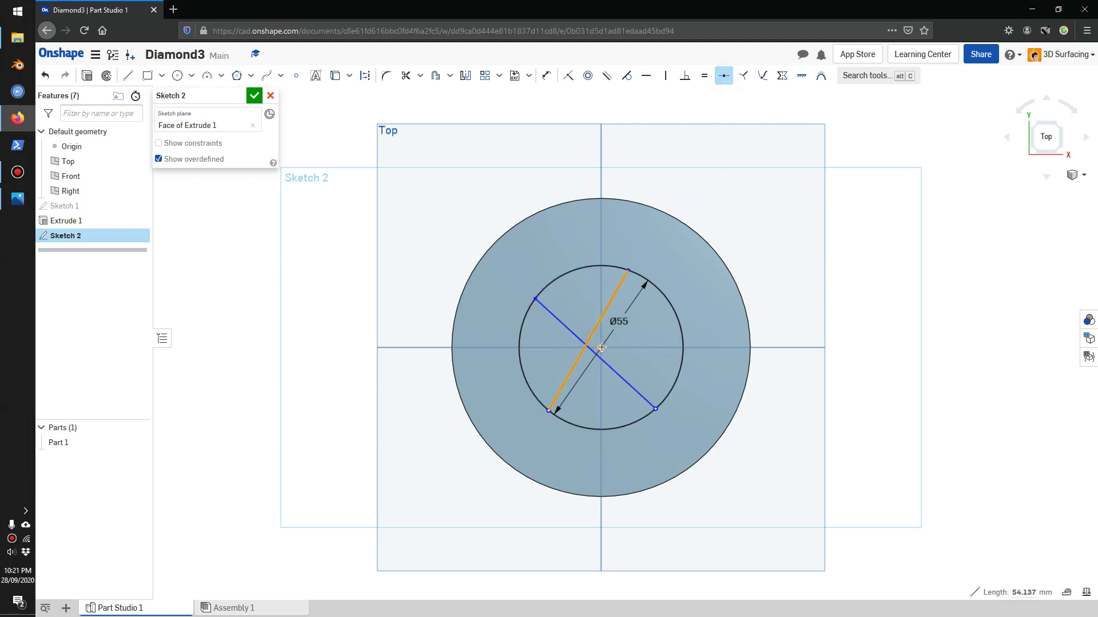
click(601, 347)
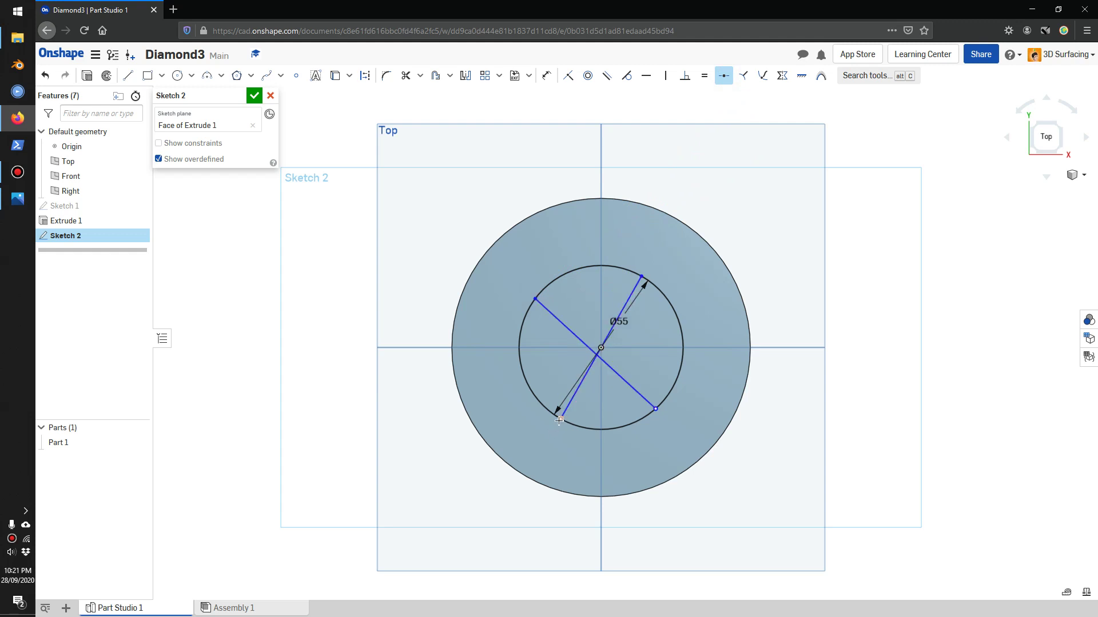
click(635, 389)
click(603, 346)
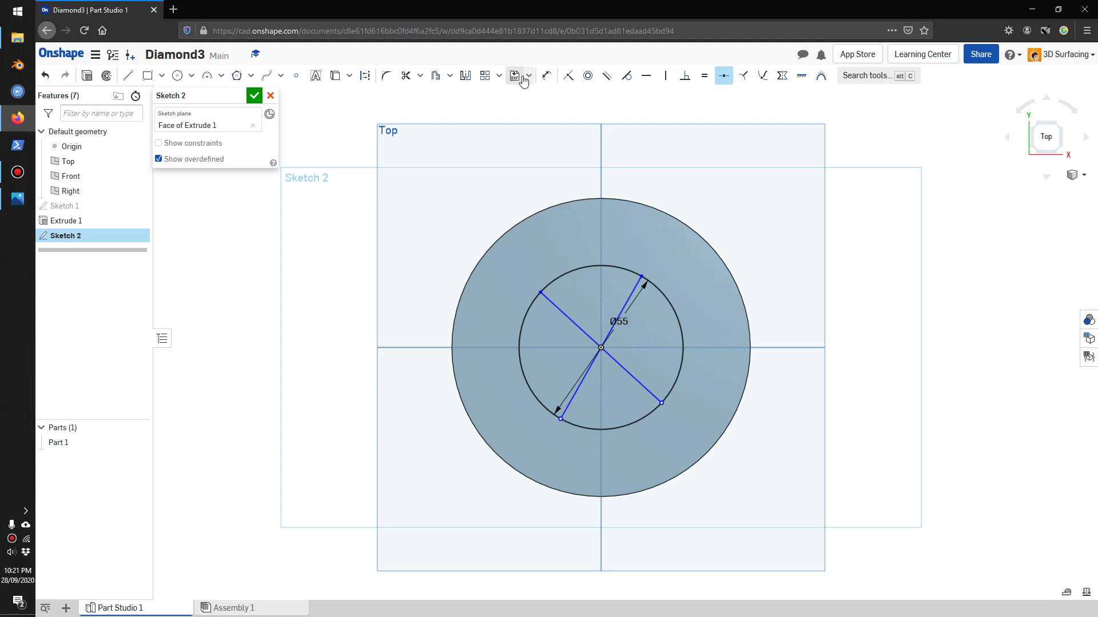
Dimension the angle between the lower-left diagonal and the horizontal axis at 45°.
click(547, 75)
click(574, 401)
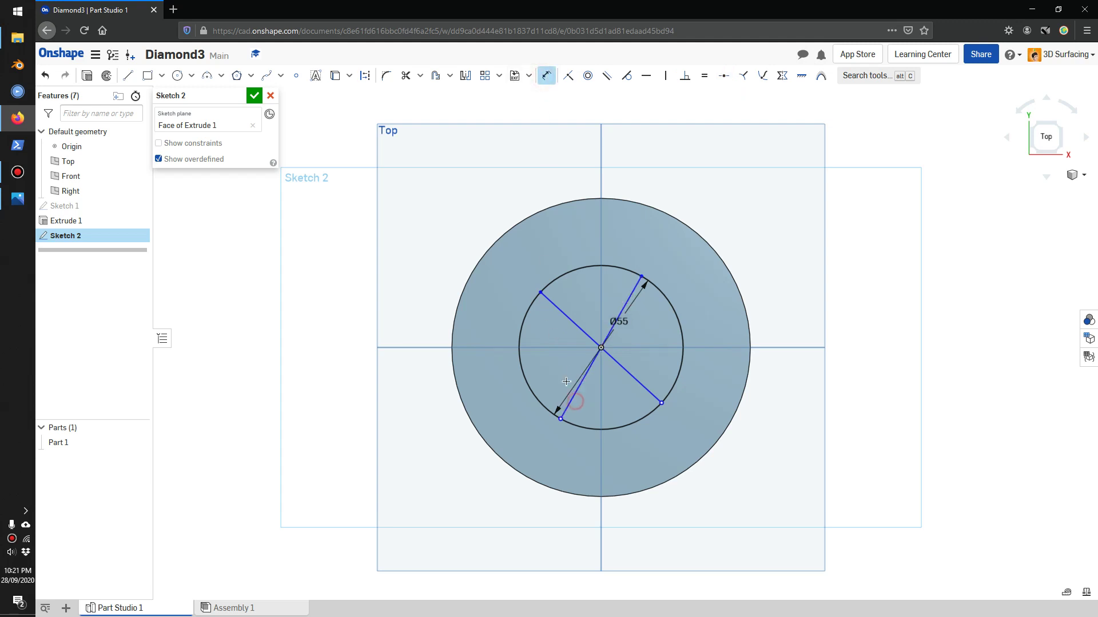
click(554, 347)
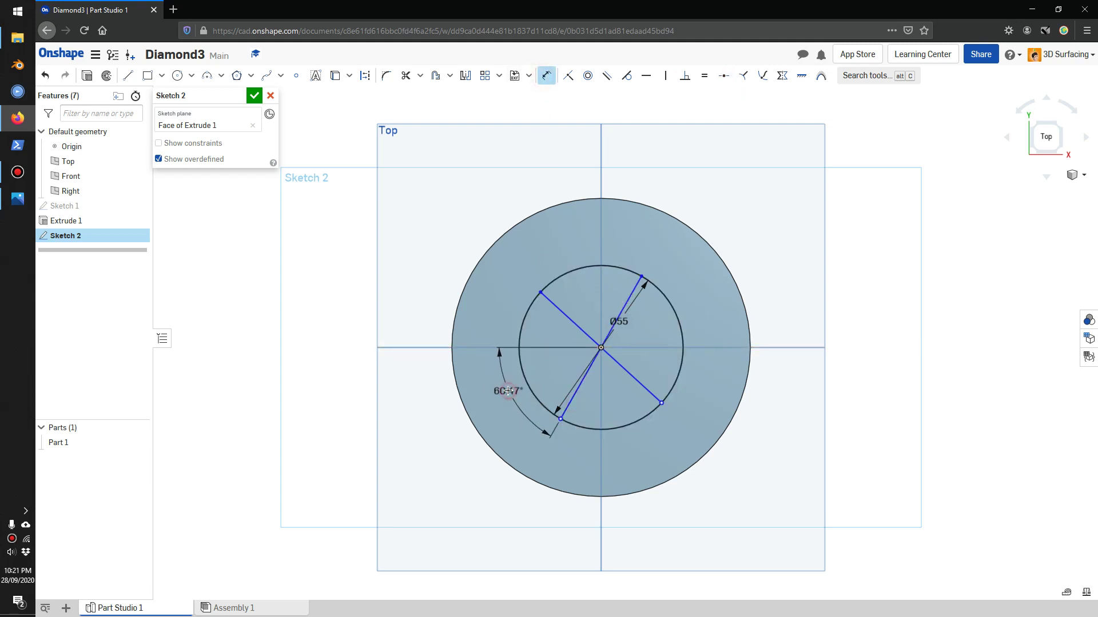
click(502, 389)
text(45)
key(Return)
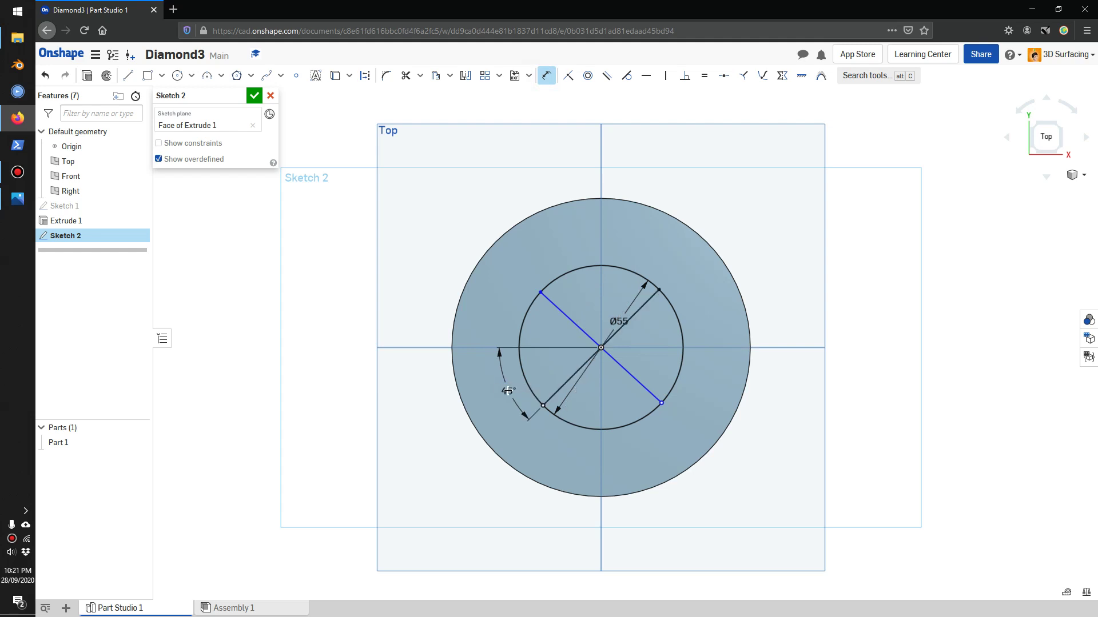
Dimension the angle between the lower-right diagonal and the horizontal axis at 45°.
click(641, 385)
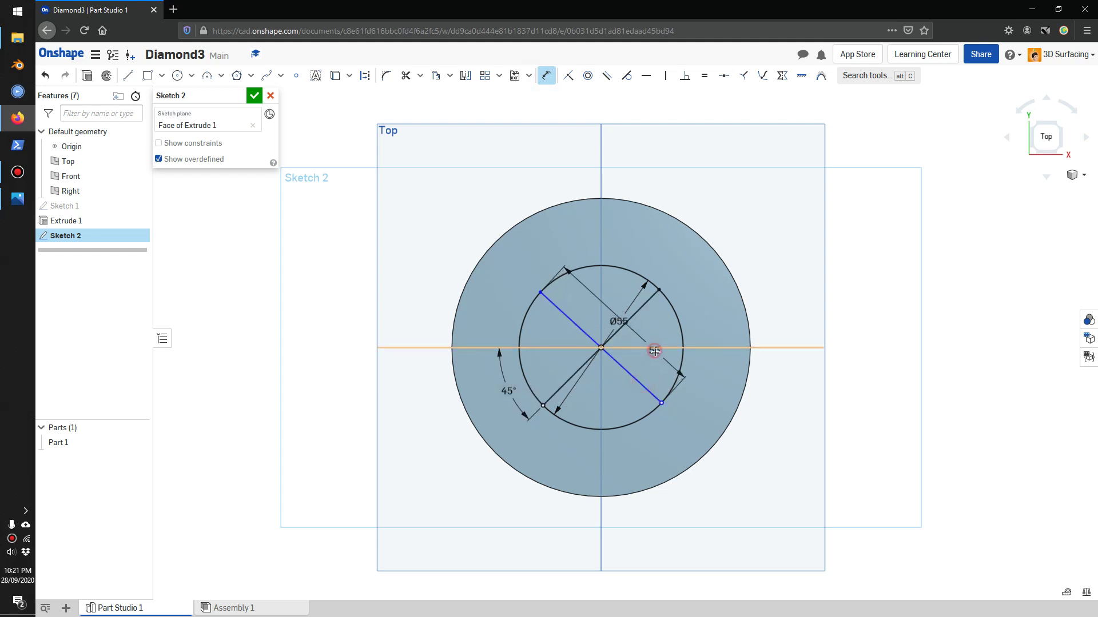
click(654, 349)
click(700, 376)
text(45)
key(Return)
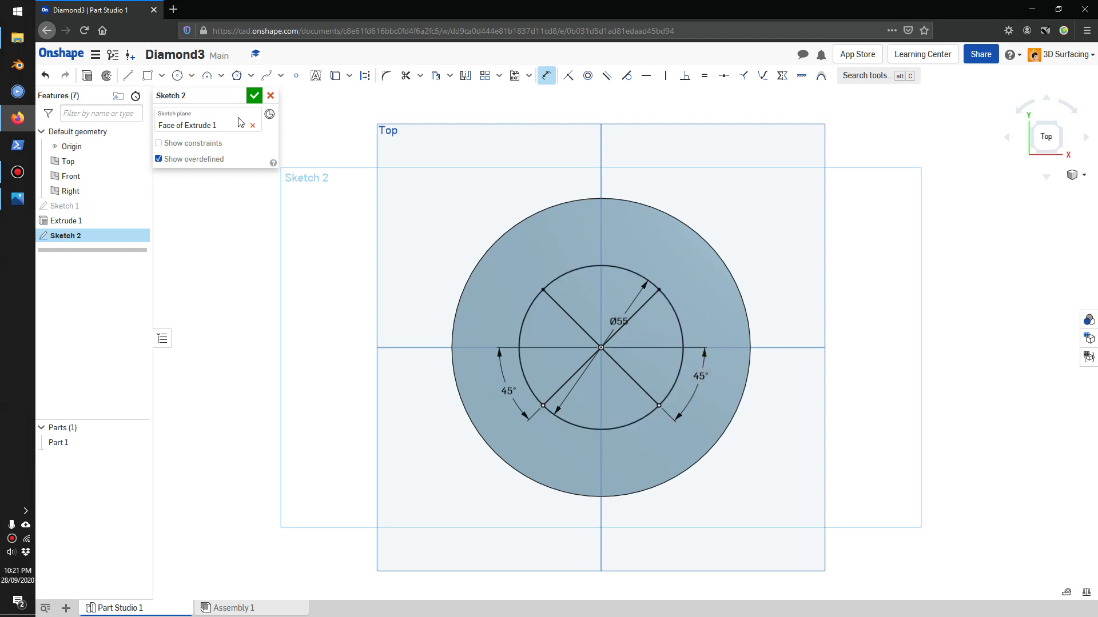
Draw three octagon sides inside the 55 mm circle from its top point through the upper-left and leftmost points to the lower-left diagonal end.
click(128, 75)
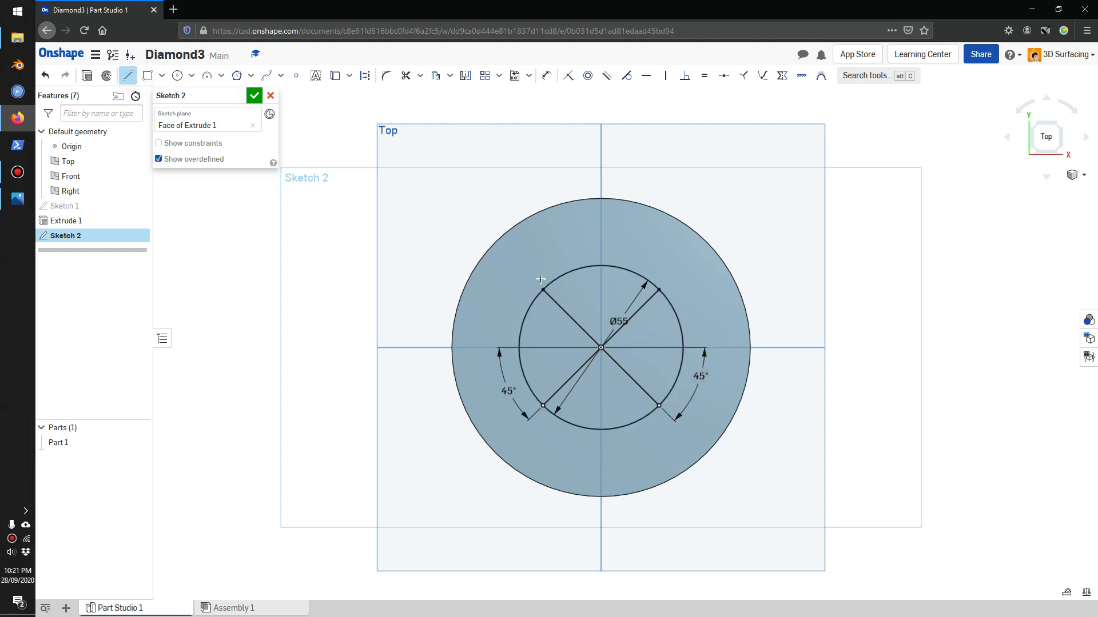
click(601, 265)
click(543, 290)
click(129, 76)
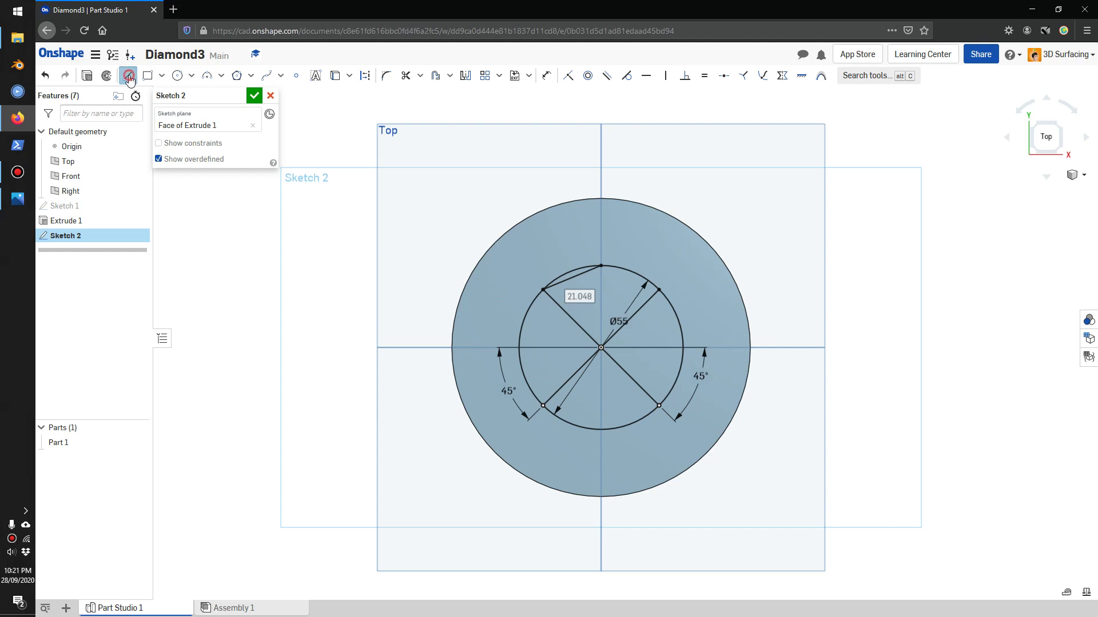
click(544, 289)
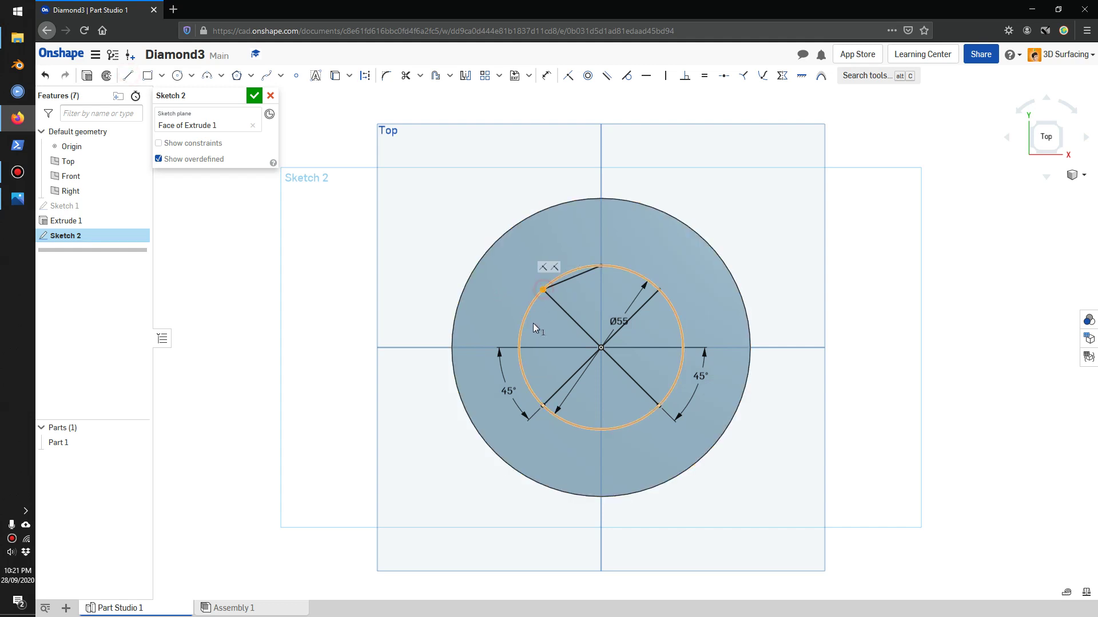
click(129, 76)
click(543, 290)
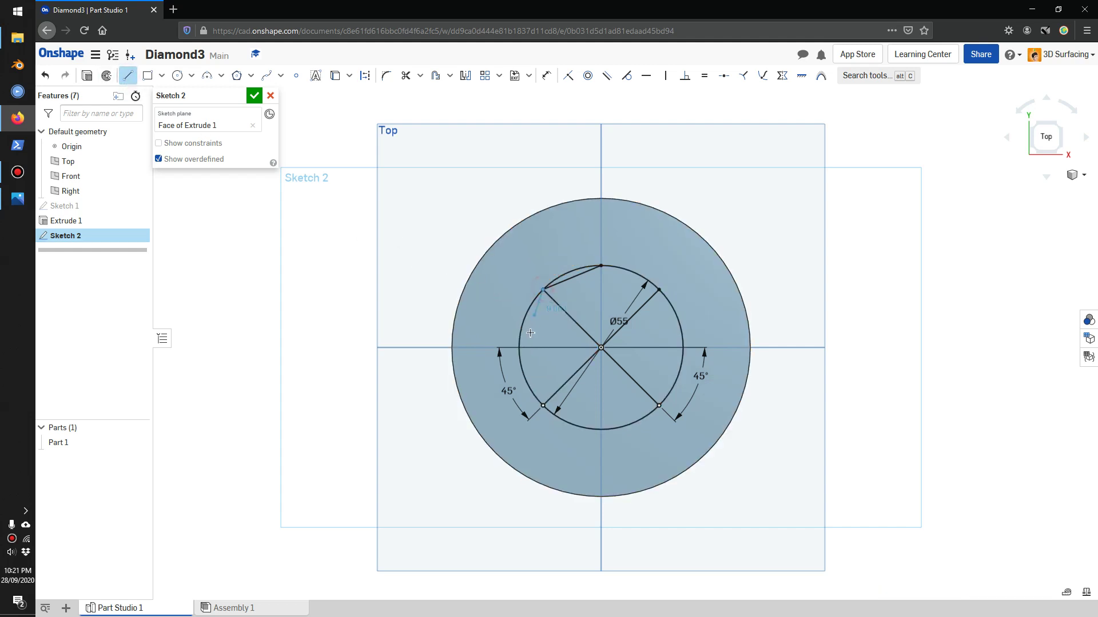
click(519, 347)
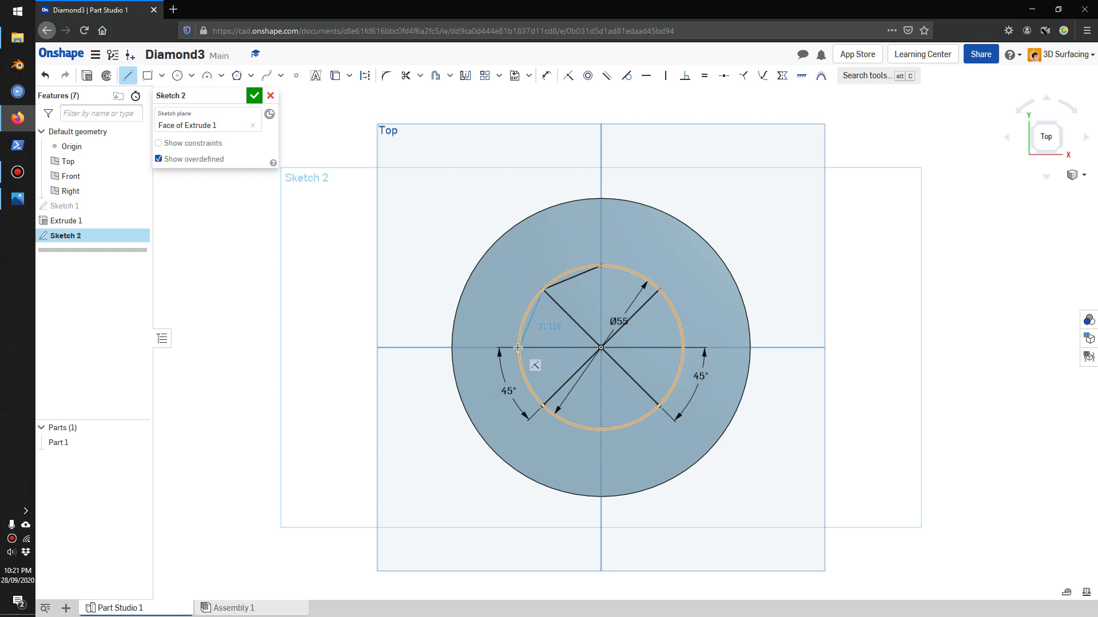
click(544, 406)
click(128, 76)
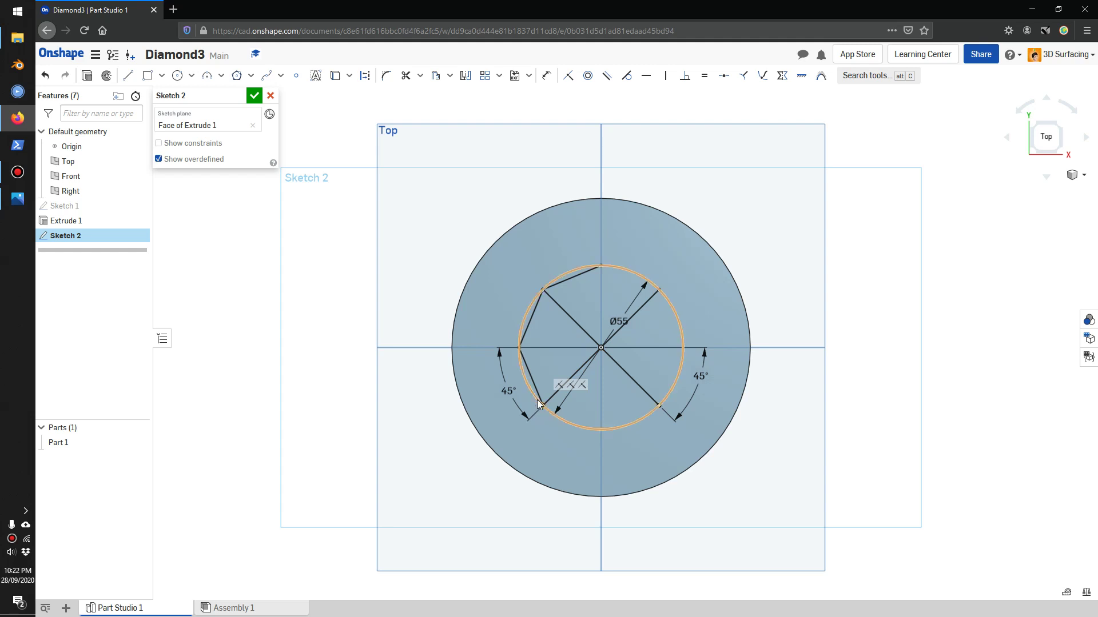
Draw four more octagon sides from the lower-left diagonal end through the bottom, lower-right and rightmost points to the upper-right diagonal end.
click(128, 76)
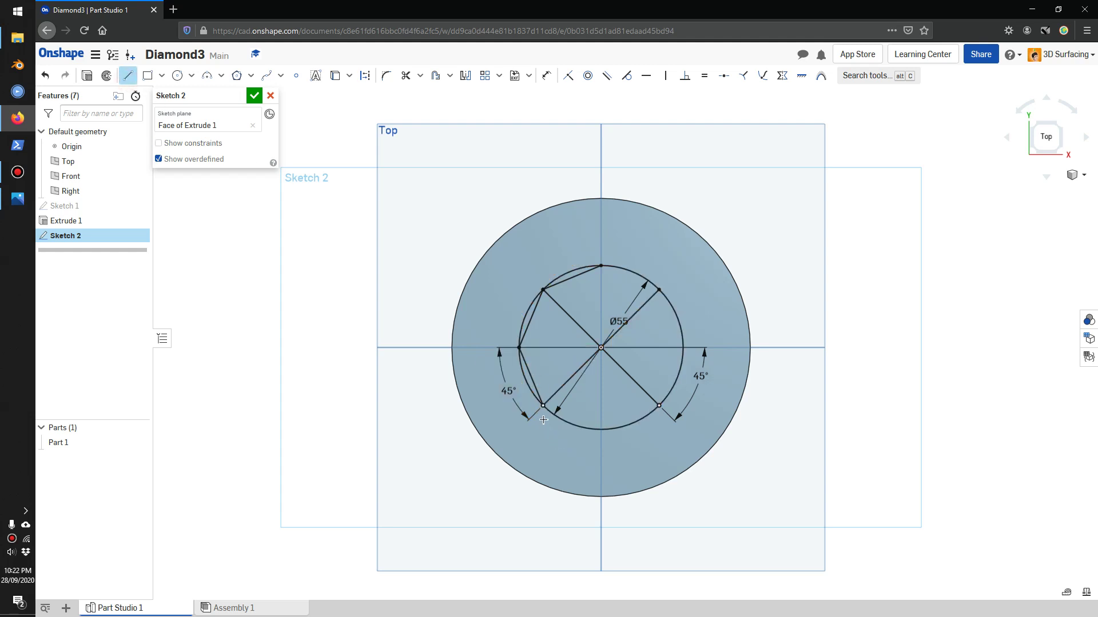
click(600, 430)
click(659, 405)
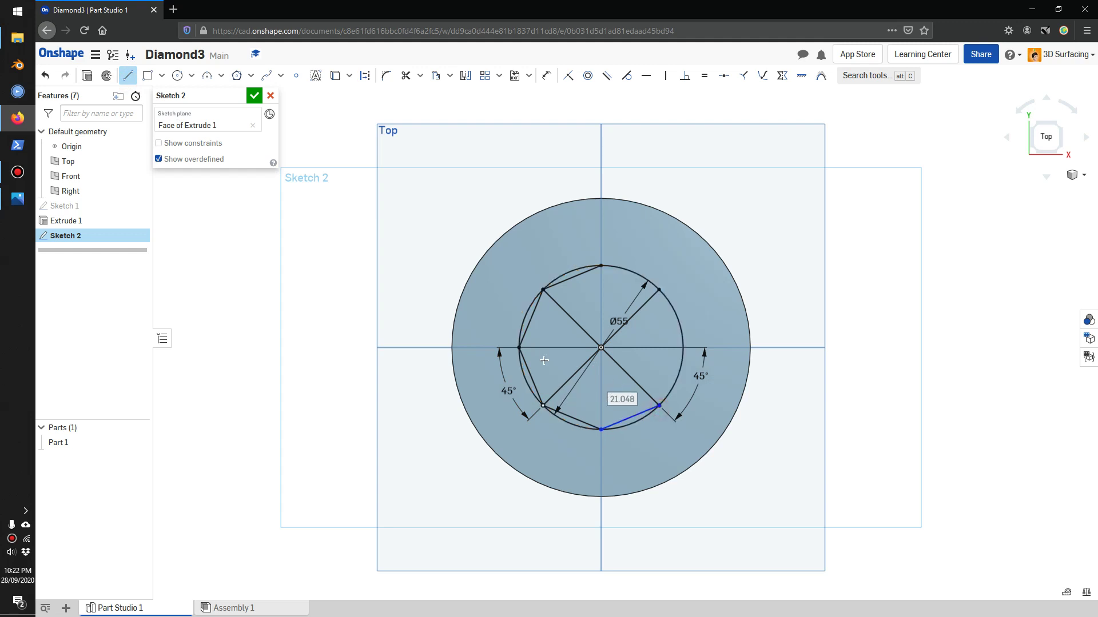
click(130, 77)
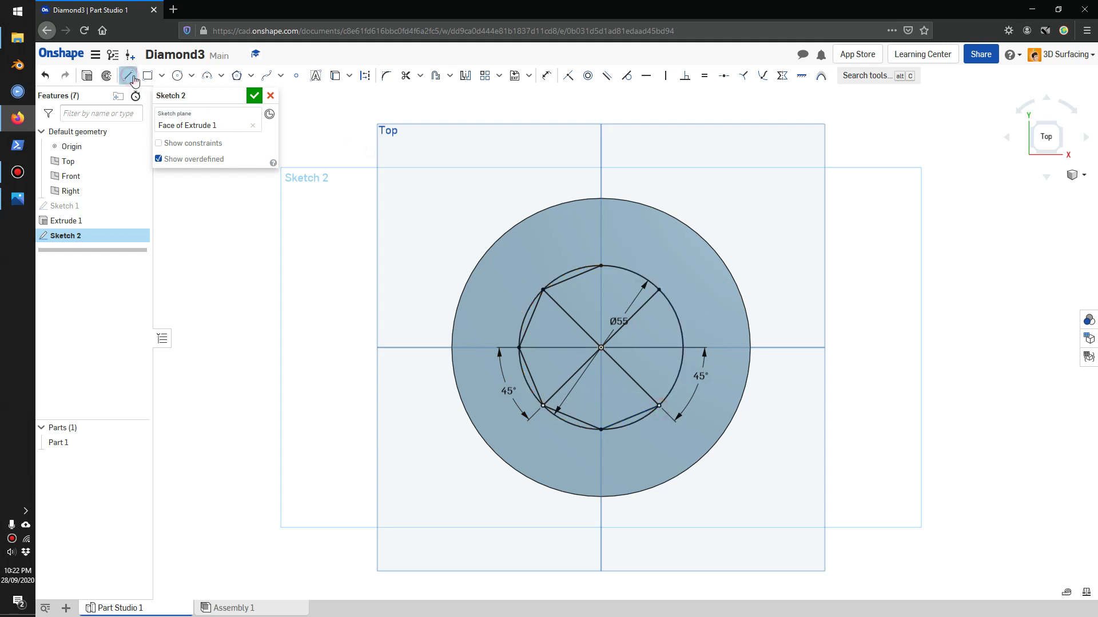
click(659, 406)
click(684, 347)
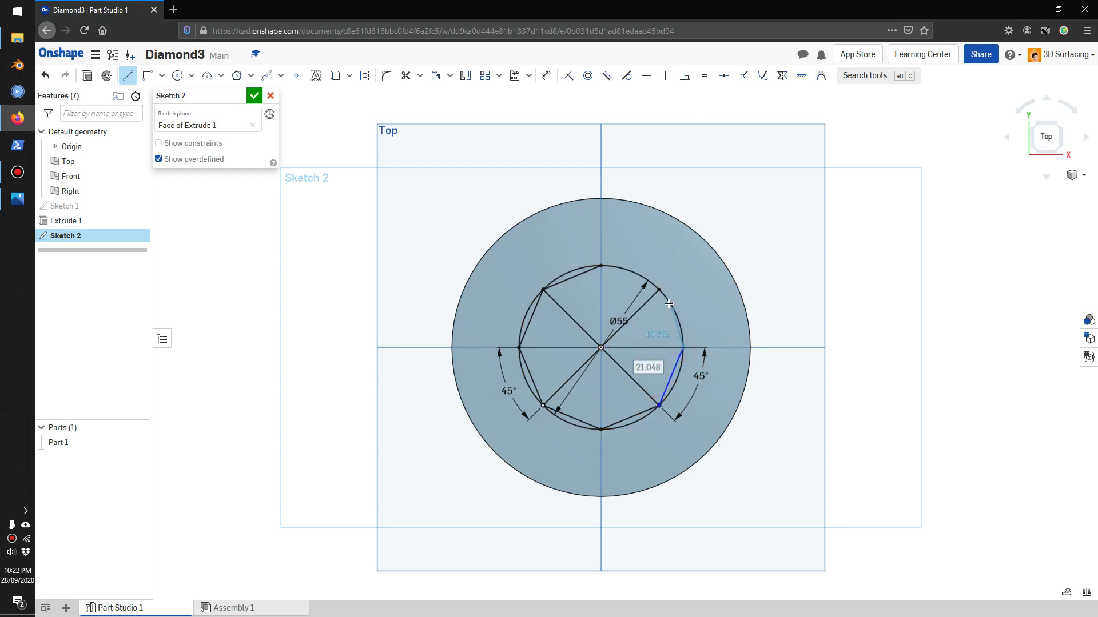
click(659, 291)
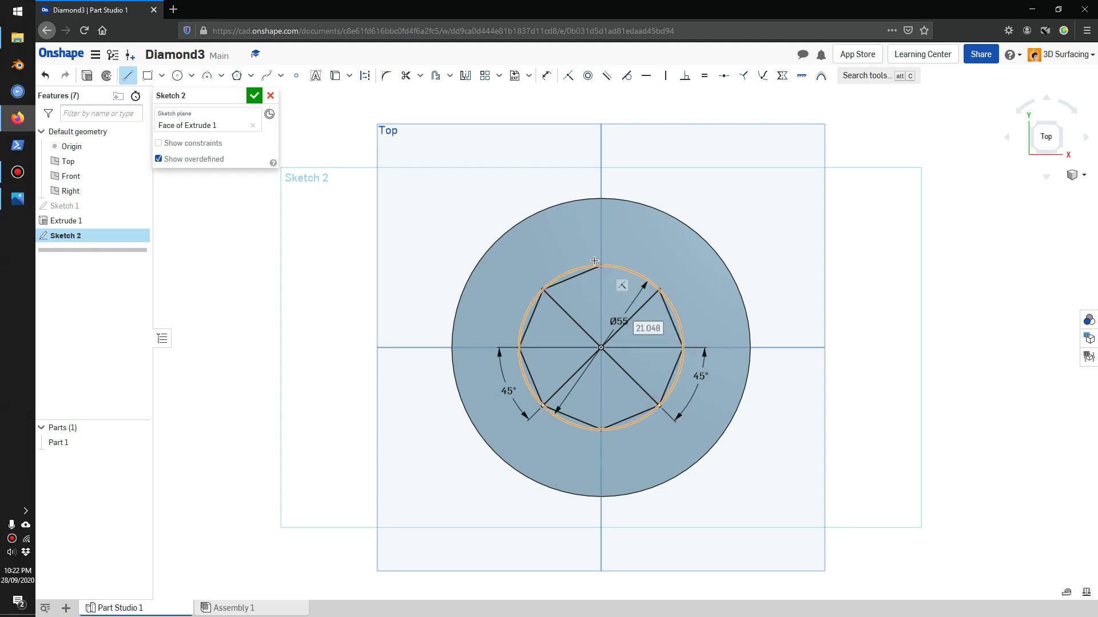
click(131, 75)
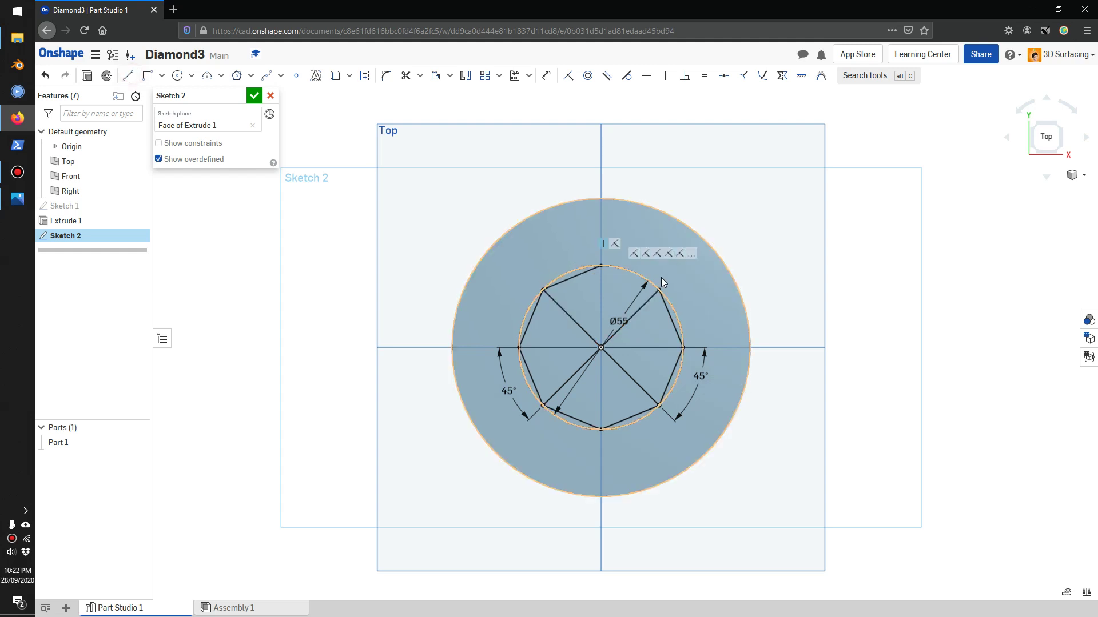
Close the octagon with a line from the circle's top point to the upper-right diagonal end.
click(128, 76)
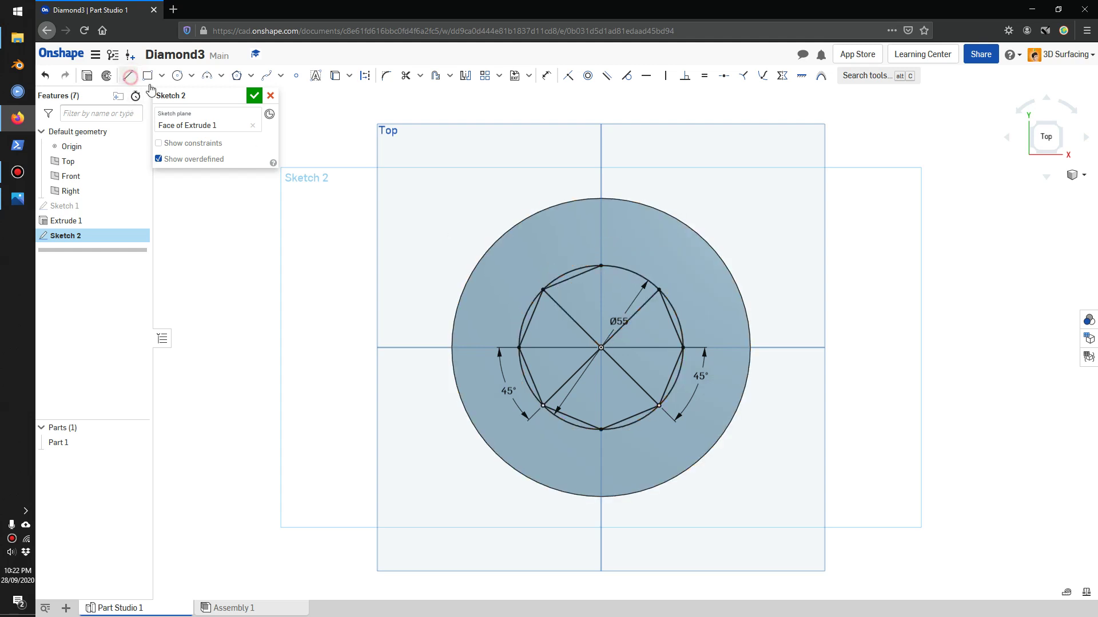
click(599, 265)
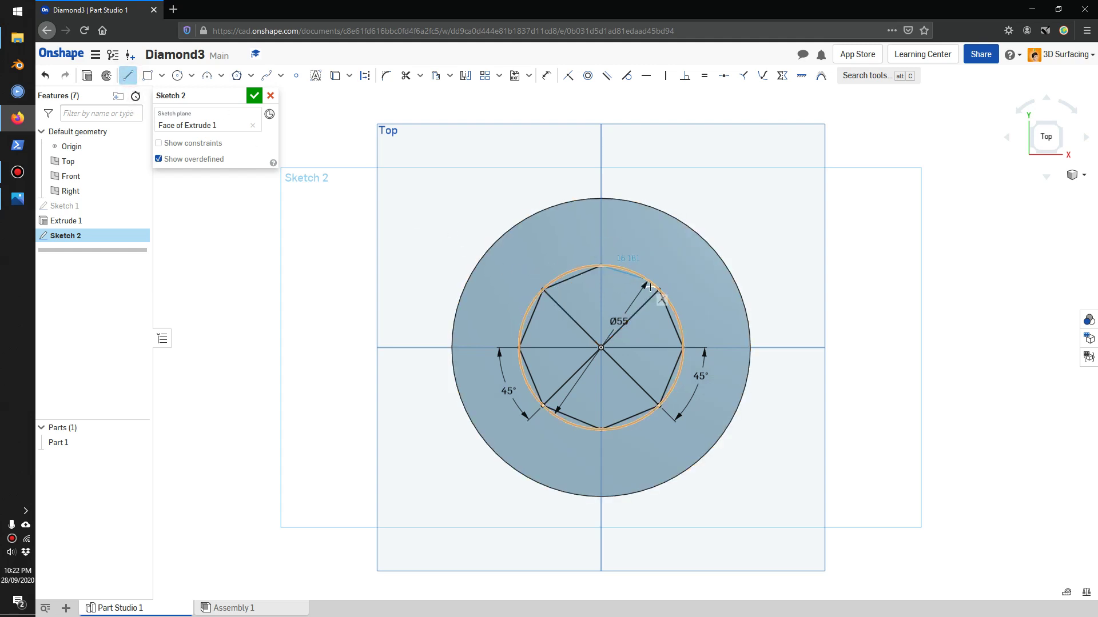
click(658, 289)
key(Escape)
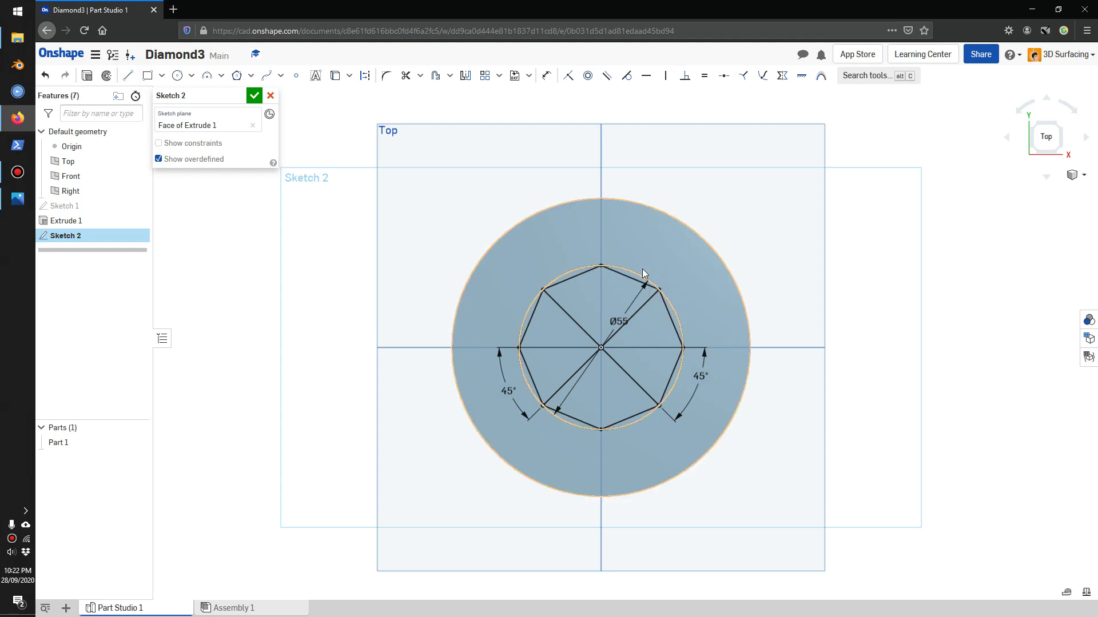
Convert the 55 mm circle to construction geometry.
click(632, 270)
right_click(631, 270)
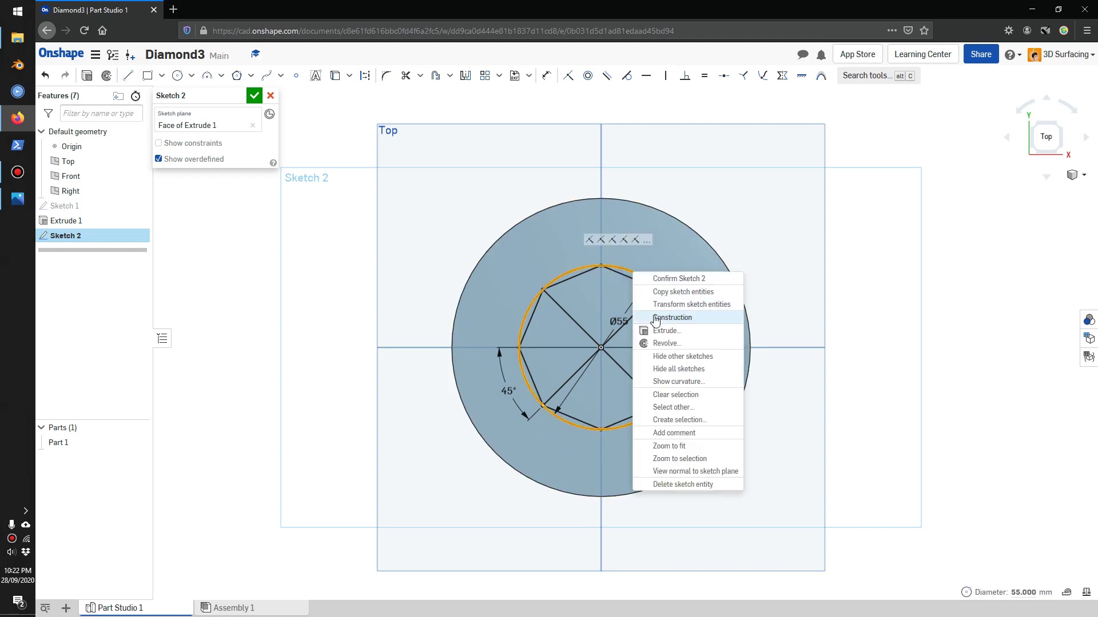
click(650, 313)
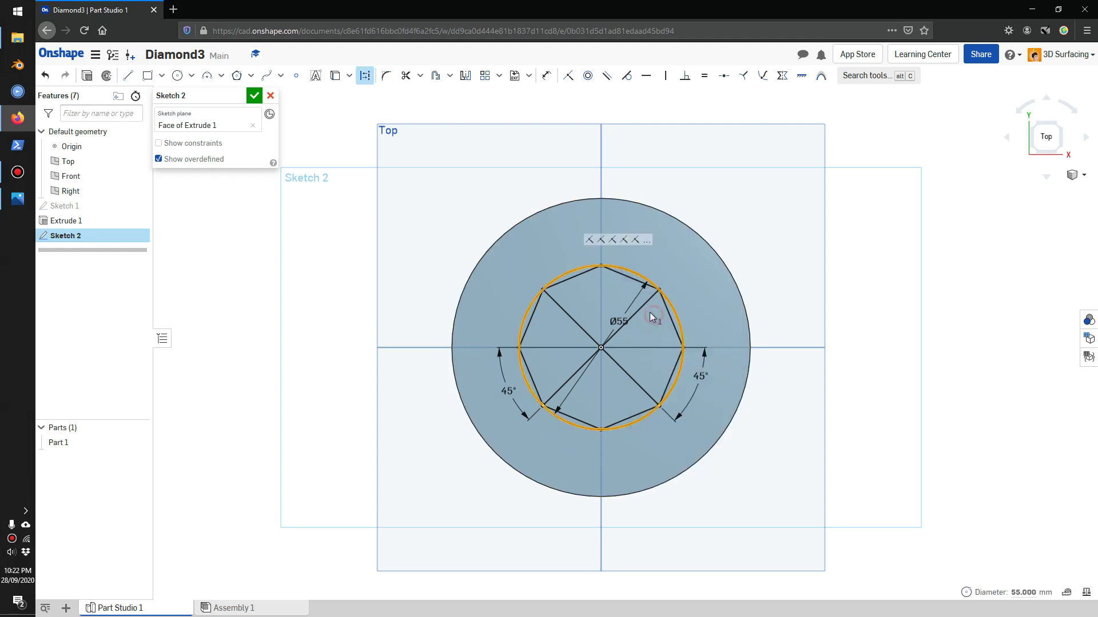
Convert the two diagonal lines inside the octagon to construction geometry and finish the sketch.
click(572, 318)
right_click(574, 320)
click(621, 339)
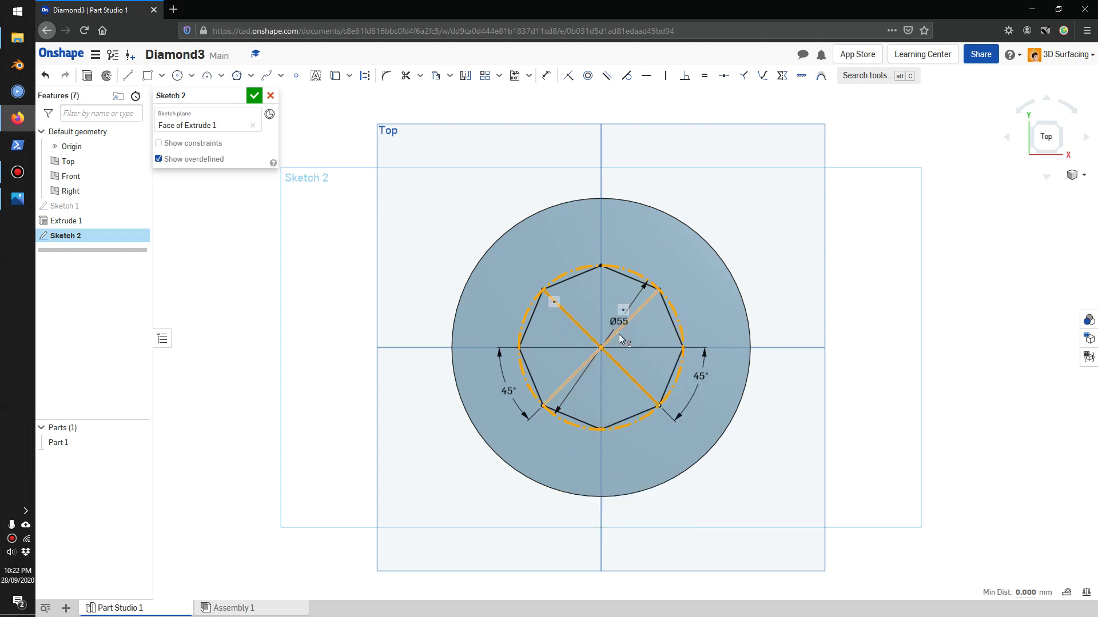
right_click(574, 325)
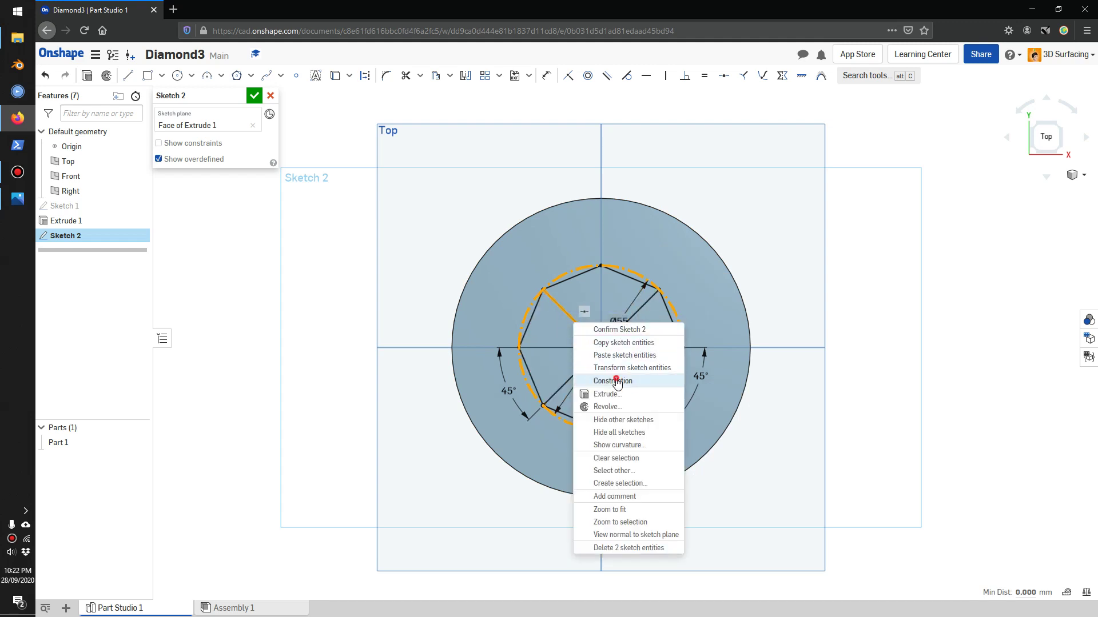
click(613, 381)
click(630, 318)
right_click(631, 320)
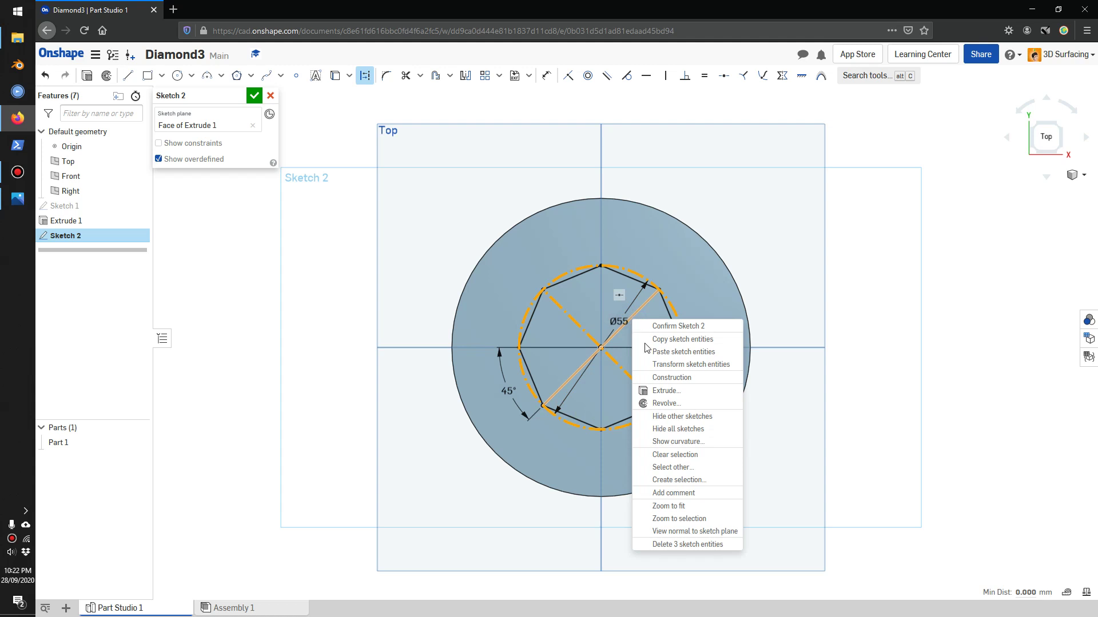
click(666, 378)
click(783, 262)
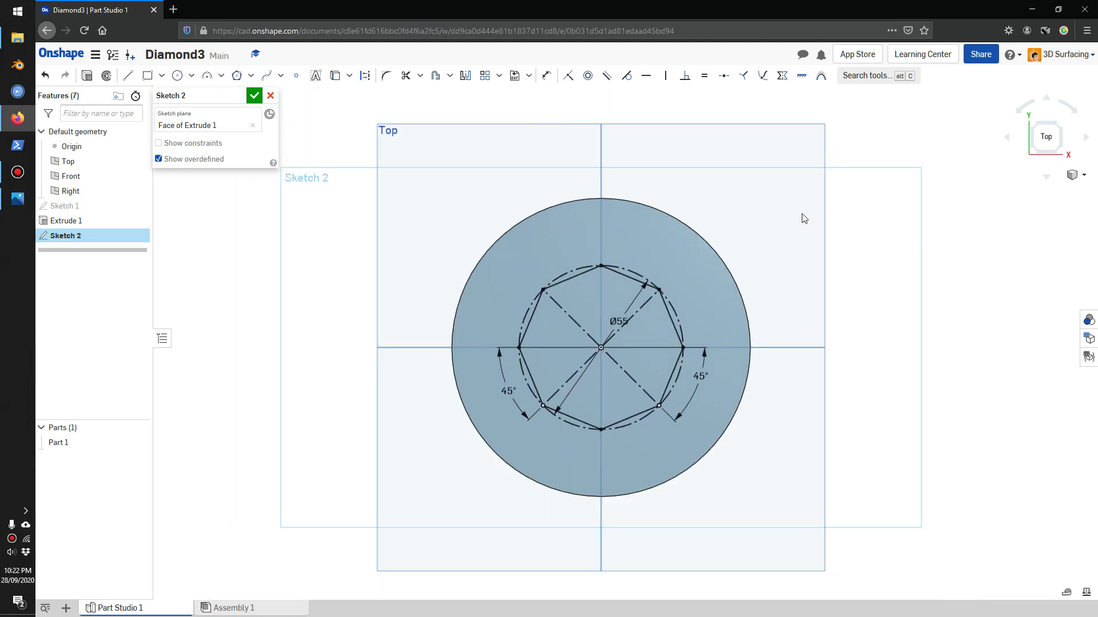
click(254, 95)
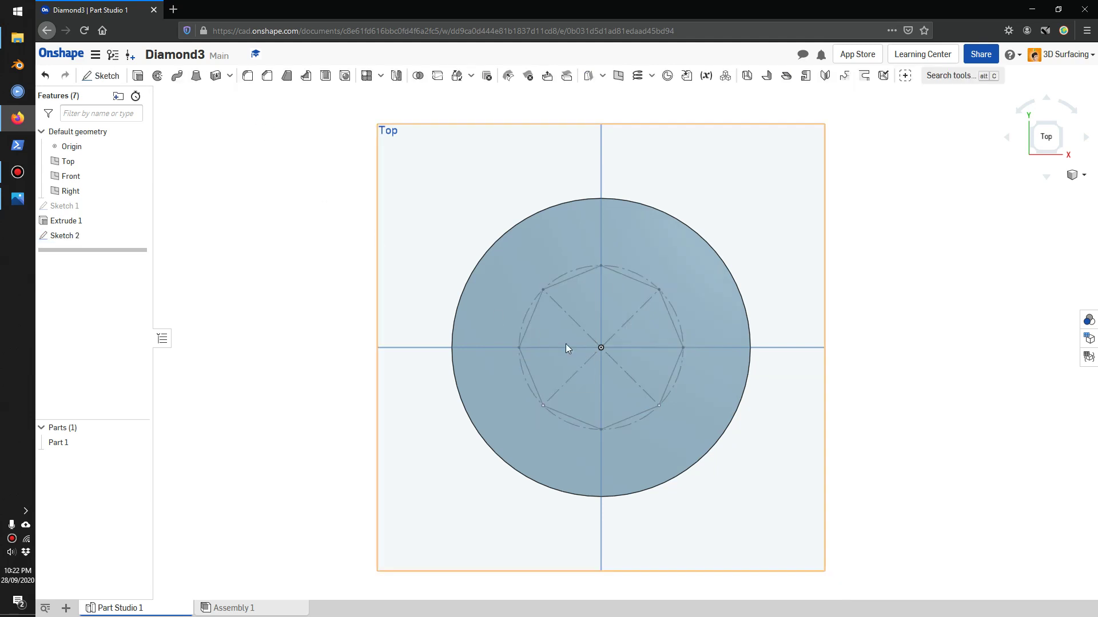
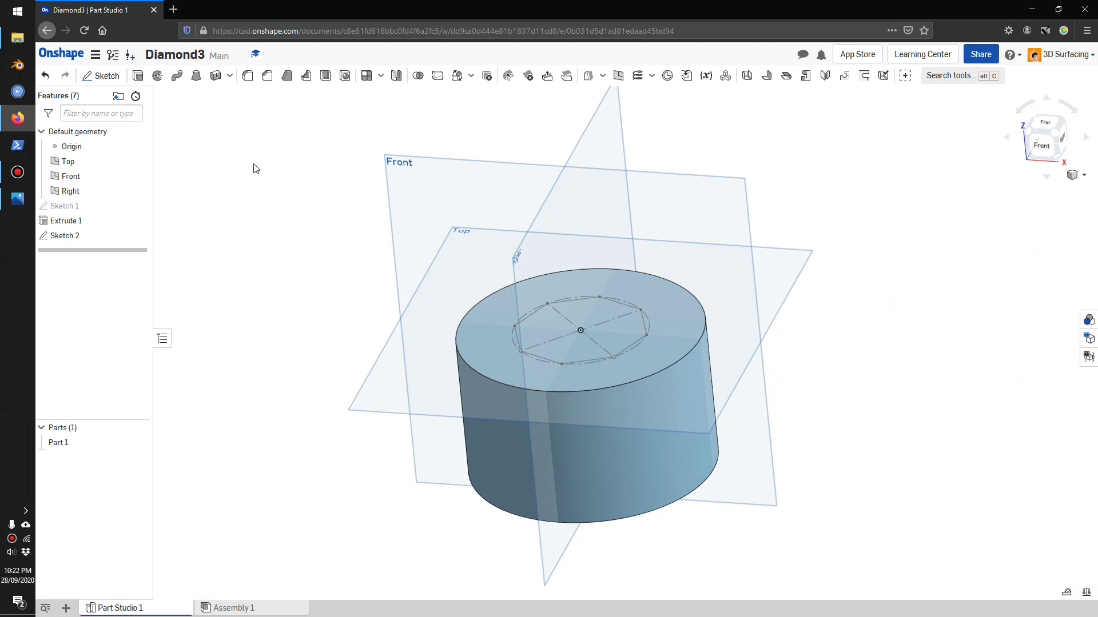
Sketch a 140 mm vertical construction line through the origin on the Front plane and finish the sketch.
click(101, 76)
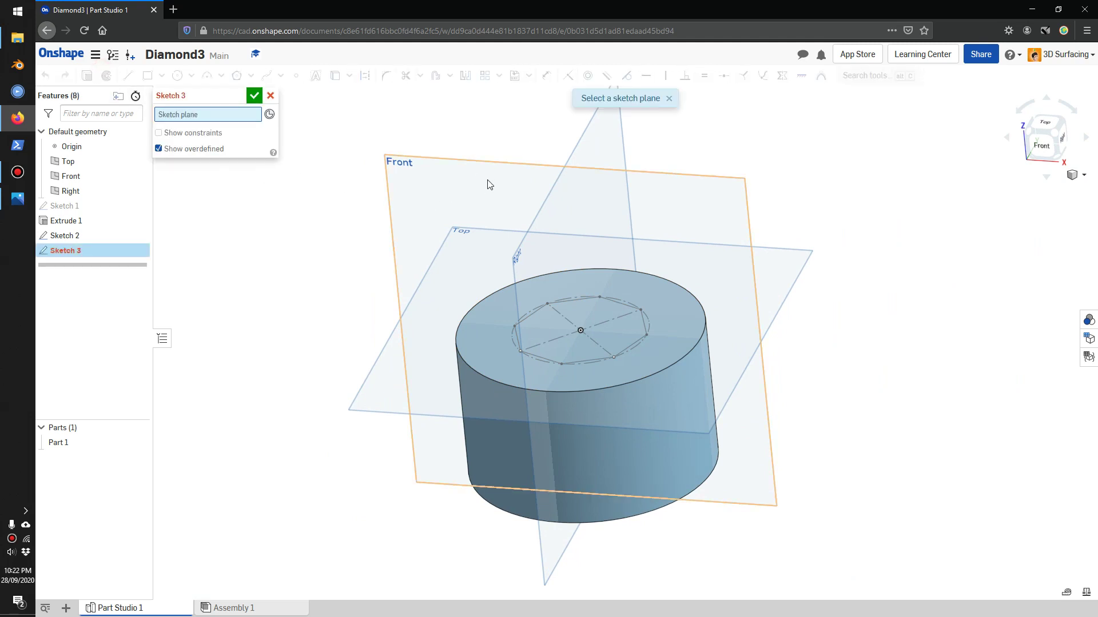
click(518, 170)
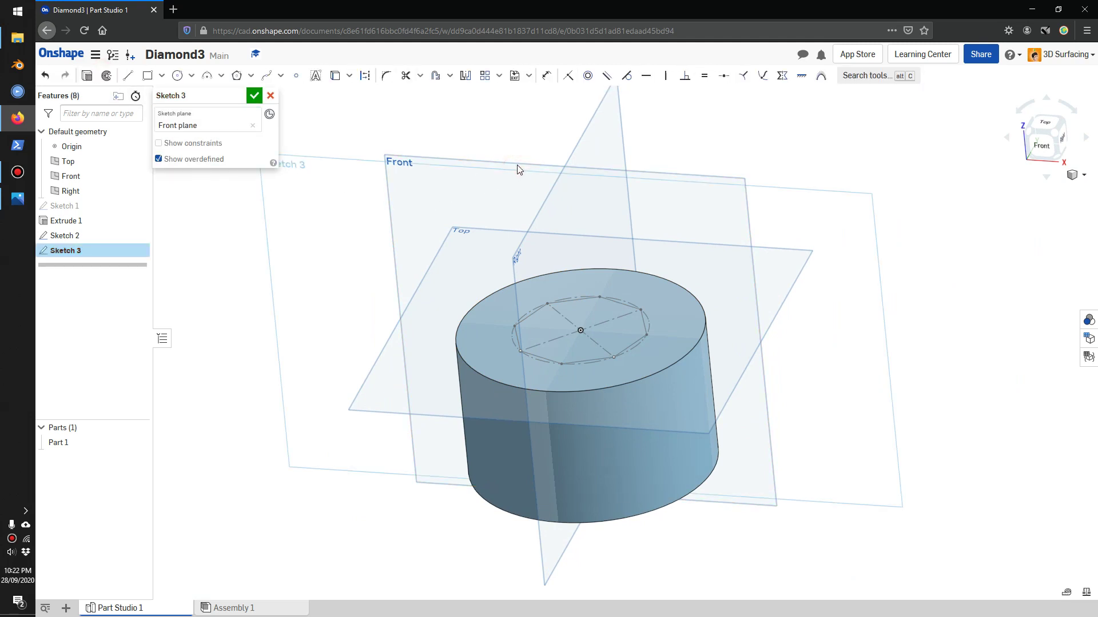
click(128, 75)
click(366, 76)
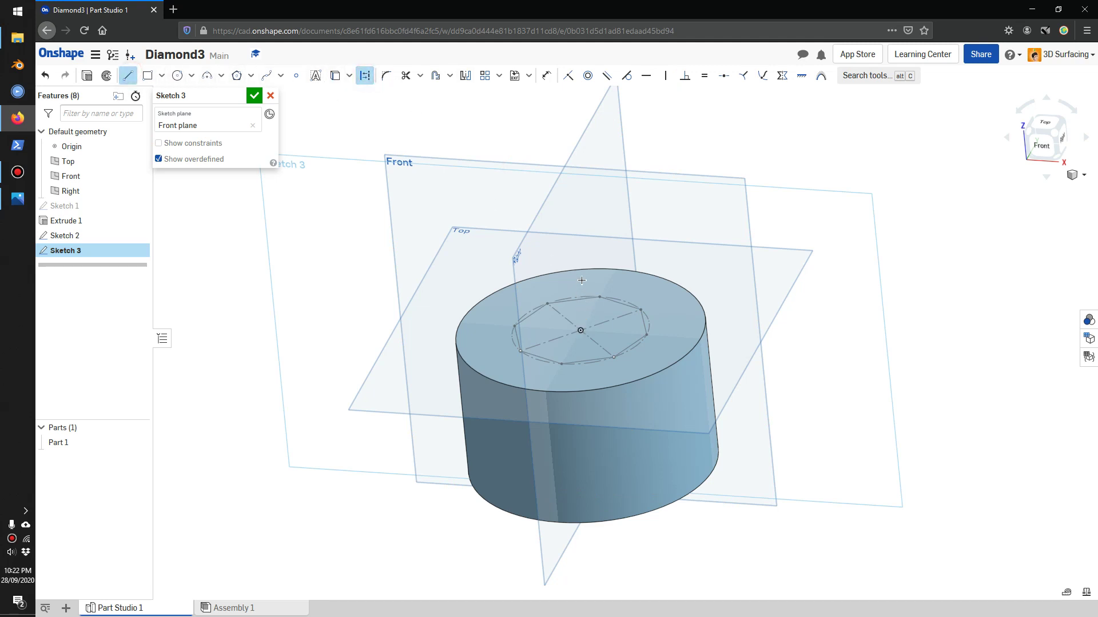
click(571, 237)
click(600, 543)
text(140)
key(Return)
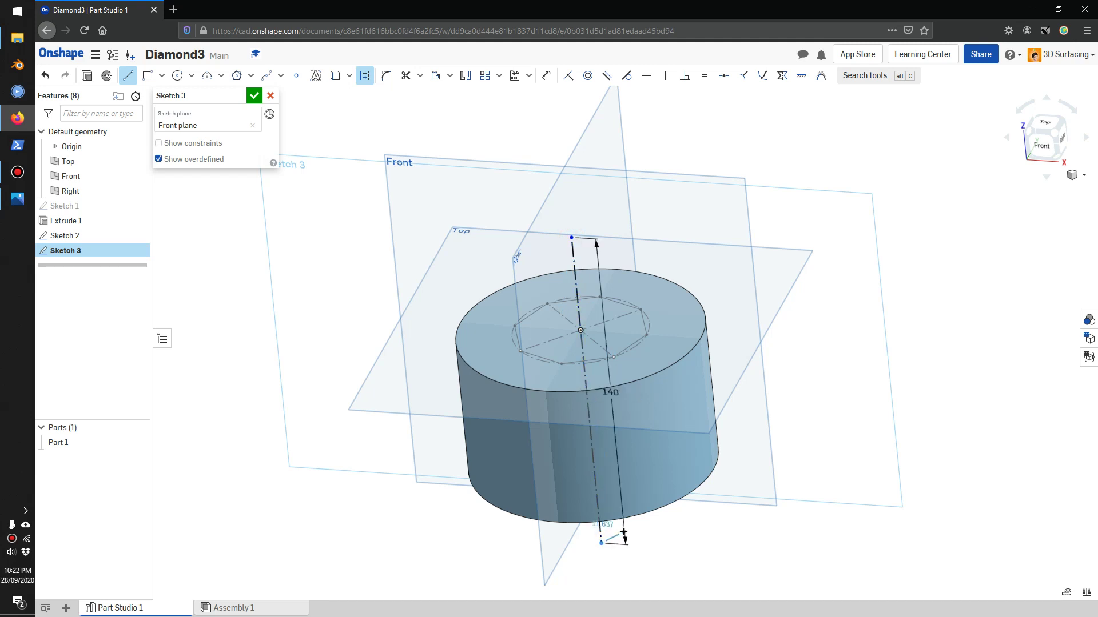
click(254, 95)
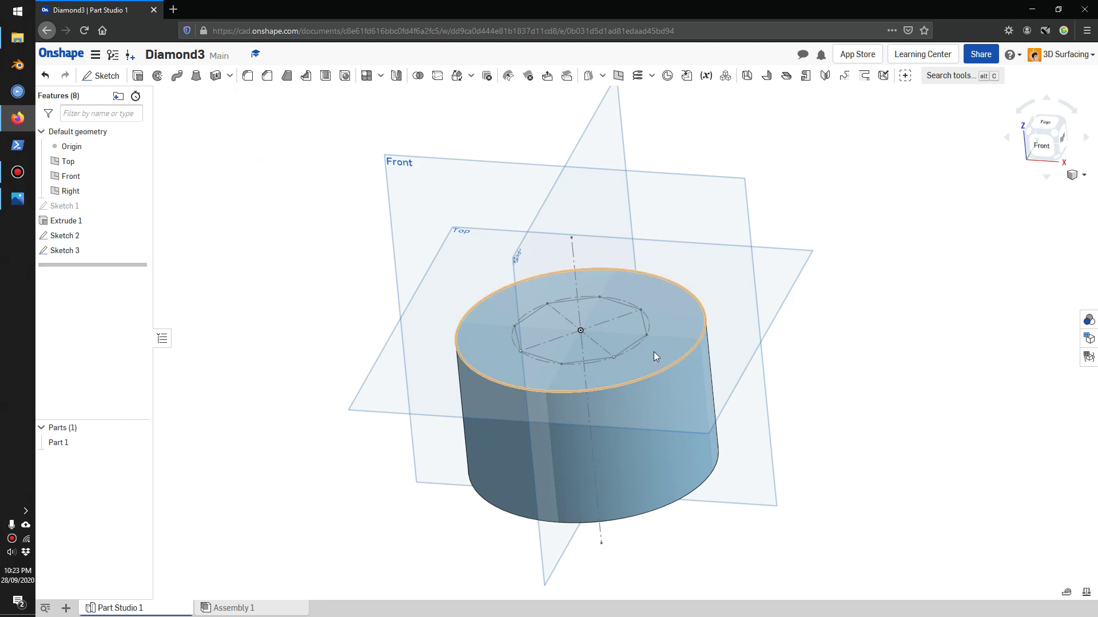
Create a plane offset 15.5 mm downward from the Top plane, checking the distance against the diamond proportions image.
mouse_move(684, 335)
right_down()
mouse_move(672, 316)
mouse_move(715, 325)
right_up()
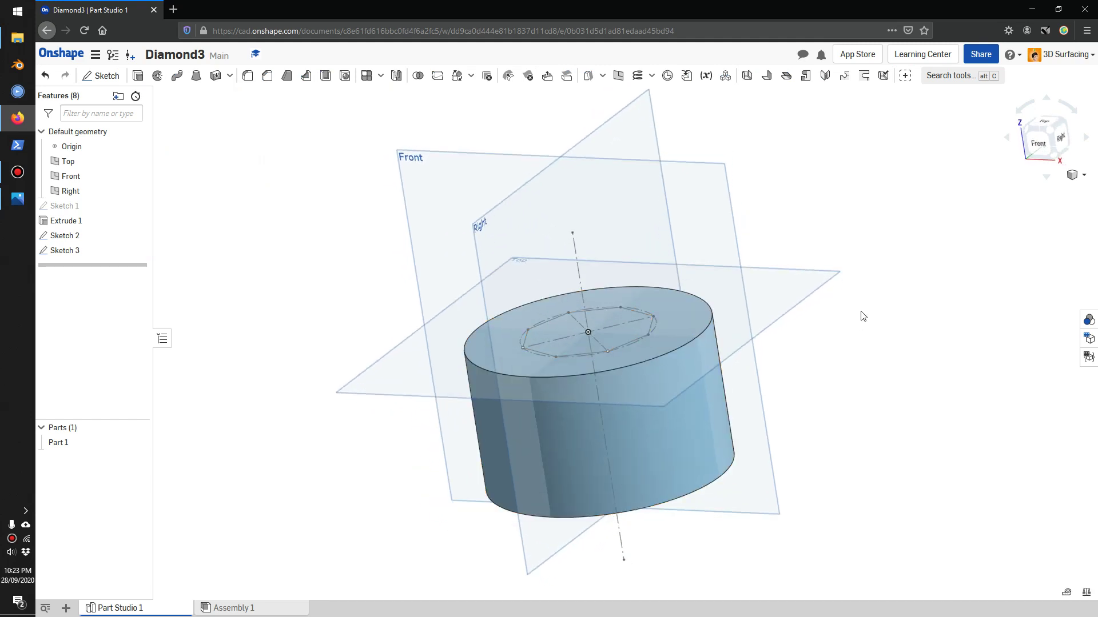
click(617, 80)
click(805, 271)
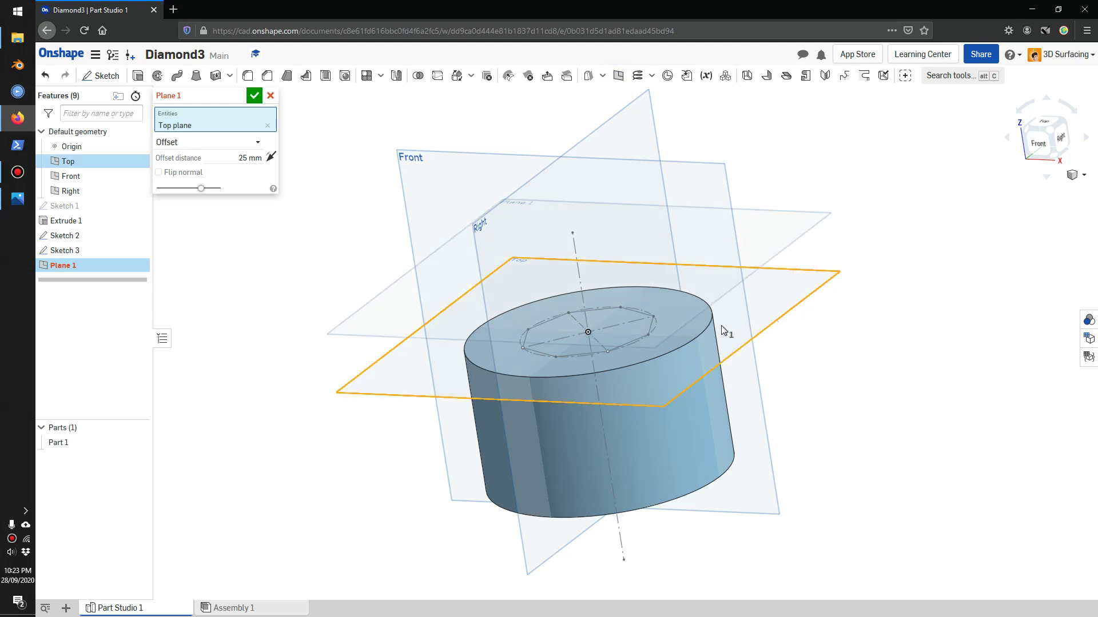
click(576, 250)
click(252, 160)
text(15.5)
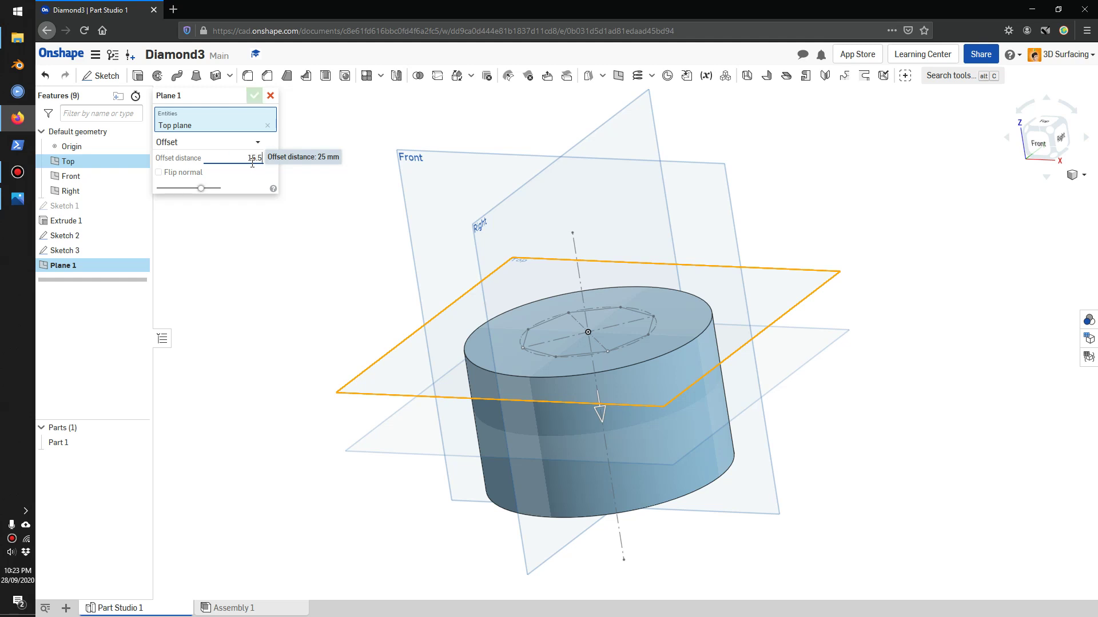
key(Return)
key(alt+Tab)
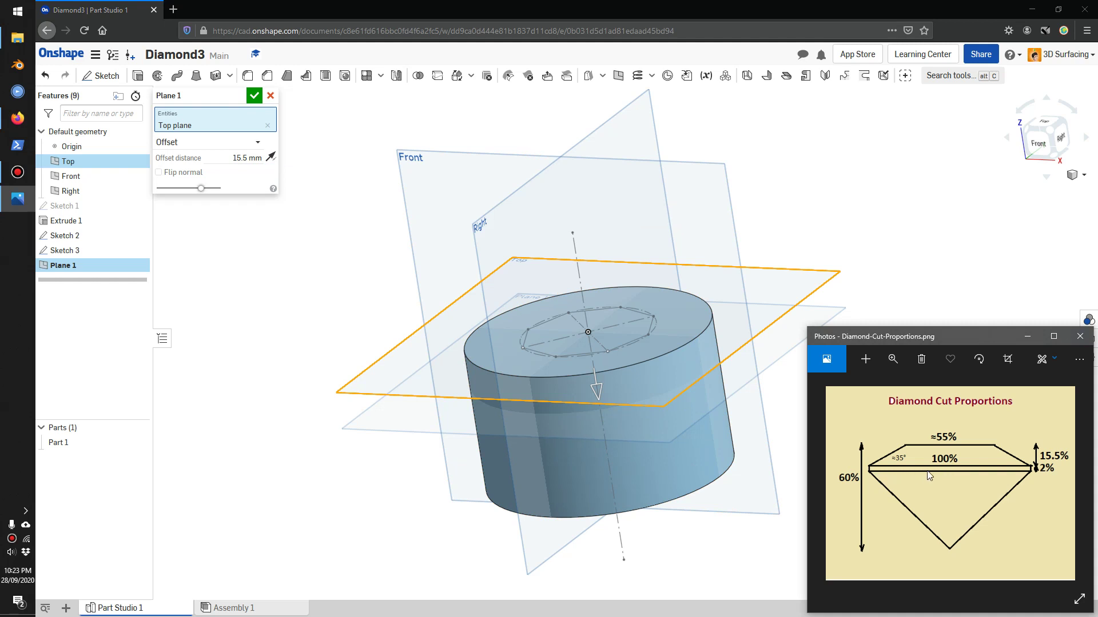
click(262, 97)
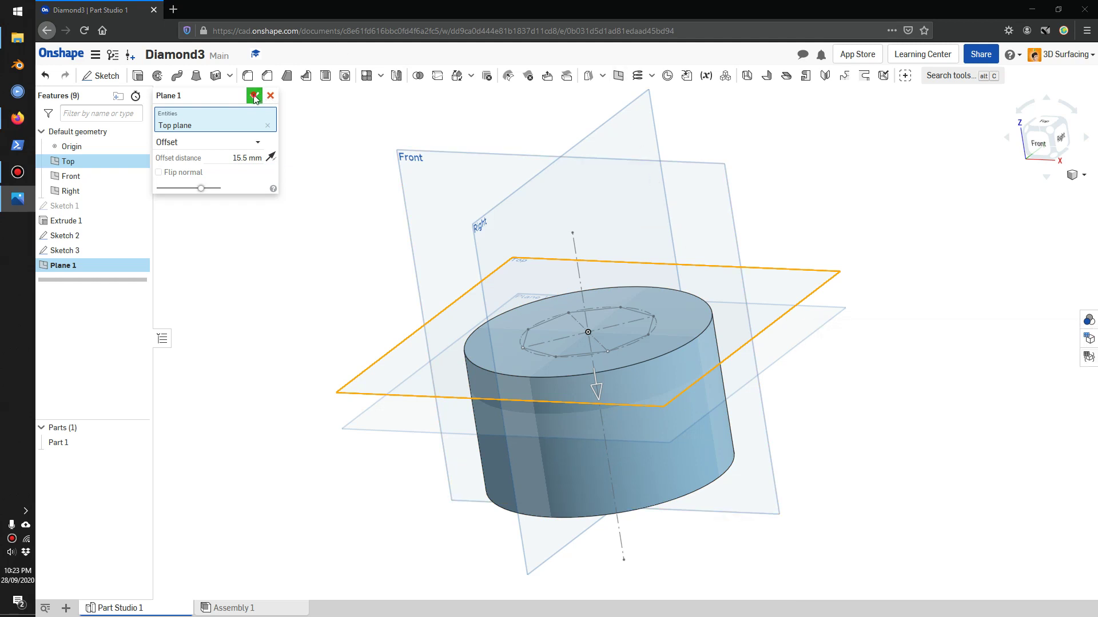
Create a second plane offset downward from the first offset plane, matching the 2% girdle thickness in the proportions image.
key(shift+1)
mouse_move(793, 188)
right_down()
mouse_move(770, 196)
mouse_move(804, 182)
right_up()
click(619, 78)
click(789, 361)
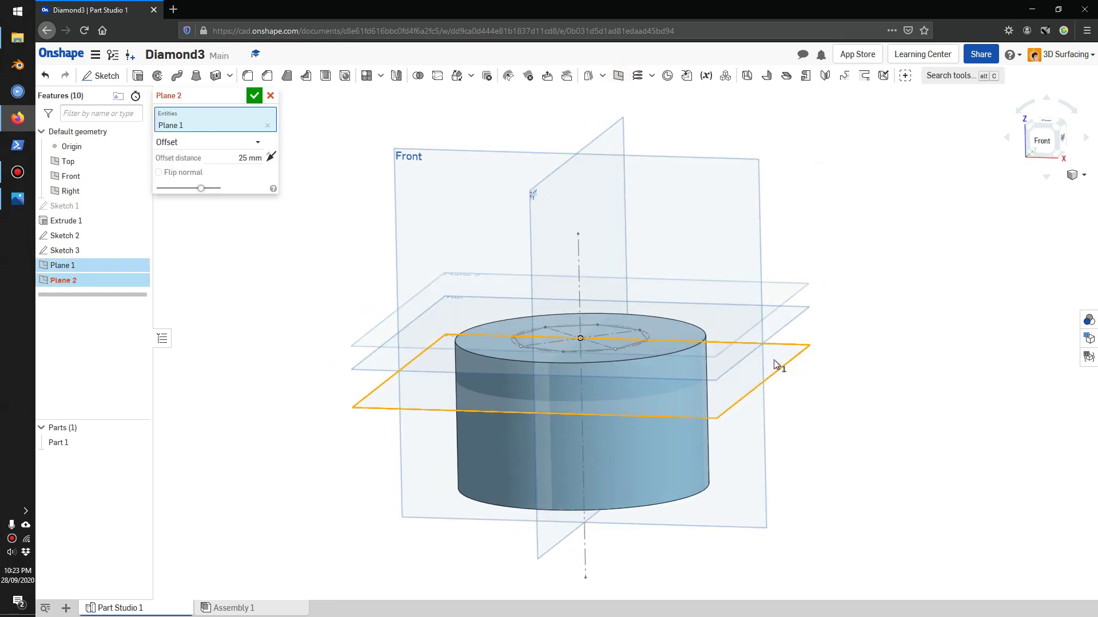
click(579, 291)
click(254, 158)
double_click(254, 158)
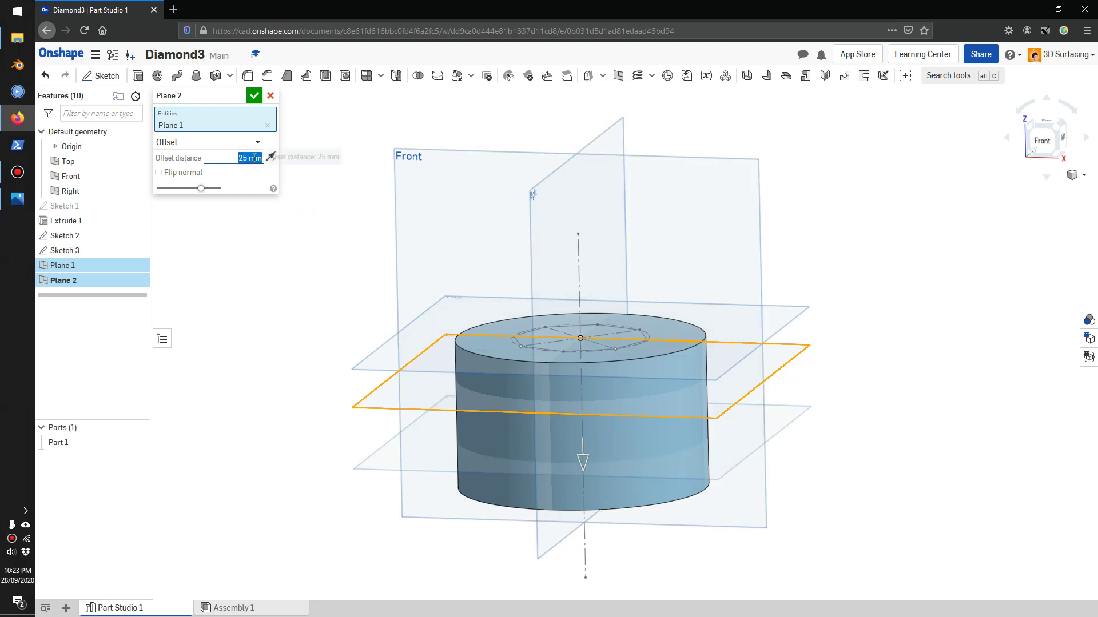
click(254, 96)
Start a sketch on the Right plane, view it face-on, and project the cylinder's left side edge into it.
right_drag(412, 255, 353, 252)
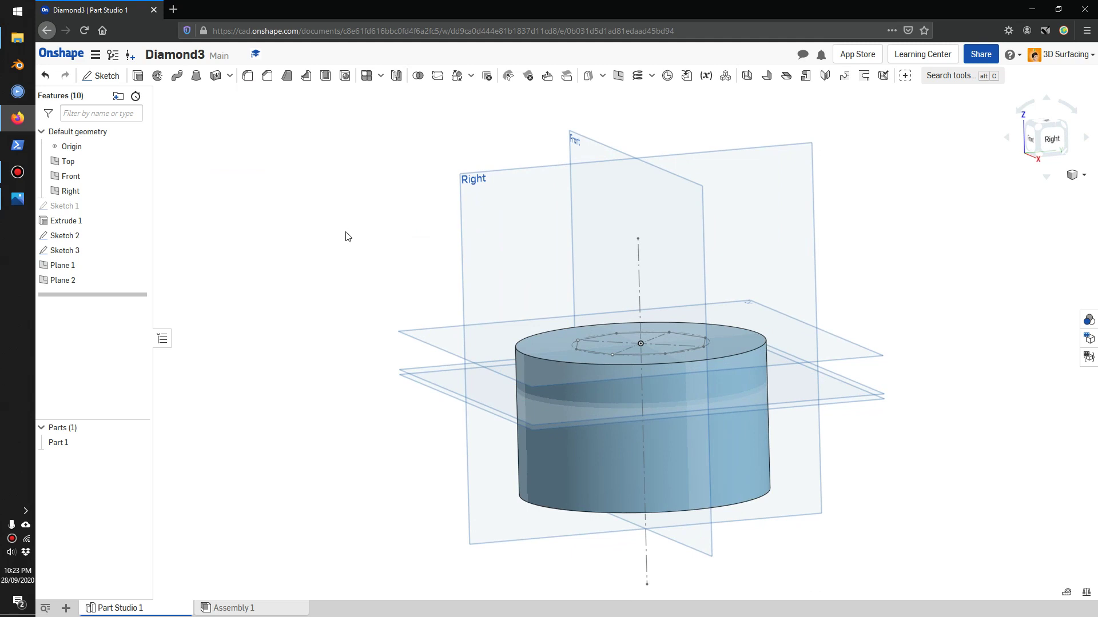
click(103, 75)
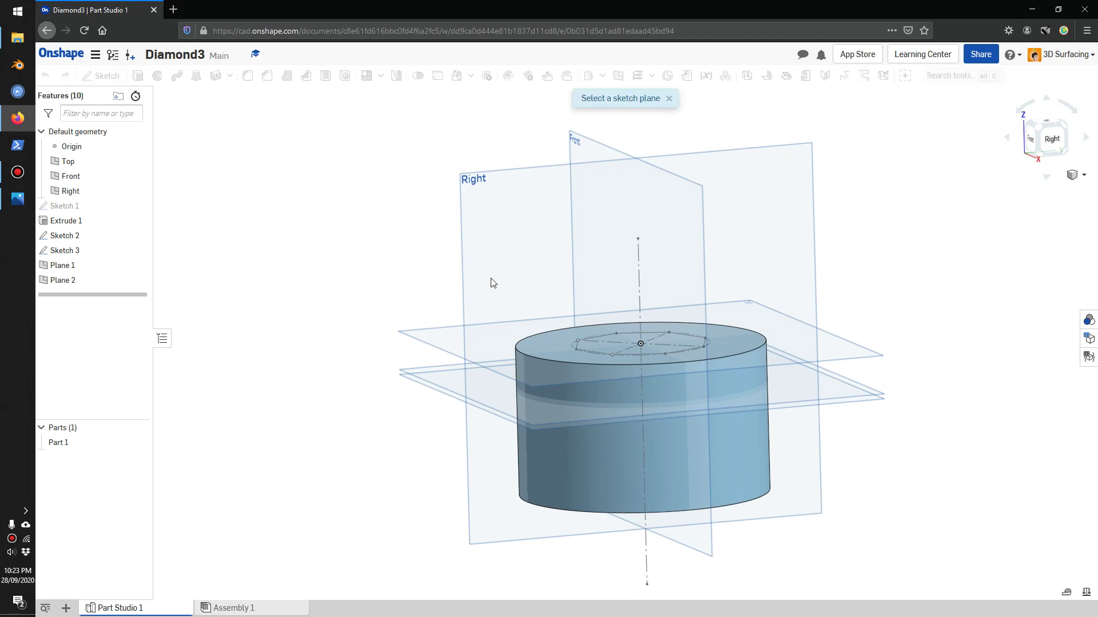
click(466, 267)
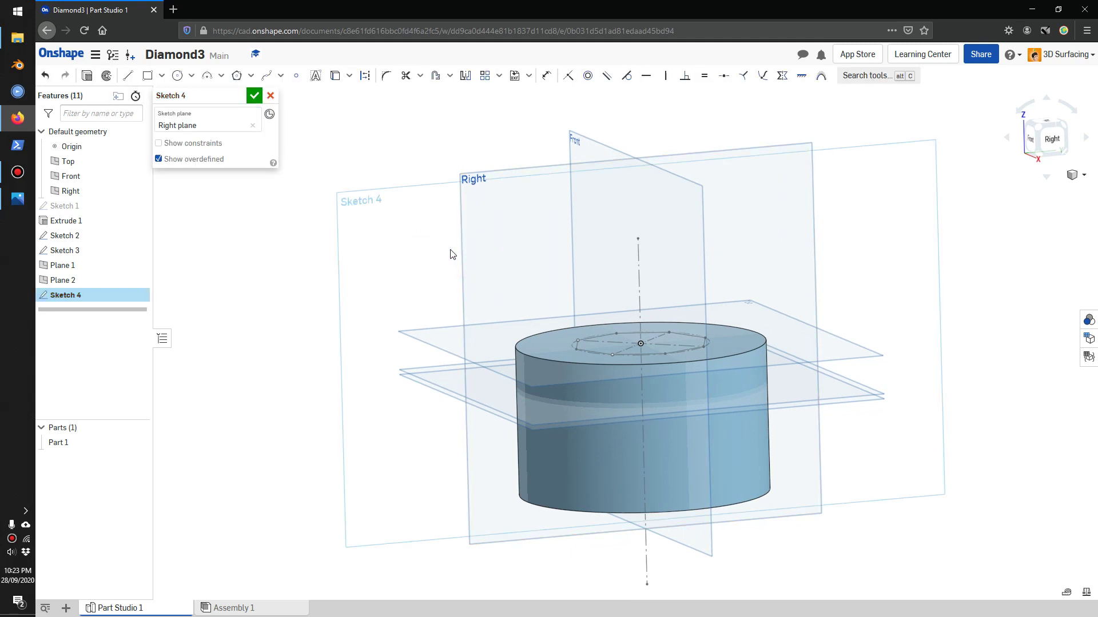
right_click(966, 200)
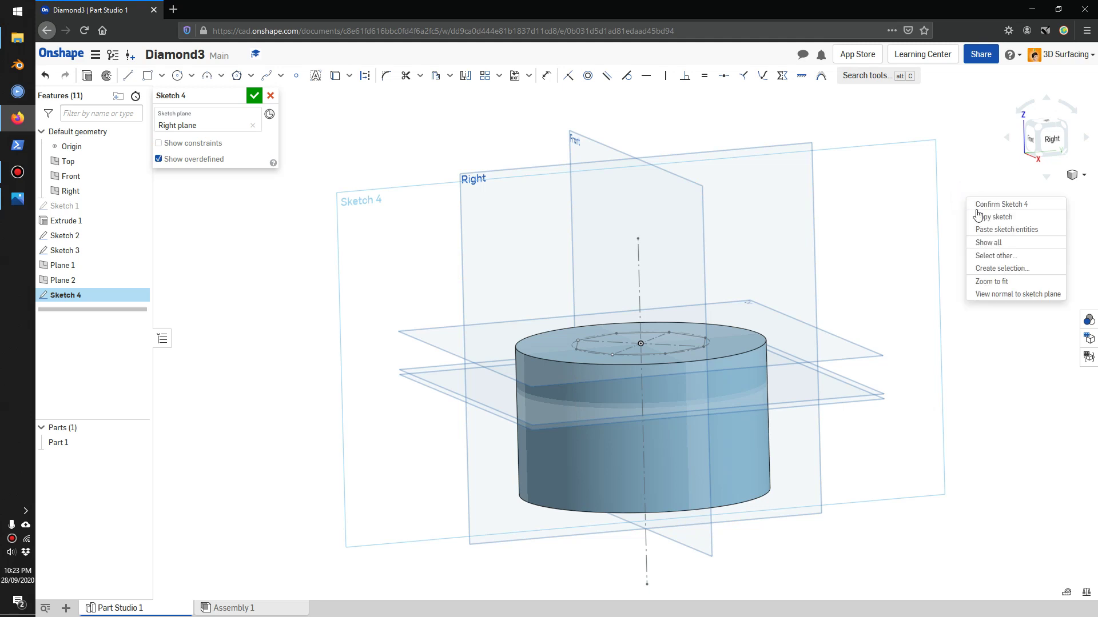
click(993, 295)
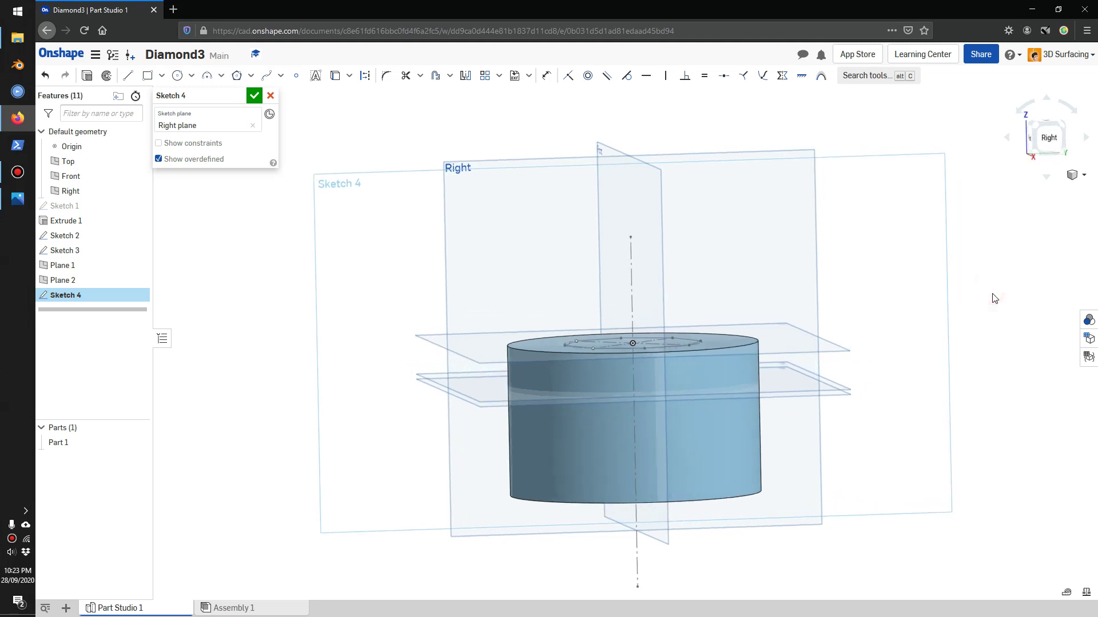
scroll(649, 371, down, 2)
scroll(649, 369, up, 2)
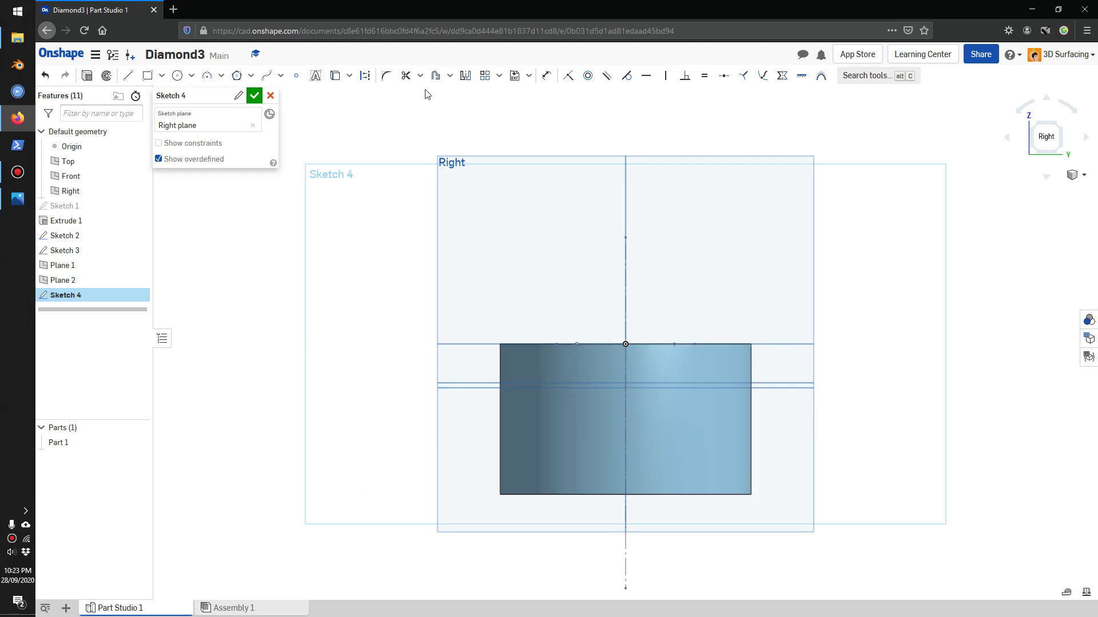
click(335, 76)
click(499, 376)
Draw three connected lines from the octagon's left corner to the projected edge, about 12 mm down it, and about 54 mm inward to the vertical axis.
click(127, 76)
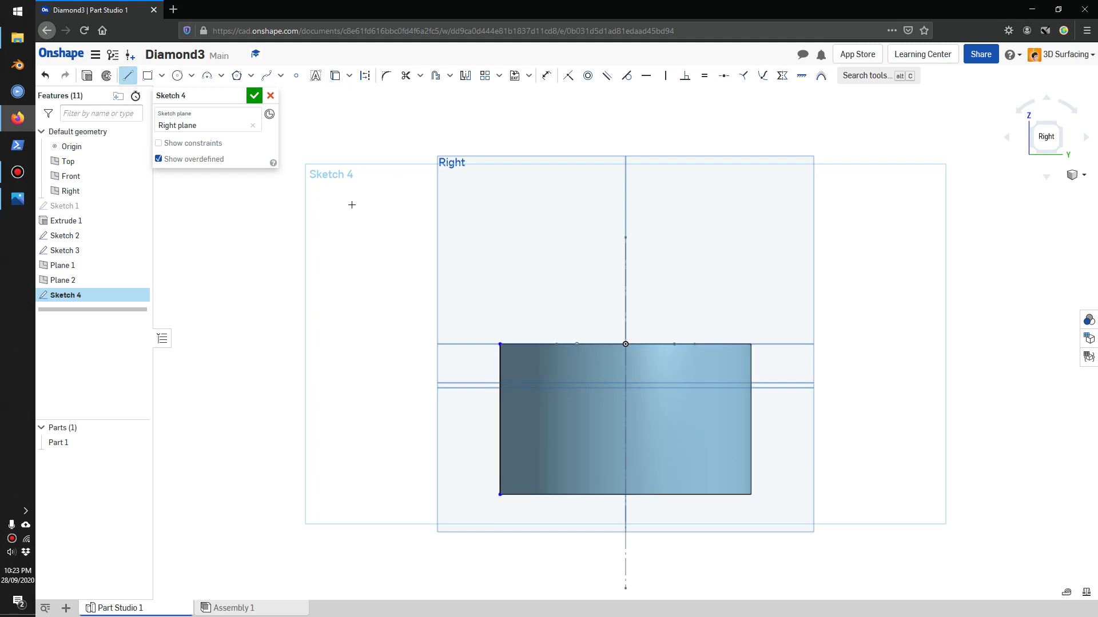
click(558, 345)
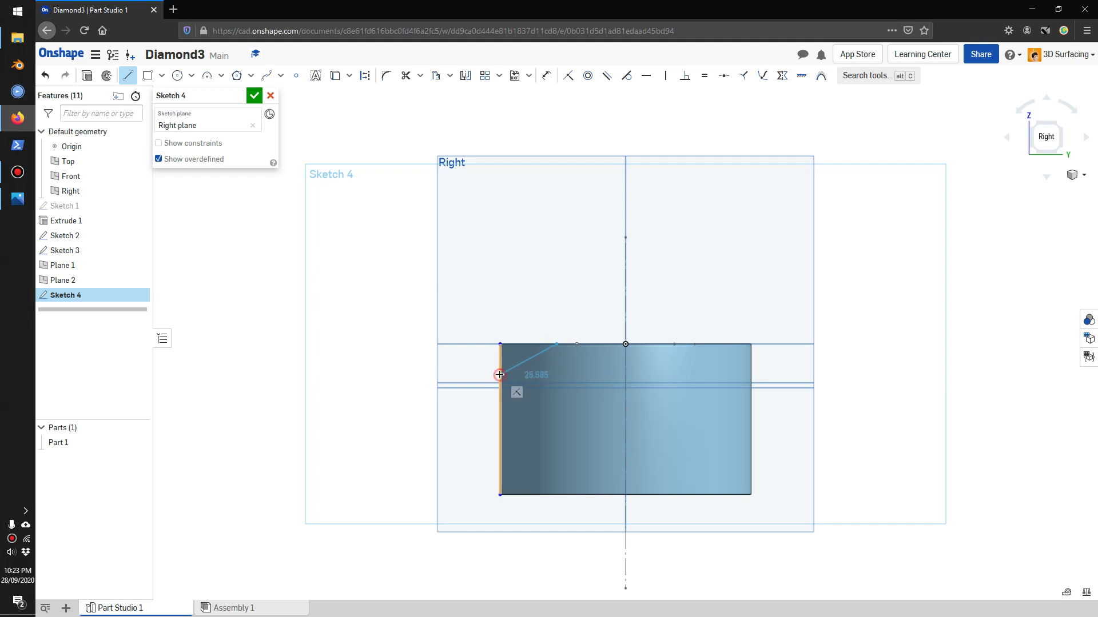
click(499, 375)
click(500, 406)
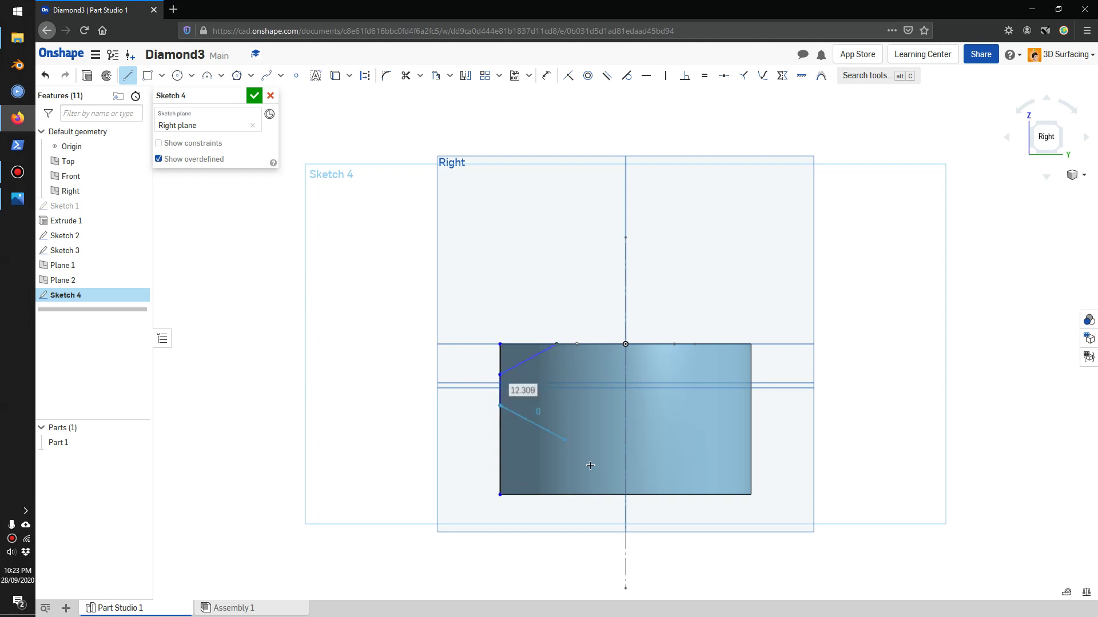
click(626, 459)
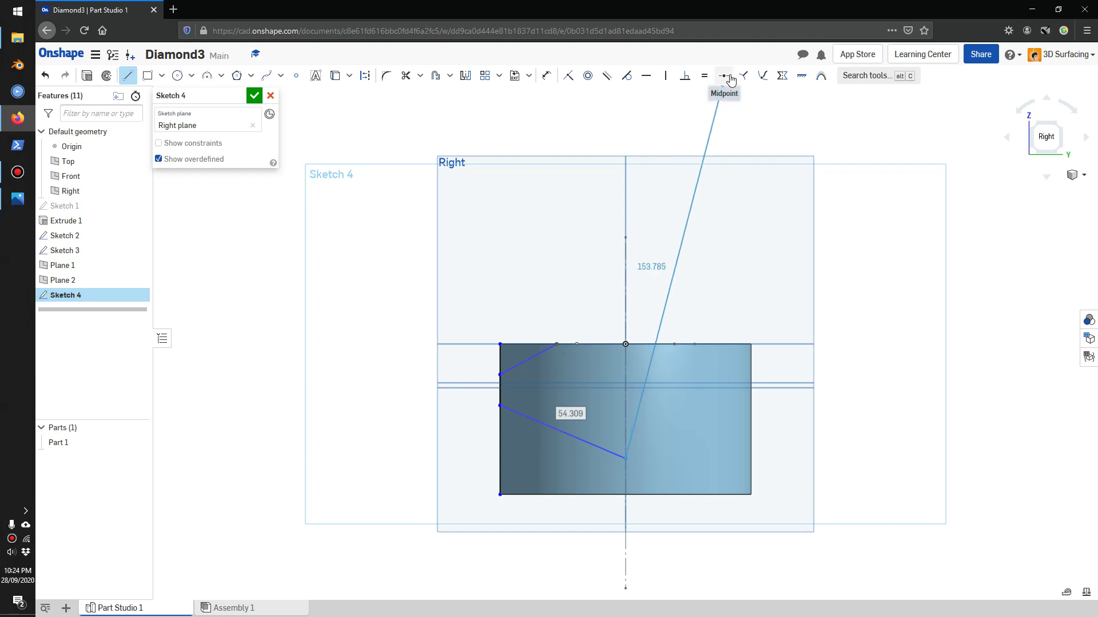
Make the two profile corners on the left edge coincident with the upper and lower offset planes, and the inner end with the cylinder's bottom edge.
click(567, 76)
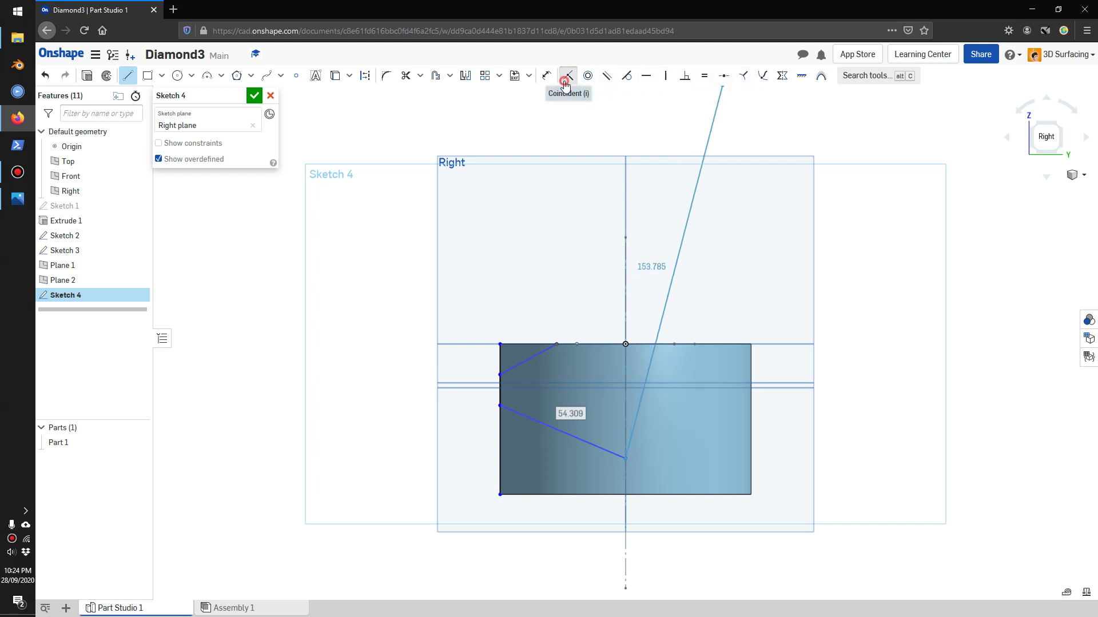
click(500, 376)
click(510, 384)
click(502, 405)
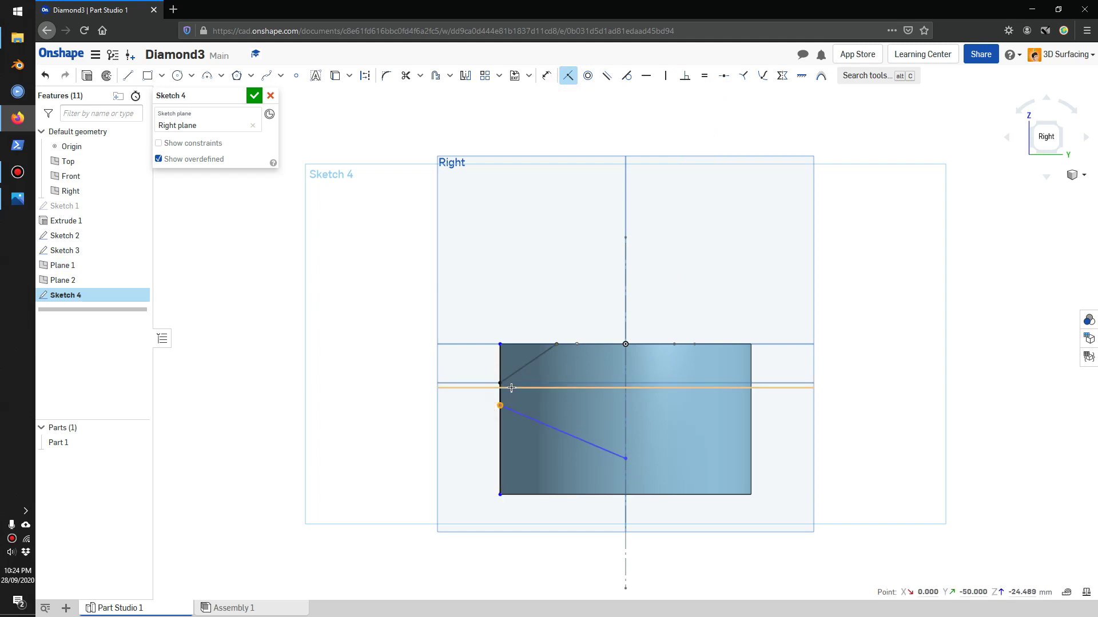
click(511, 388)
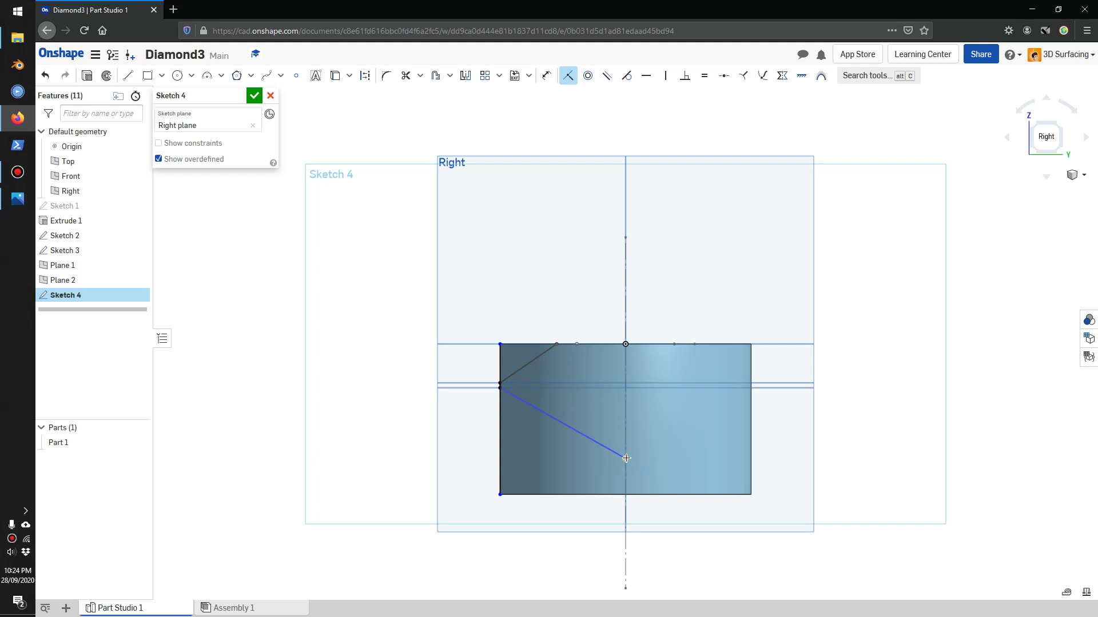
click(615, 494)
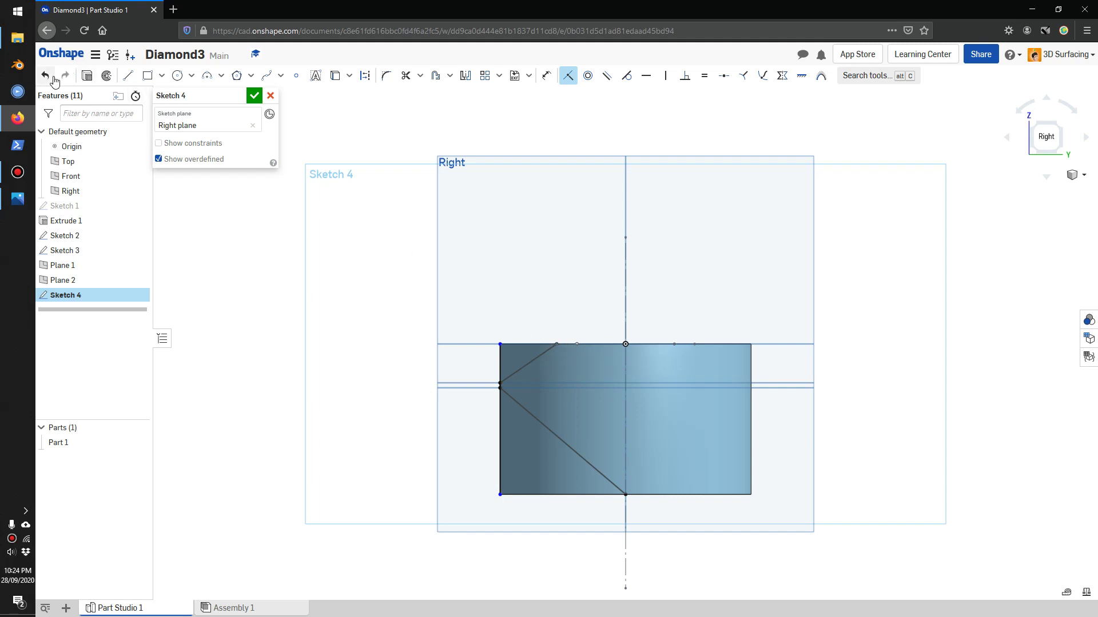
Convert the projected left side edge to construction geometry.
key(Escape)
click(500, 354)
right_click(500, 353)
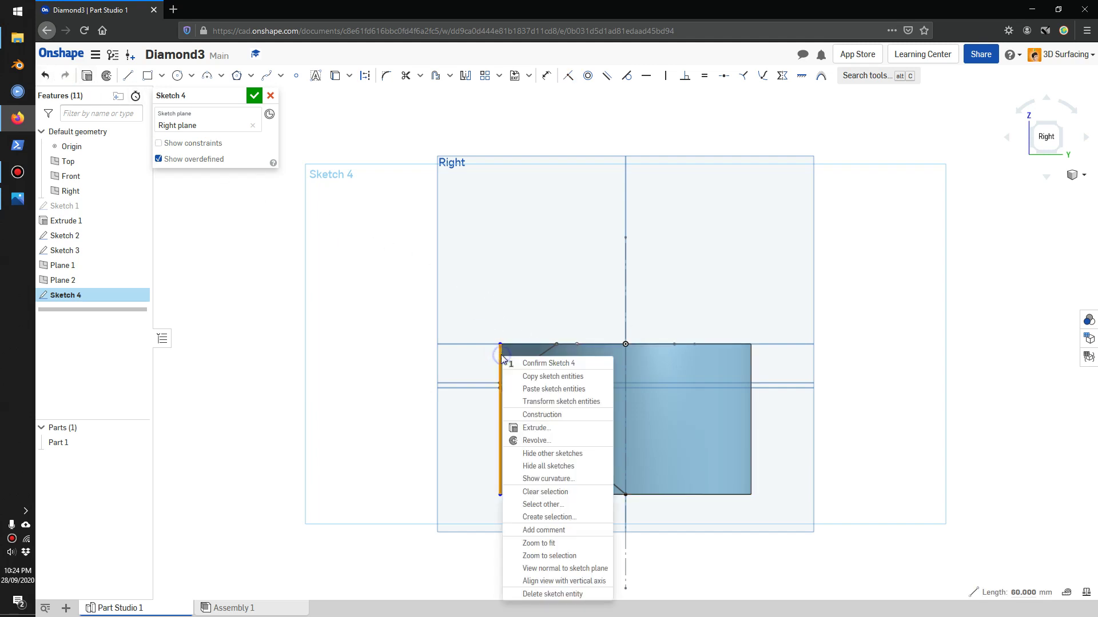
click(542, 415)
Sketch three construction lines outside the profile: about 46.5 mm outward from the octagon's corner, 60 mm down, and about 74 mm back to the axis.
click(127, 76)
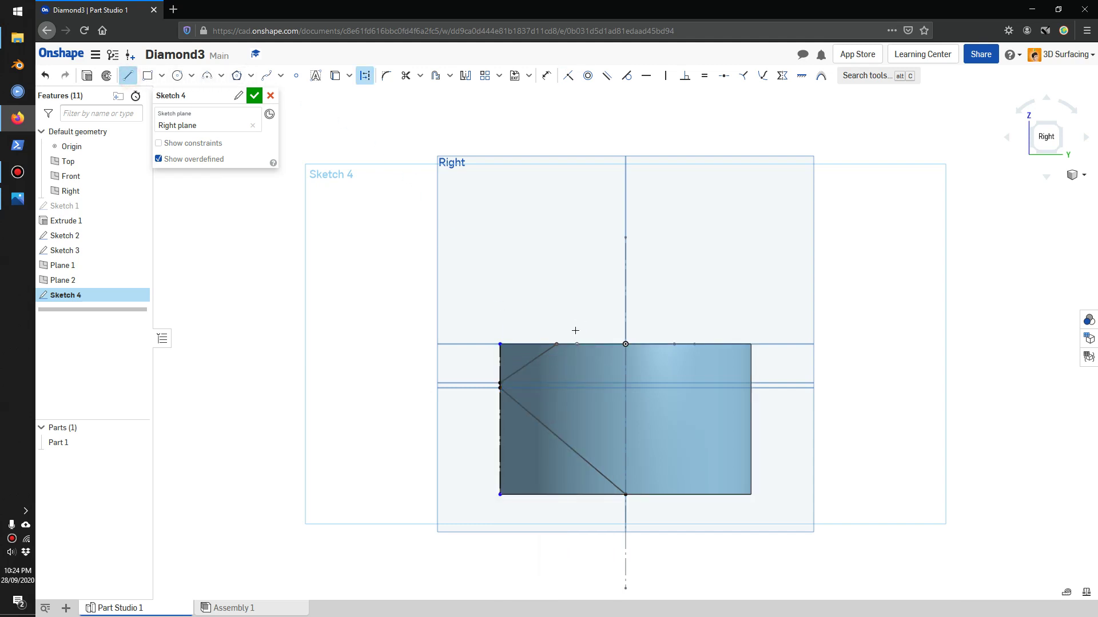
click(439, 344)
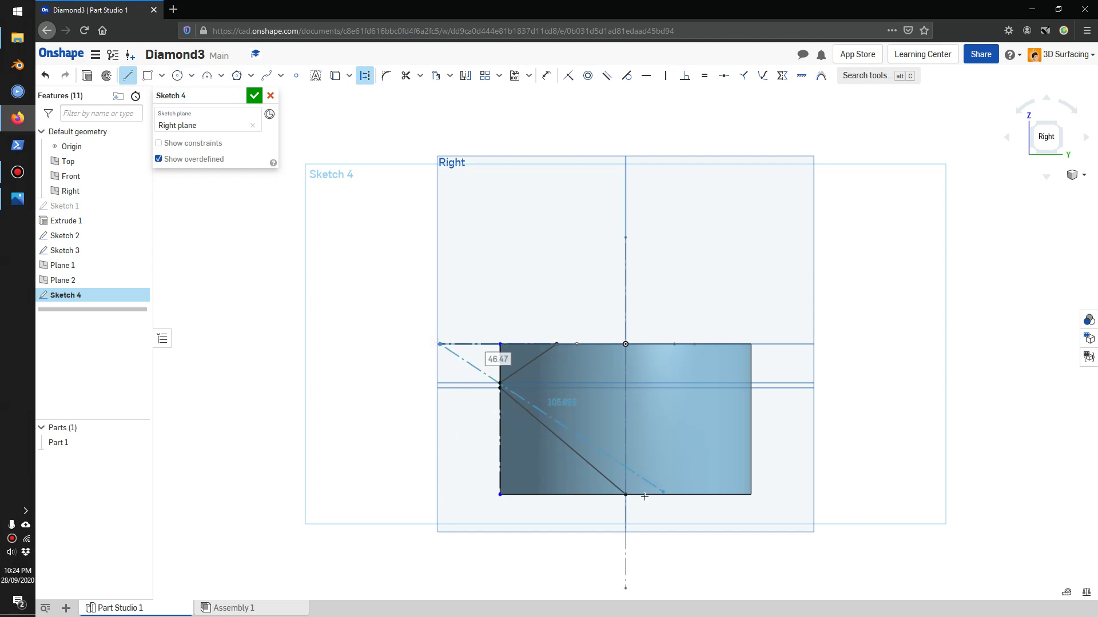
click(440, 493)
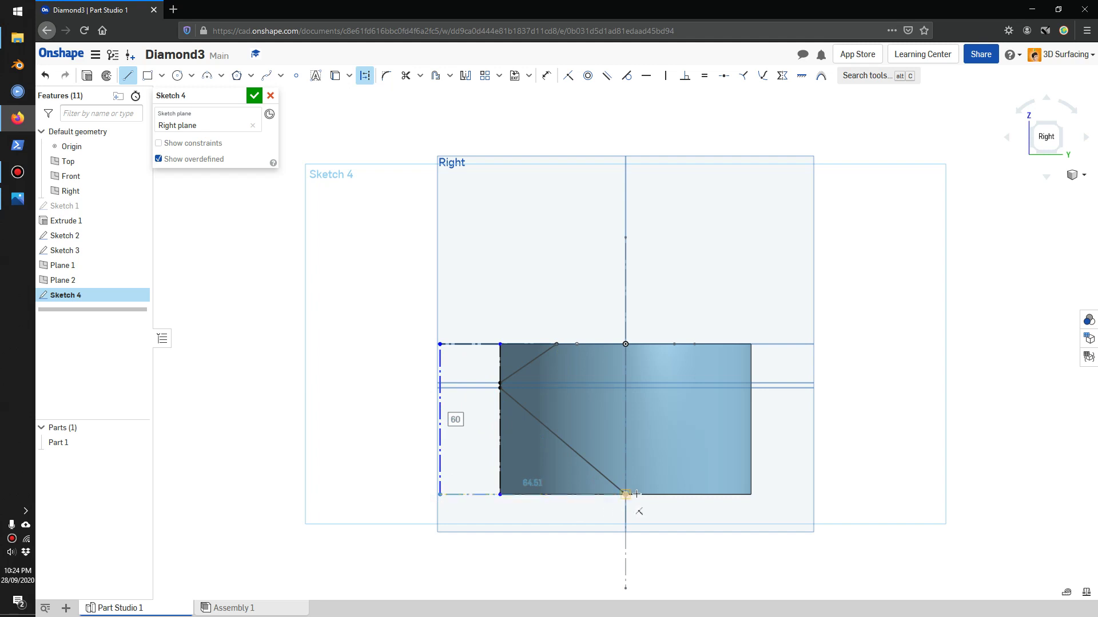
click(613, 476)
key(Escape)
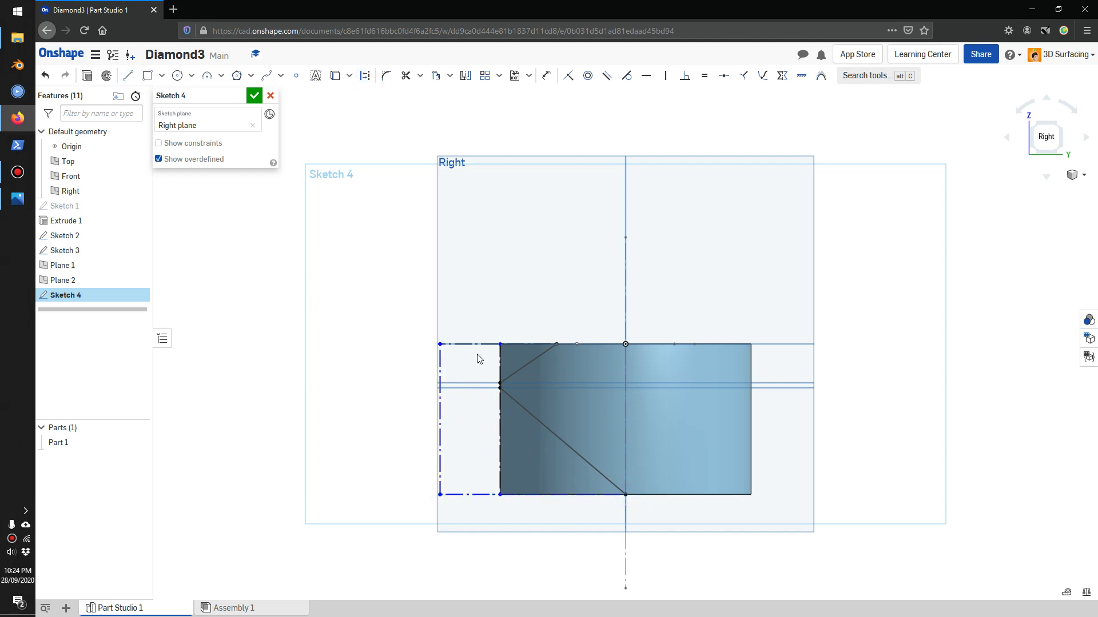
Convert the three outer construction lines to regular geometry to close the cutting profile, and finish the sketch.
click(481, 345)
right_click(479, 346)
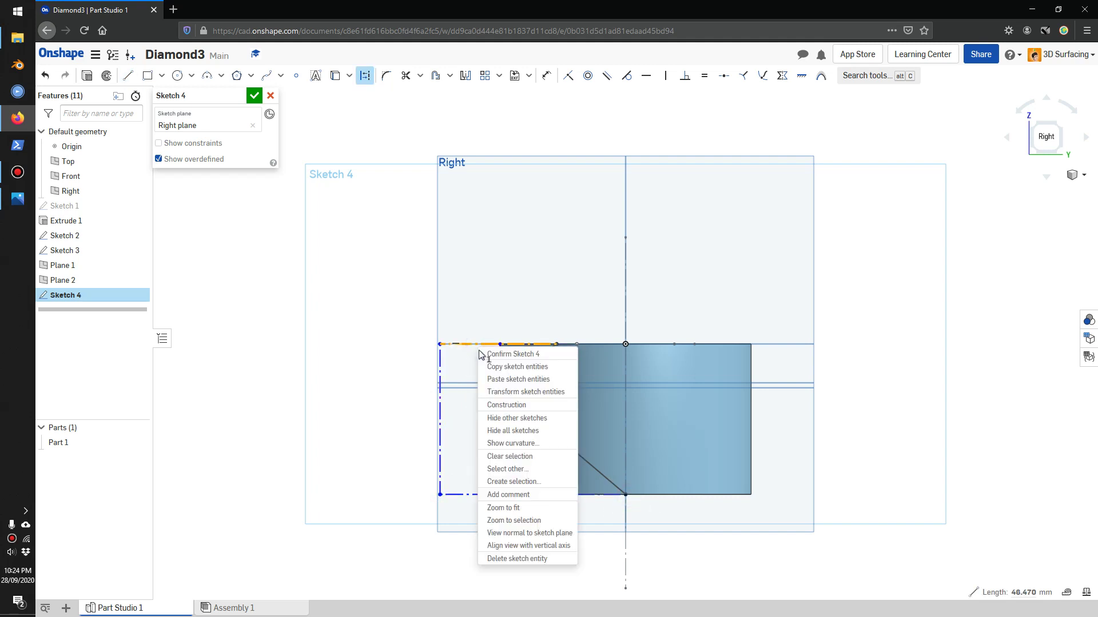
click(514, 409)
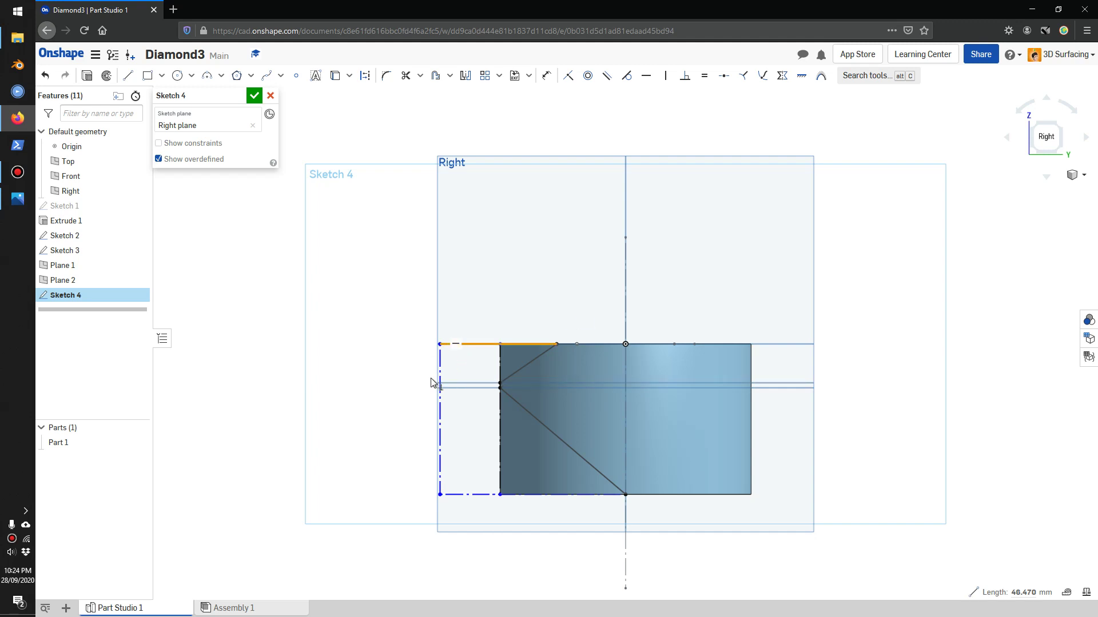
click(438, 375)
right_click(439, 376)
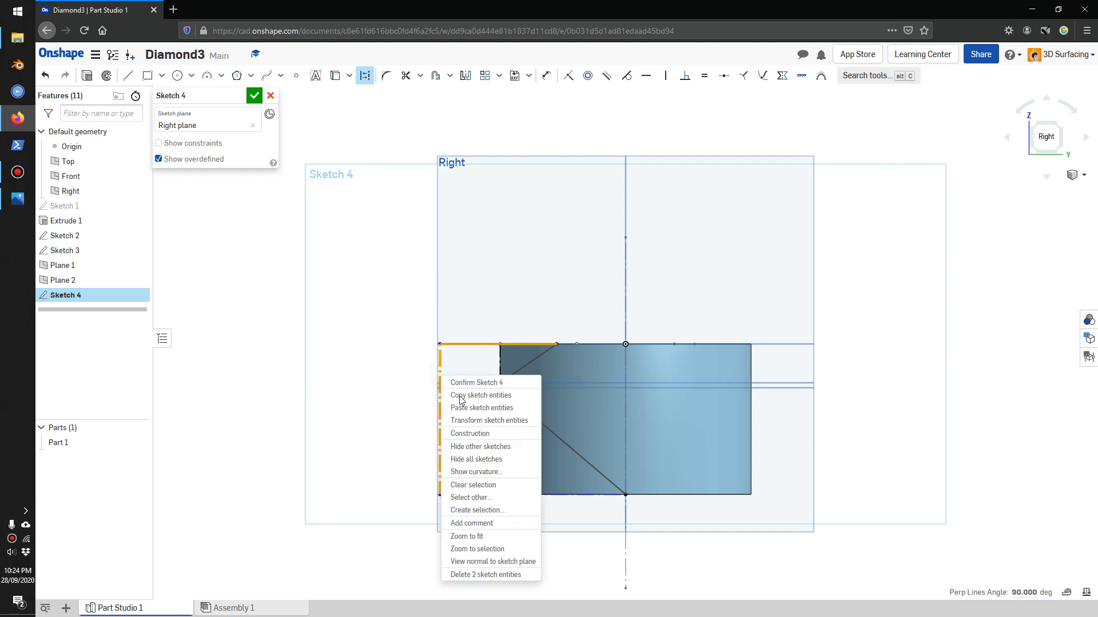
click(481, 434)
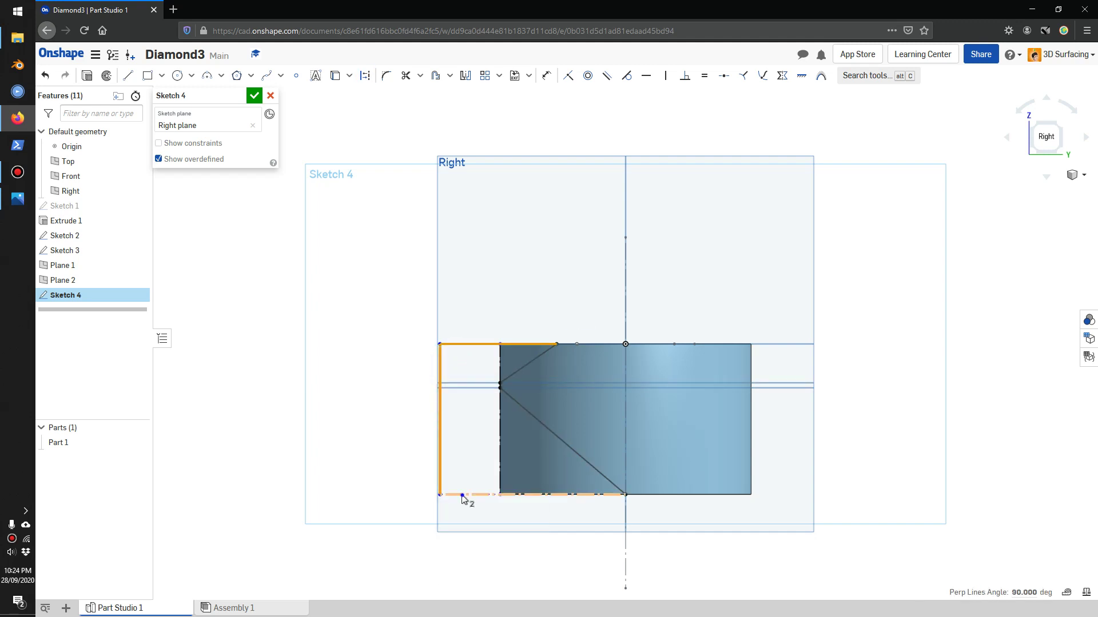
click(464, 495)
right_click(464, 495)
click(522, 352)
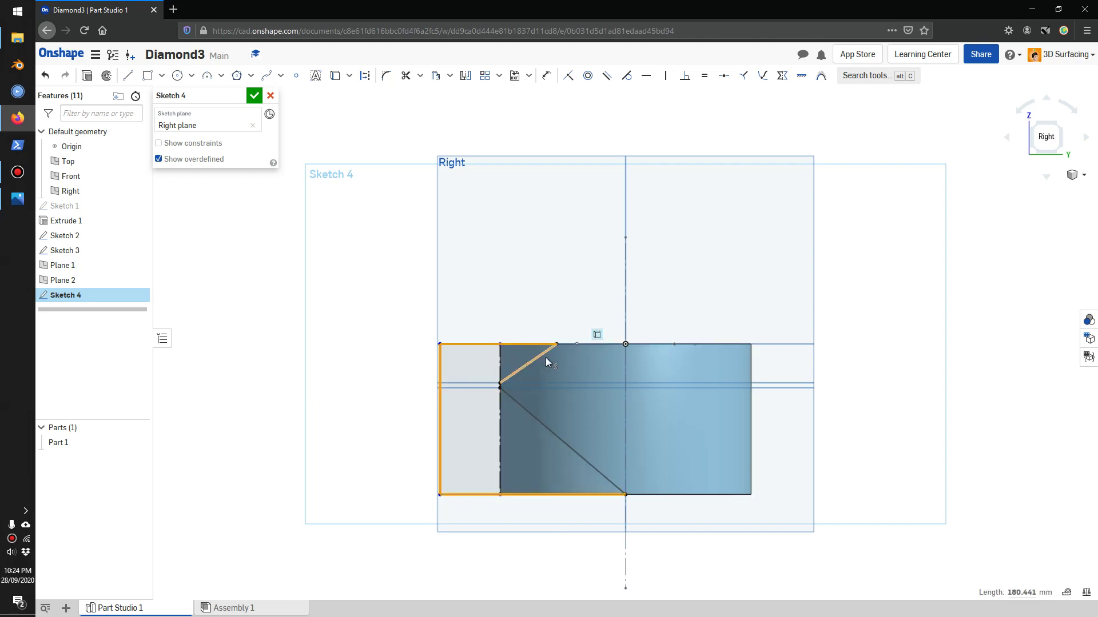
middle_drag(722, 276, 686, 280)
right_drag(686, 280, 658, 279)
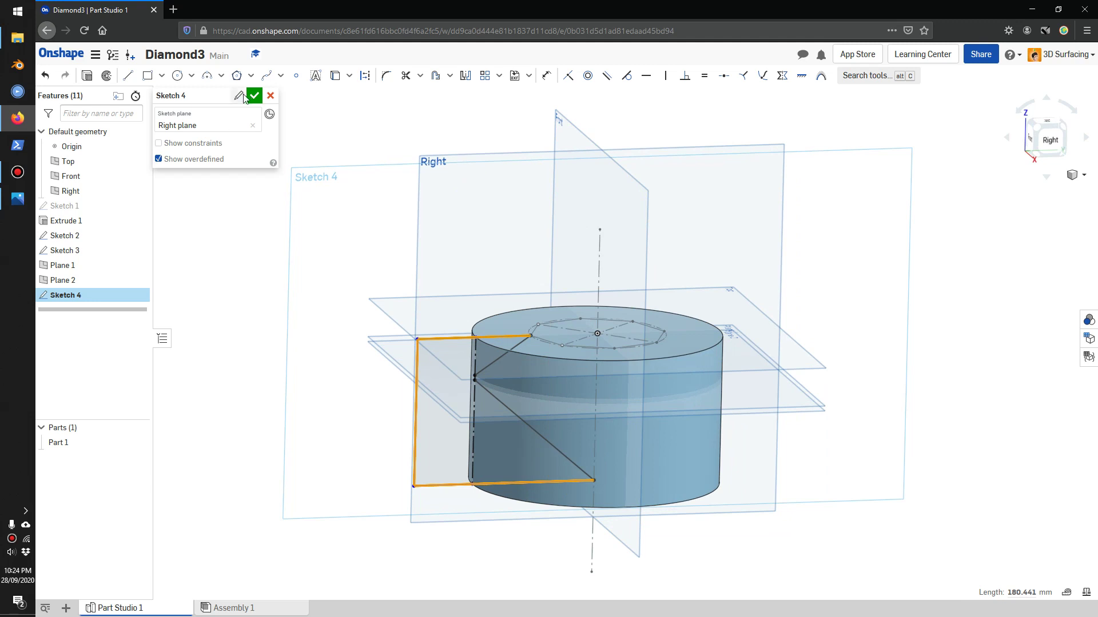
click(256, 96)
Cut the cylinder with a solid Extrude set to remove the closed profile region symmetrically, 110 mm deep.
mouse_move(360, 233)
right_down()
mouse_move(380, 235)
mouse_move(216, 133)
right_up()
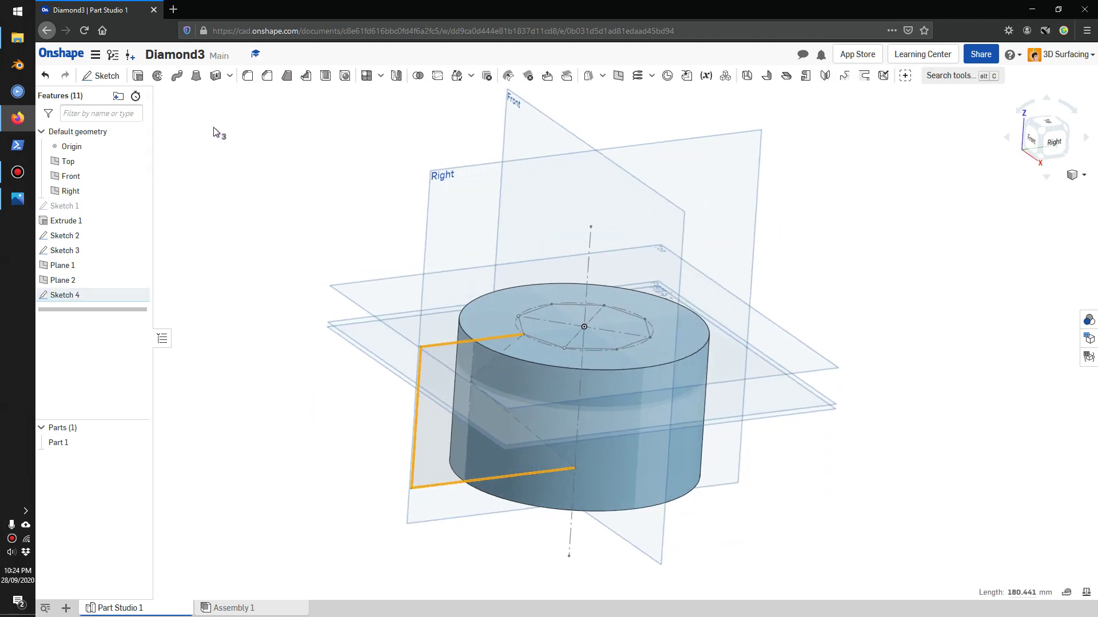
click(138, 76)
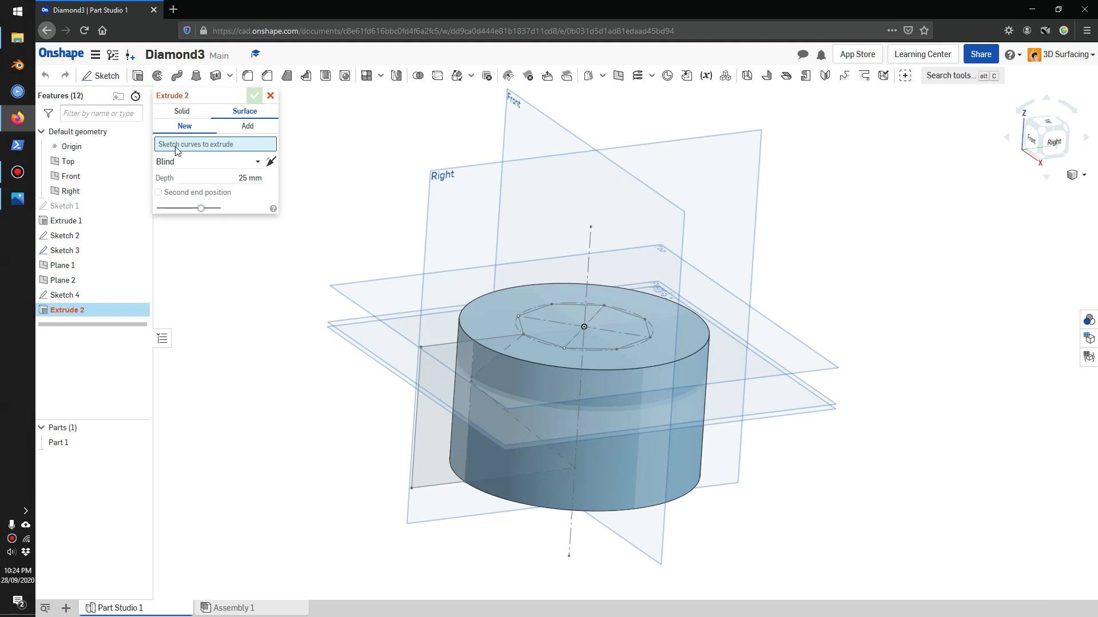
click(181, 112)
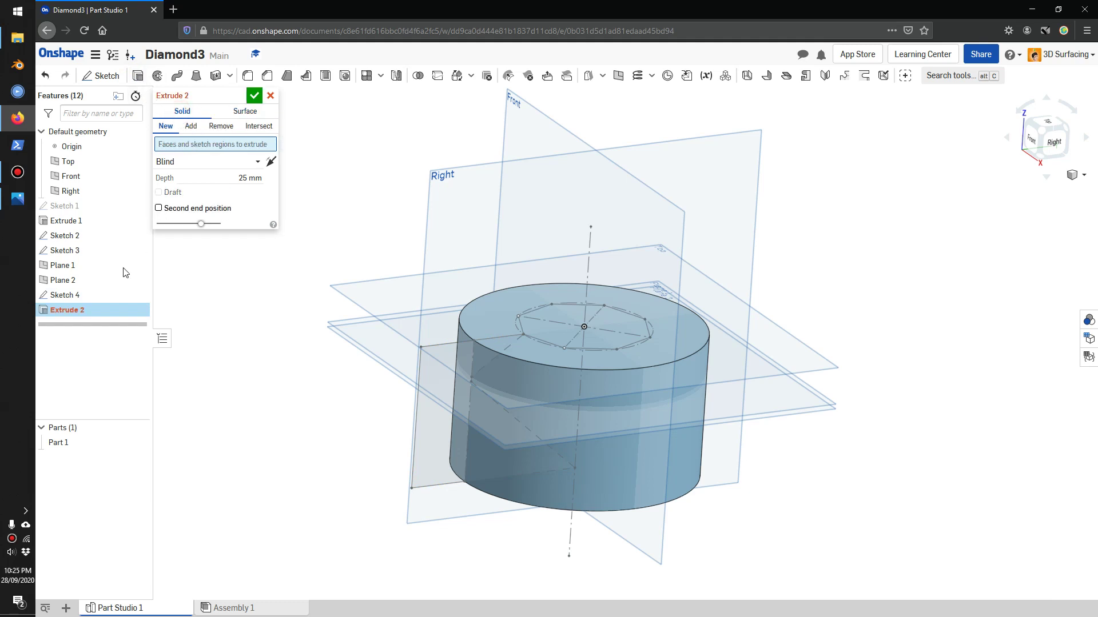
click(447, 347)
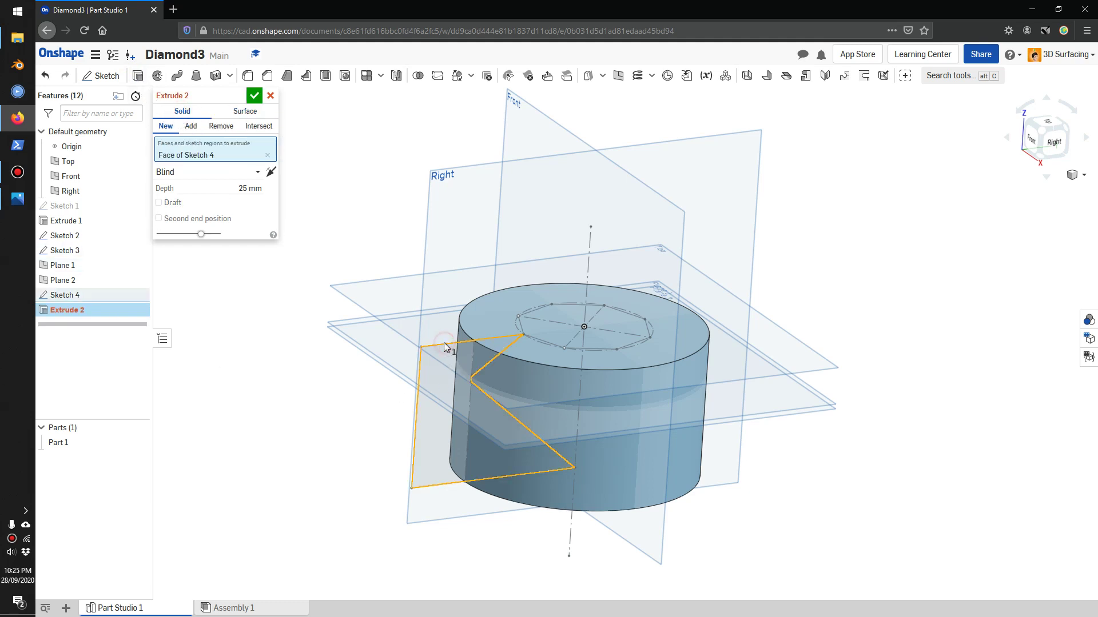
click(191, 126)
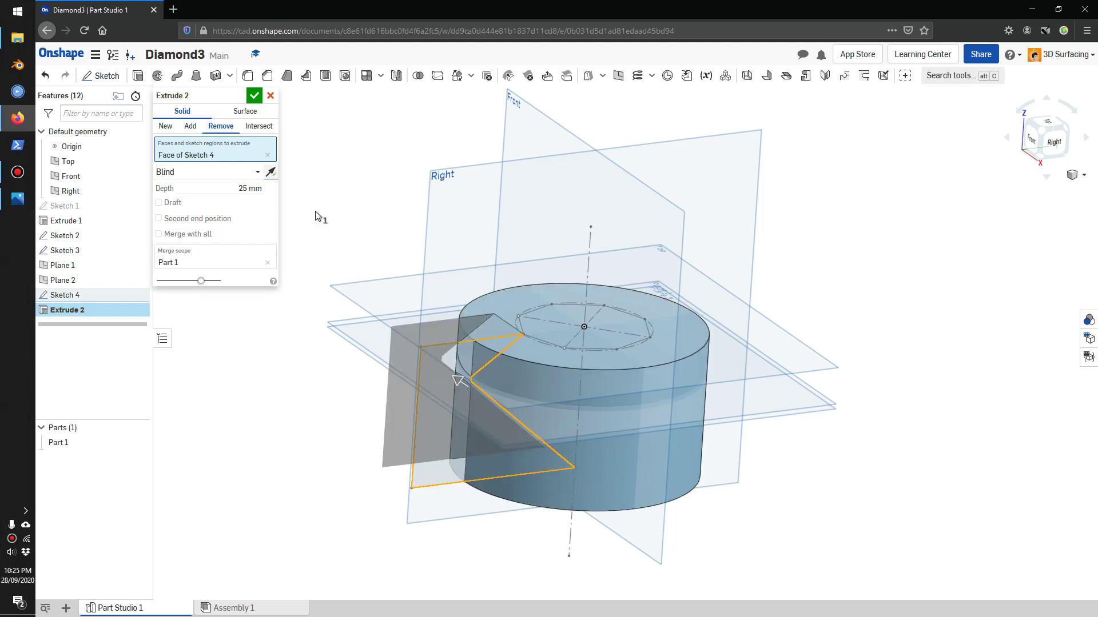
click(254, 172)
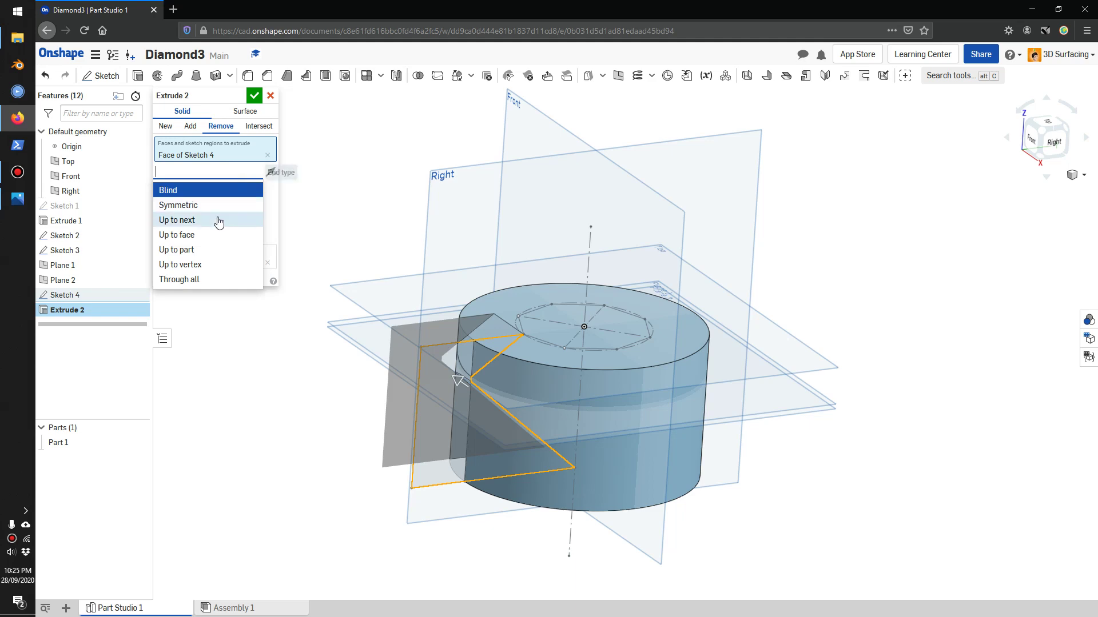
click(210, 205)
right_drag(568, 430, 423, 419)
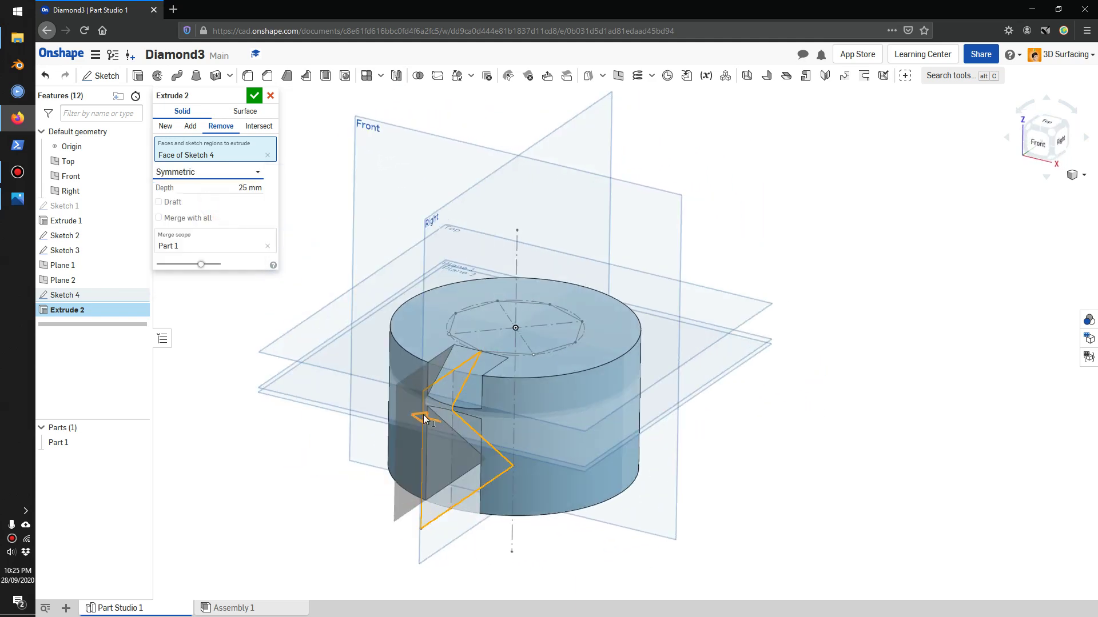
drag(405, 409, 303, 389)
text(110)
key(Return)
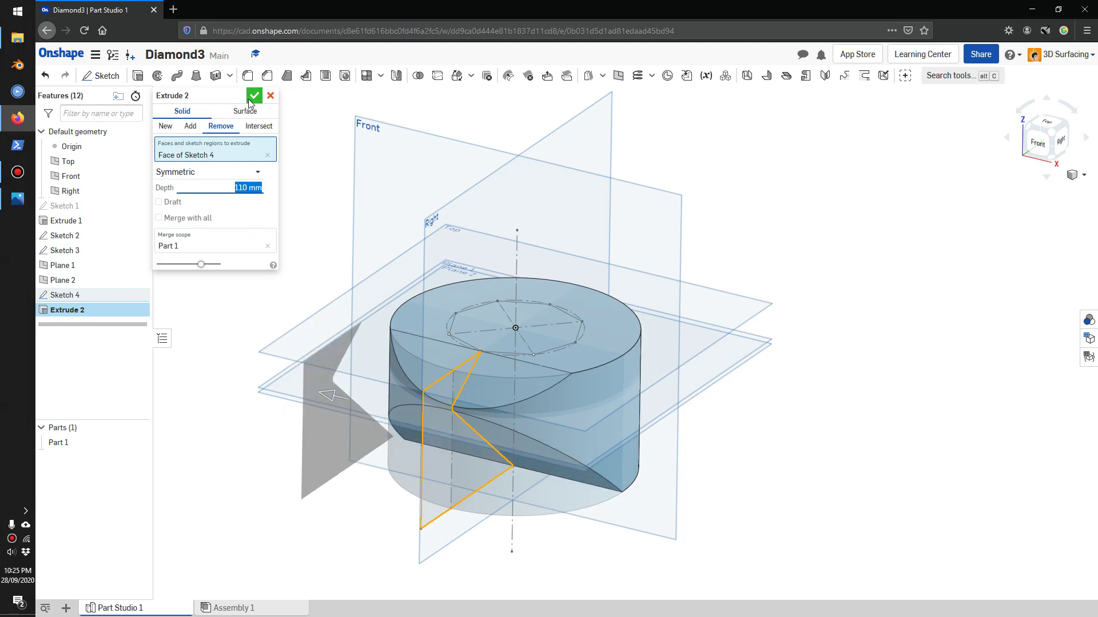
click(254, 97)
Create a circular feature pattern of the extruded cut about the vertical construction axis.
mouse_move(662, 377)
right_down()
mouse_move(784, 375)
mouse_move(799, 337)
mouse_move(797, 382)
right_up()
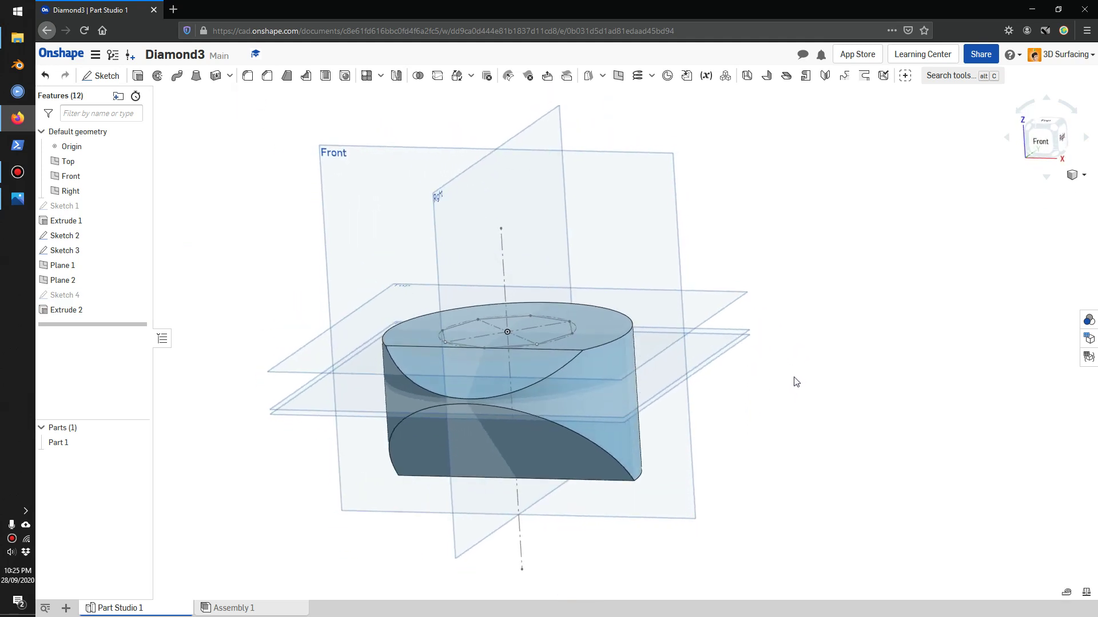
right_drag(715, 436, 778, 457)
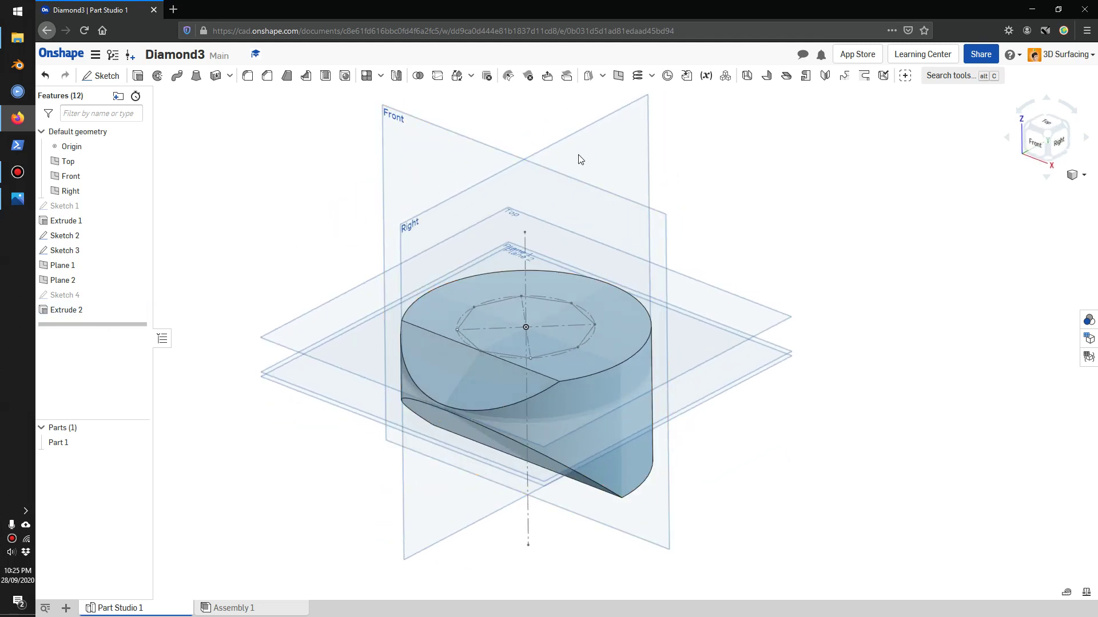
click(380, 76)
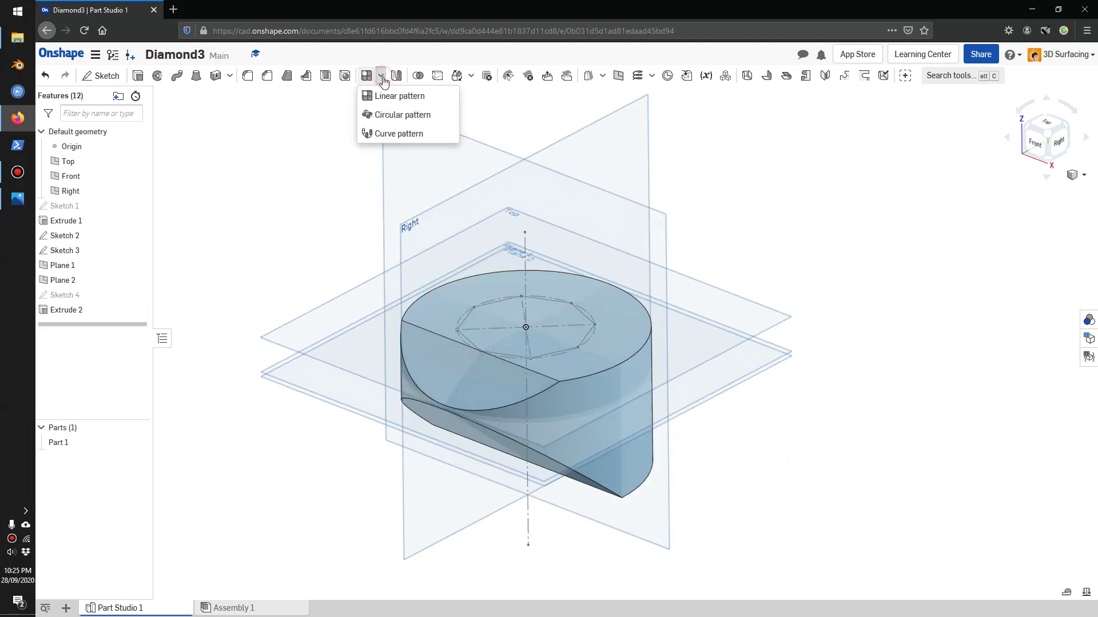
click(388, 119)
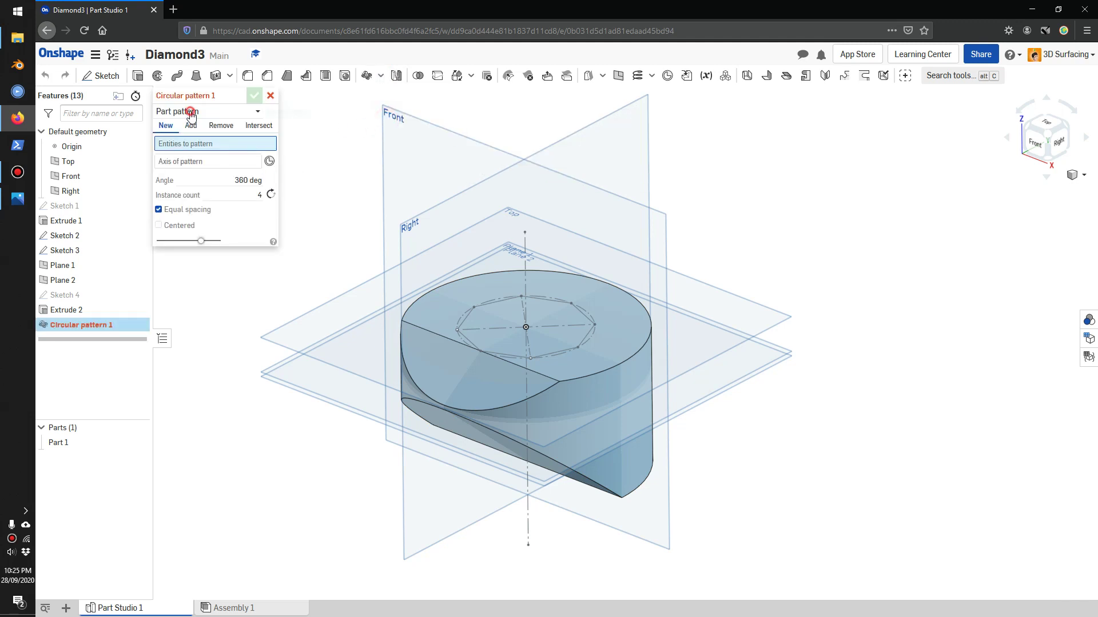
click(191, 112)
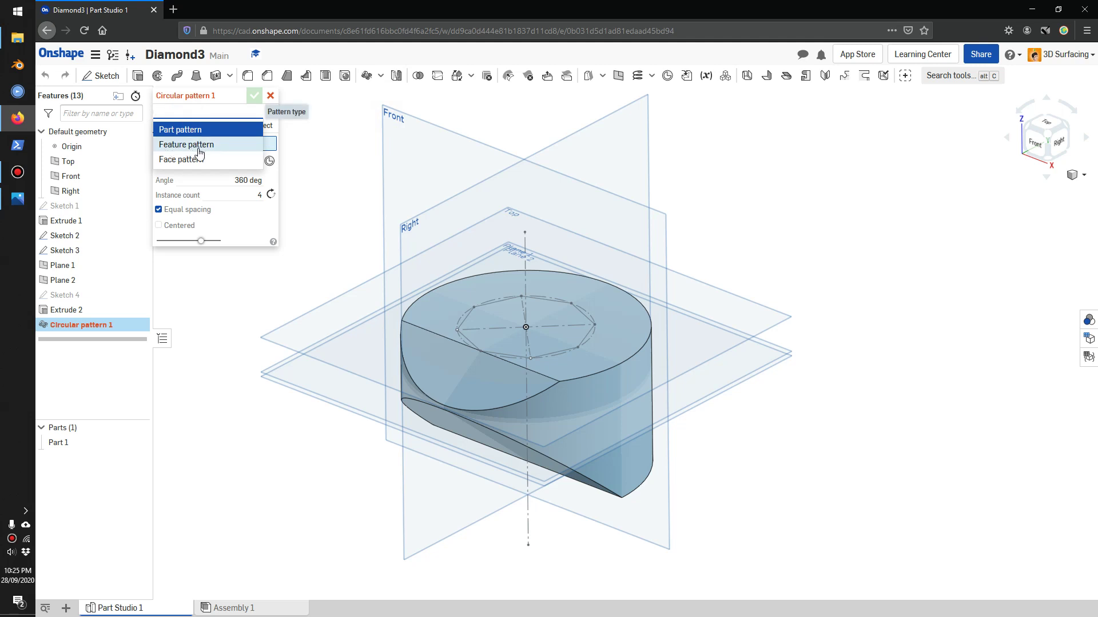
click(199, 147)
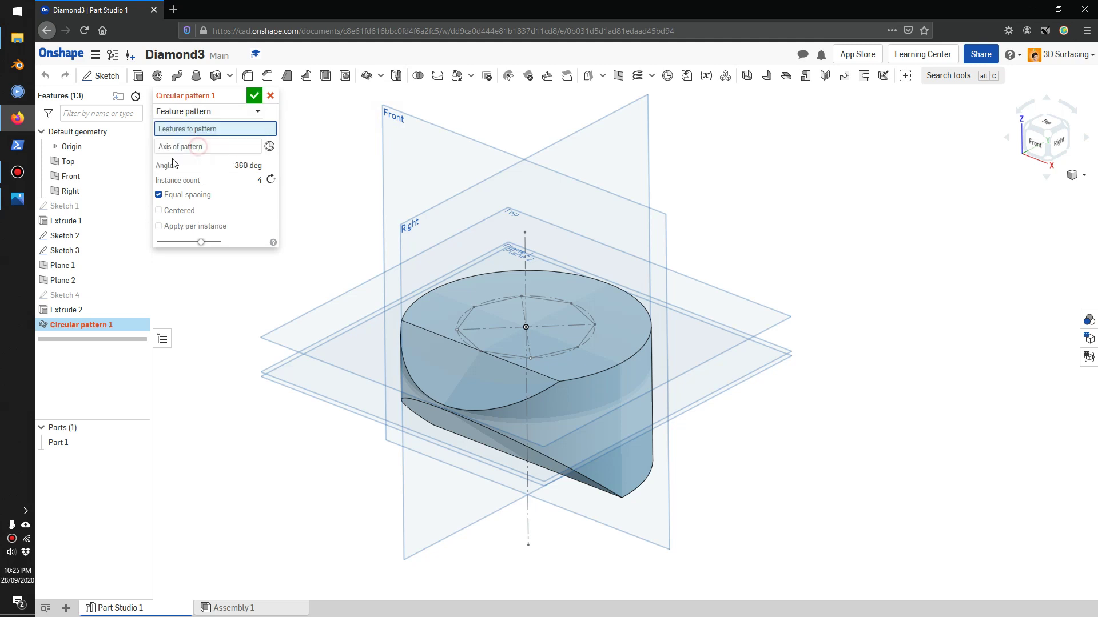
click(69, 313)
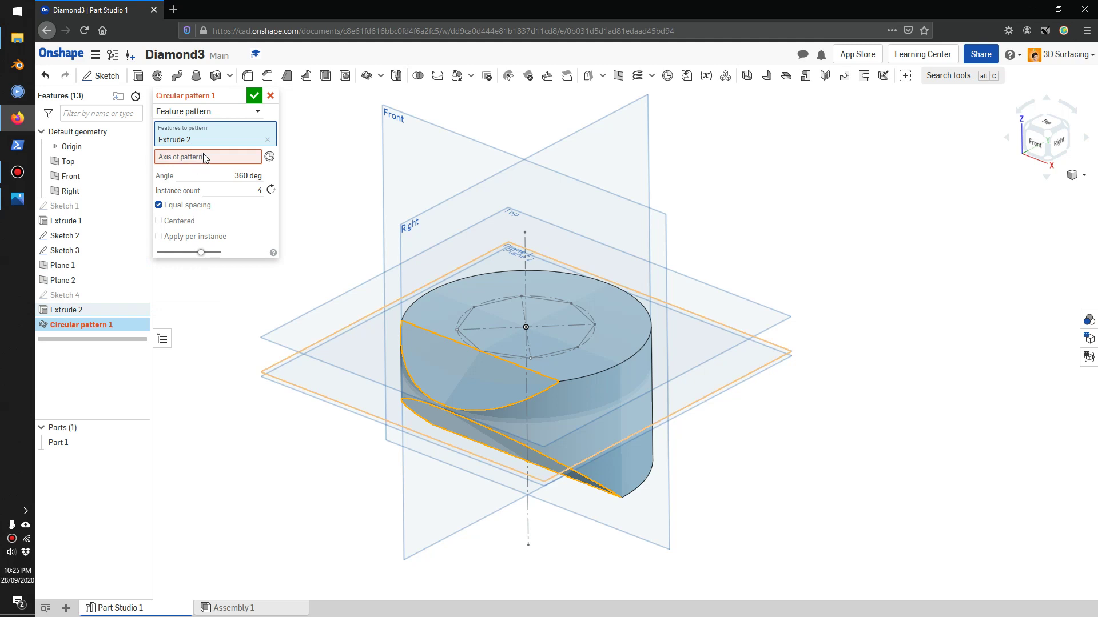
click(526, 242)
Set the circular pattern to 8 instances applied per instance, and accept it.
click(250, 201)
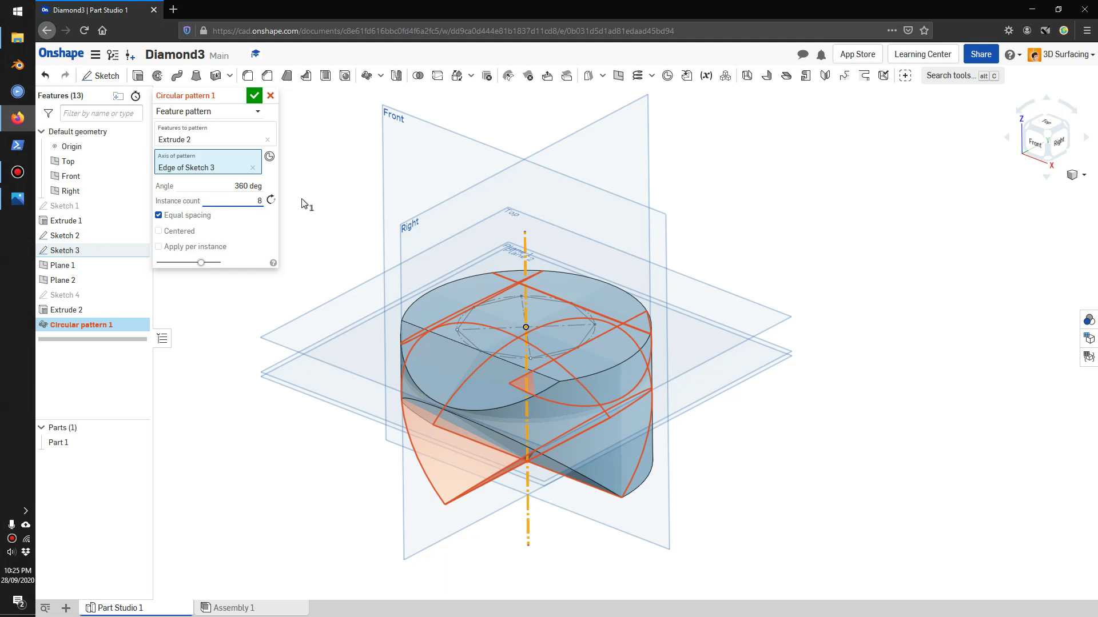
text(8)
key(Tab)
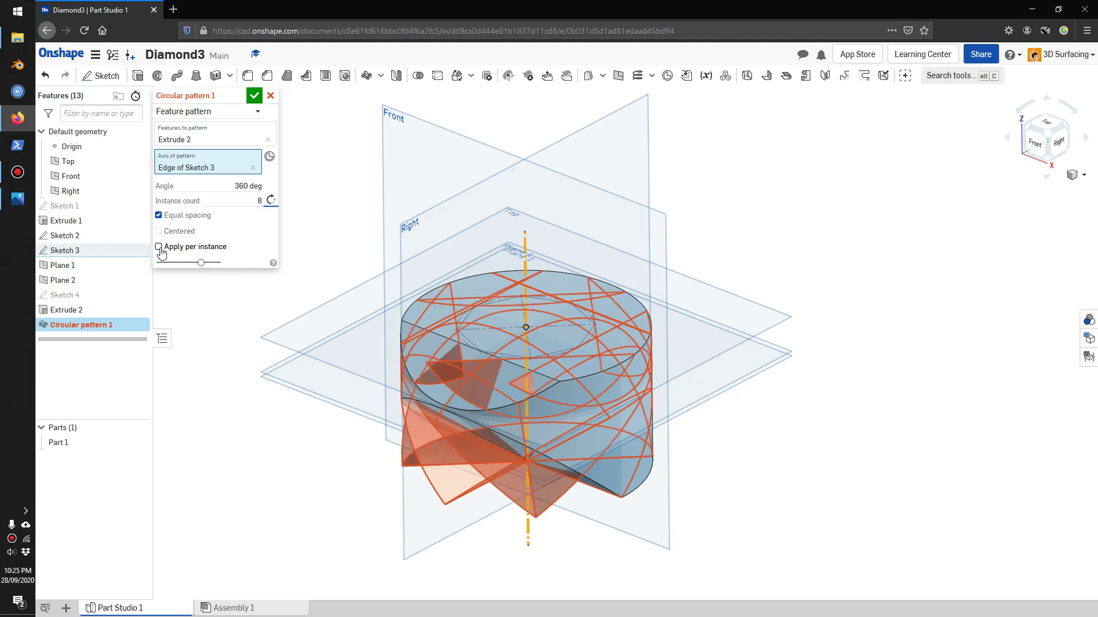
click(159, 248)
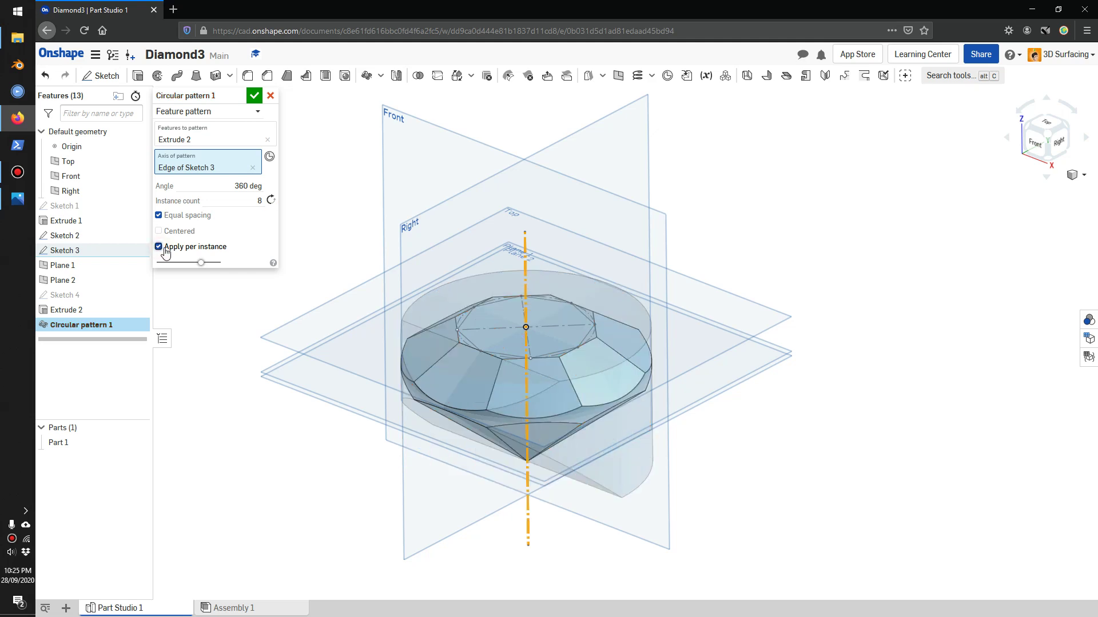
right_drag(342, 348, 213, 269)
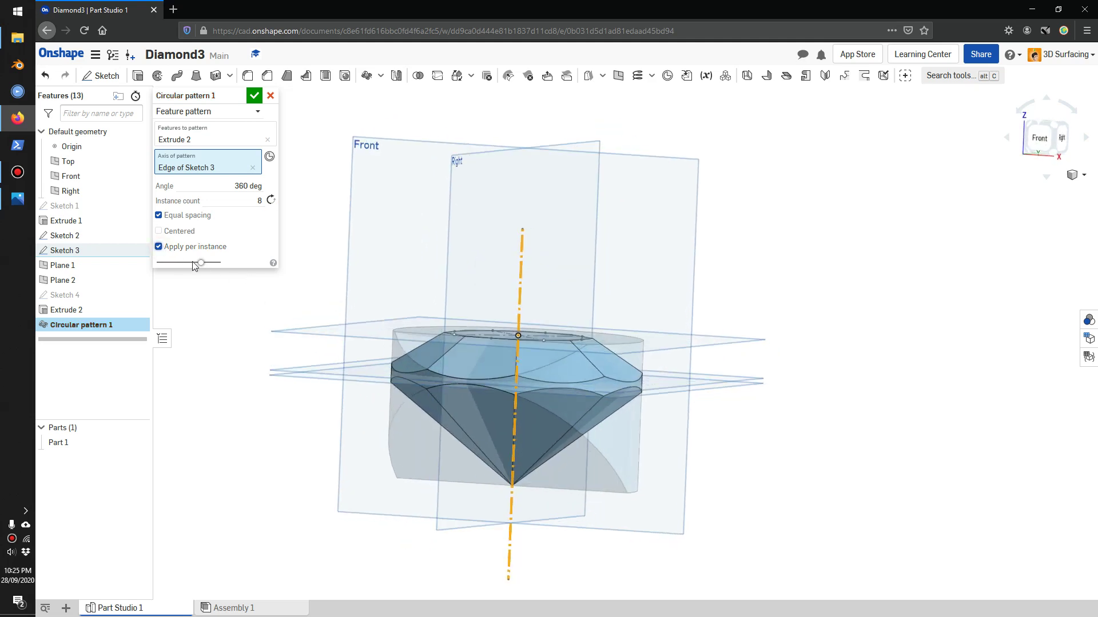
click(252, 97)
Start a sketch on the front crown facet and place a sketch point on its right-hand slanted edge near the upper corner.
right_drag(818, 459, 711, 444)
scroll(711, 444, down, 3)
scroll(645, 451, up, 4)
right_drag(646, 451, 661, 429)
mouse_move(663, 445)
right_down()
mouse_move(677, 434)
mouse_move(667, 446)
right_up()
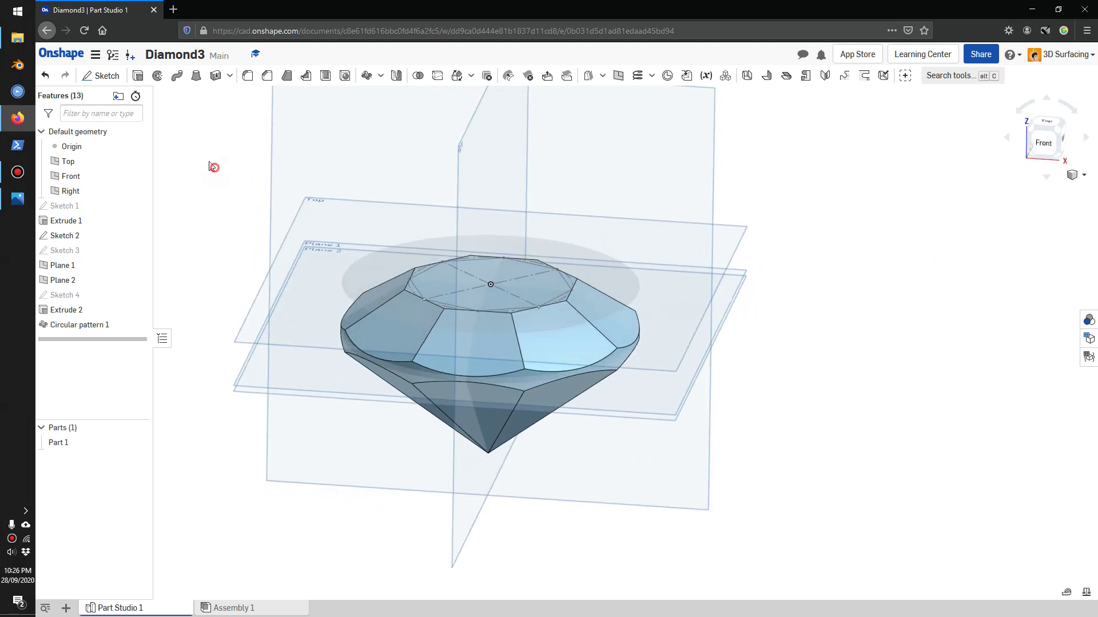
click(104, 76)
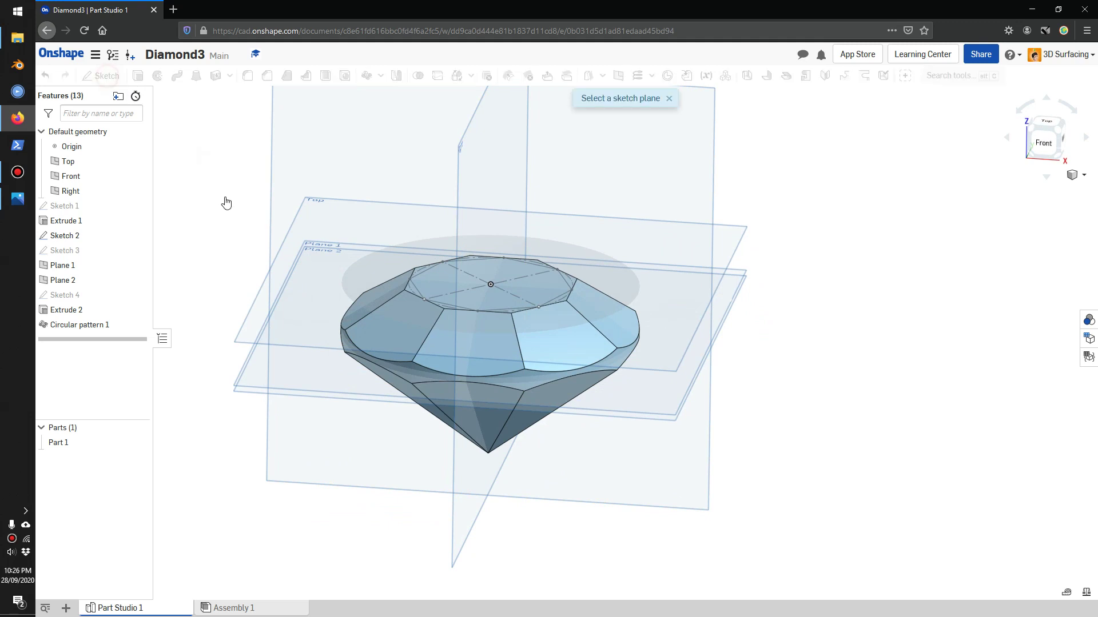
click(487, 354)
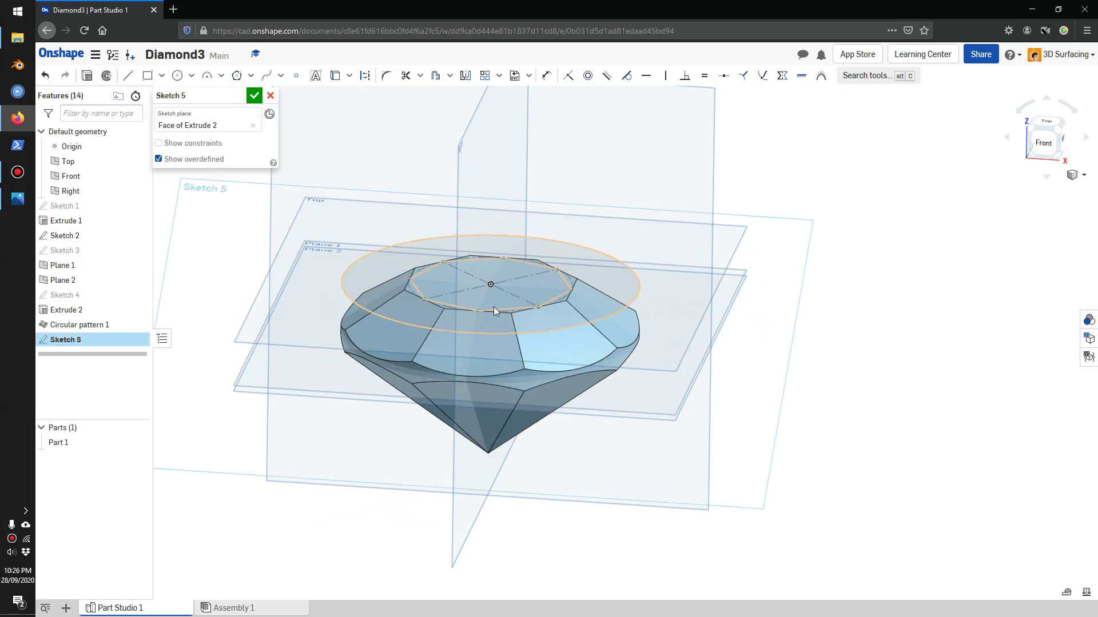
right_click(845, 324)
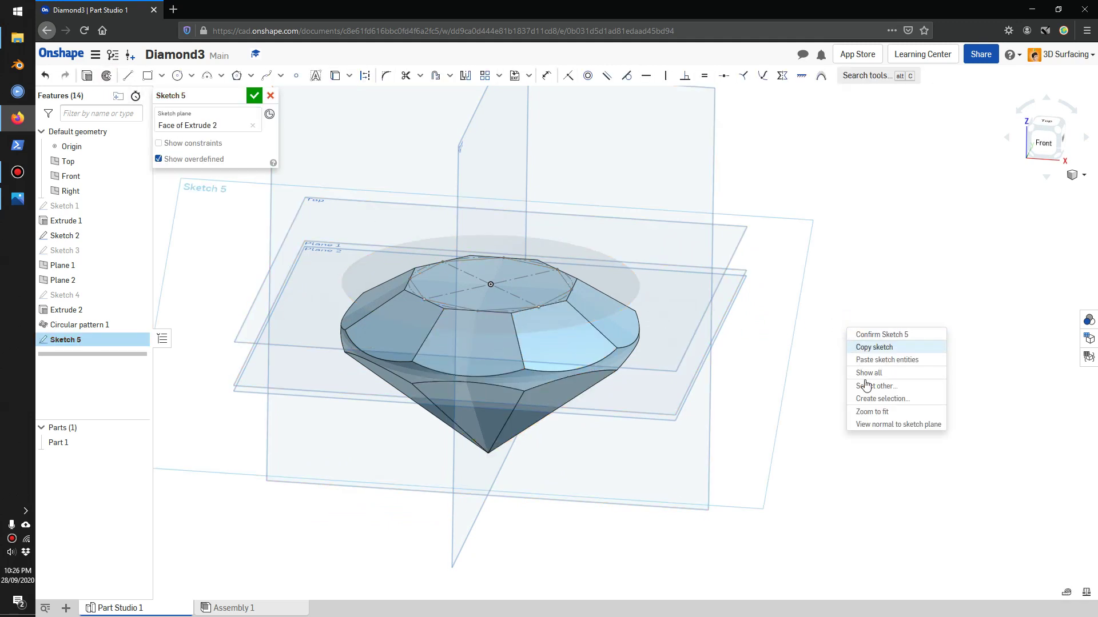
click(878, 425)
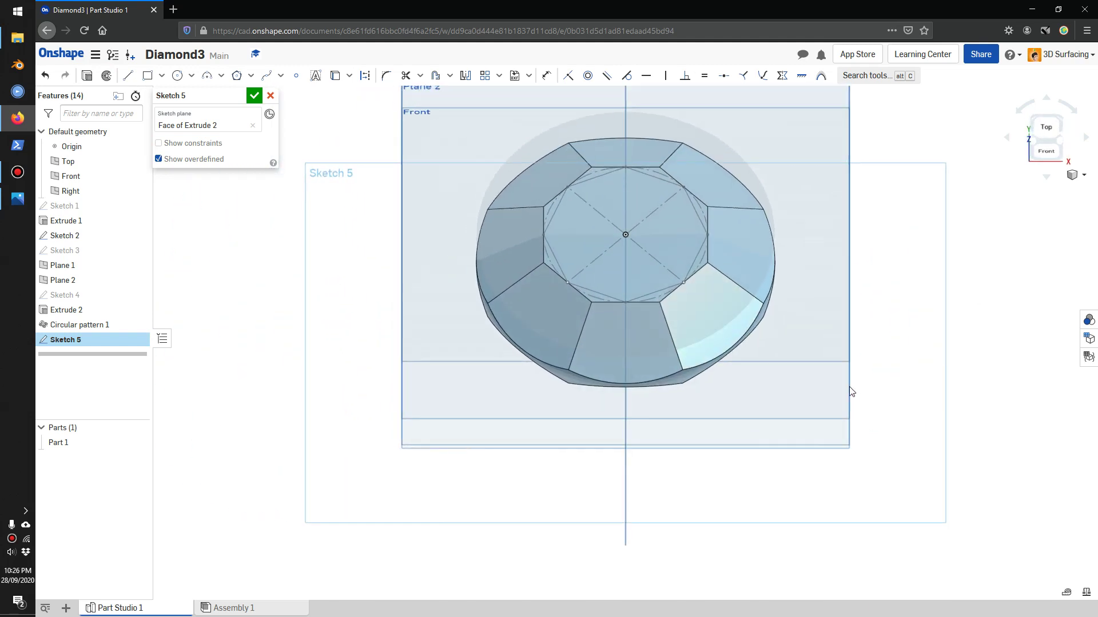
click(295, 74)
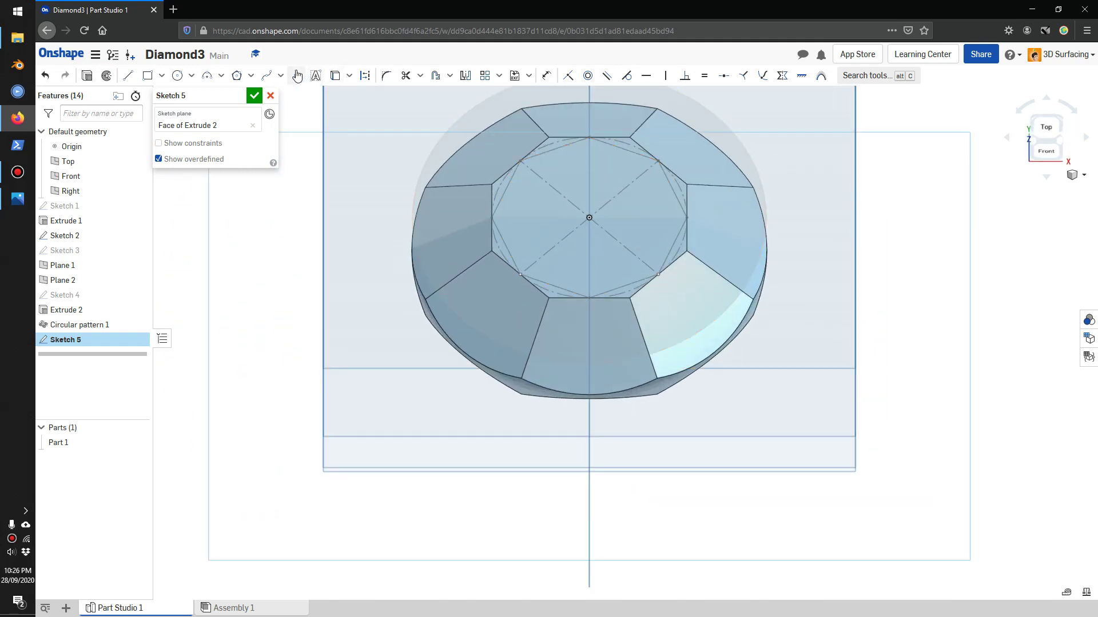
click(638, 323)
click(546, 75)
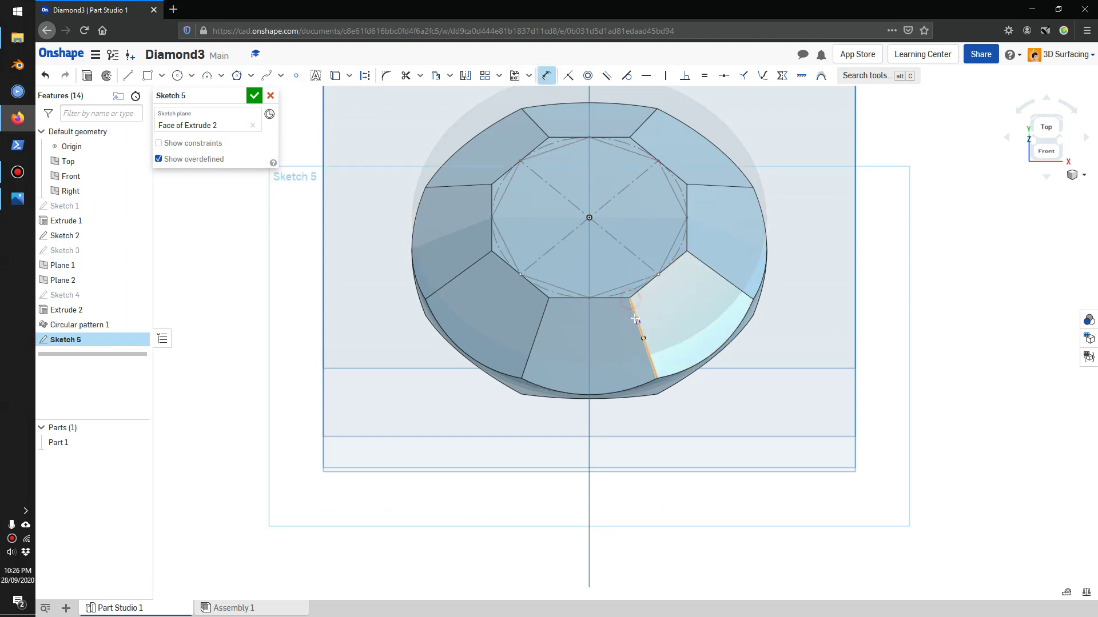
click(630, 298)
click(645, 298)
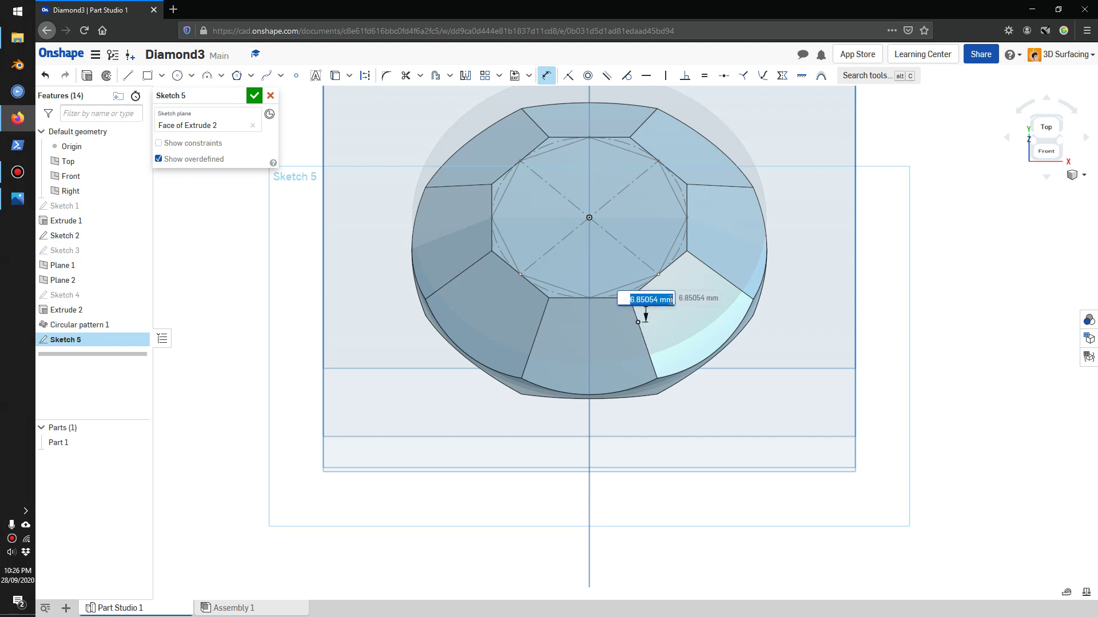
key(Escape)
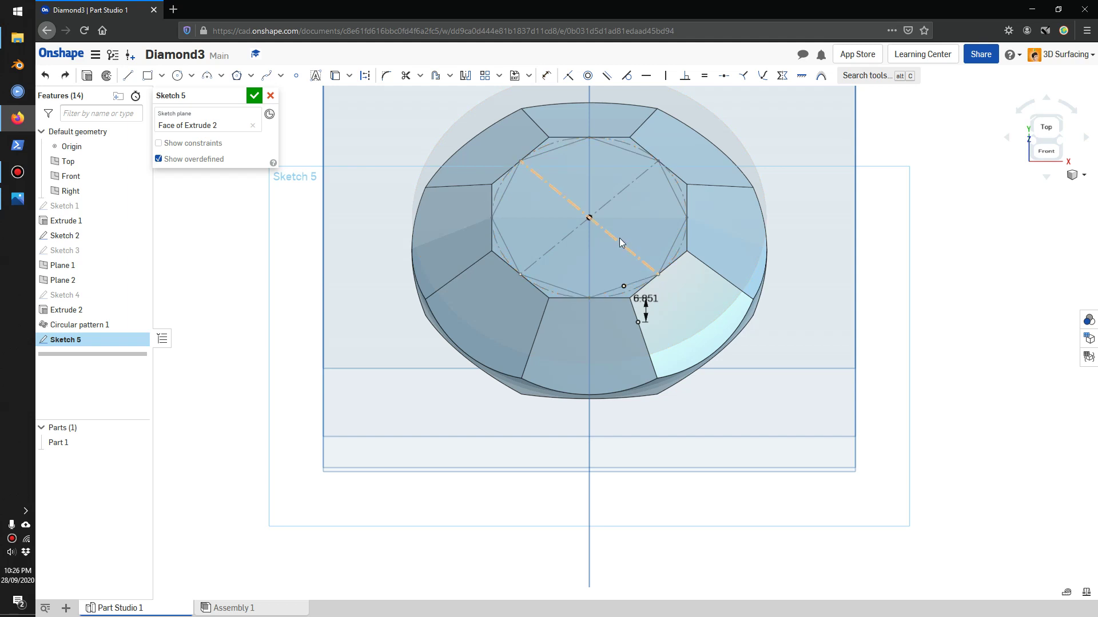
Dimension the aligned distance from the sketch point to the upper corner of the facet edge, and finish the sketch.
click(546, 75)
click(638, 320)
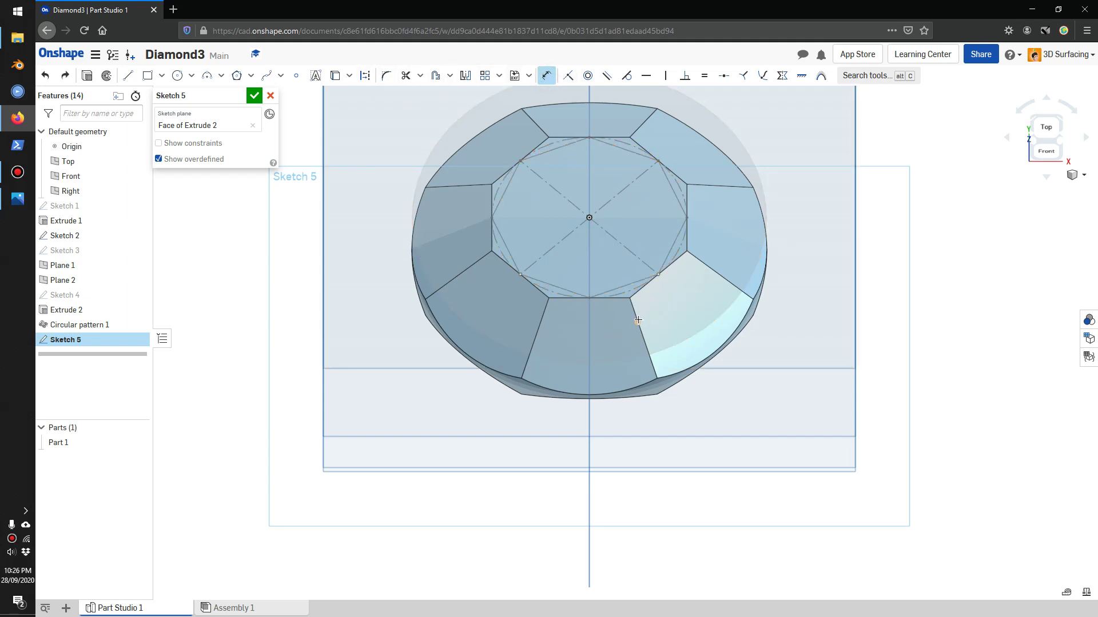
click(630, 297)
click(646, 297)
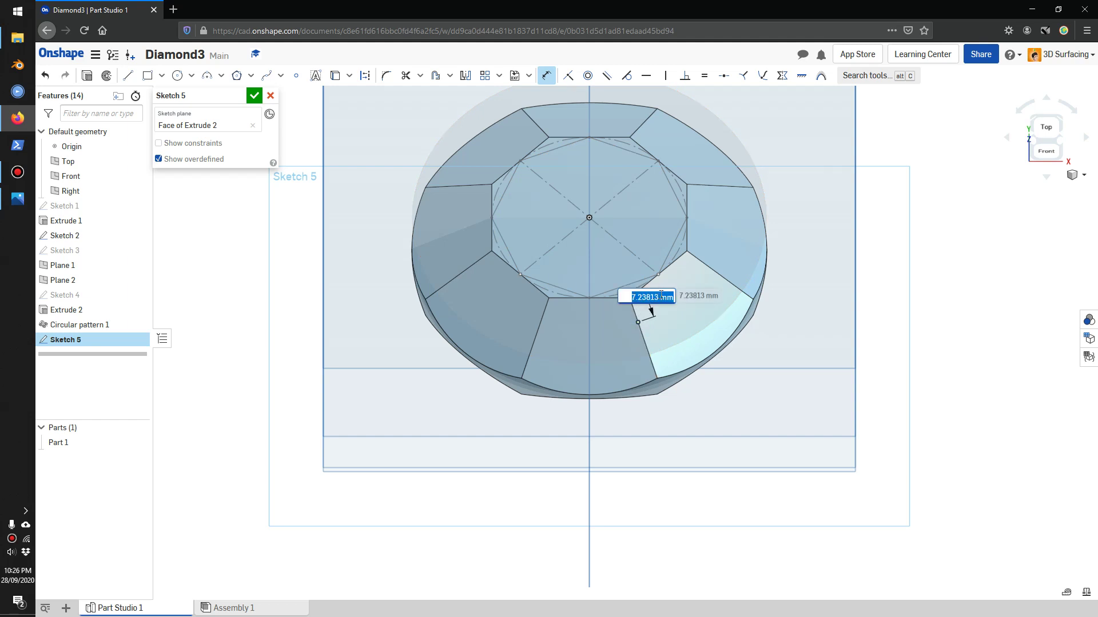
key(Return)
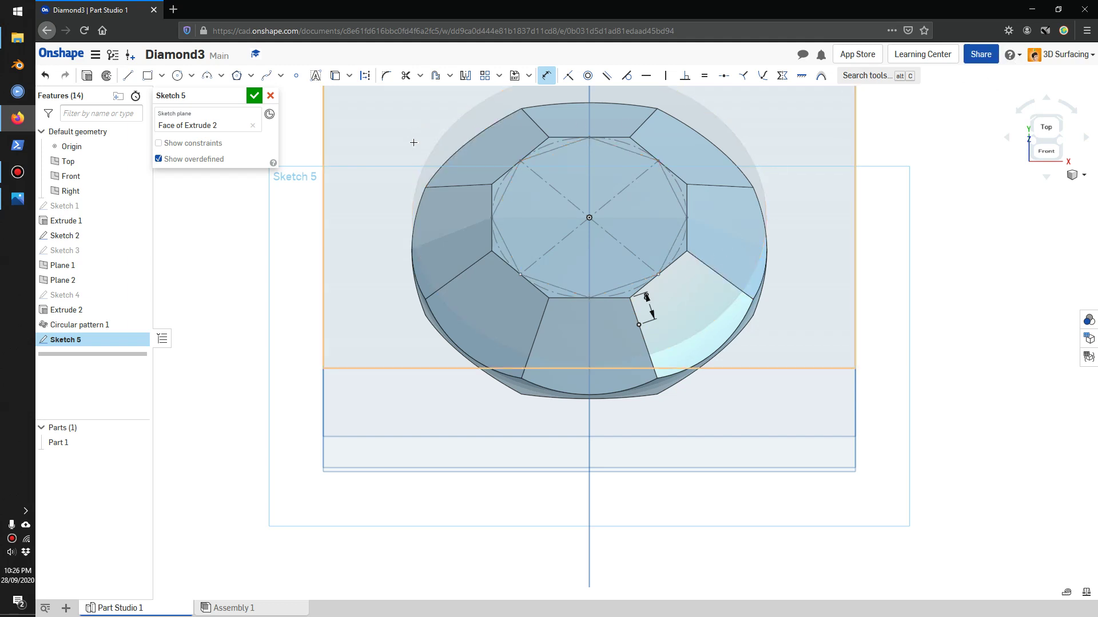
click(255, 95)
Define a three-point plane through the new sketch point and the two neighbouring Sketch 2 vertices on the table's outline.
right_drag(680, 338, 674, 314)
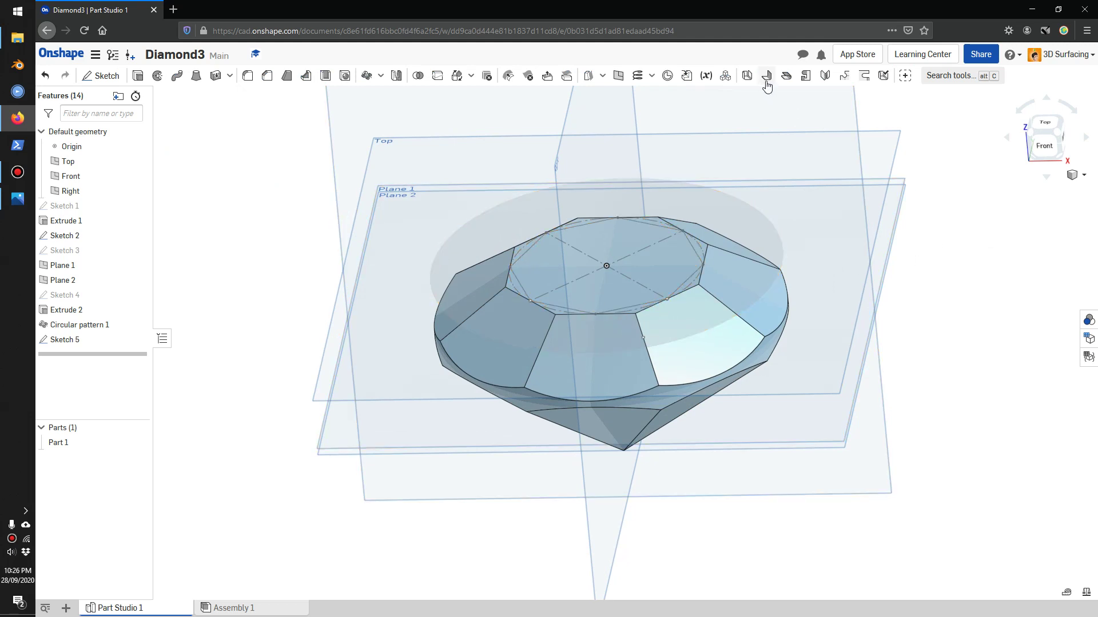
click(637, 76)
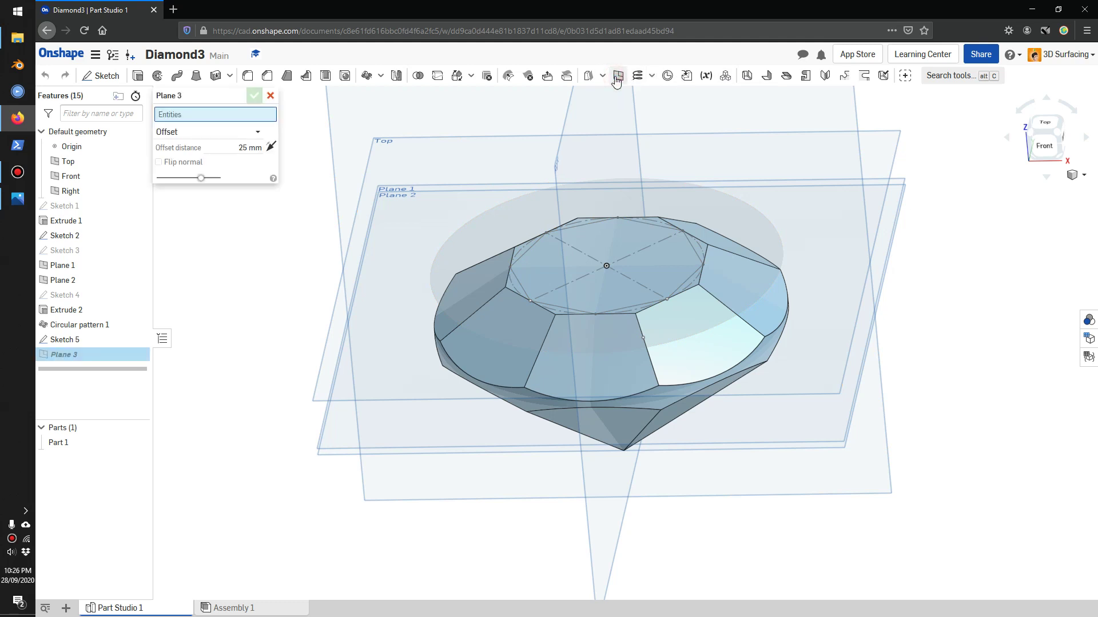
click(207, 132)
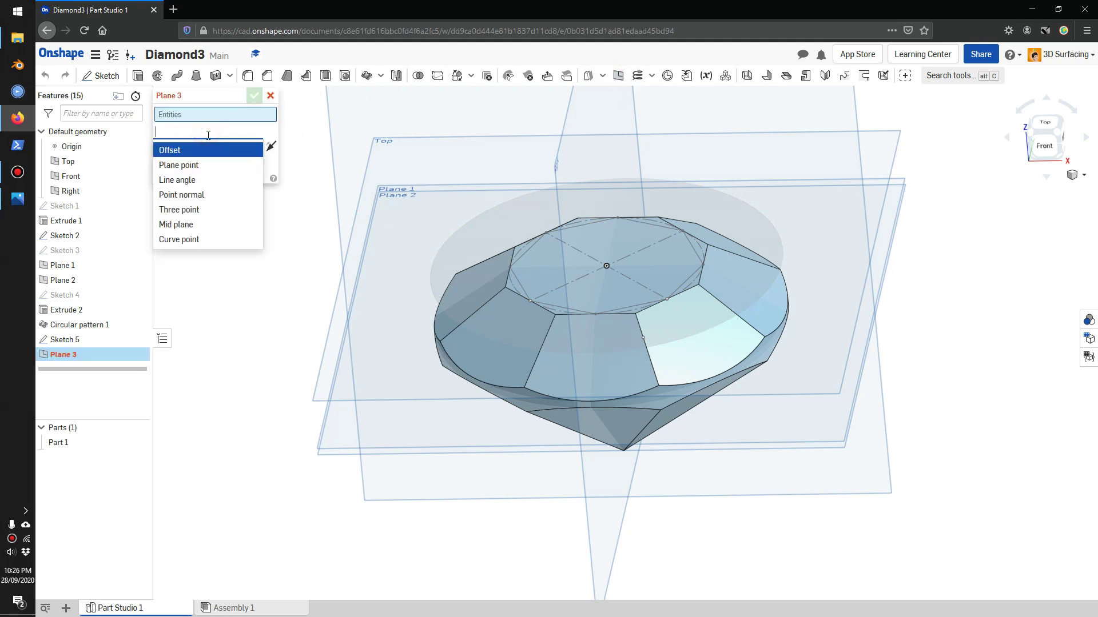
click(196, 212)
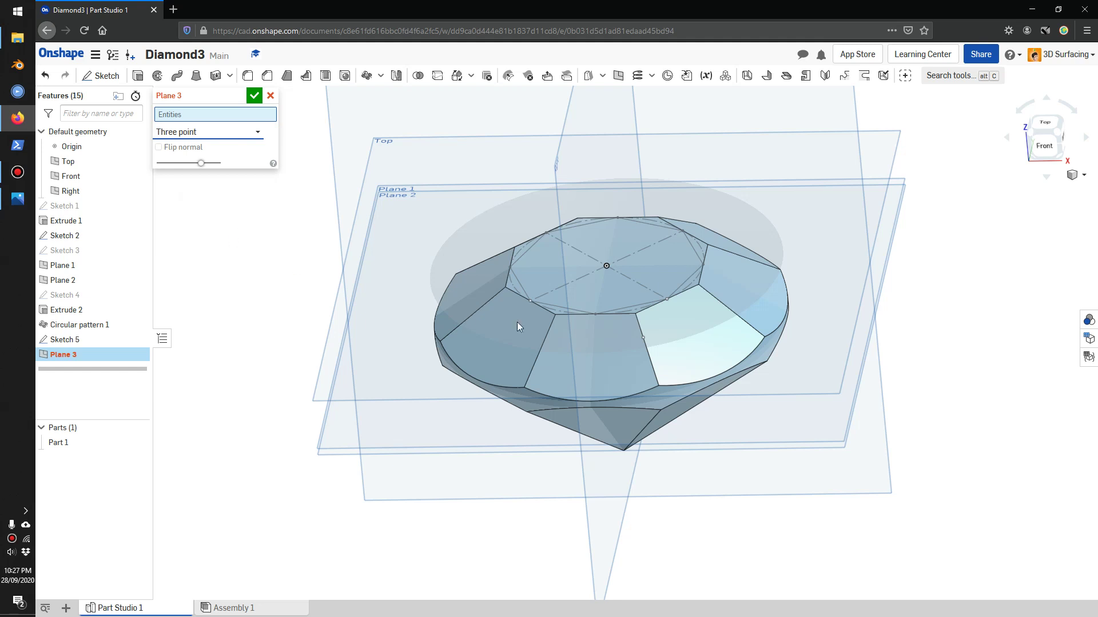
click(595, 313)
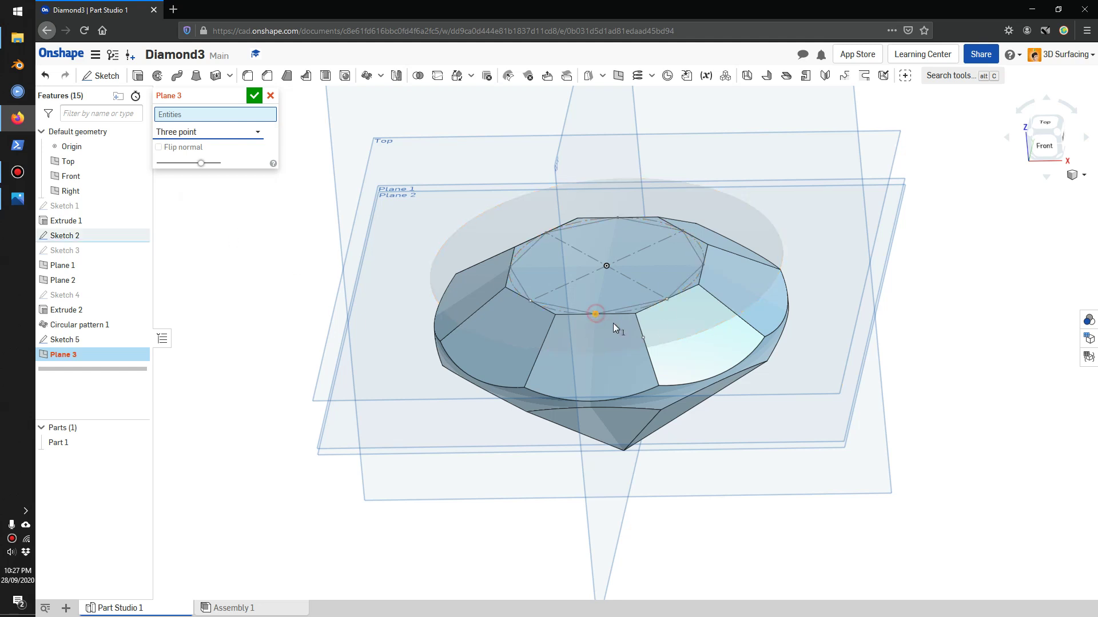
click(643, 337)
click(666, 299)
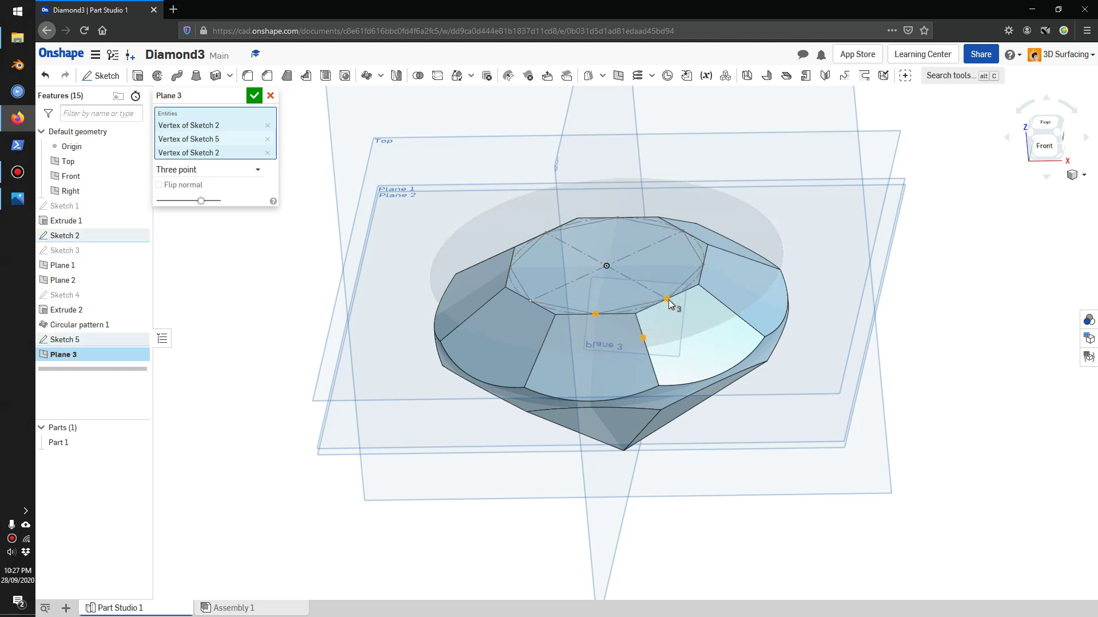
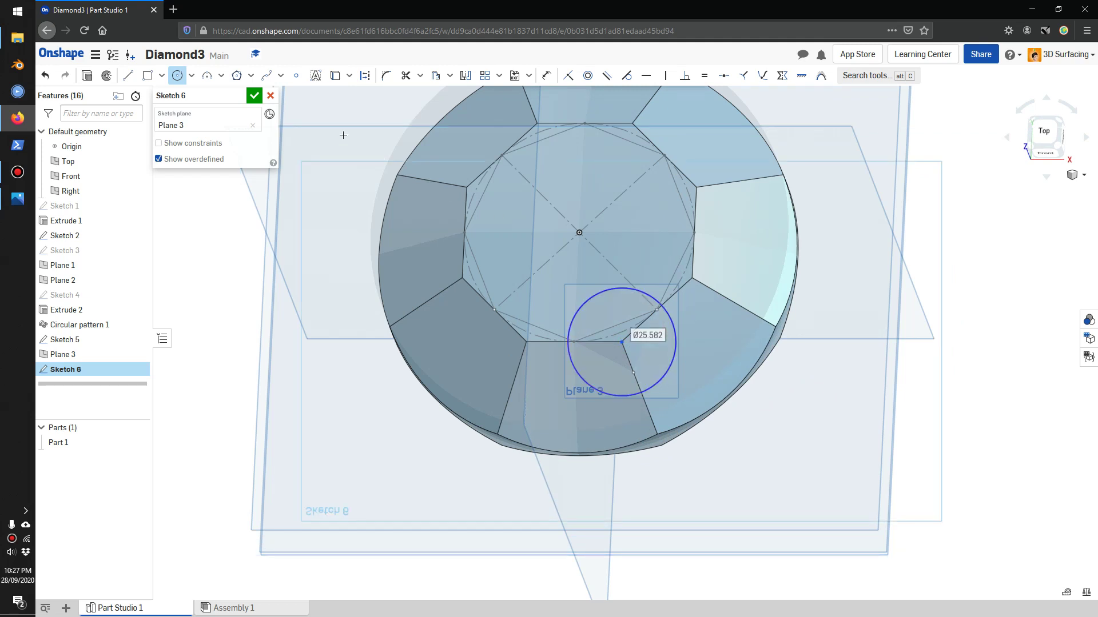
Set the diameter of the circle centred on the facet corner to 25 mm, and finish the sketch on Plane 3.
text(25)
key(Return)
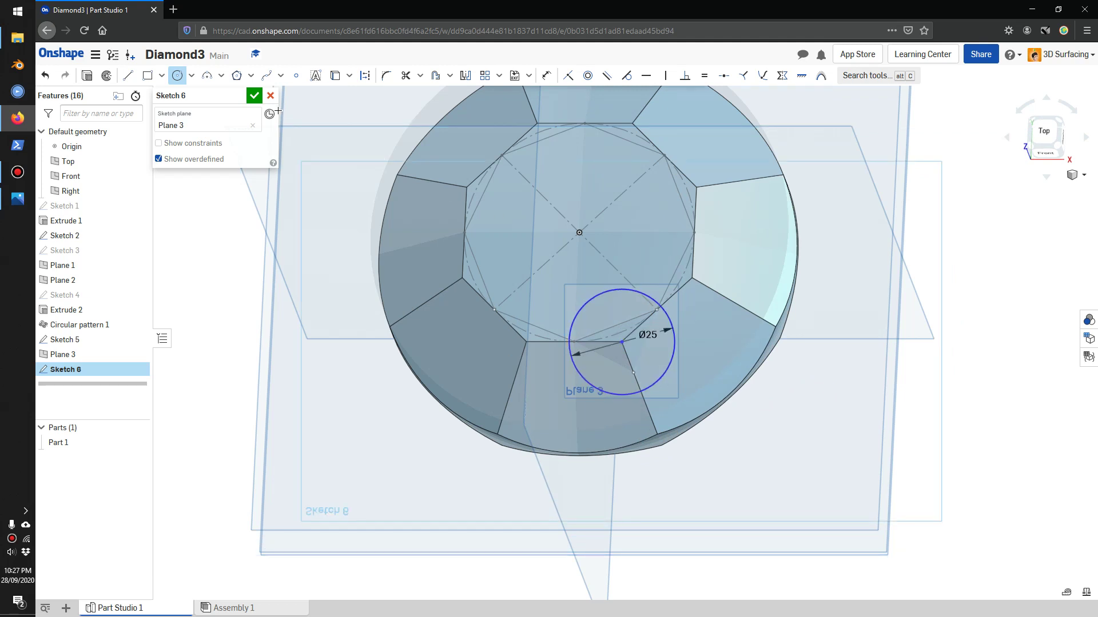
click(253, 96)
Cut the small facet with a solid Extrude of Sketch 6 set to remove material through all.
right_drag(488, 298, 483, 252)
click(138, 75)
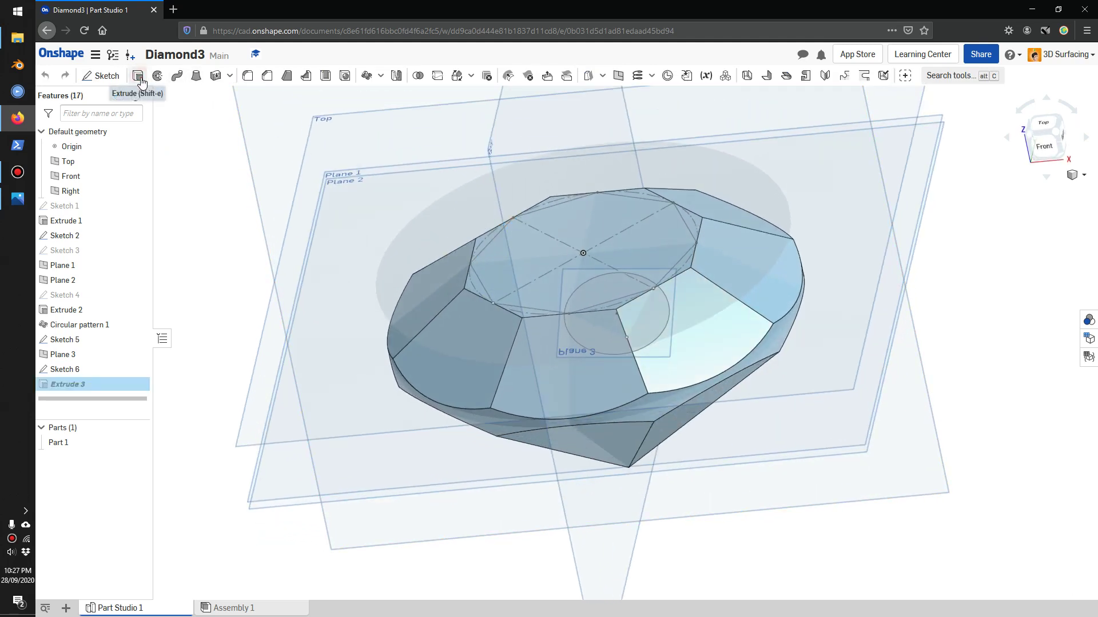
click(222, 127)
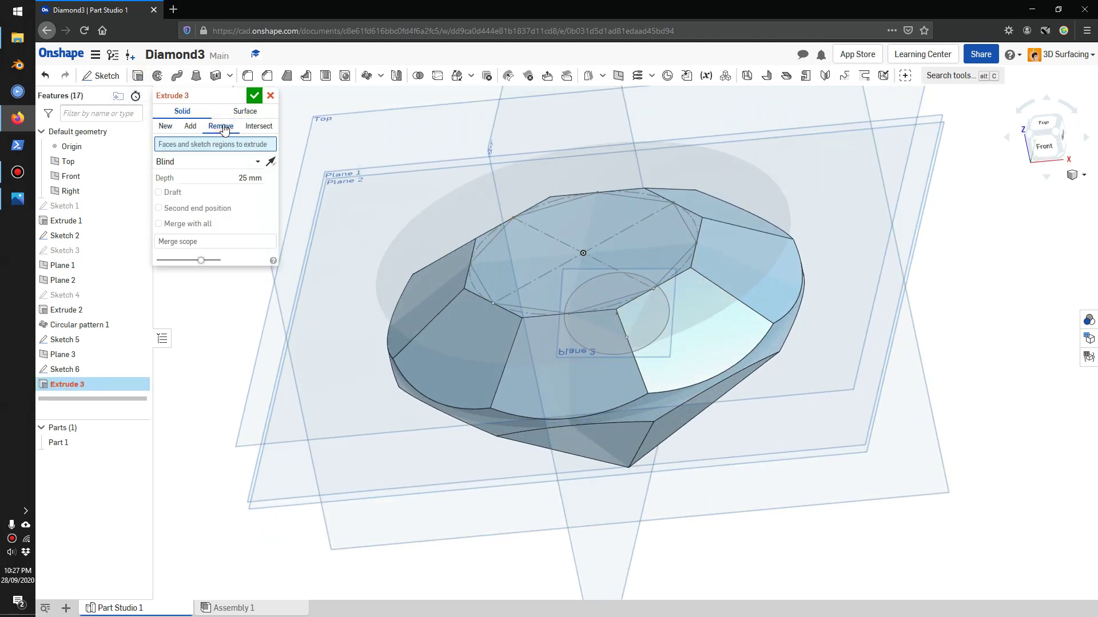
click(257, 164)
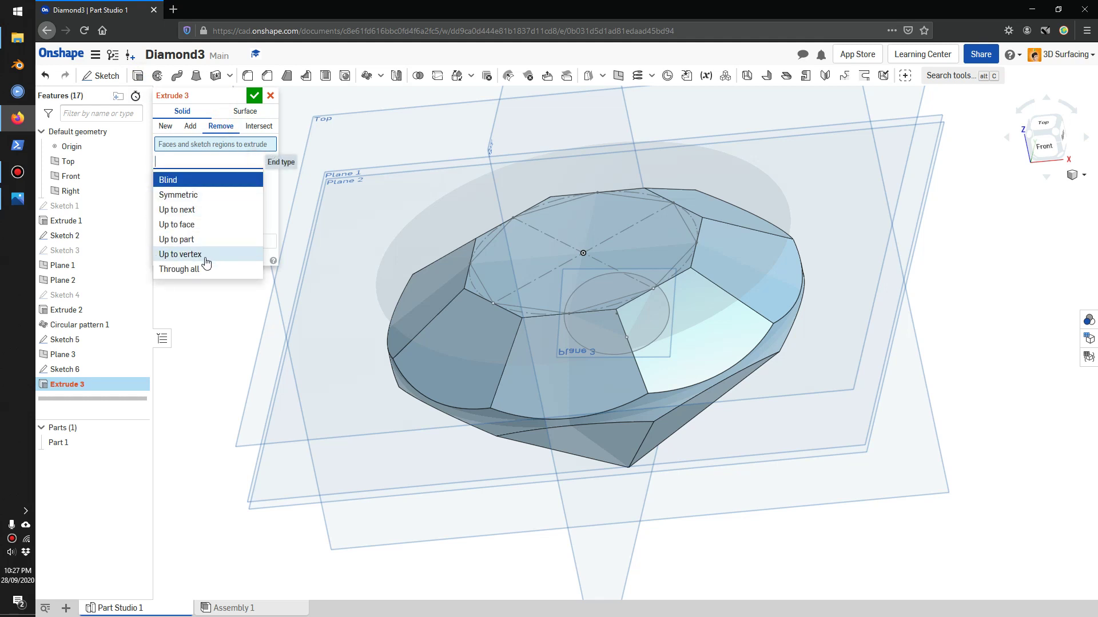
click(195, 271)
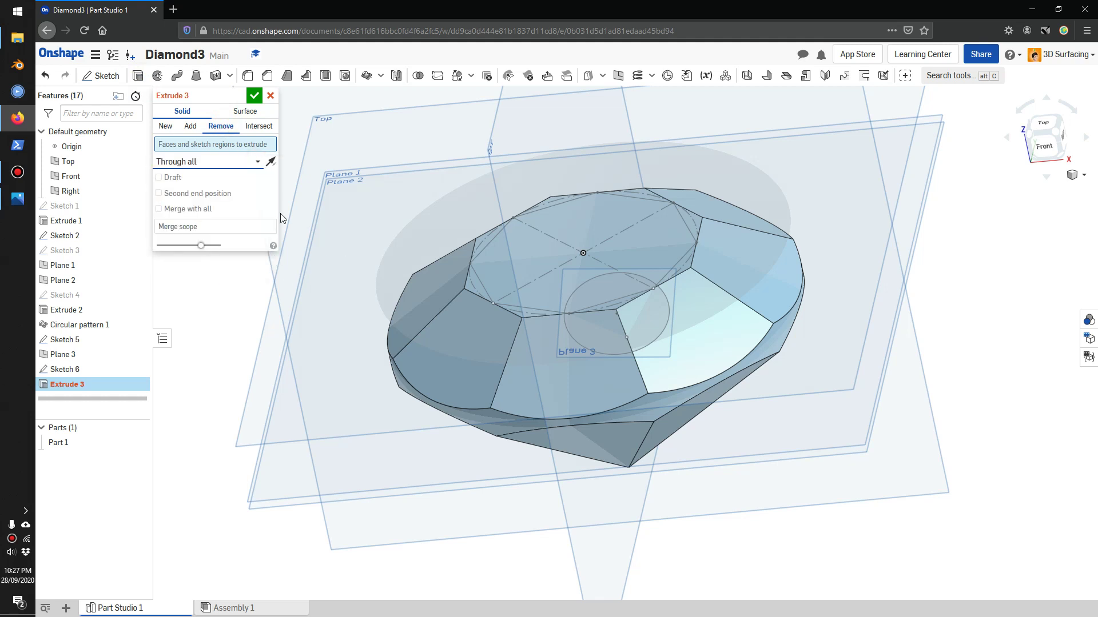
click(84, 371)
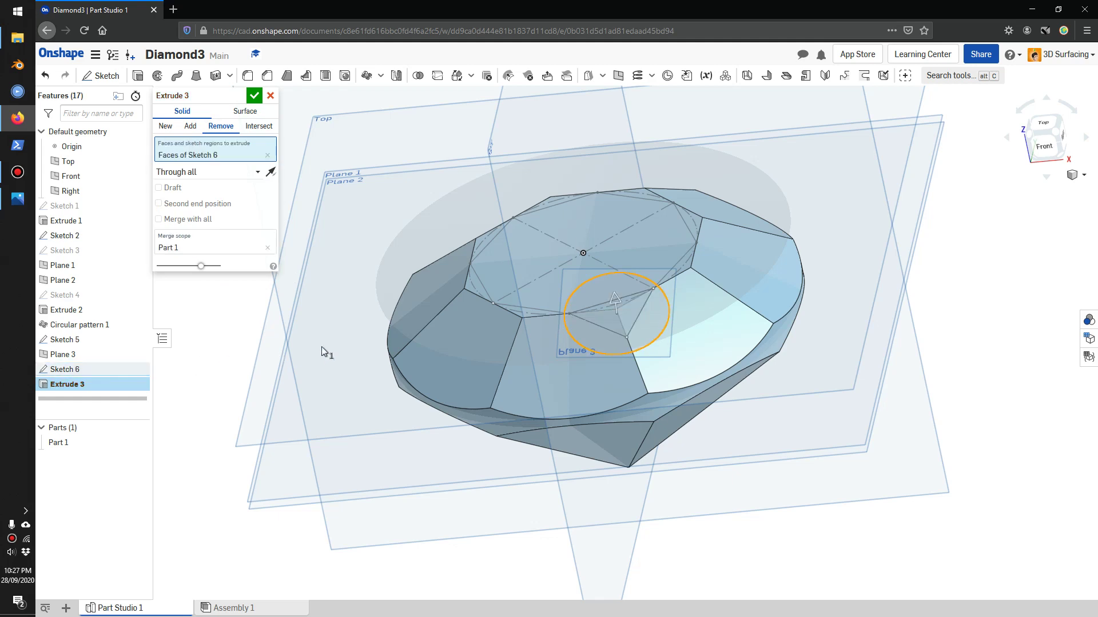
mouse_move(326, 338)
right_down()
mouse_move(334, 294)
mouse_move(316, 348)
right_up()
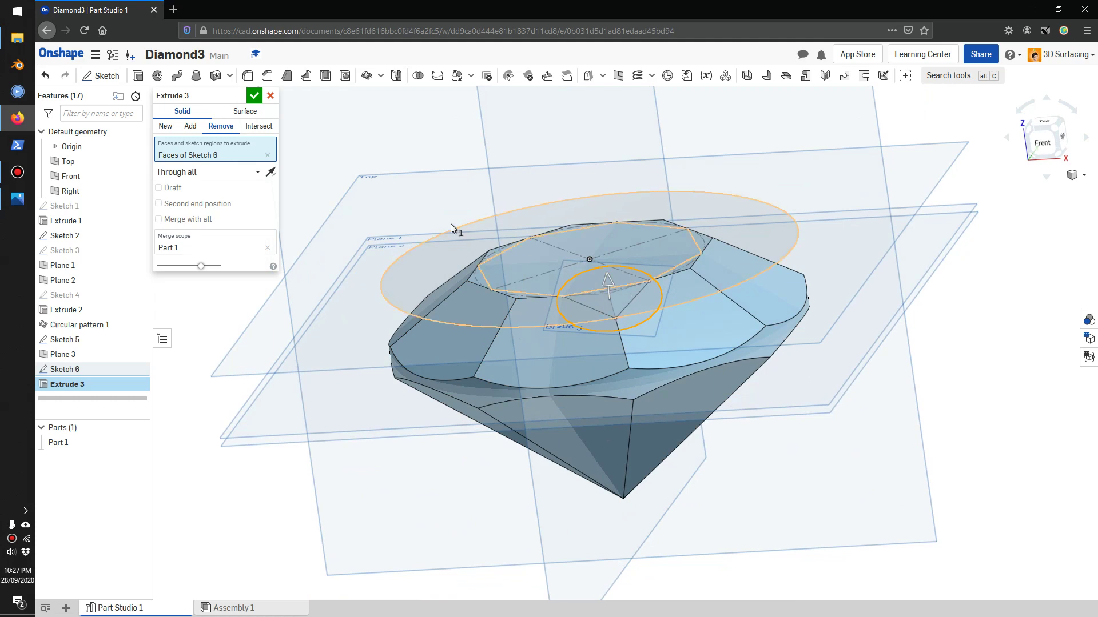
click(254, 96)
Create a circular feature pattern of Extrude 3 with 8 instances applied per instance, and show Sketch 3.
mouse_move(418, 163)
right_down()
mouse_move(414, 152)
mouse_move(562, 242)
right_up()
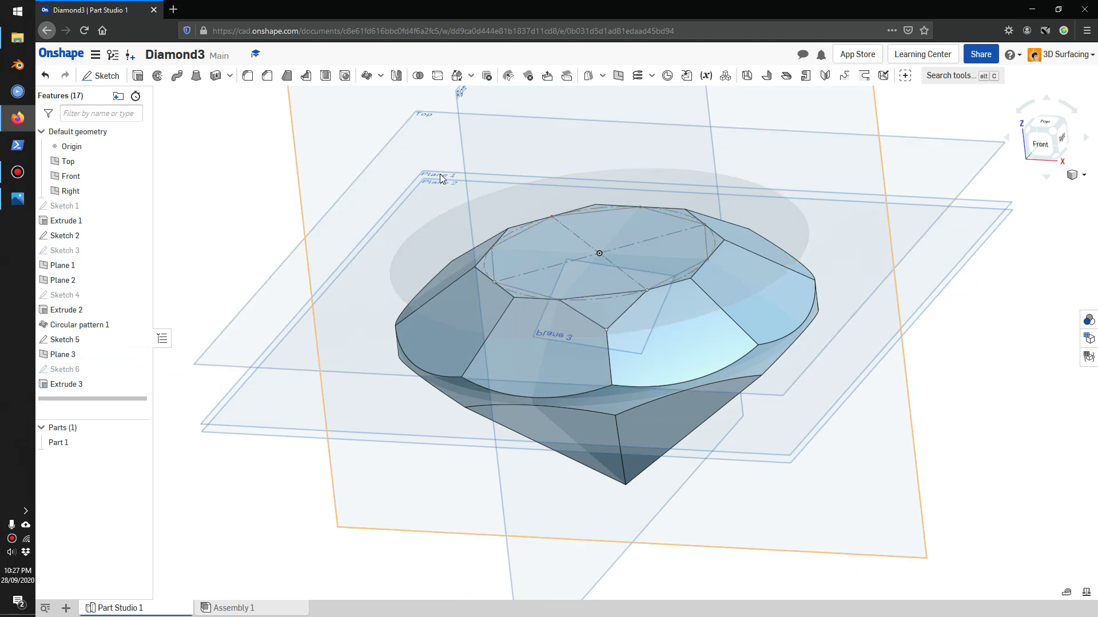
click(364, 76)
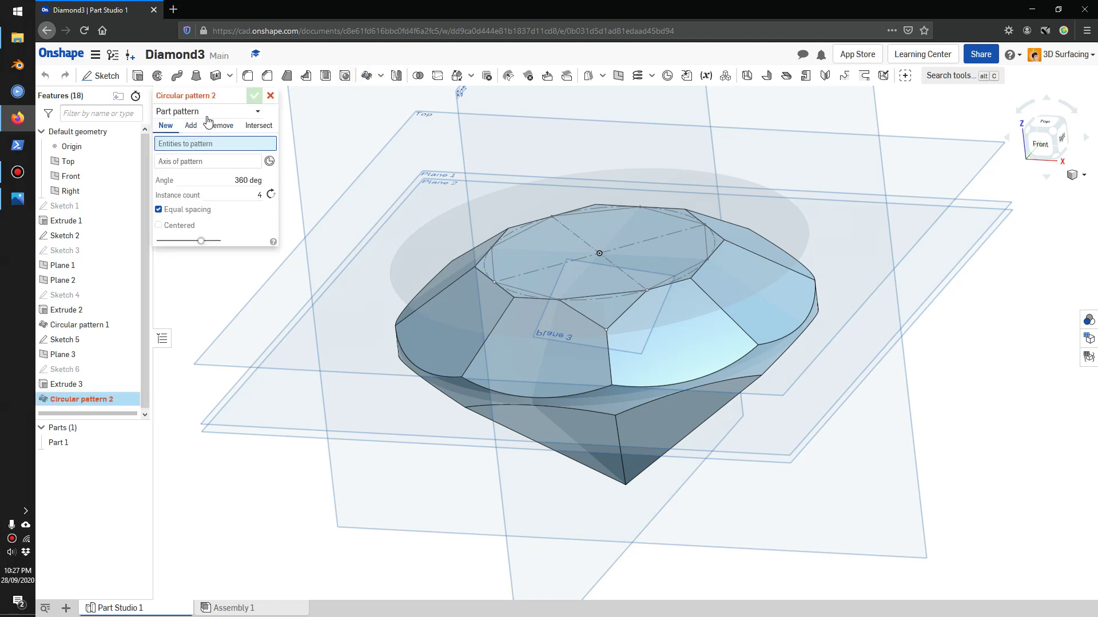
click(205, 112)
click(202, 145)
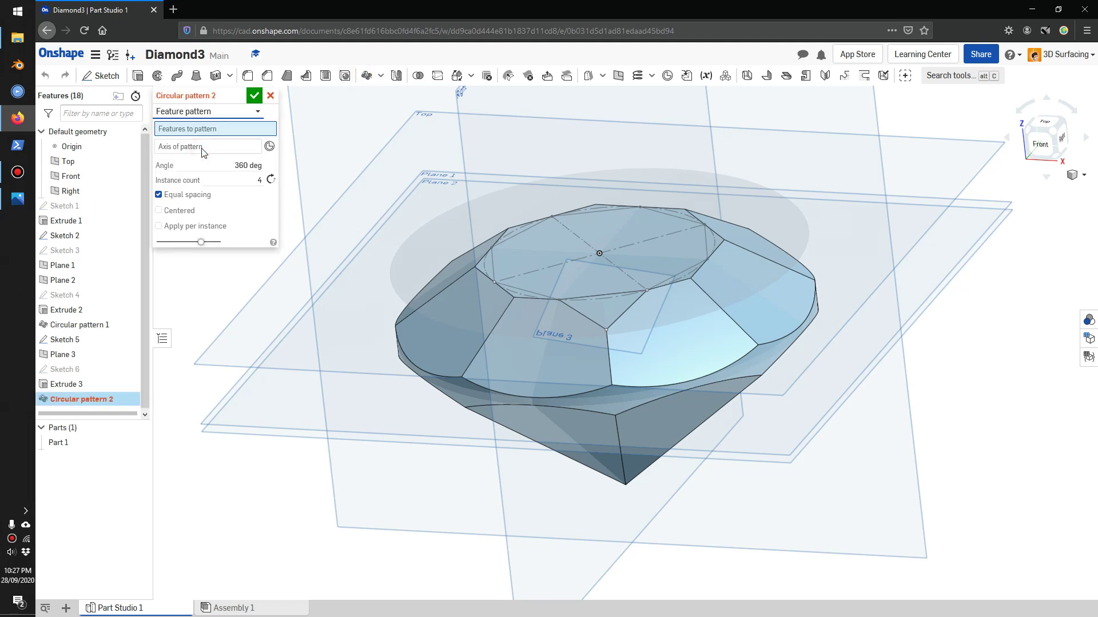
click(77, 387)
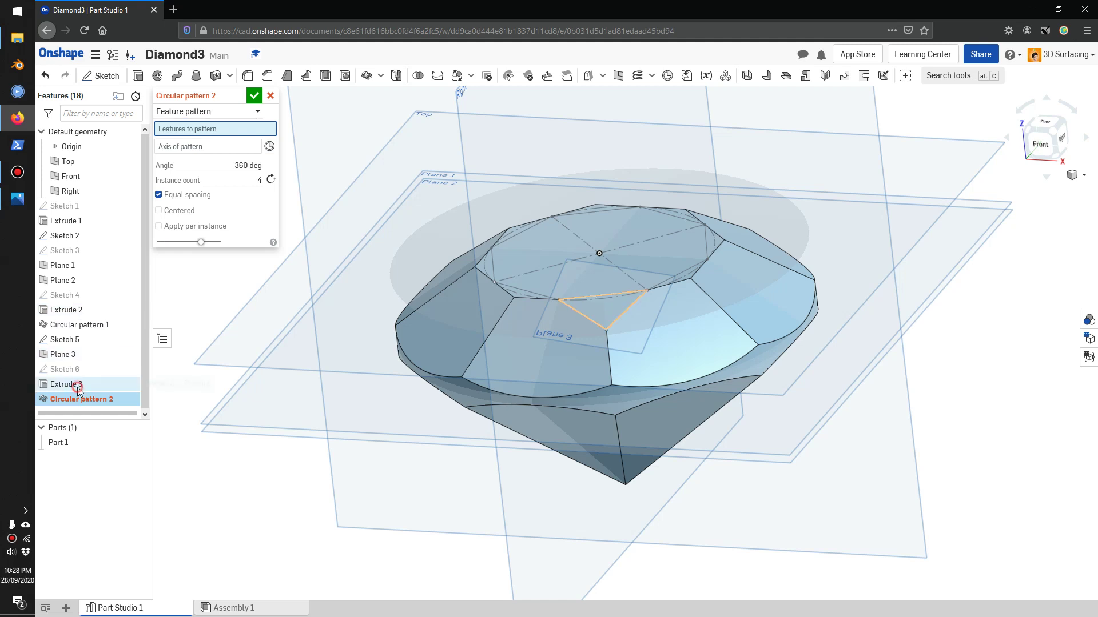
click(215, 159)
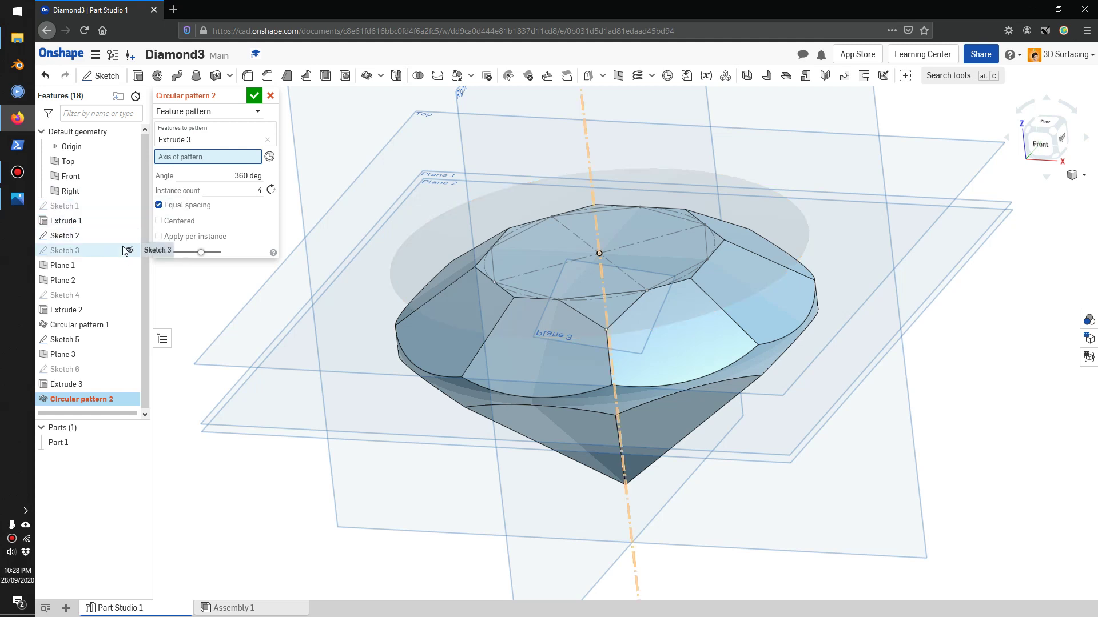
drag(128, 251, 431, 241)
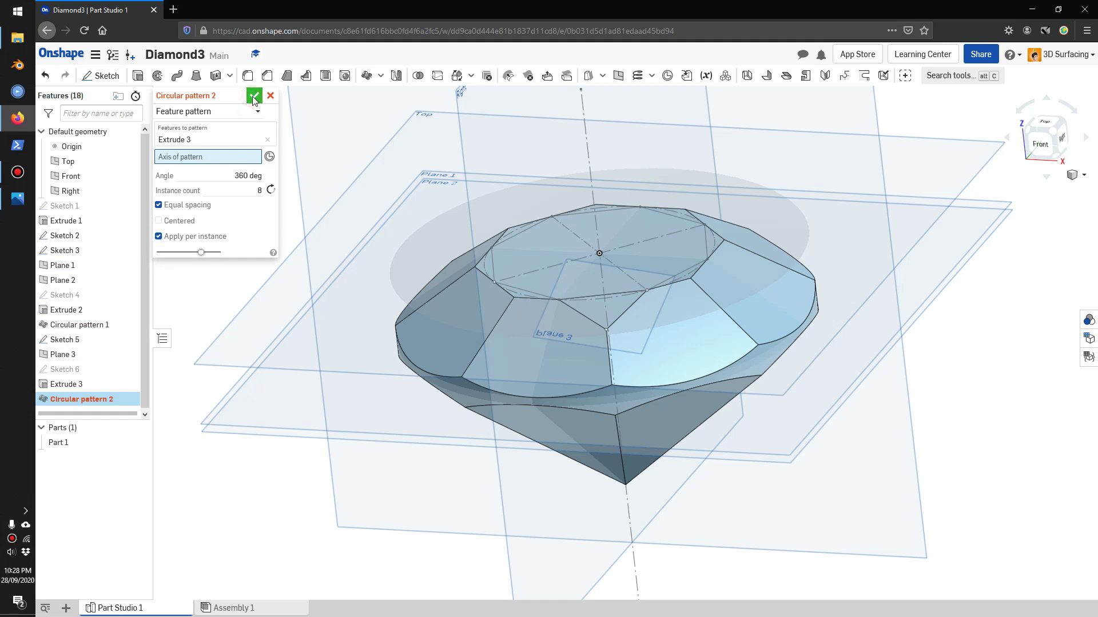
click(254, 98)
Edit Circular pattern 2 and set its axis to the vertical construction line of Sketch 3.
right_click(77, 402)
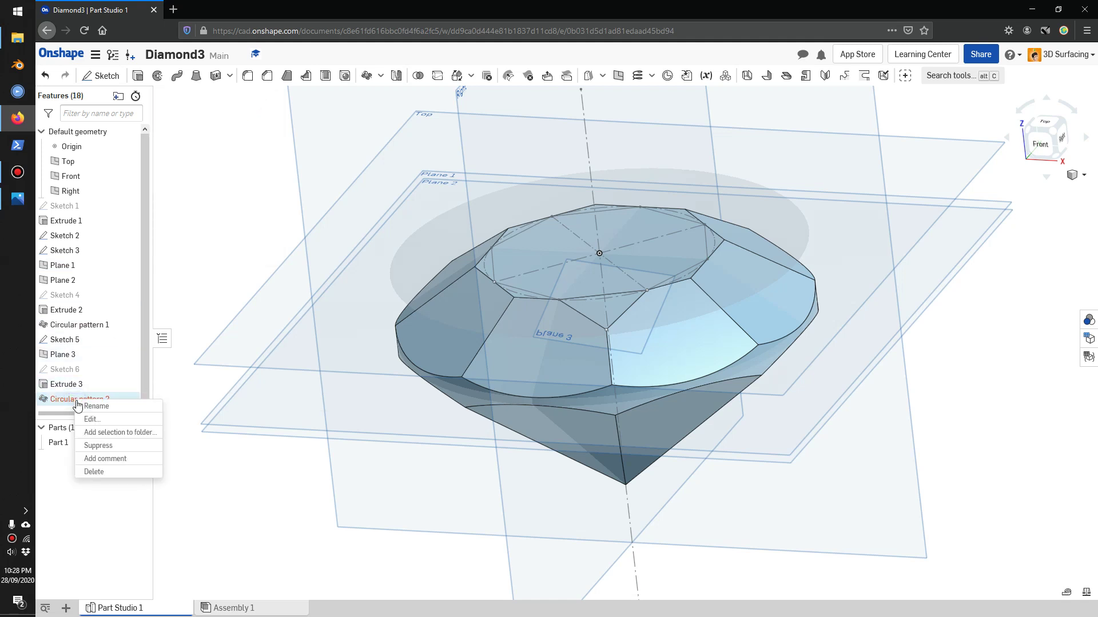
click(92, 419)
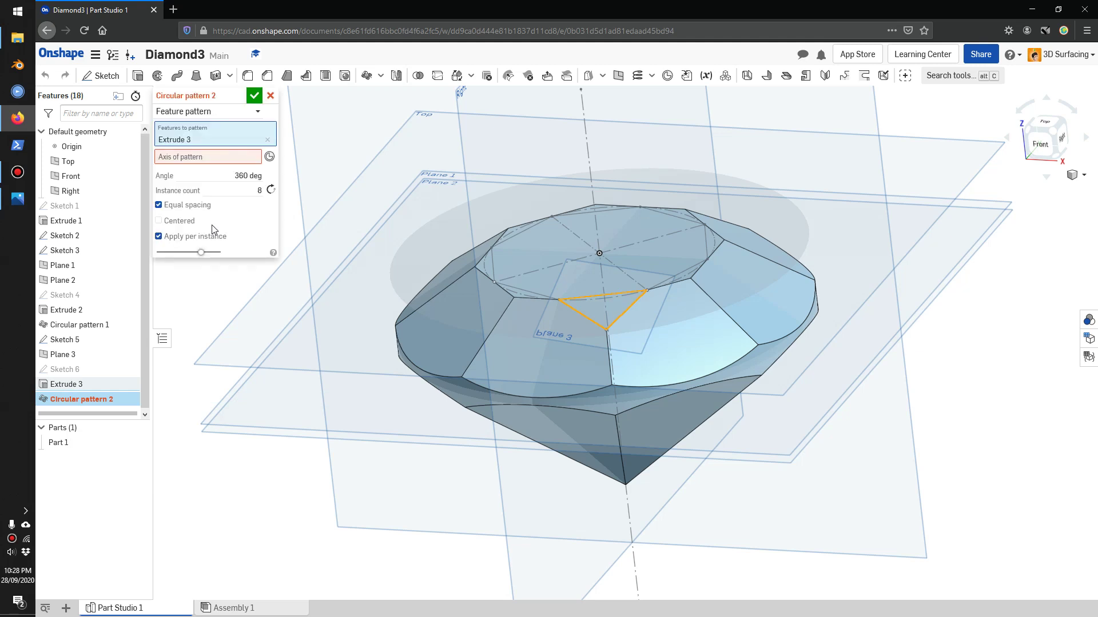
click(207, 162)
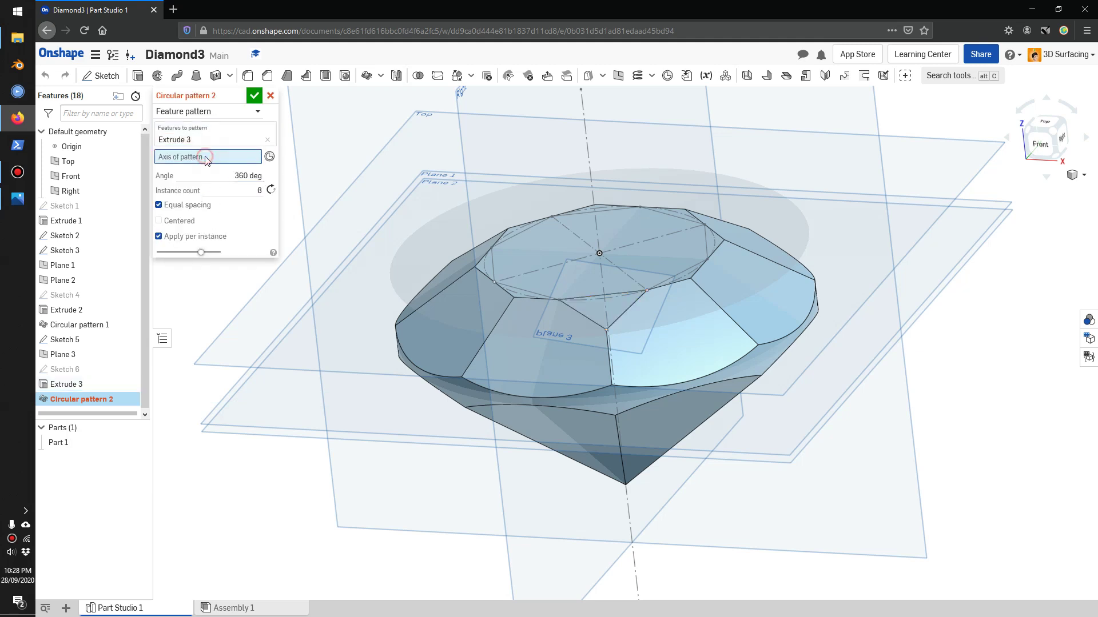
click(586, 150)
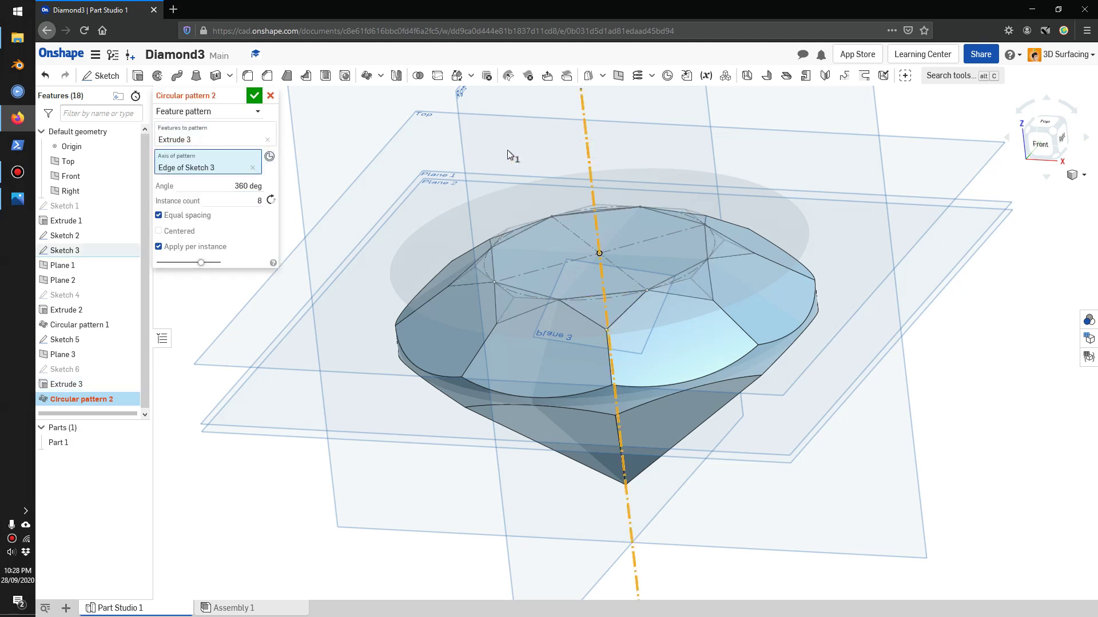
click(255, 96)
Start a new sketch on Plane 1 and project the girdle's front arc edge into it with the Use tool.
right_drag(655, 337, 624, 294)
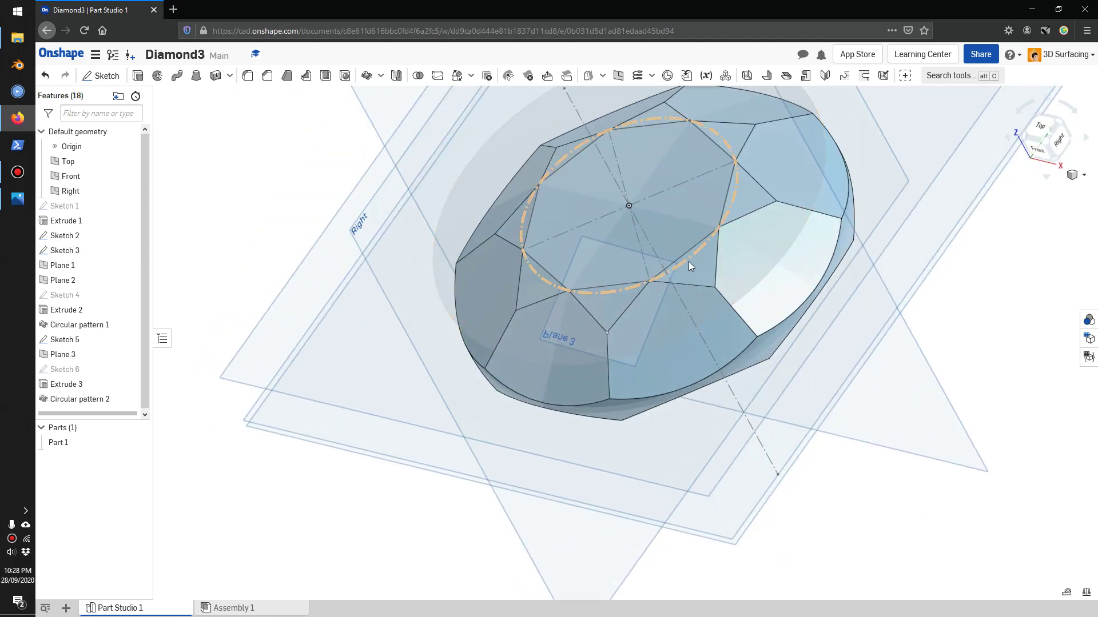
right_drag(690, 263, 750, 256)
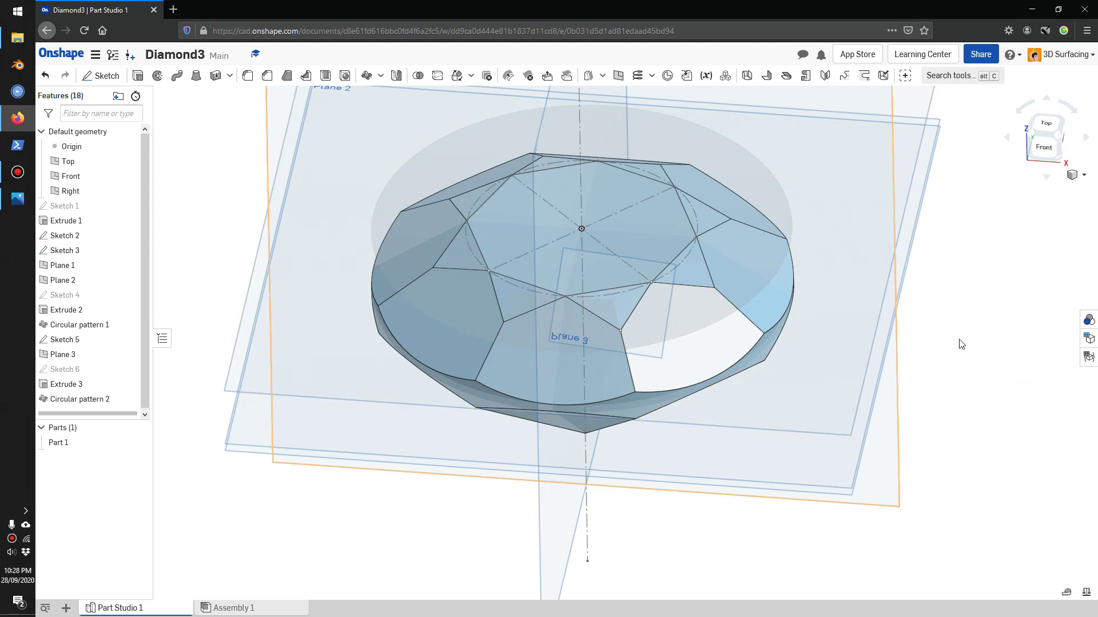
click(99, 77)
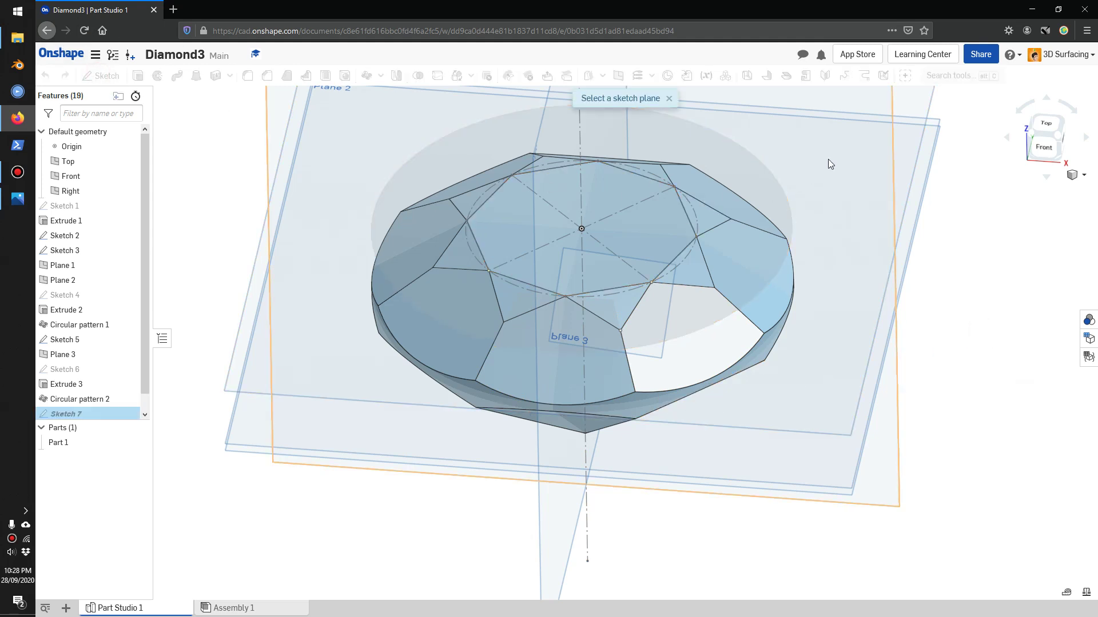
right_drag(954, 240, 932, 259)
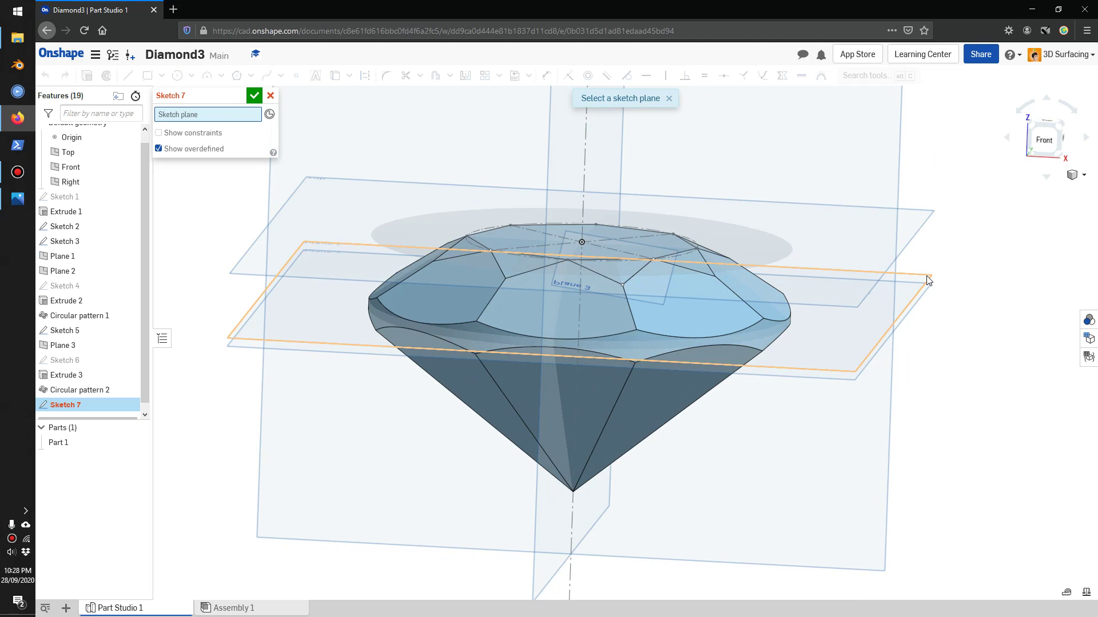
click(926, 278)
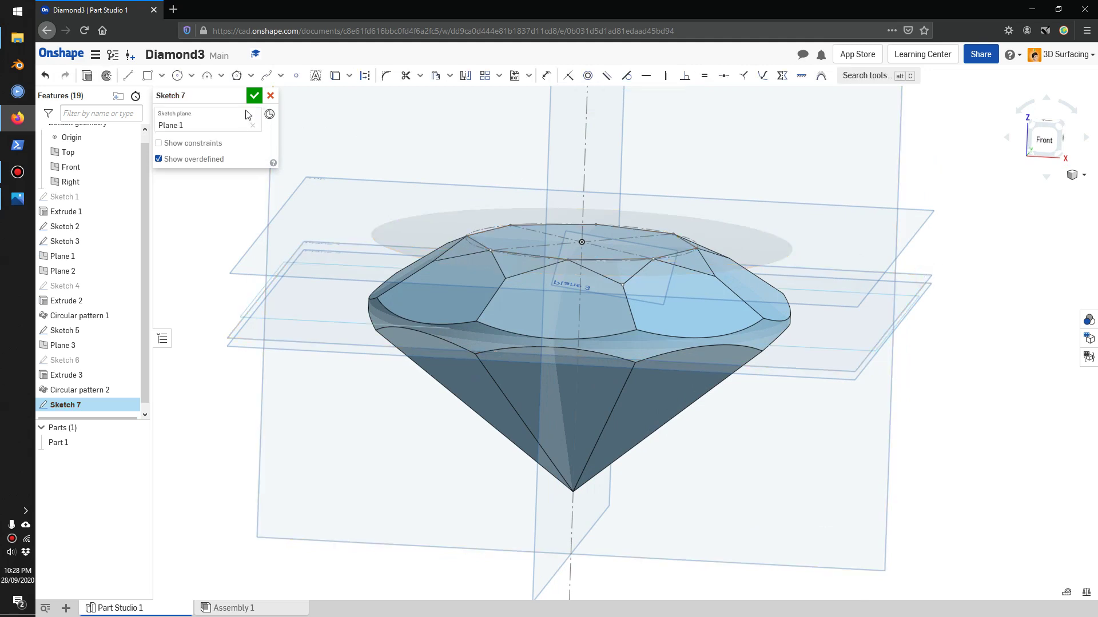
right_click(1012, 336)
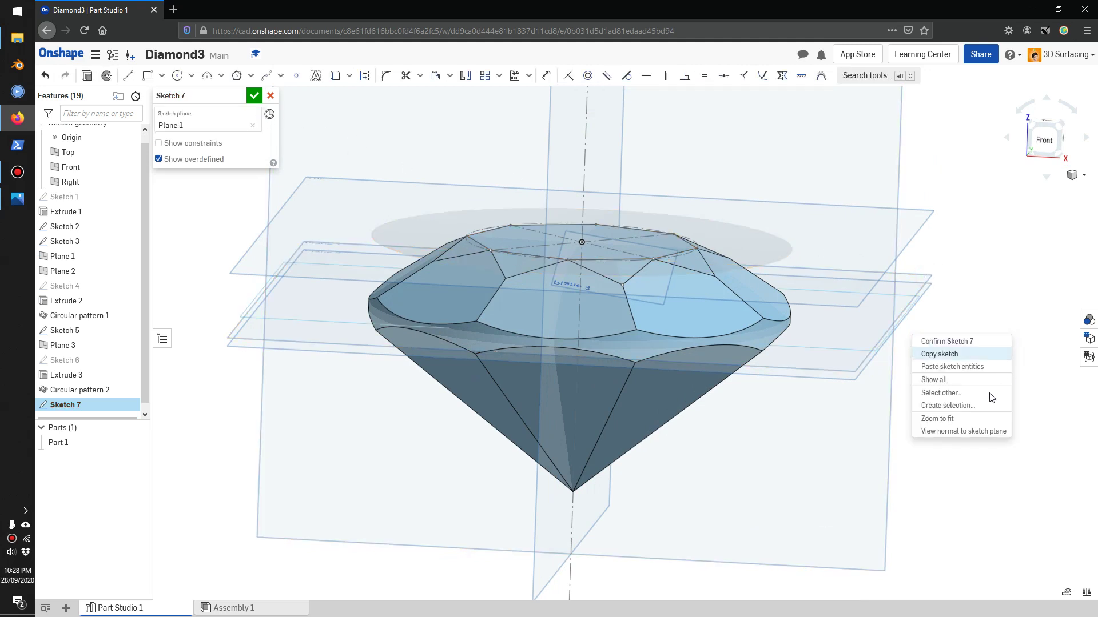
click(972, 432)
scroll(516, 319, up, 3)
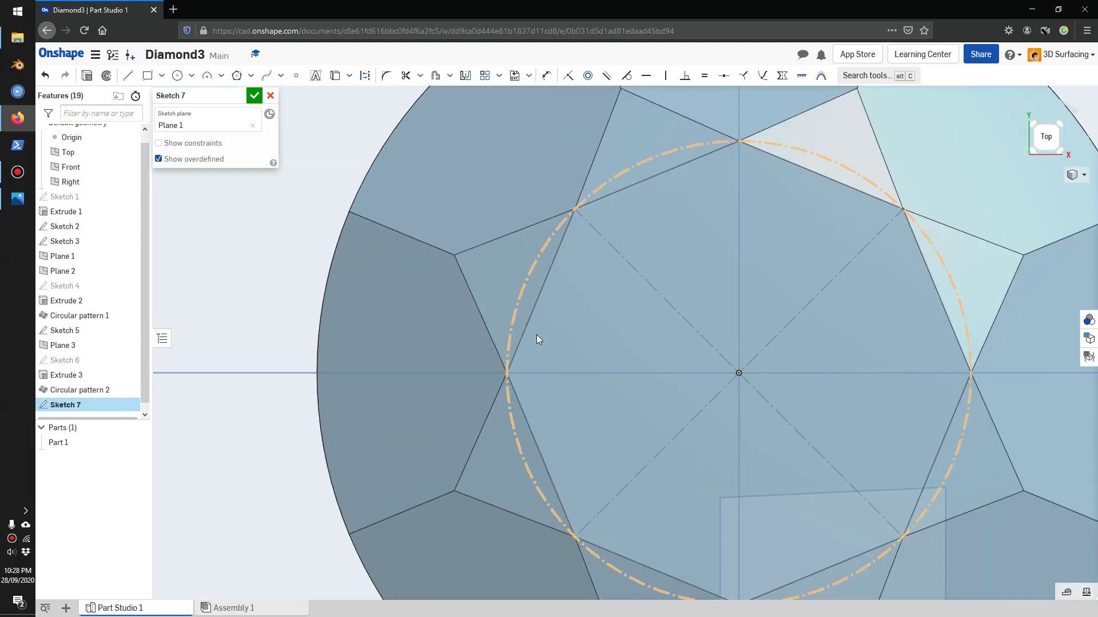
scroll(540, 335, down, 5)
scroll(693, 503, up, 3)
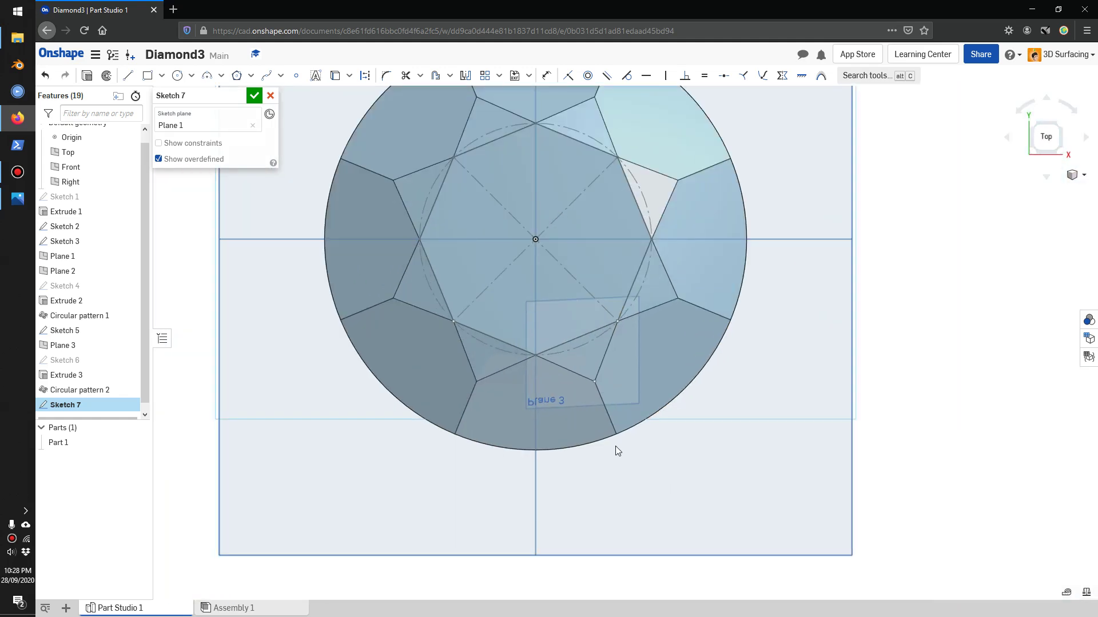
click(335, 75)
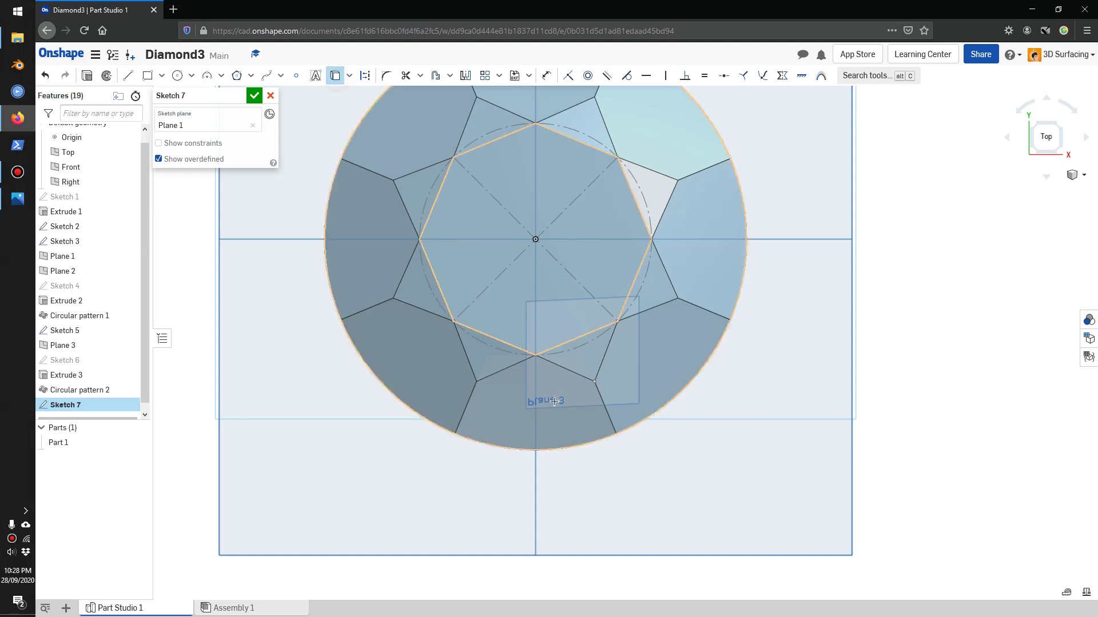
click(586, 446)
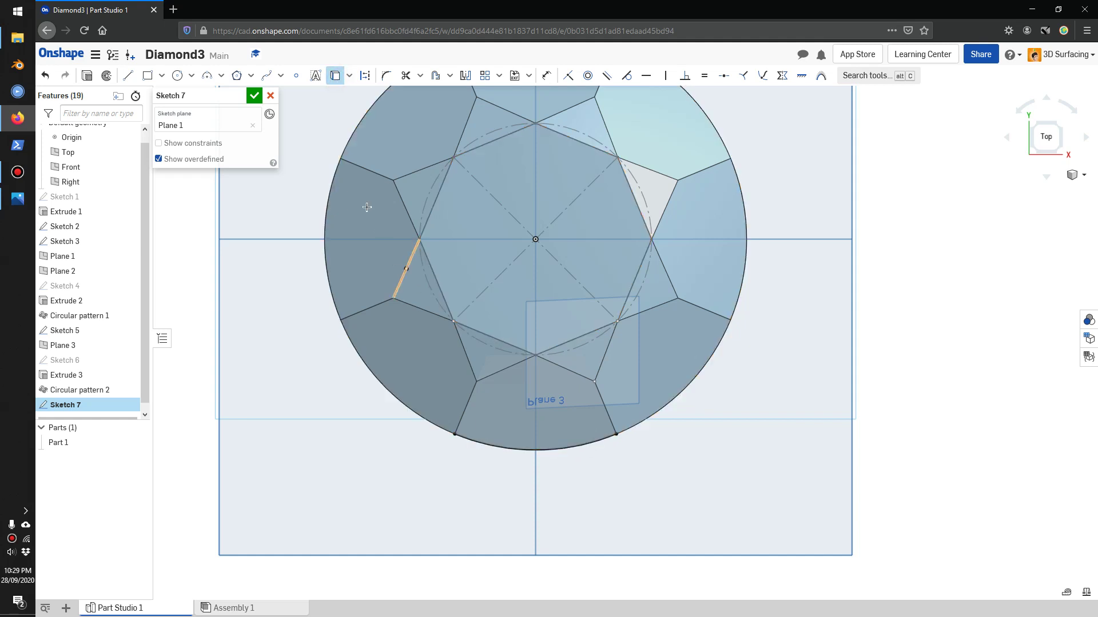
Place a sketch point at the projected arc's end below the crown facet corner, and finish the sketch on Plane 1.
click(298, 76)
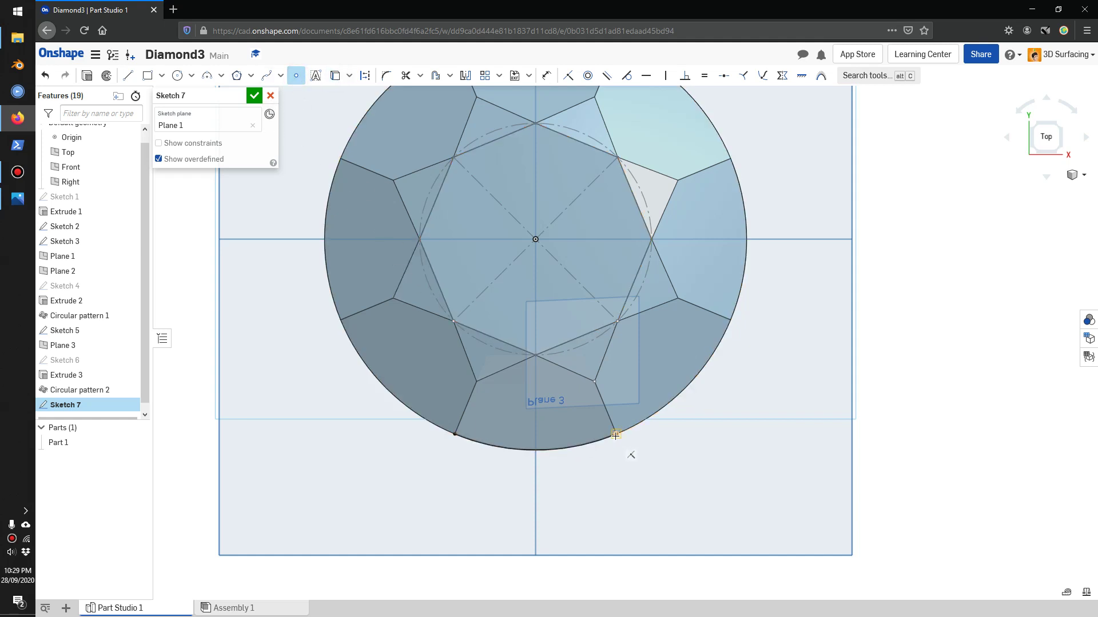
right_drag(650, 456, 587, 363)
scroll(586, 362, up, 4)
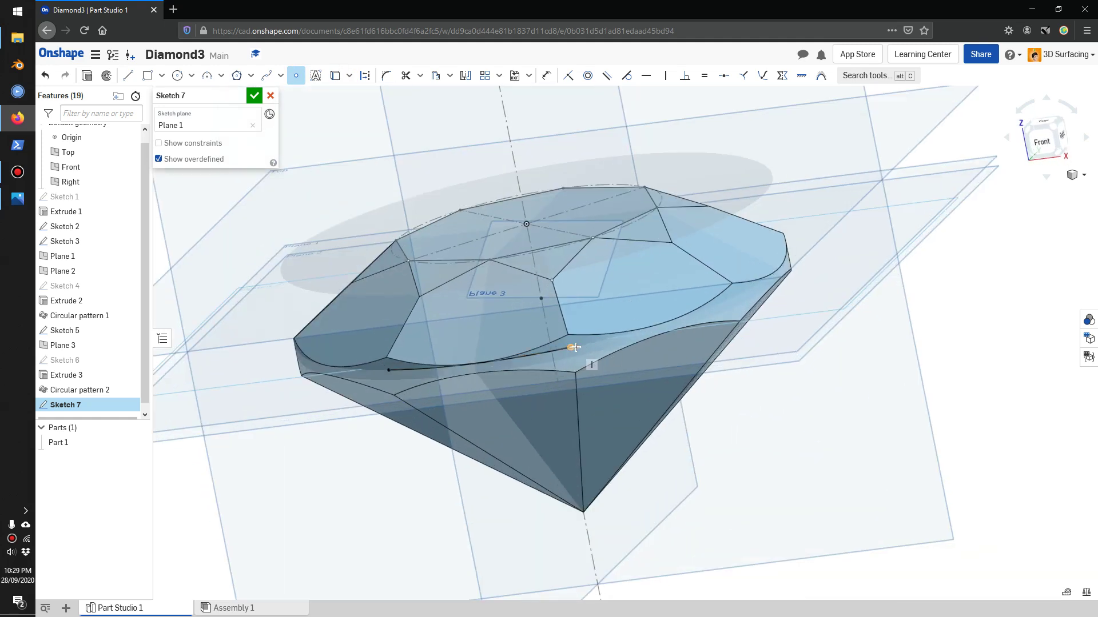
click(256, 95)
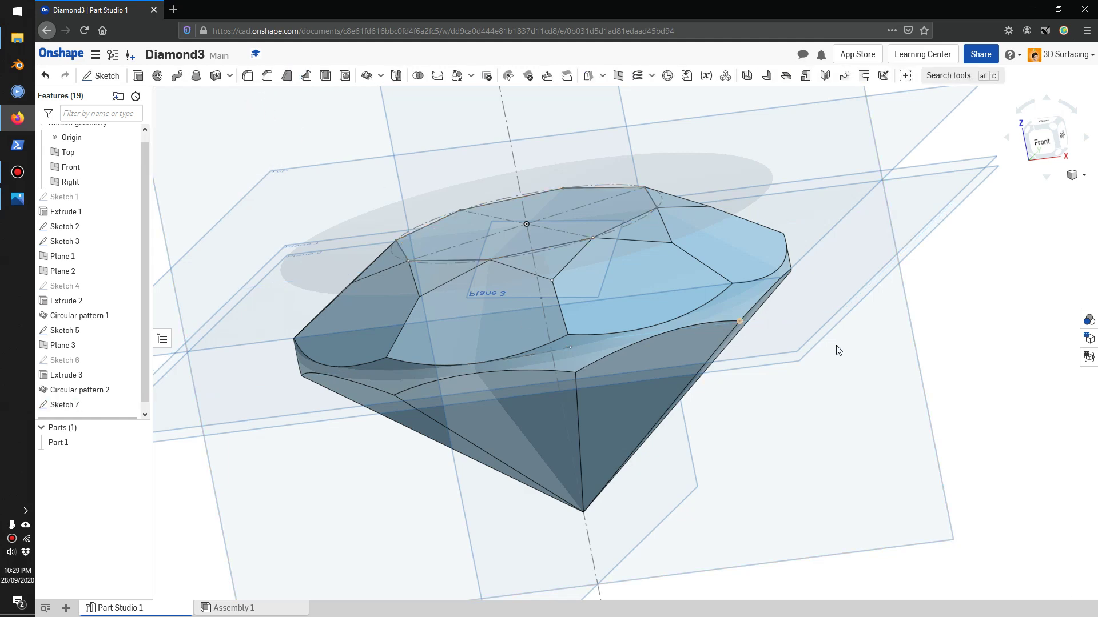
Add a plane that references the Sketch 5 vertex, the midpoint of the front facet's lower curved edge and the Sketch 7 vertex.
right_drag(911, 346, 963, 328)
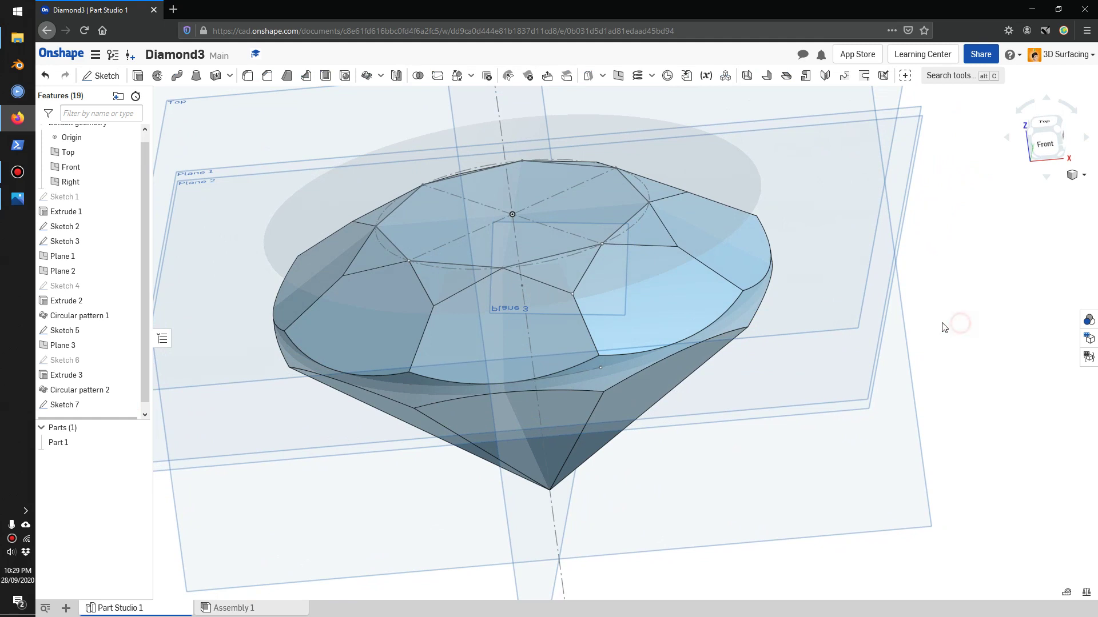
click(619, 76)
click(572, 294)
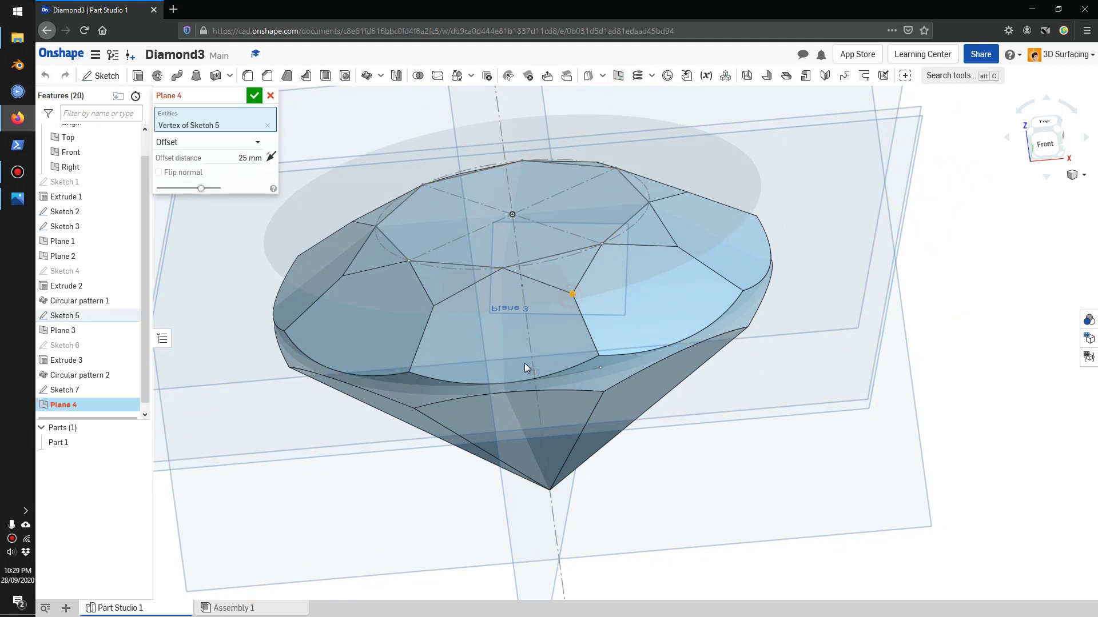
click(504, 384)
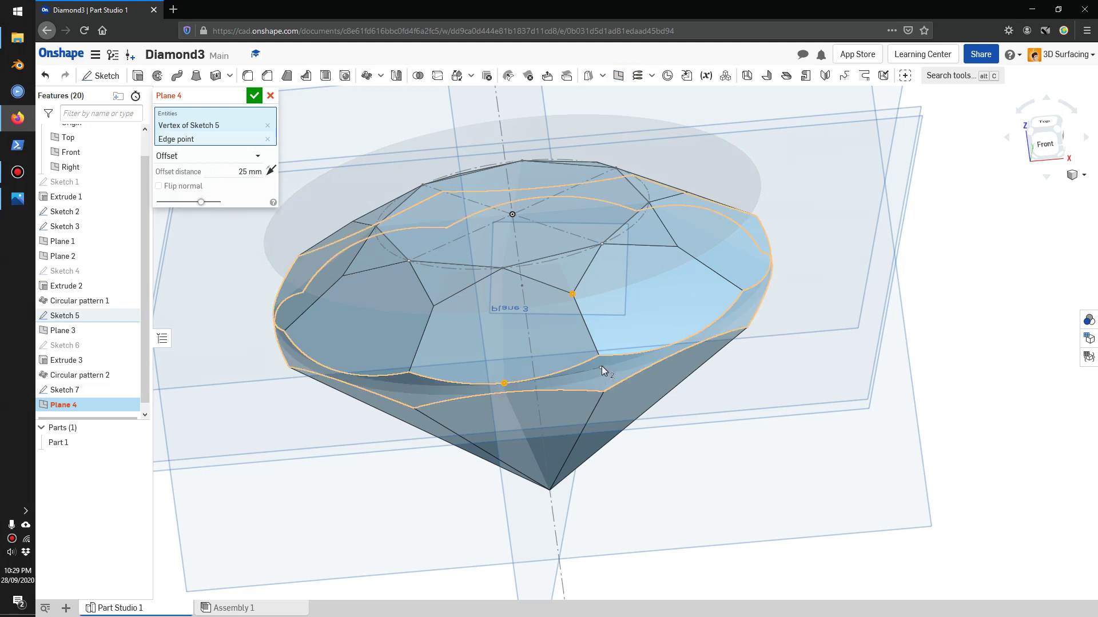
click(602, 369)
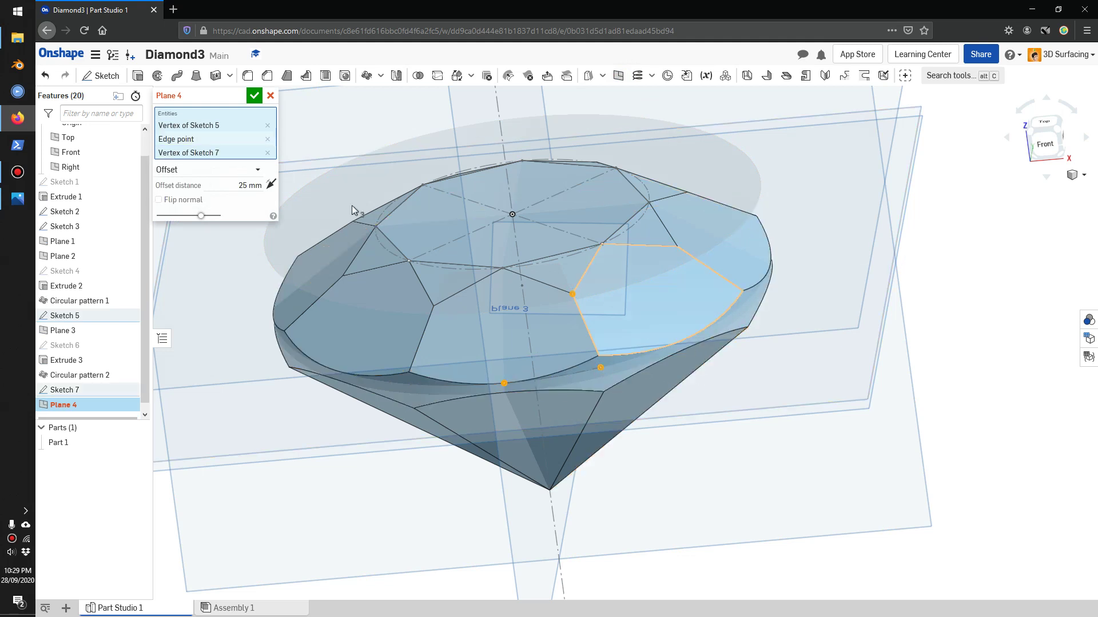
click(254, 97)
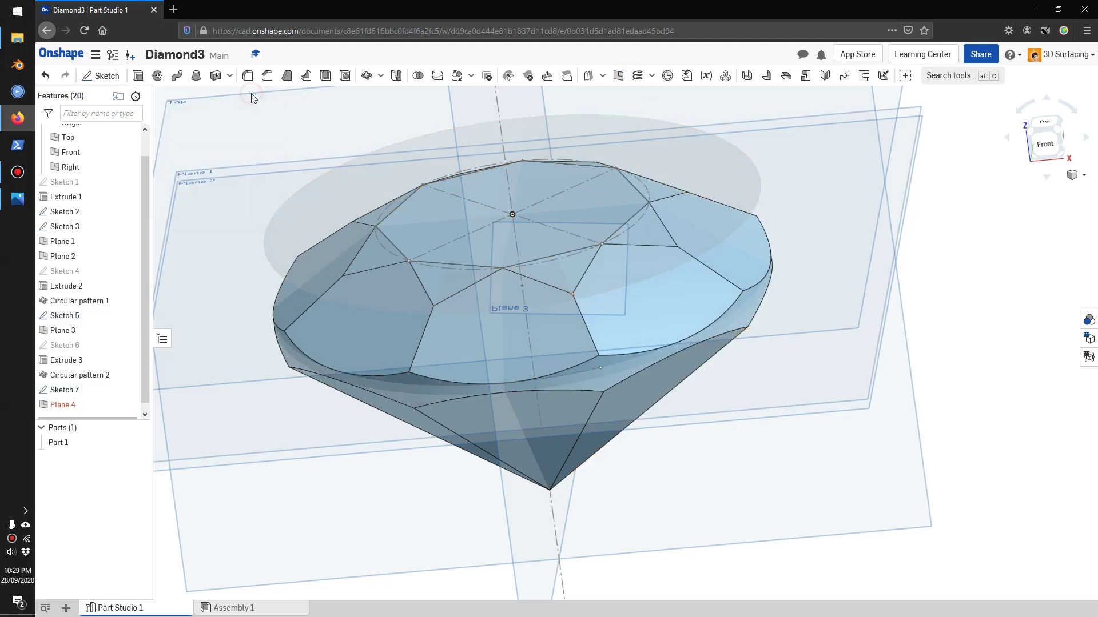
Edit Plane 4 and change its plane type to Three point.
right_click(62, 406)
click(77, 428)
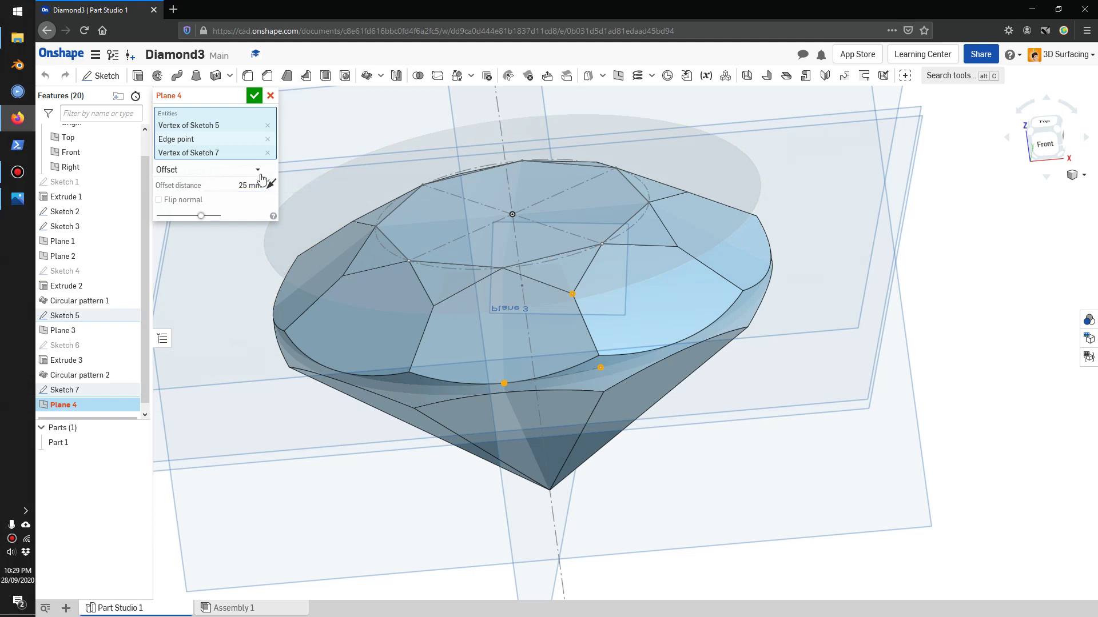
click(258, 171)
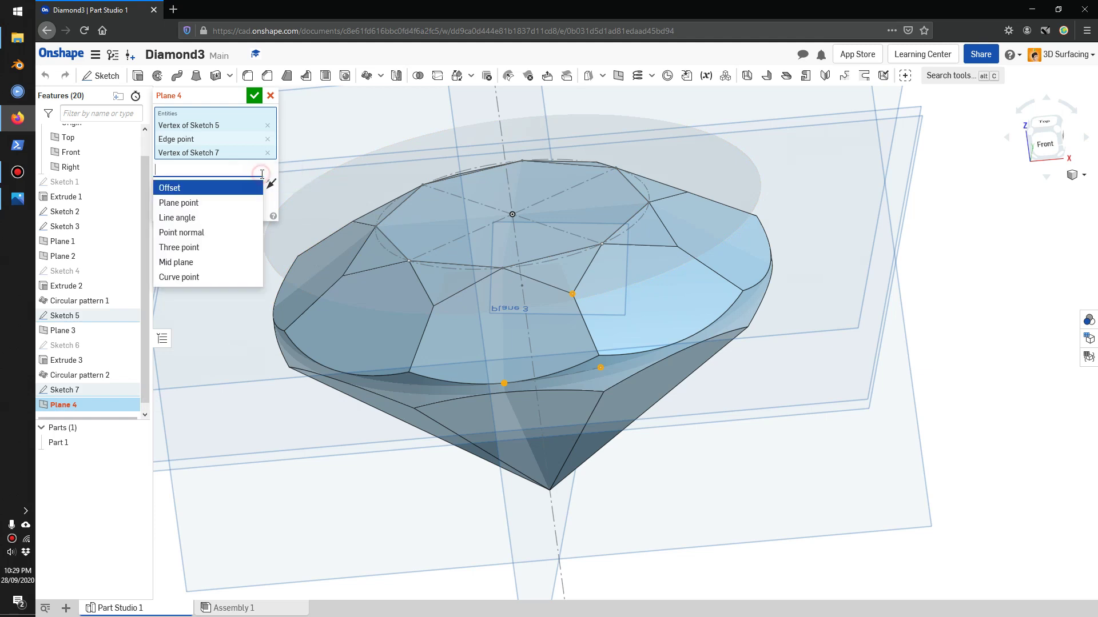
click(211, 205)
click(255, 177)
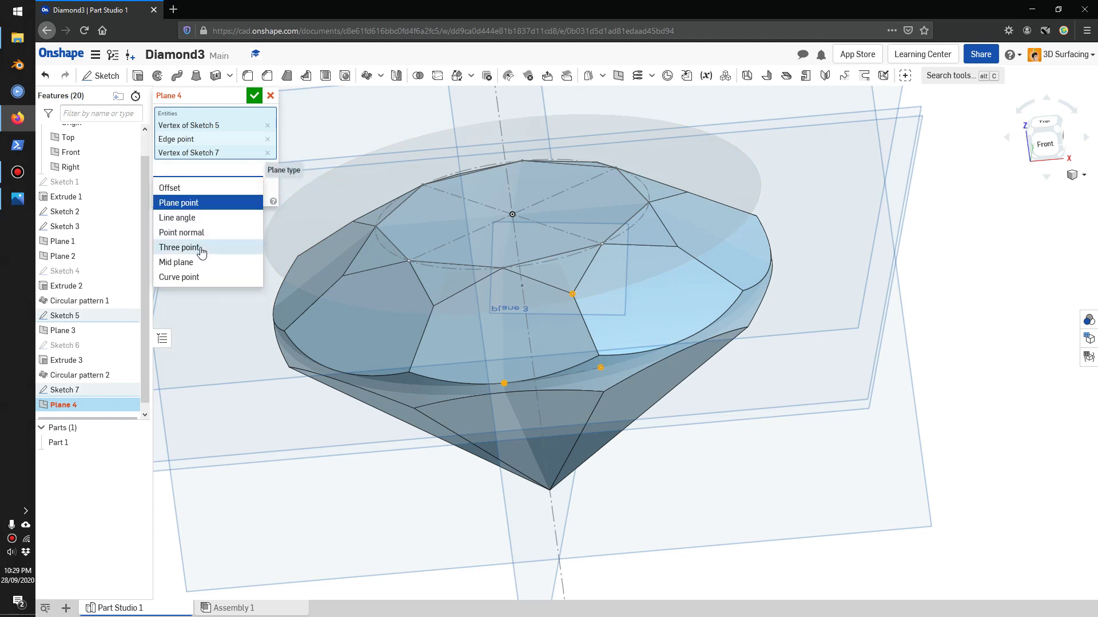
click(201, 249)
click(254, 96)
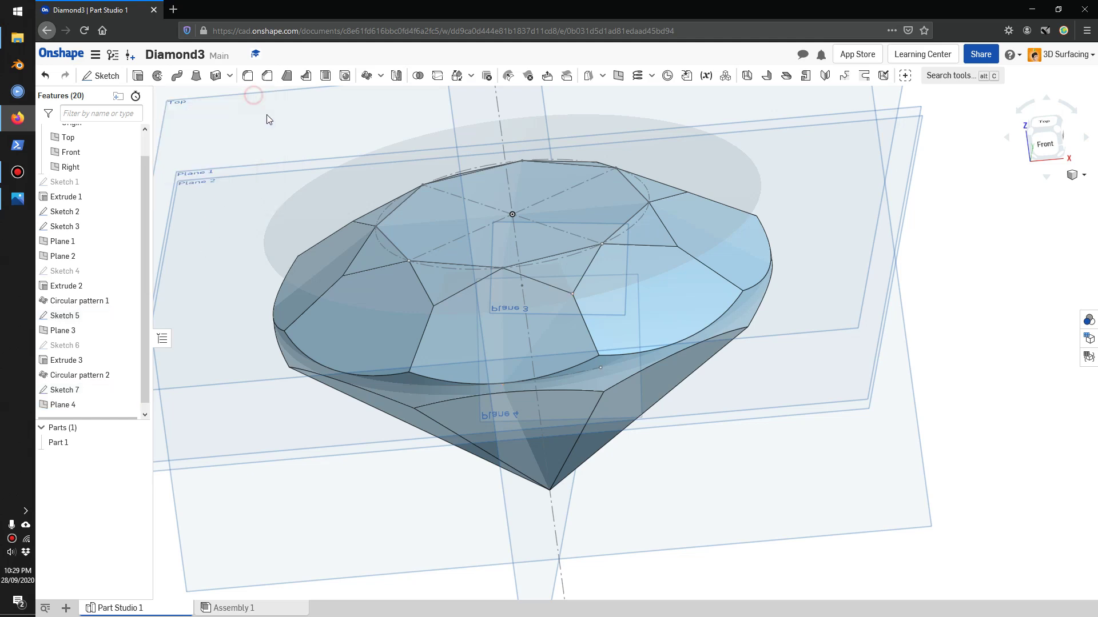
Sketch a 35 mm diameter circle on Plane 4 over the lower edge between two adjoining crown facets, and finish the sketch.
right_drag(764, 491, 765, 435)
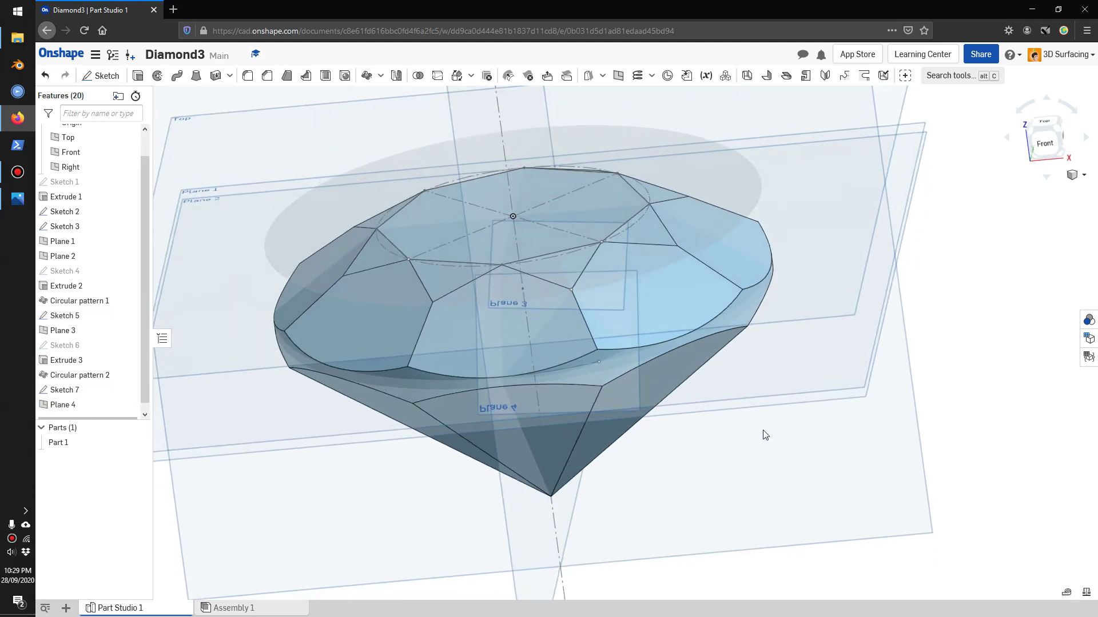
click(101, 76)
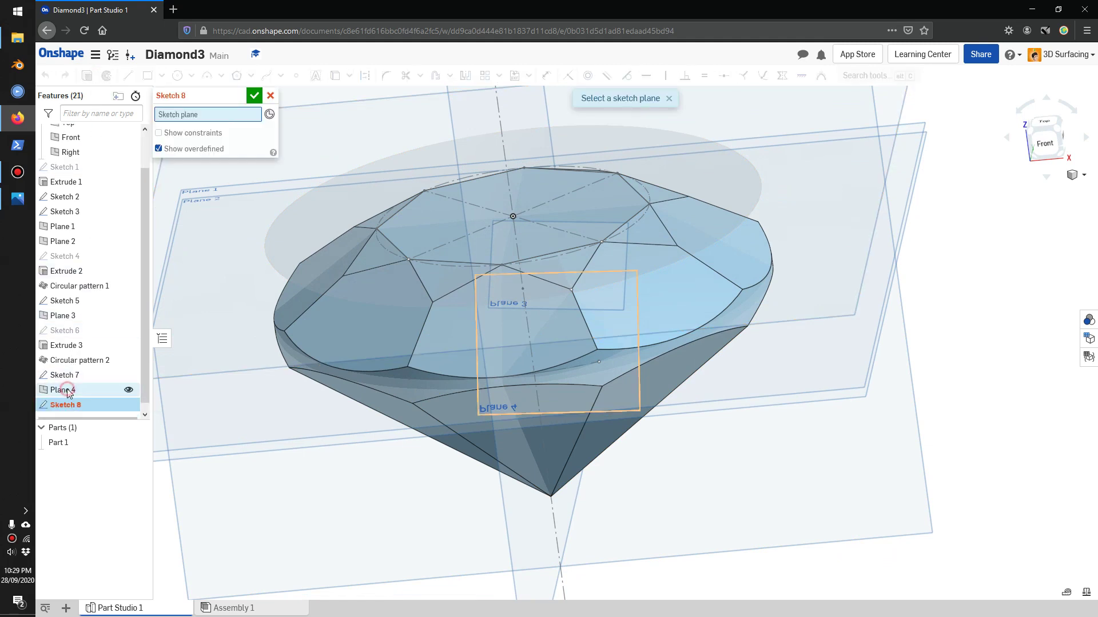
click(64, 390)
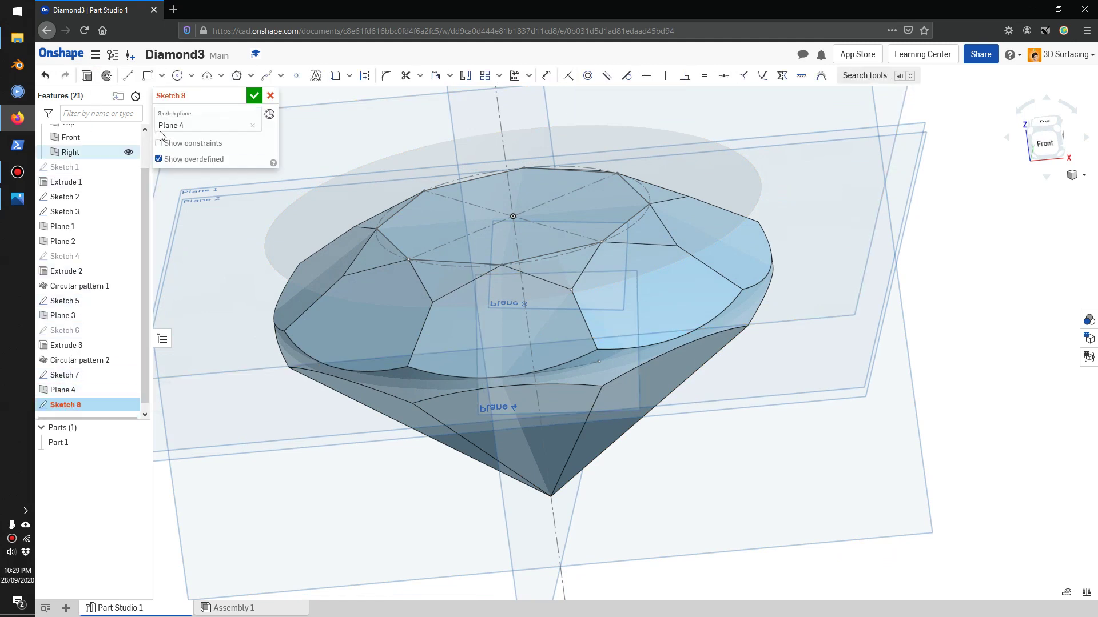
click(178, 75)
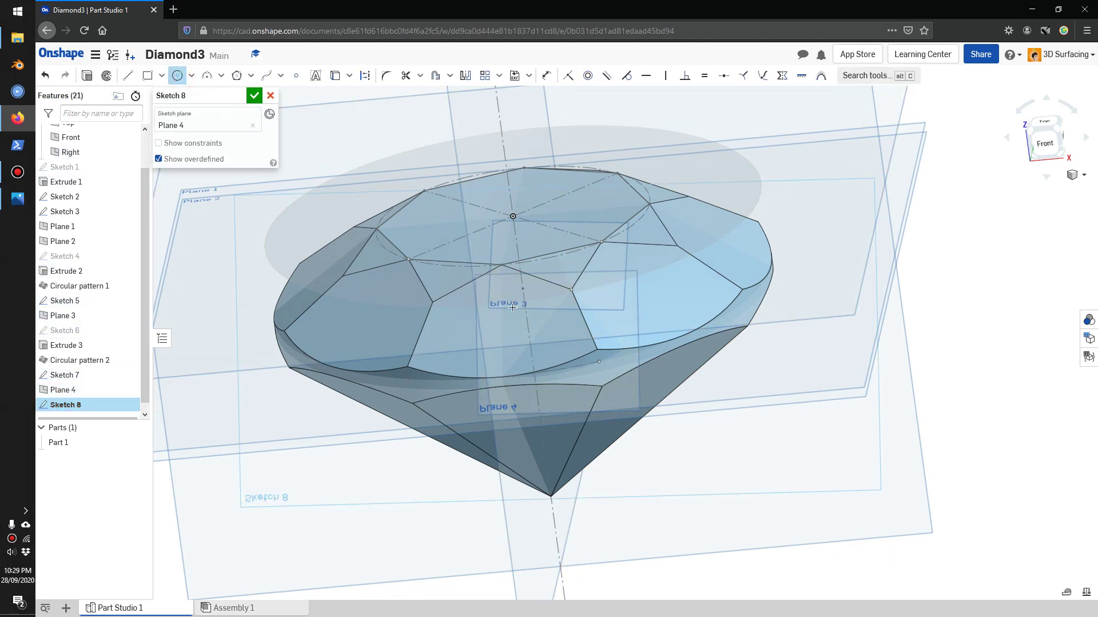
right_click(566, 340)
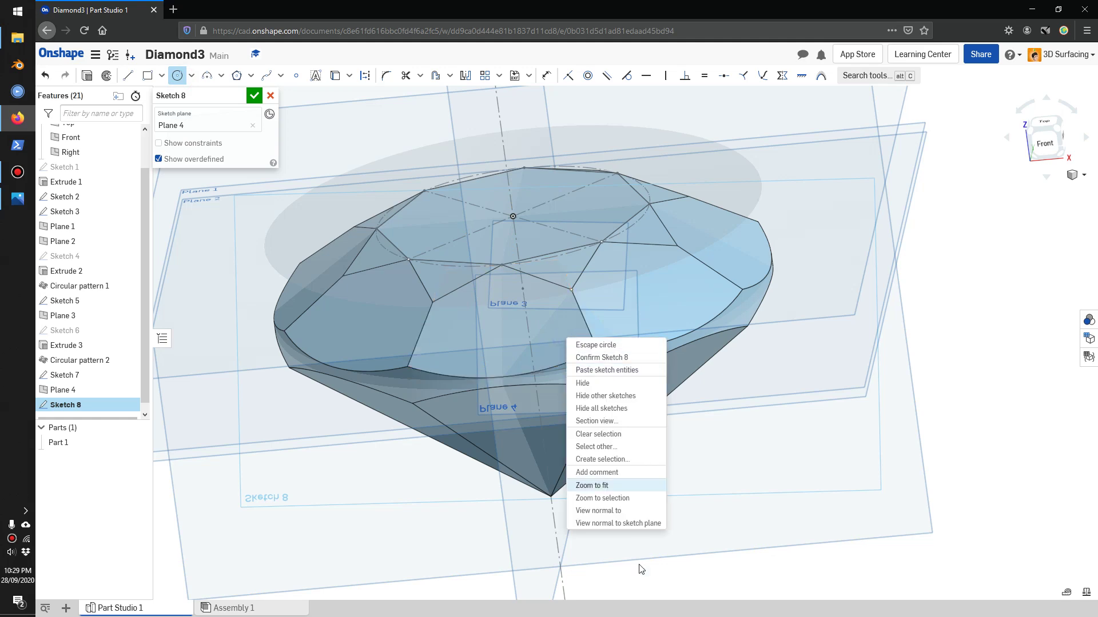
click(626, 522)
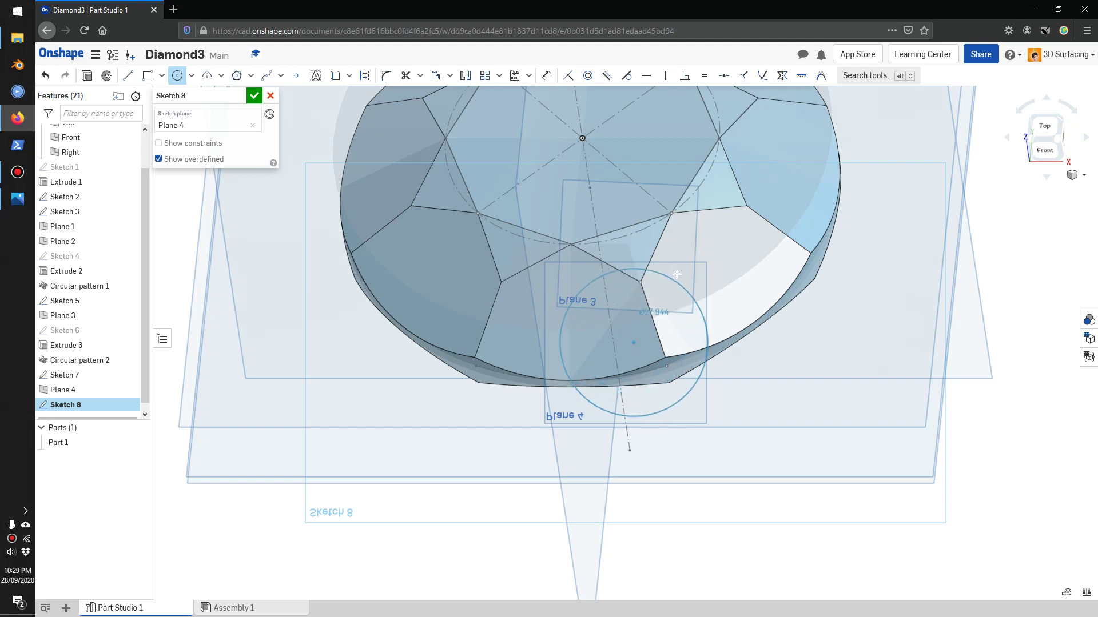
click(693, 298)
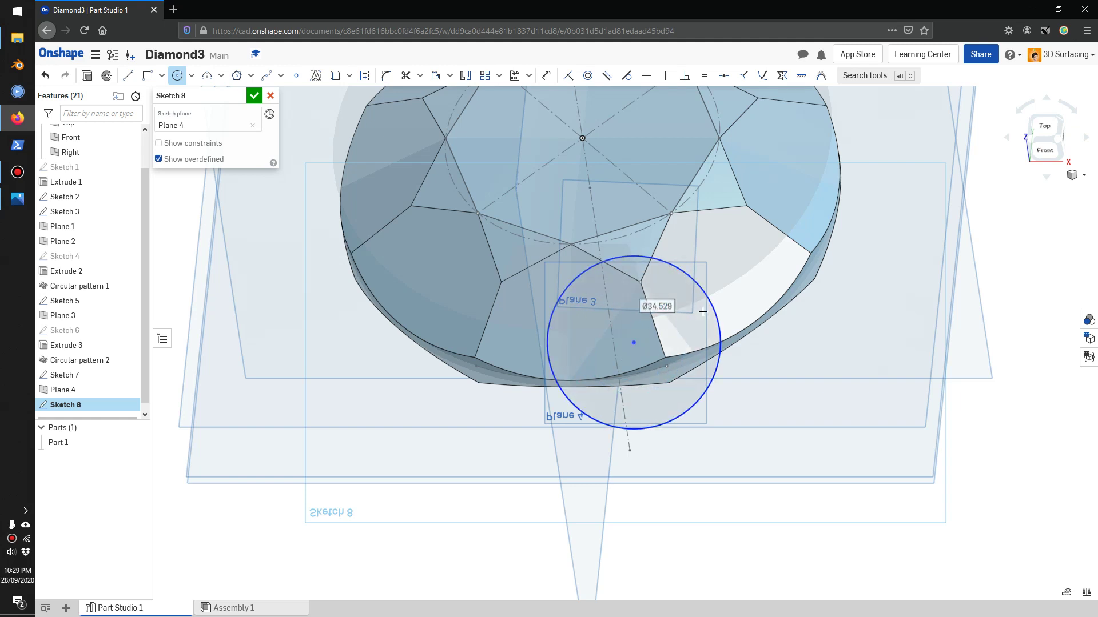
text(35)
key(Return)
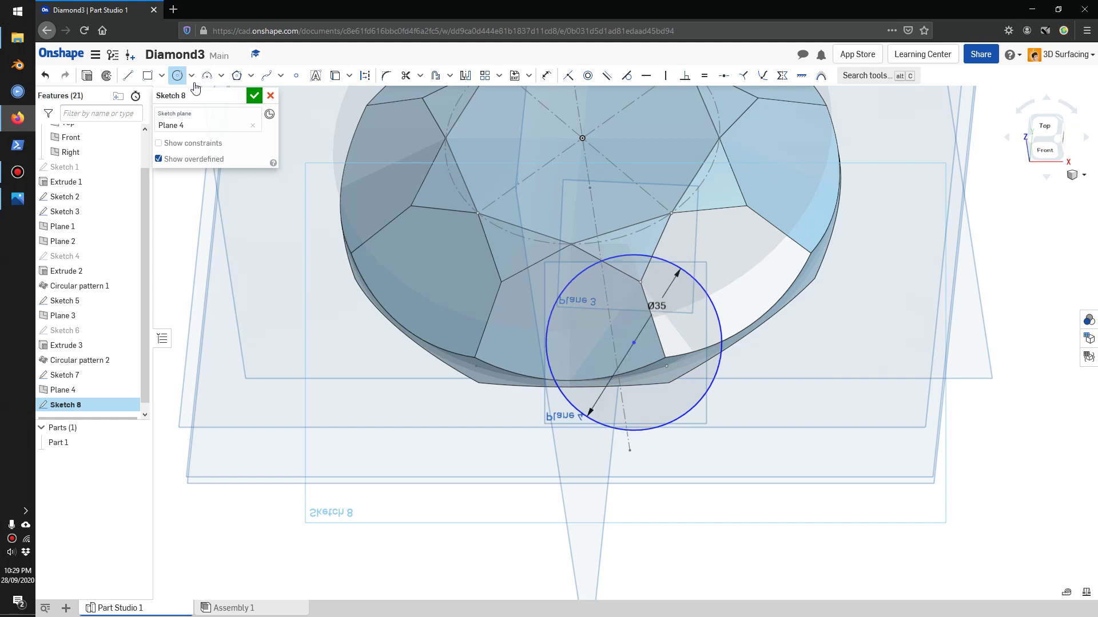
click(254, 95)
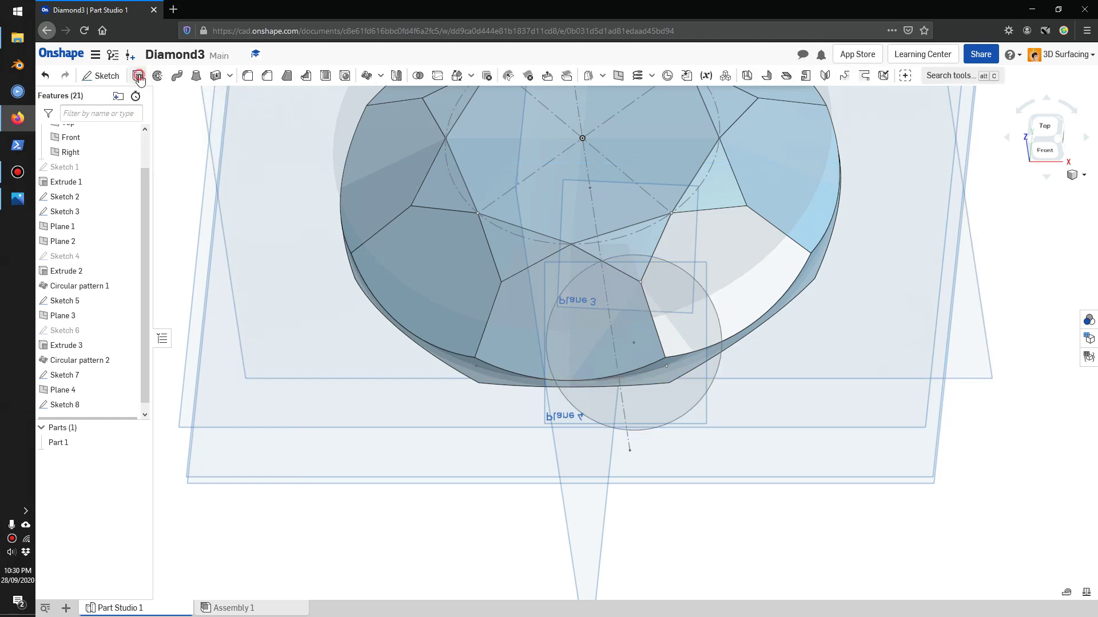
Extrude the Sketch 8 circle as a Through all cut that removes material from Part 1.
click(139, 78)
right_drag(353, 396, 344, 309)
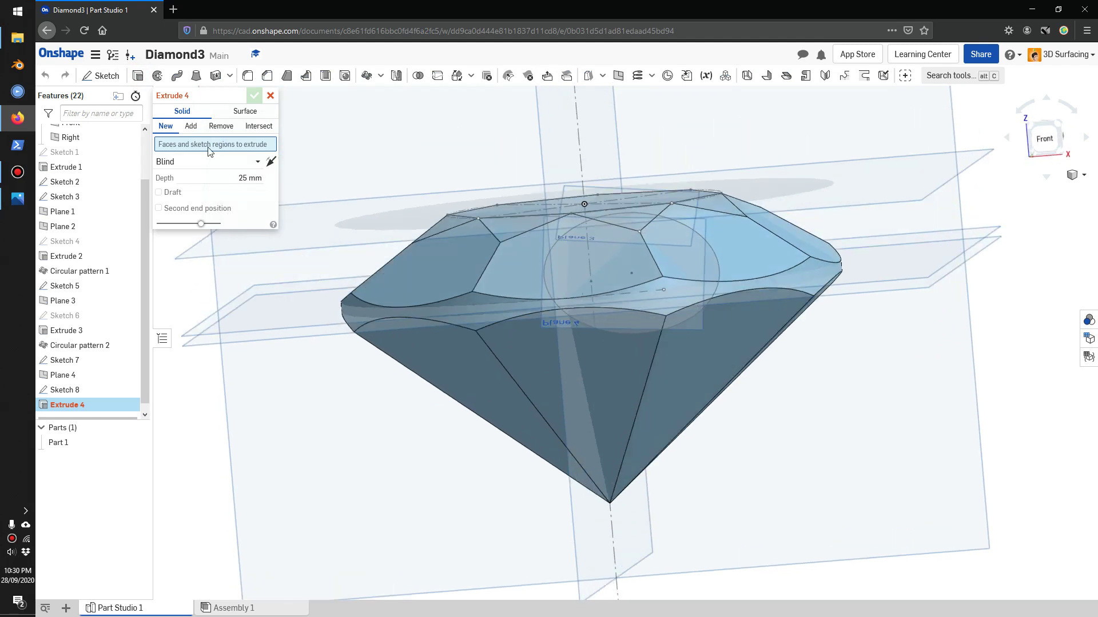
click(217, 127)
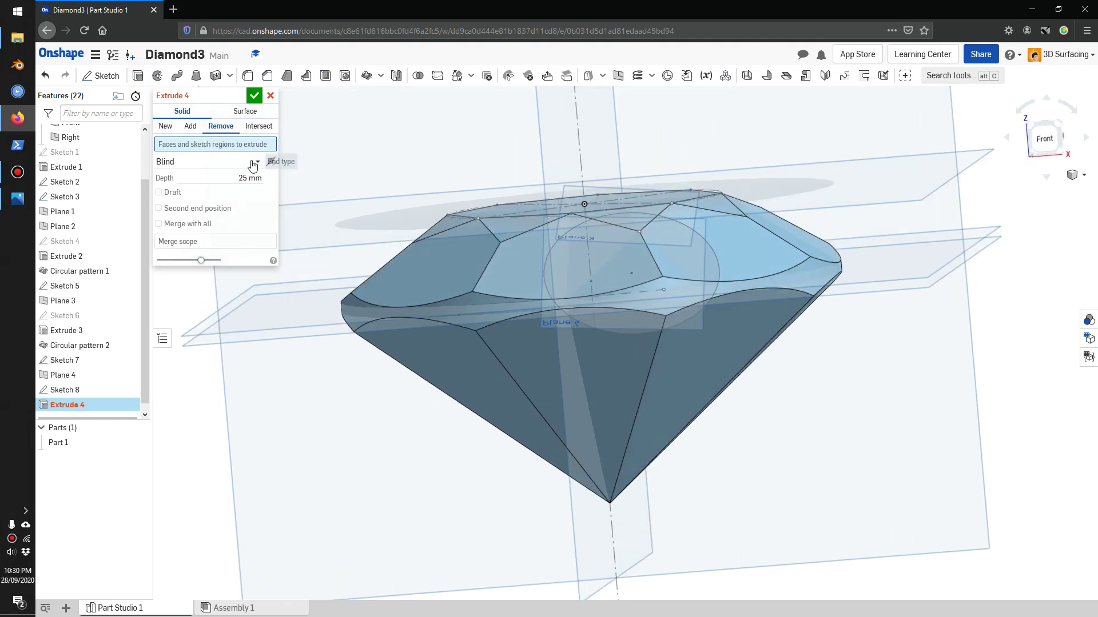
click(544, 276)
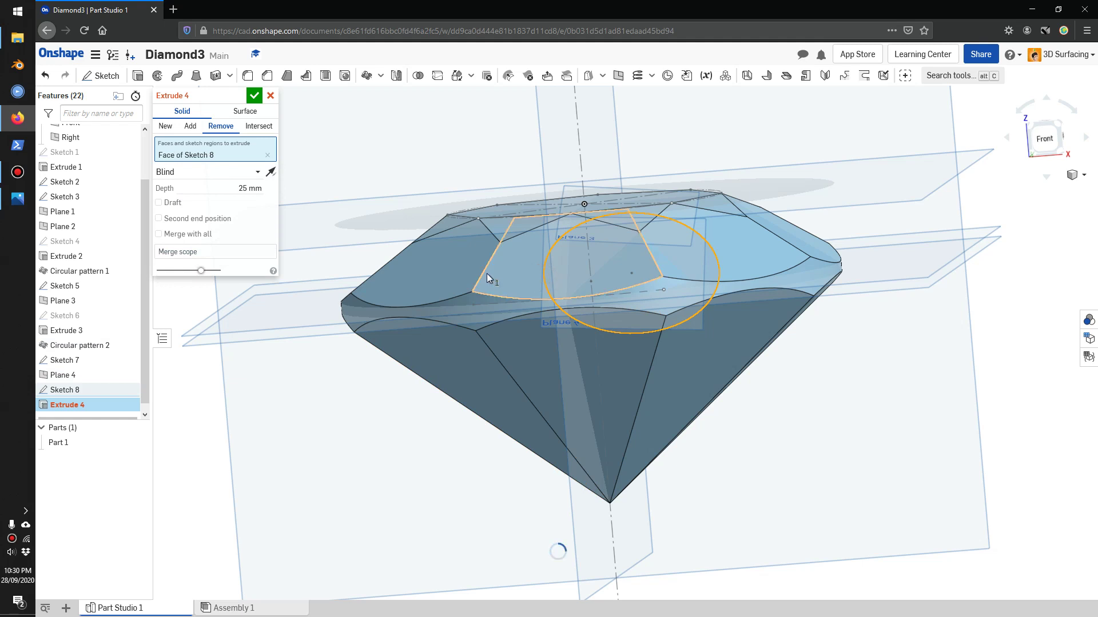
click(262, 171)
click(215, 280)
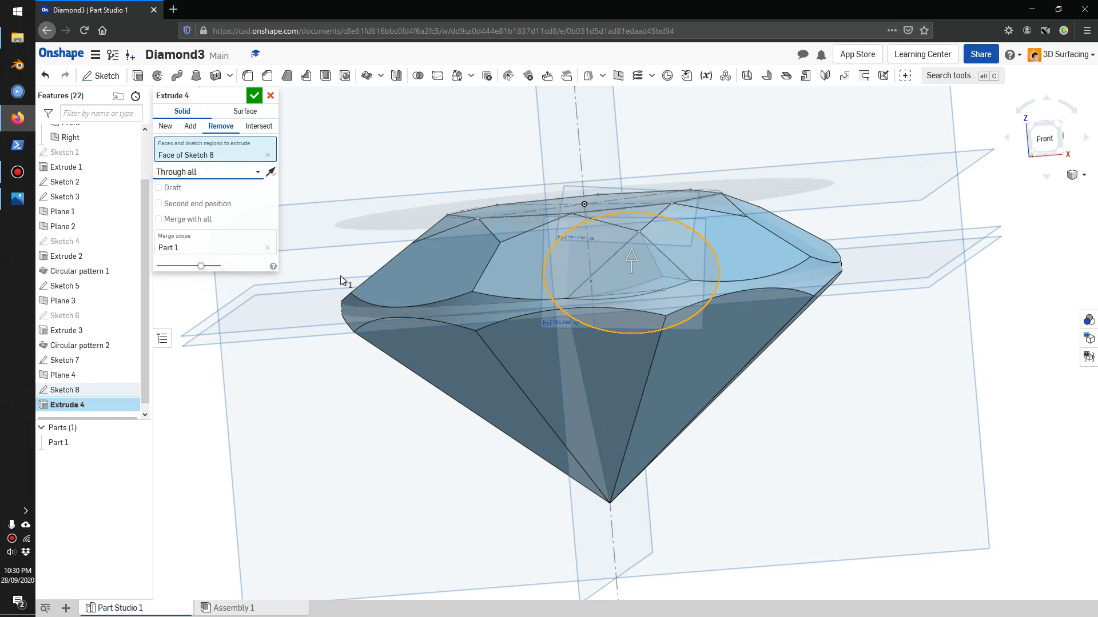
mouse_move(454, 314)
right_down()
mouse_move(455, 285)
mouse_move(457, 320)
right_up()
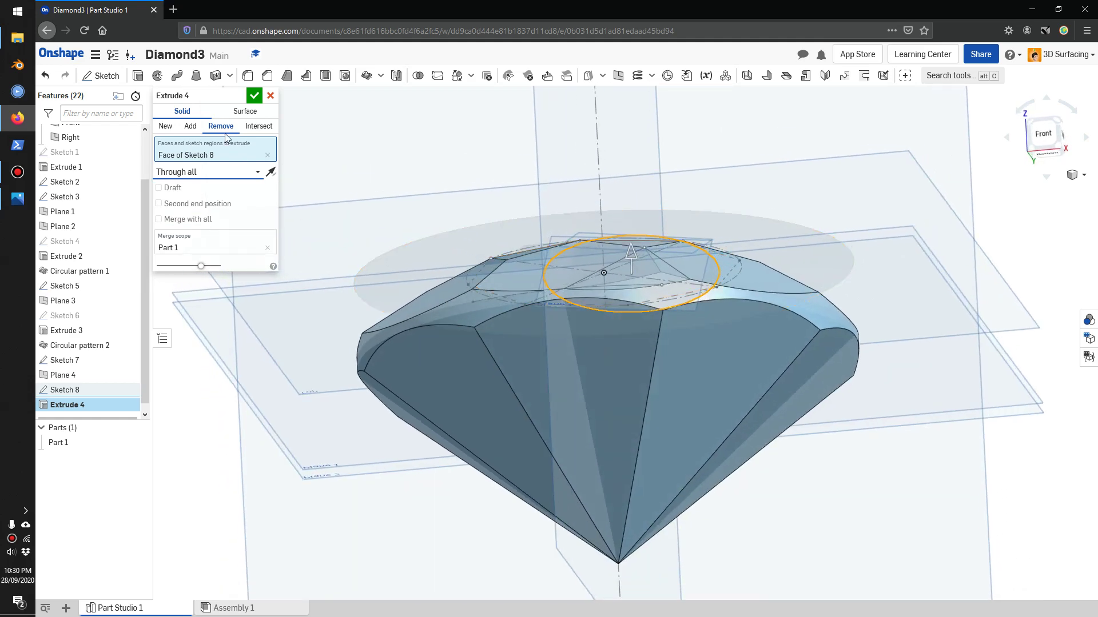
click(257, 101)
Mirror the Extrude 4 facet cut across the Right plane as a feature mirror.
scroll(438, 327, up, 3)
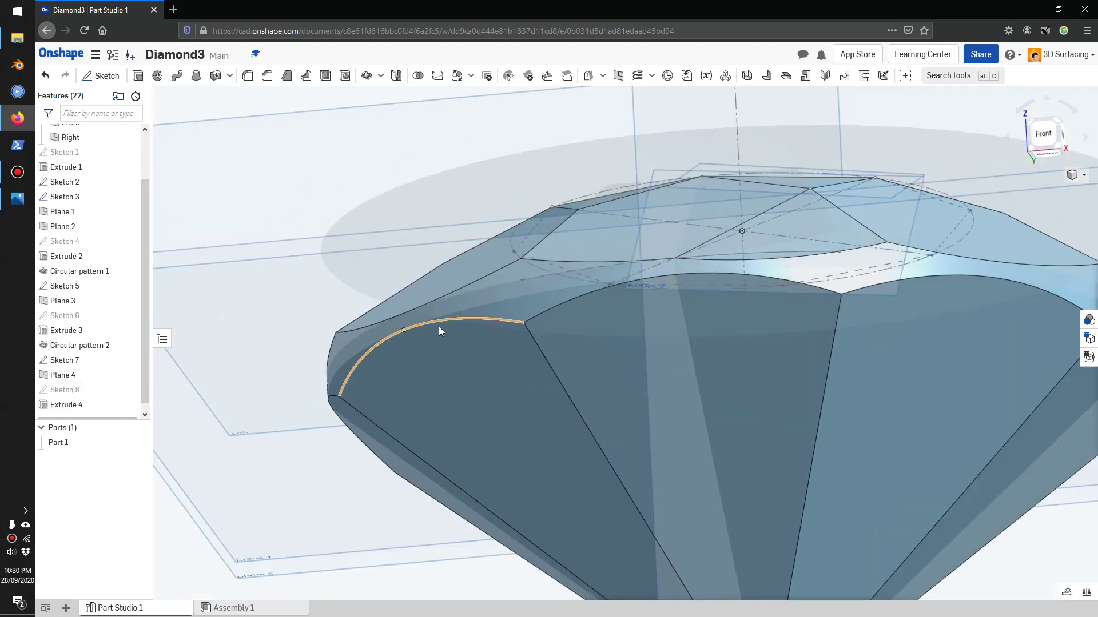
scroll(527, 328, down, 6)
right_drag(749, 334, 780, 324)
scroll(702, 318, down, 3)
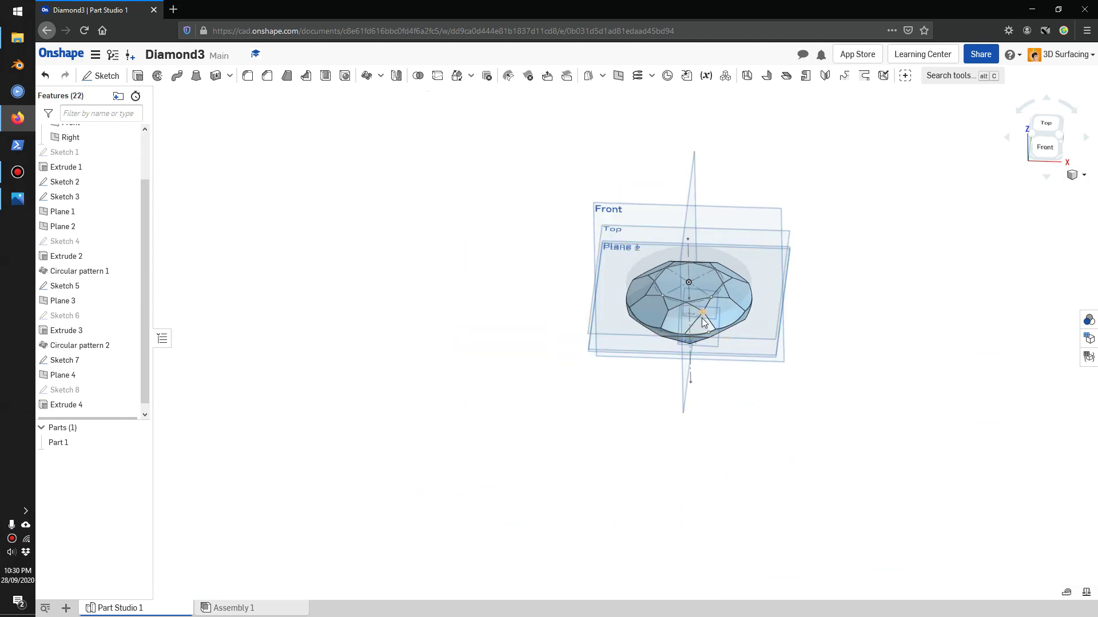
scroll(711, 329, up, 6)
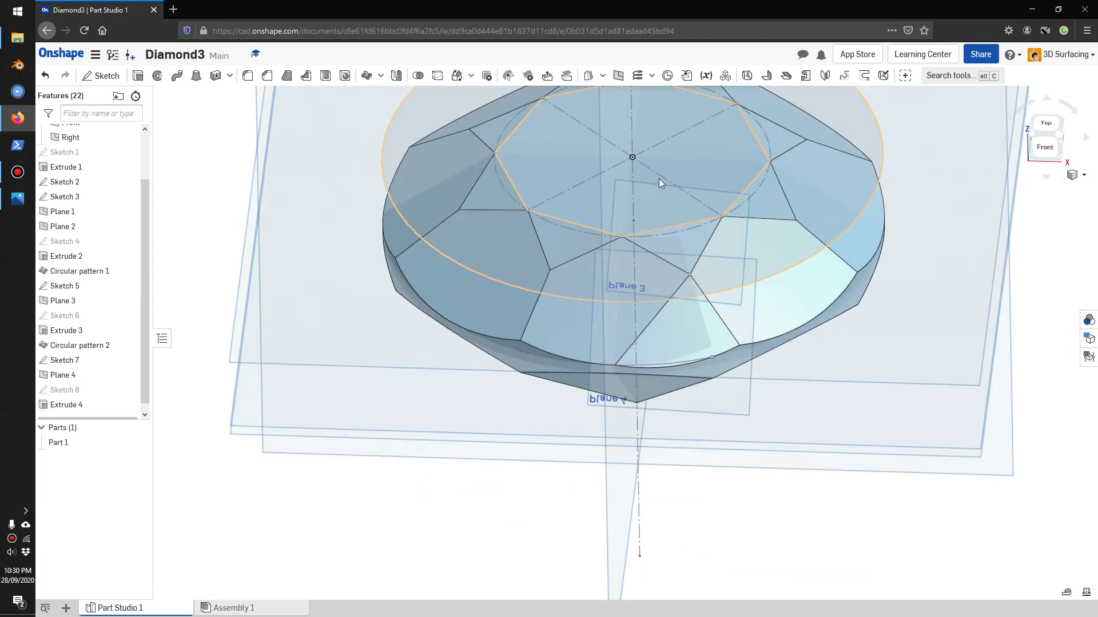
click(393, 76)
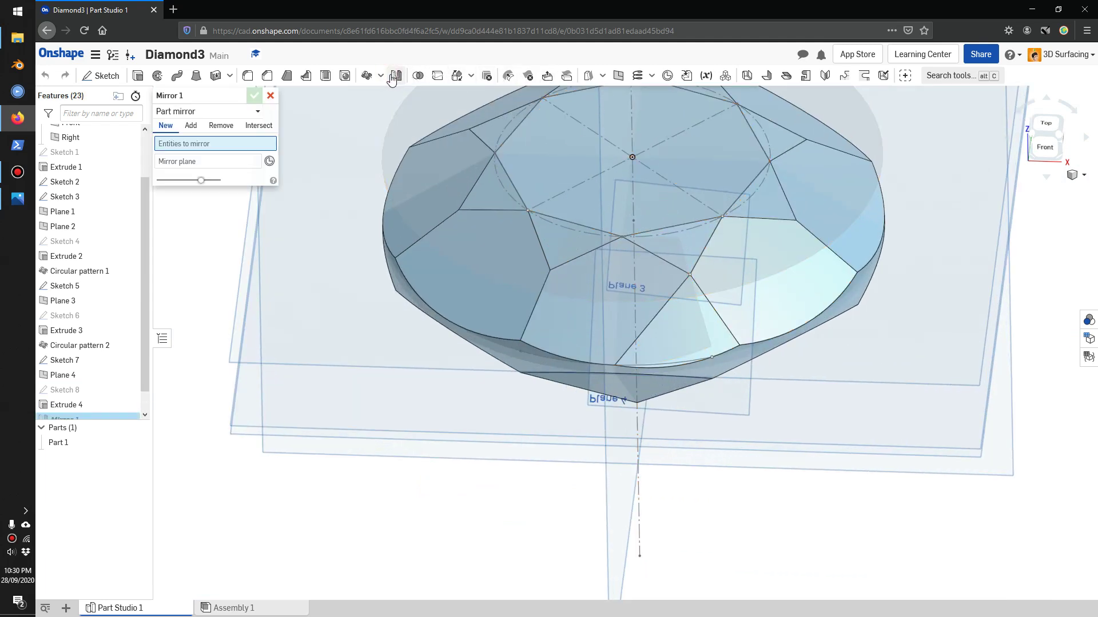
click(196, 110)
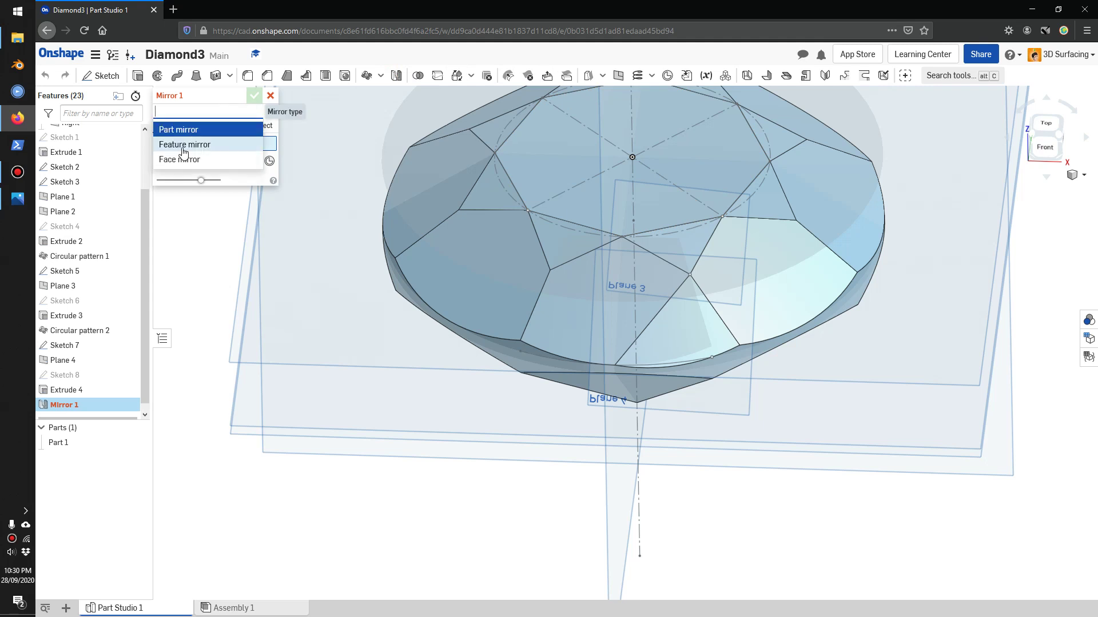
click(183, 145)
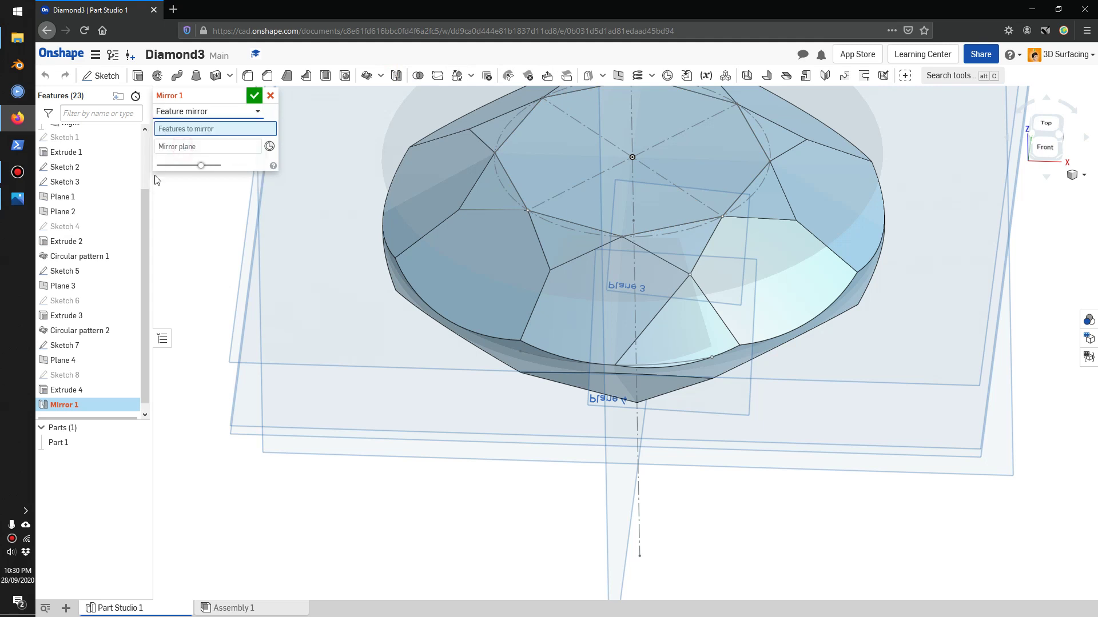
click(76, 391)
right_drag(581, 581, 512, 554)
click(514, 542)
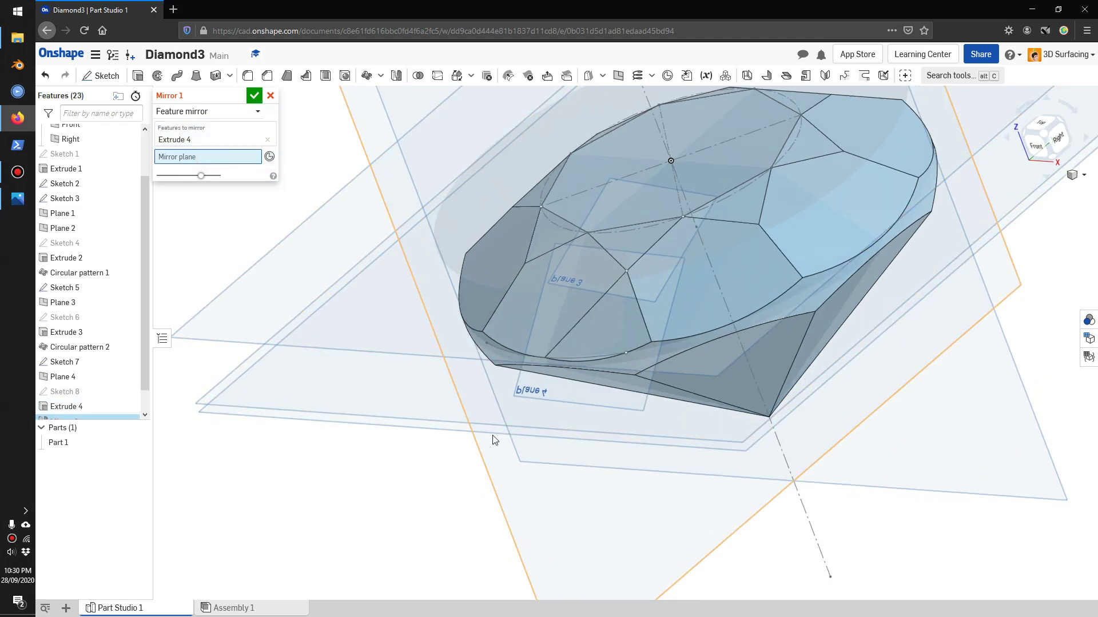
click(488, 471)
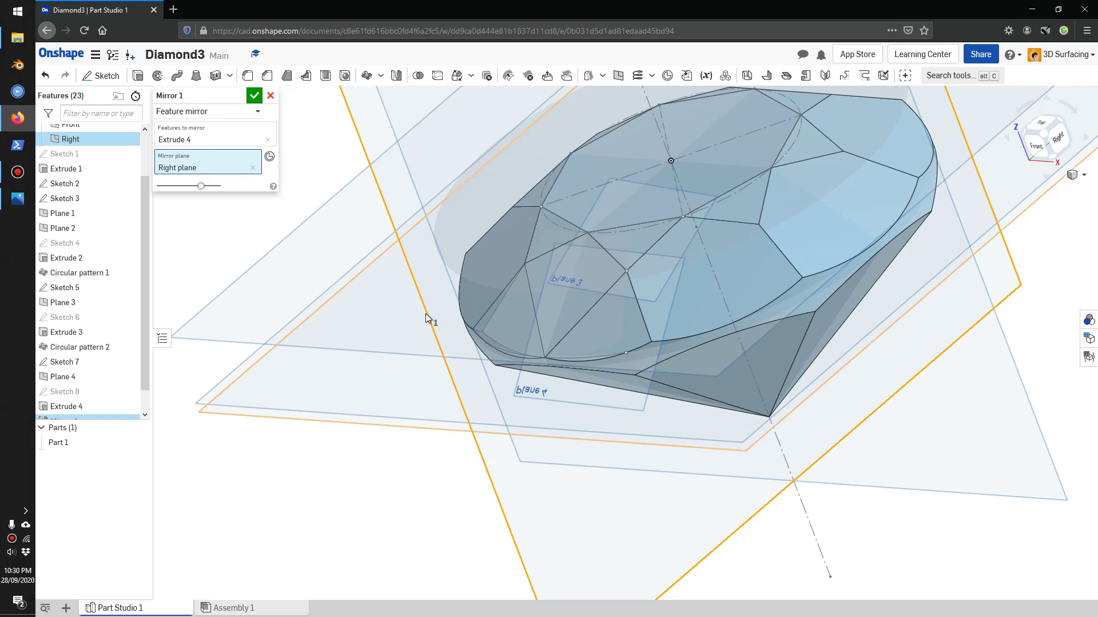
click(254, 95)
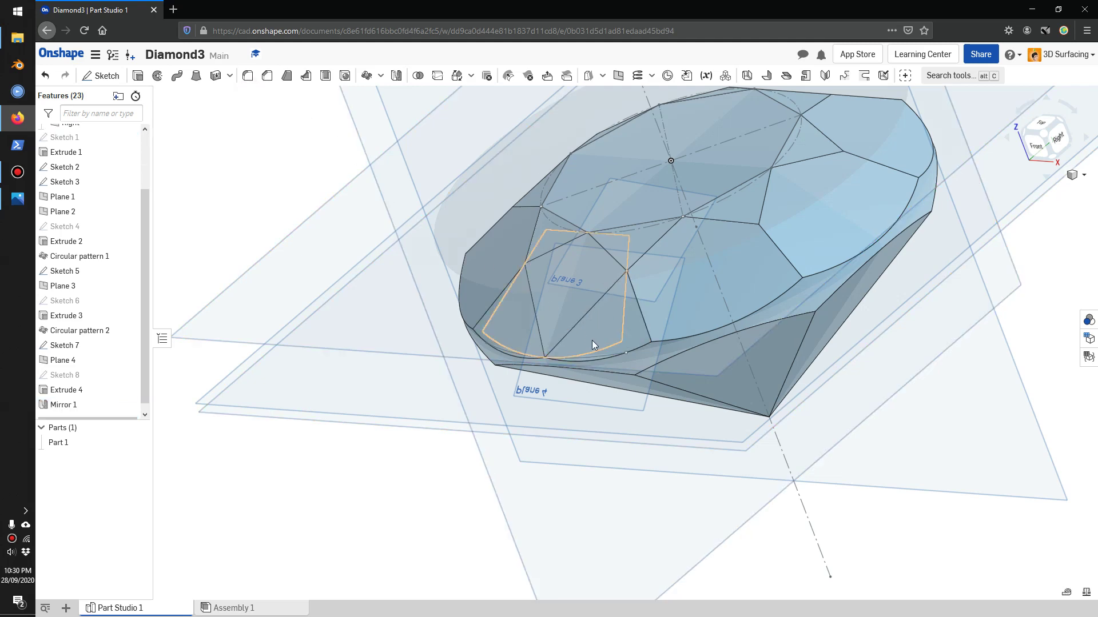
Circularly pattern the Extrude 4 feature about the vertical Sketch 3 axis with 8 instances over 360 degrees, applied per instance.
key(shift+1)
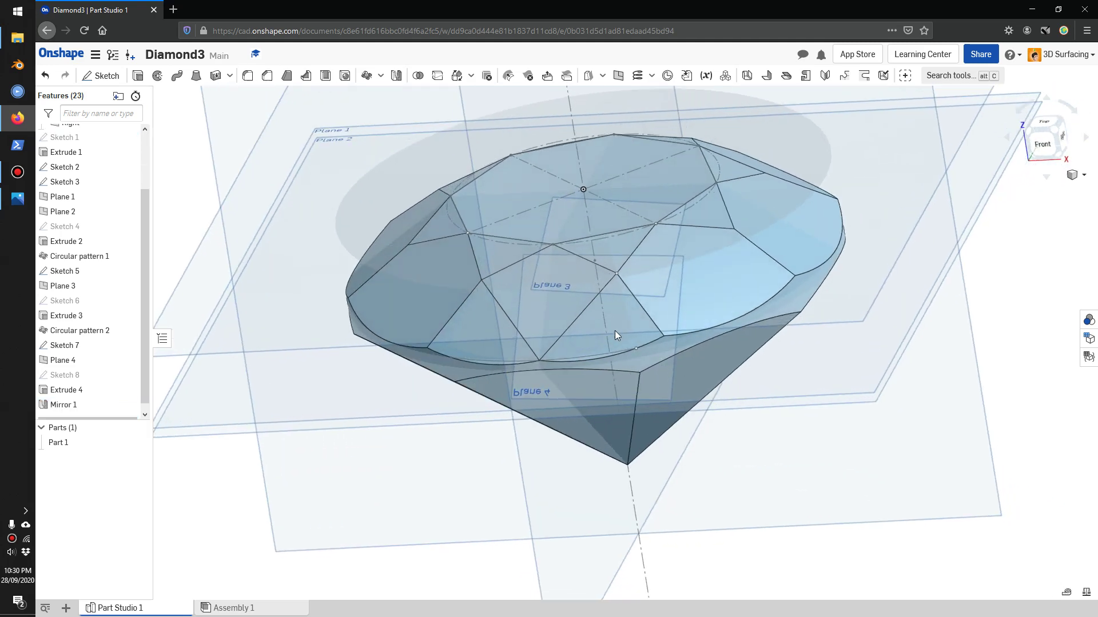
right_drag(629, 321, 622, 328)
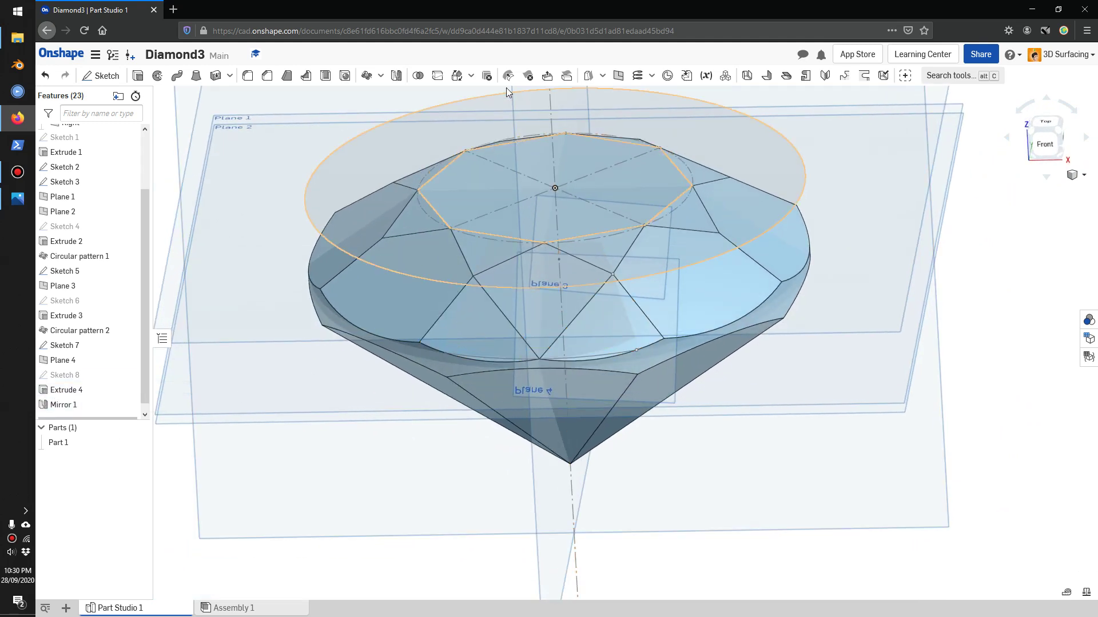
click(366, 78)
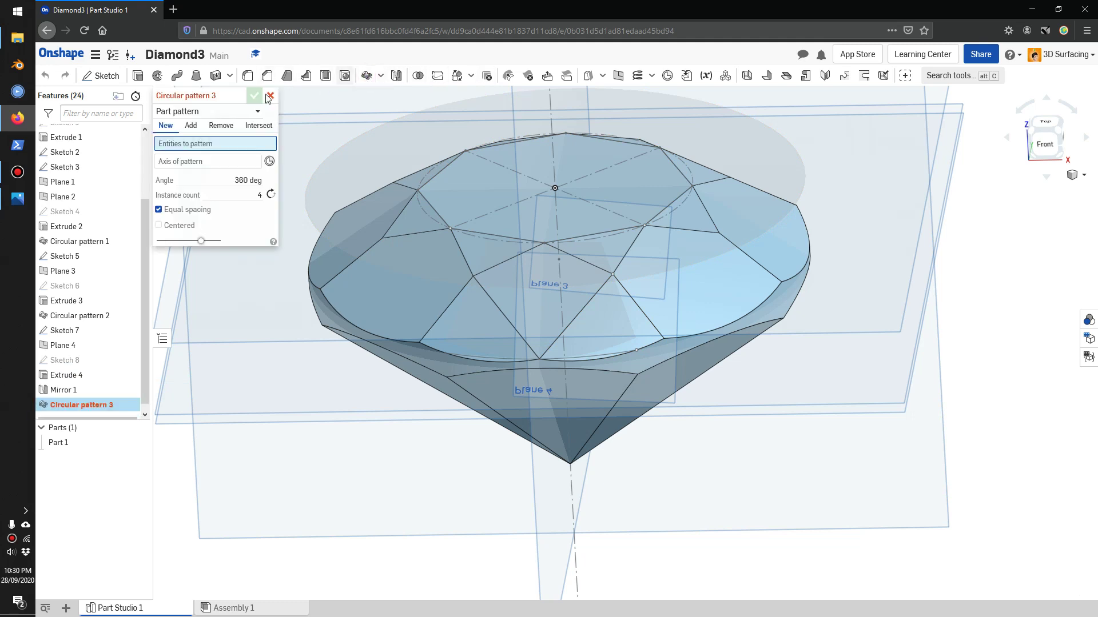
click(203, 112)
click(191, 143)
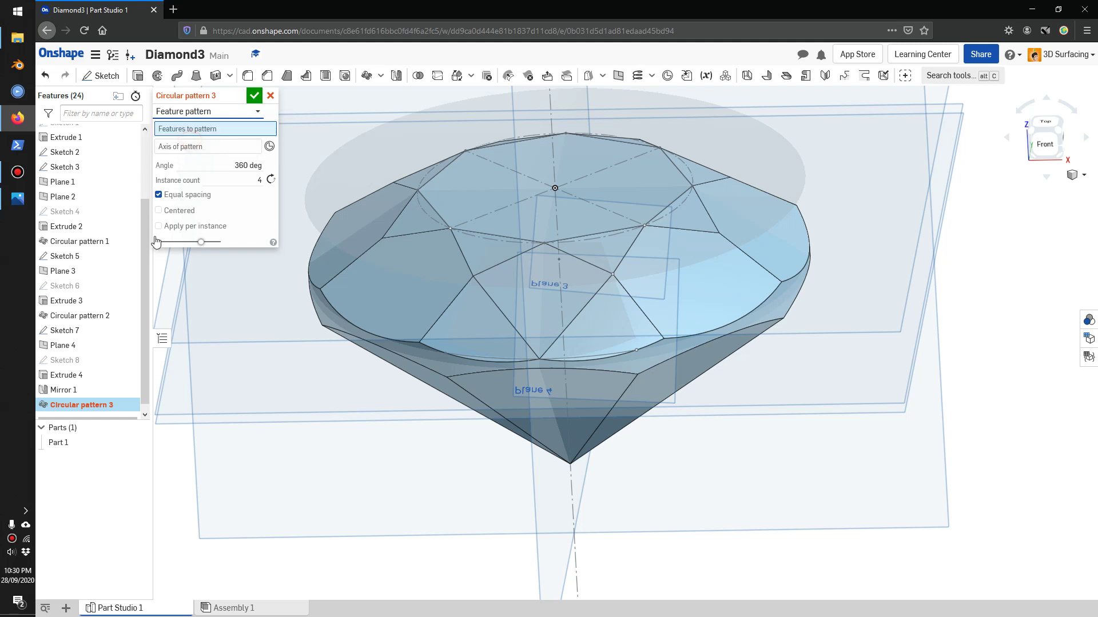
click(70, 375)
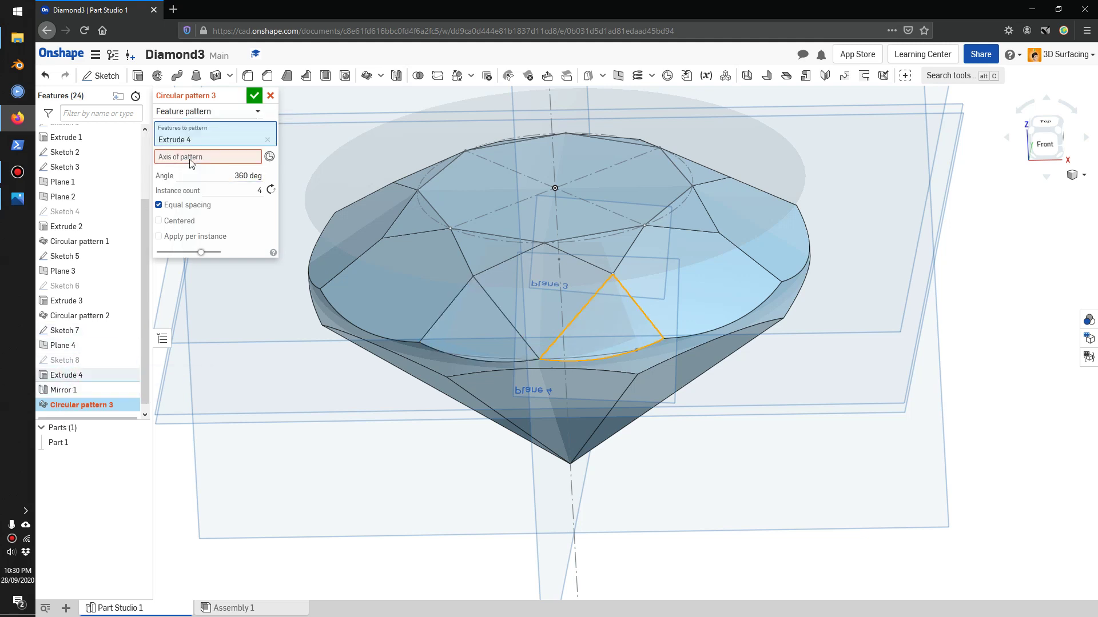
click(550, 115)
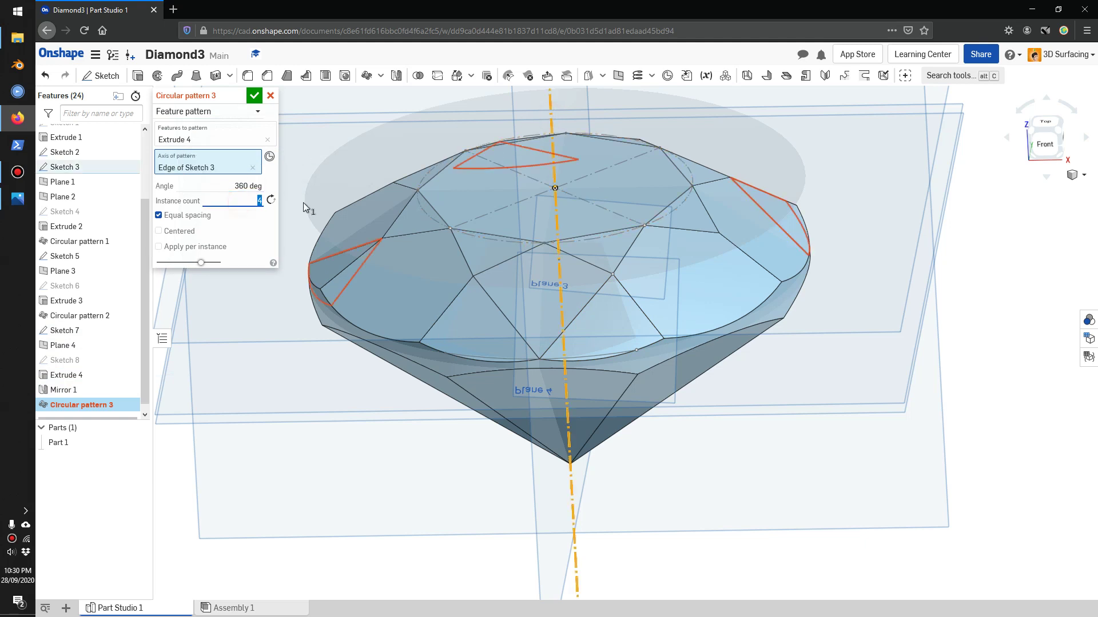
text(8)
key(Return)
click(193, 250)
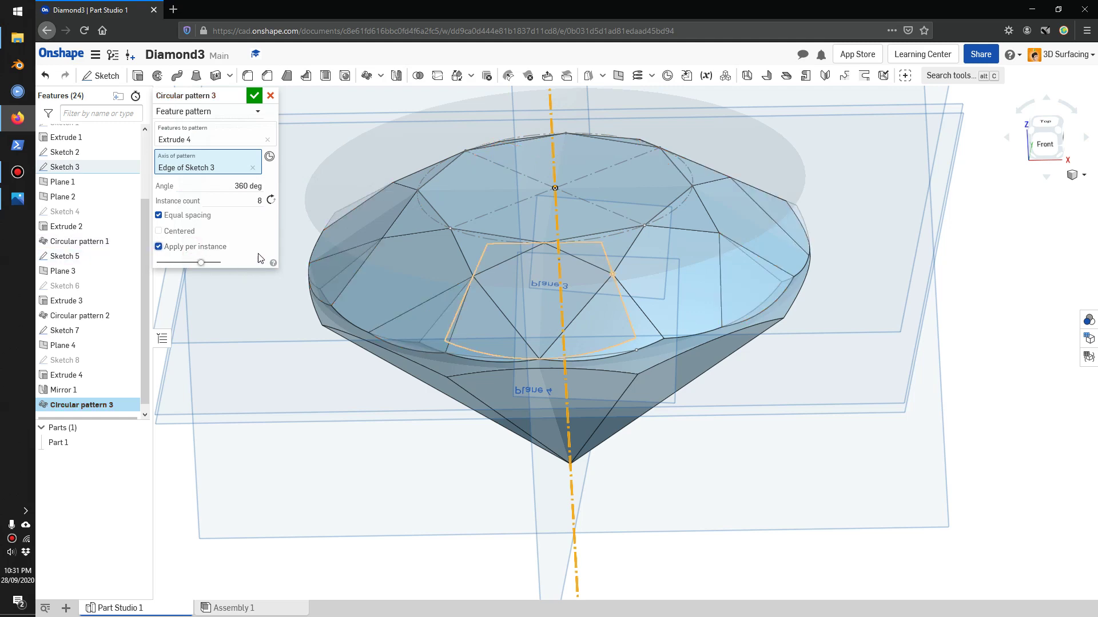
key(Return)
Circularly pattern the Mirror 1 feature about the vertical Sketch 3 axis with 8 instances, applied per instance.
mouse_move(385, 417)
right_down()
mouse_move(353, 397)
mouse_move(312, 447)
mouse_move(379, 411)
mouse_move(395, 440)
mouse_move(404, 416)
right_up()
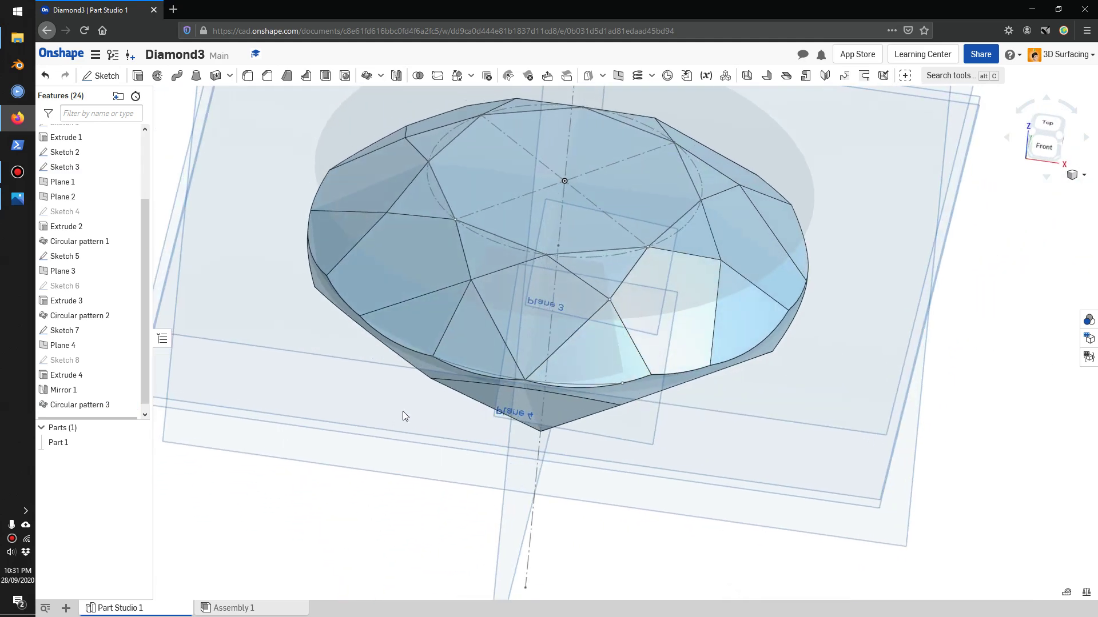
click(68, 390)
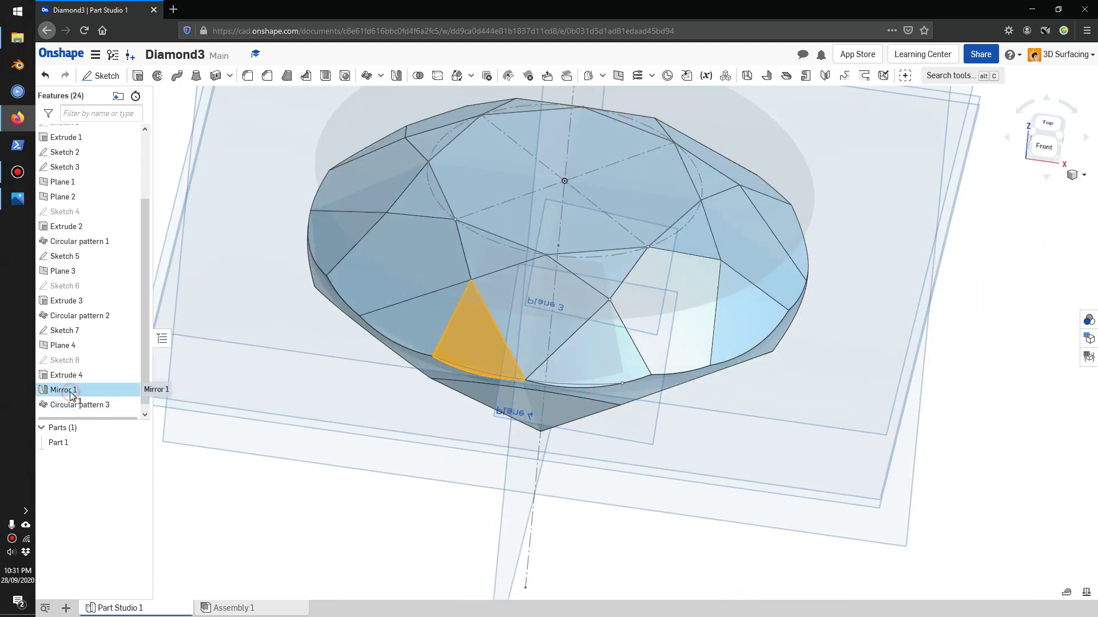
click(366, 77)
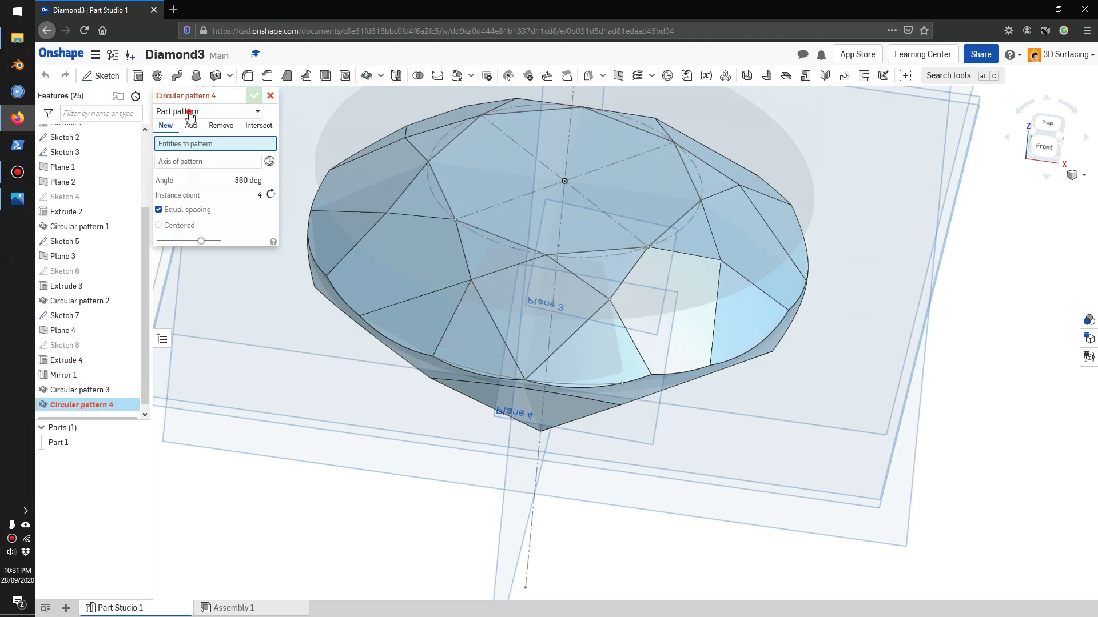
click(191, 114)
click(191, 144)
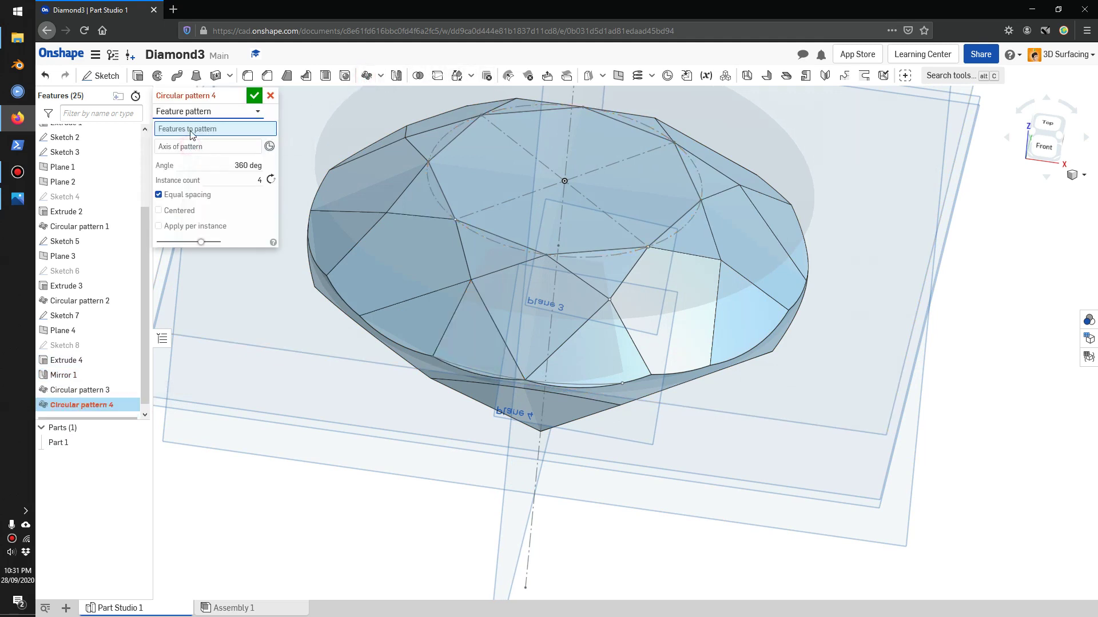
click(63, 376)
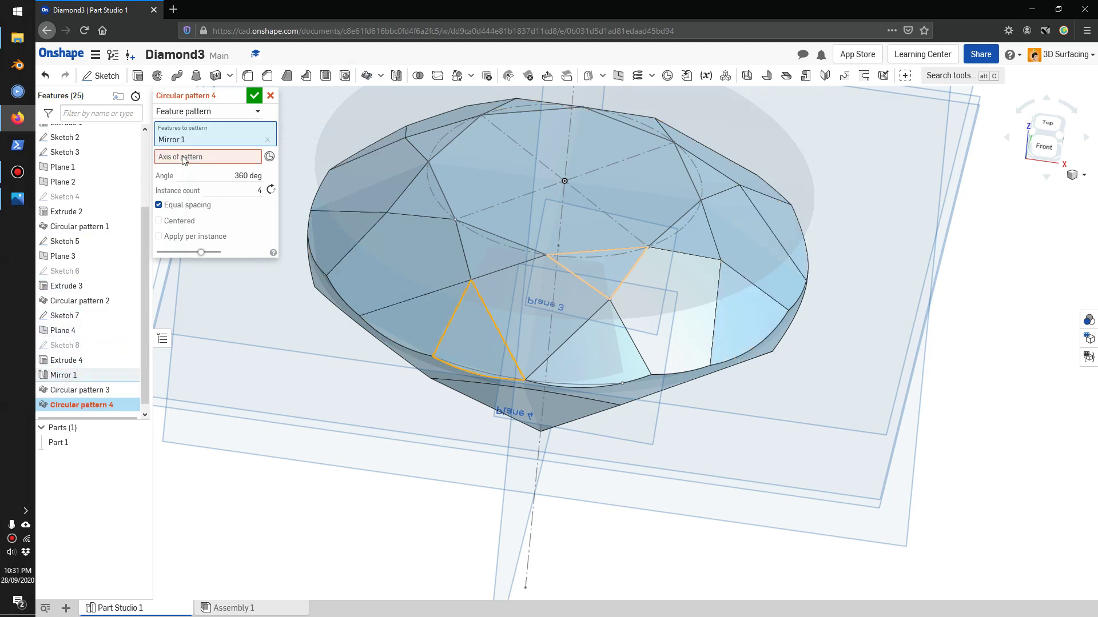
click(570, 139)
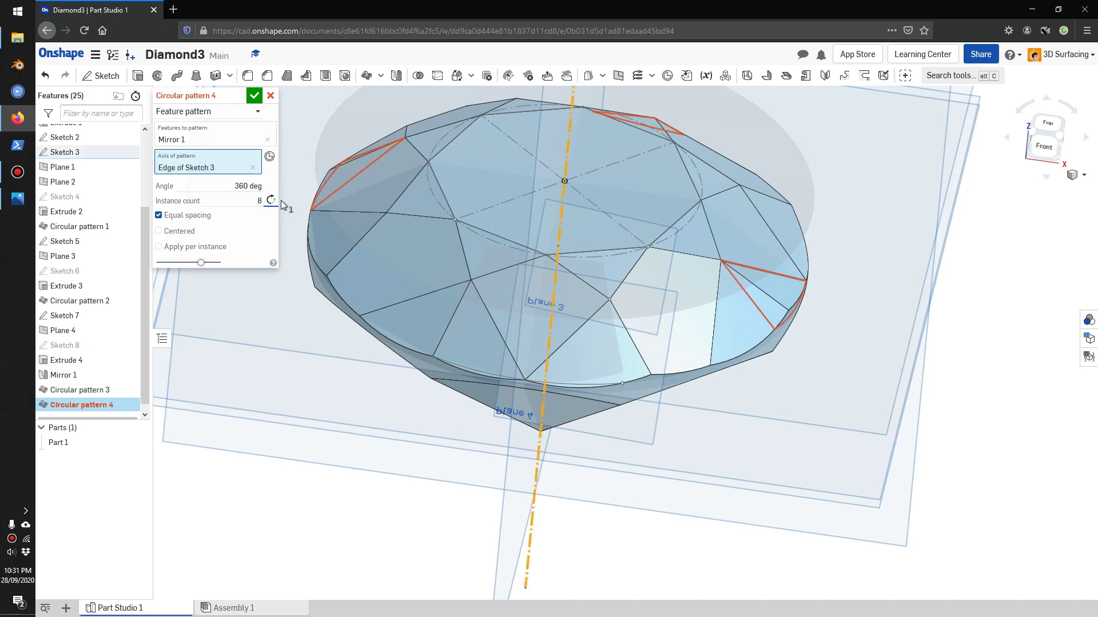
click(181, 247)
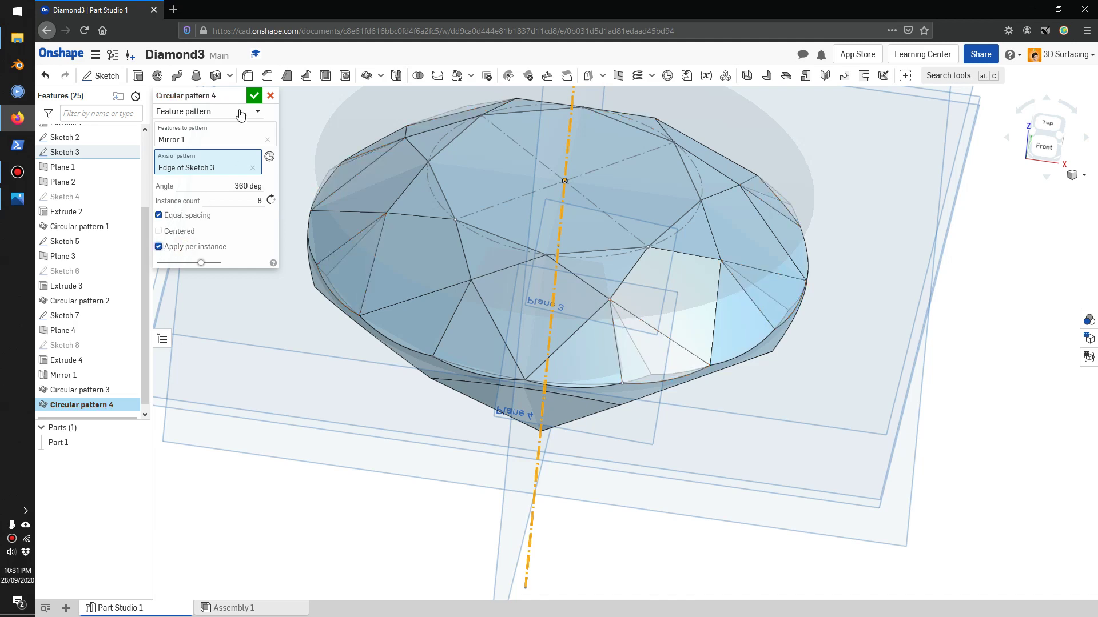
click(254, 96)
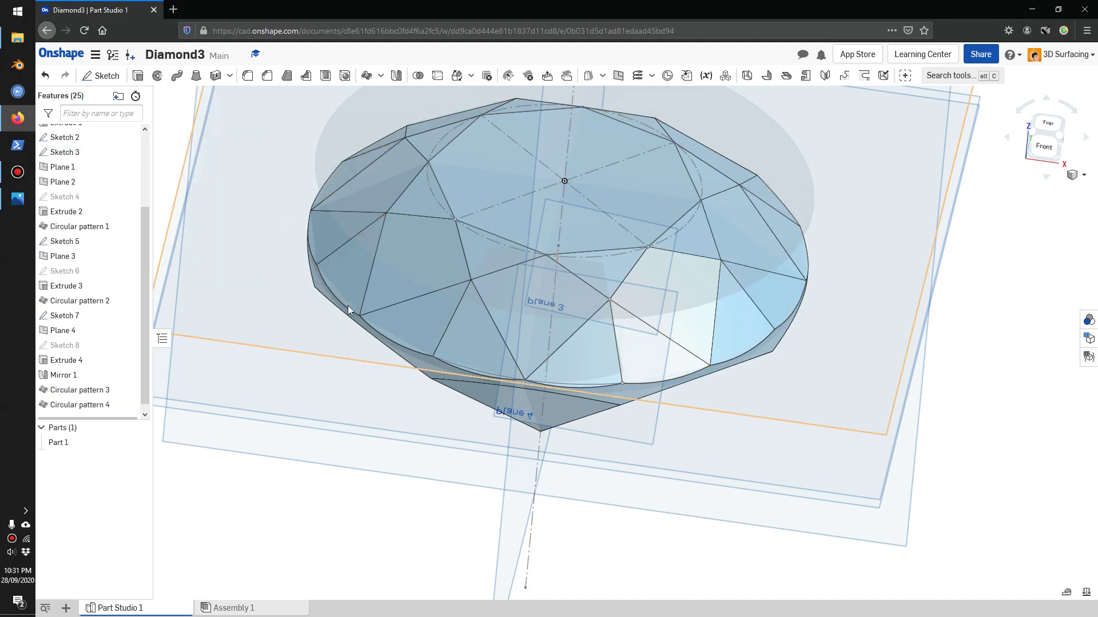
Start a new sketch on the front pavilion facet, a face of Extrude 2, and view it normal to the sketch plane.
scroll(366, 306, up, 3)
scroll(392, 312, down, 5)
right_drag(579, 307, 592, 281)
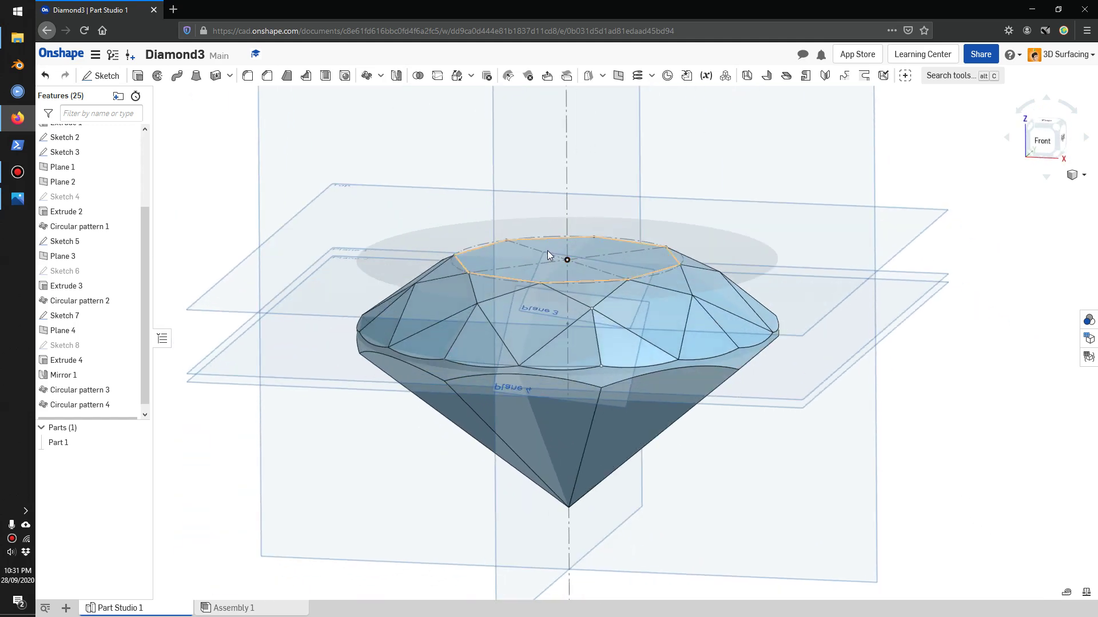
scroll(547, 252, up, 3)
scroll(549, 252, down, 5)
right_drag(743, 360, 773, 326)
scroll(778, 328, up, 3)
click(706, 276)
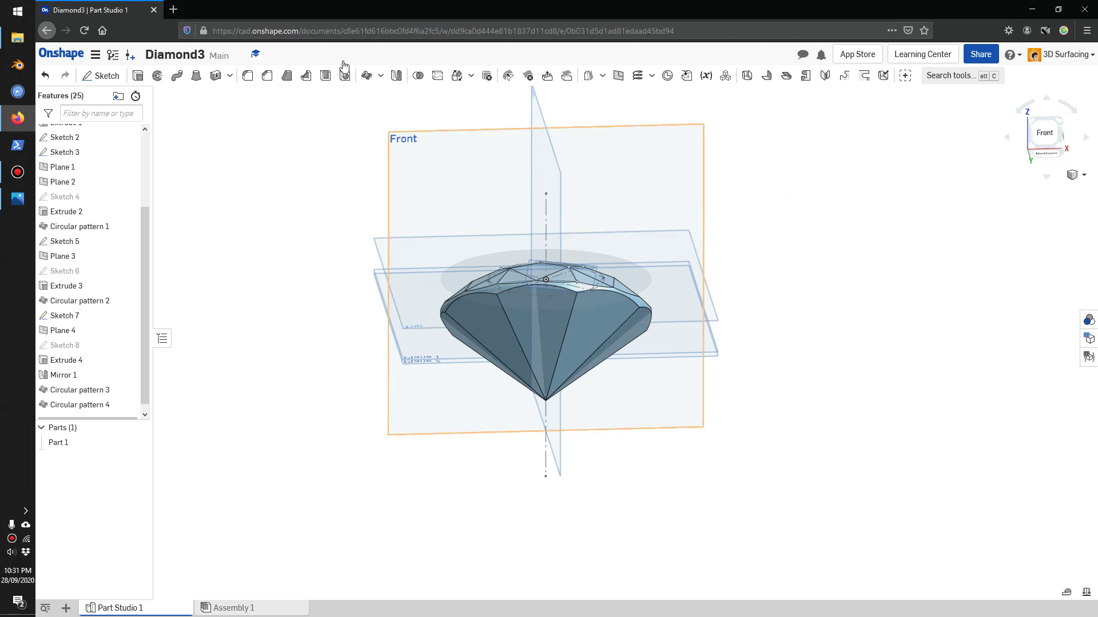
click(102, 75)
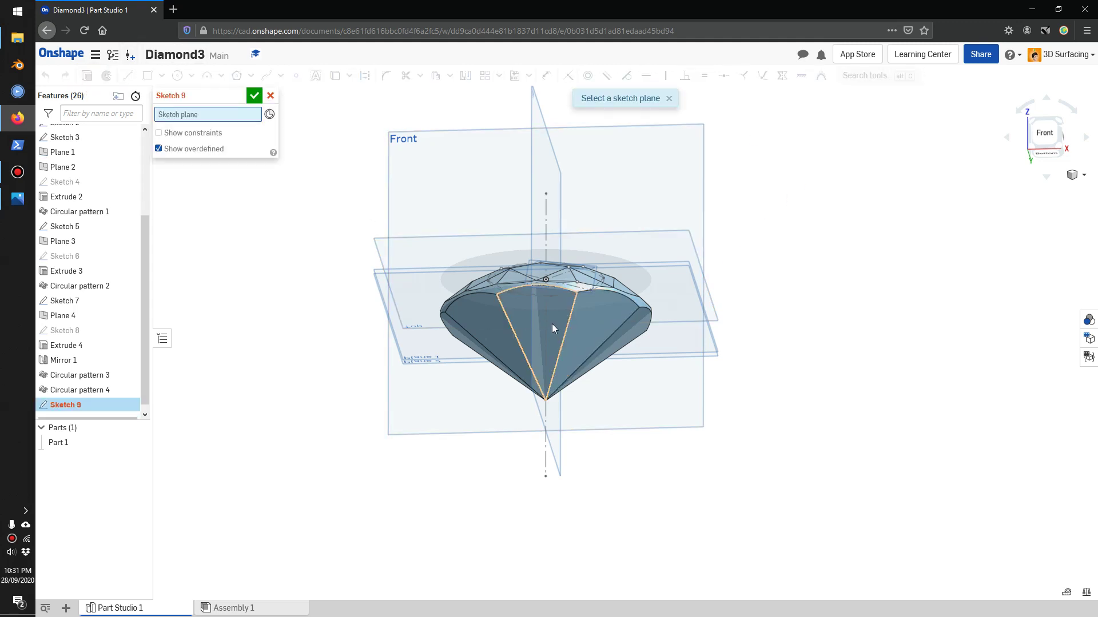
click(552, 325)
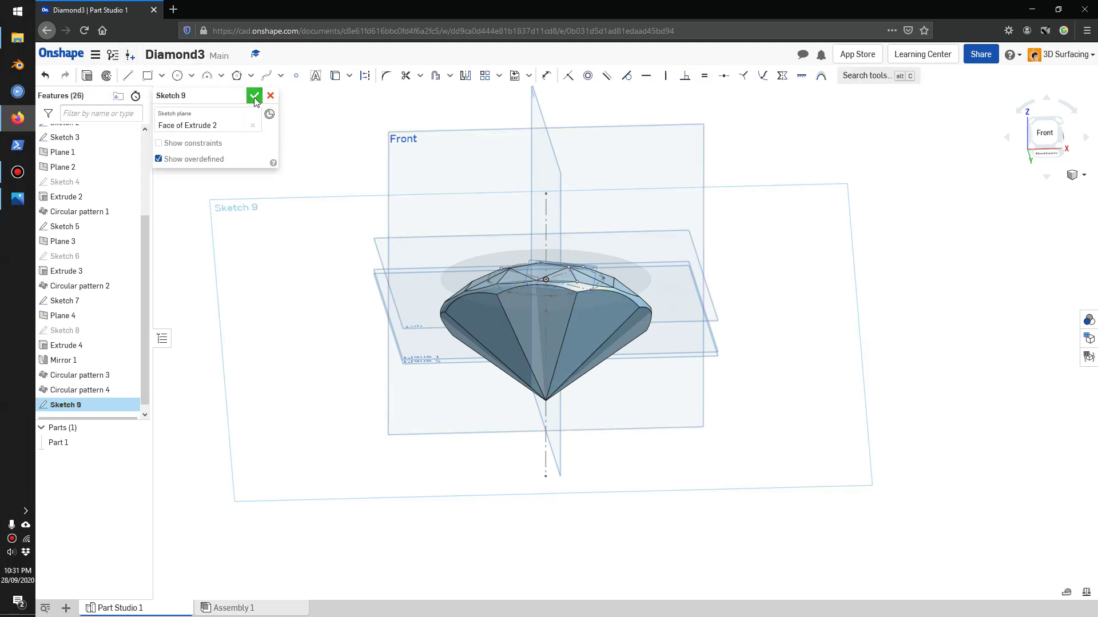
scroll(564, 343, down, 2)
scroll(577, 344, up, 4)
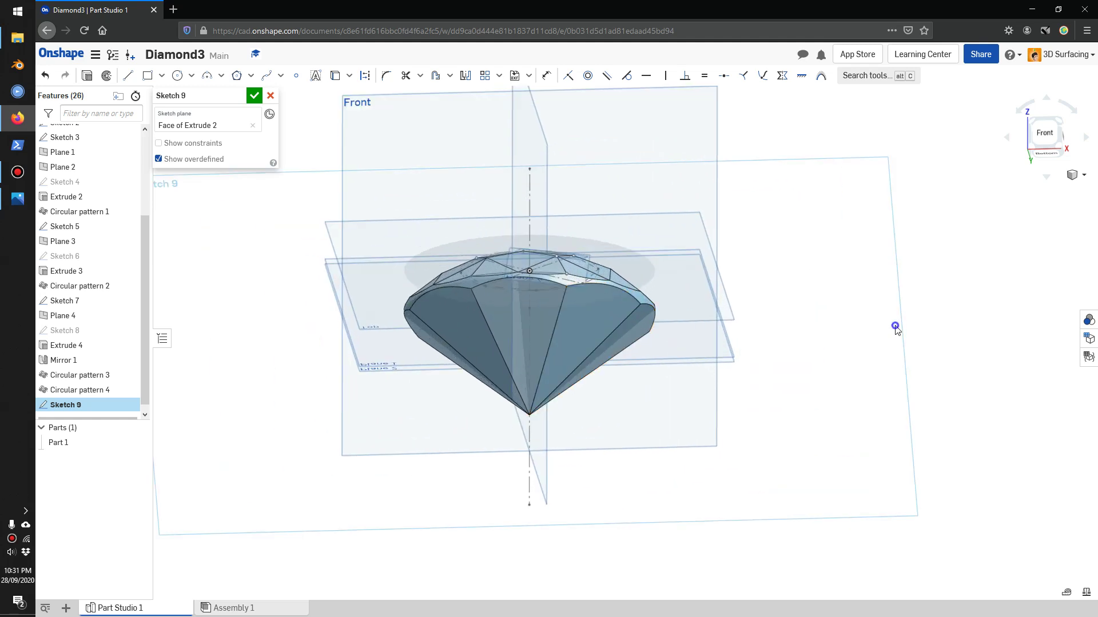
right_click(896, 328)
click(923, 425)
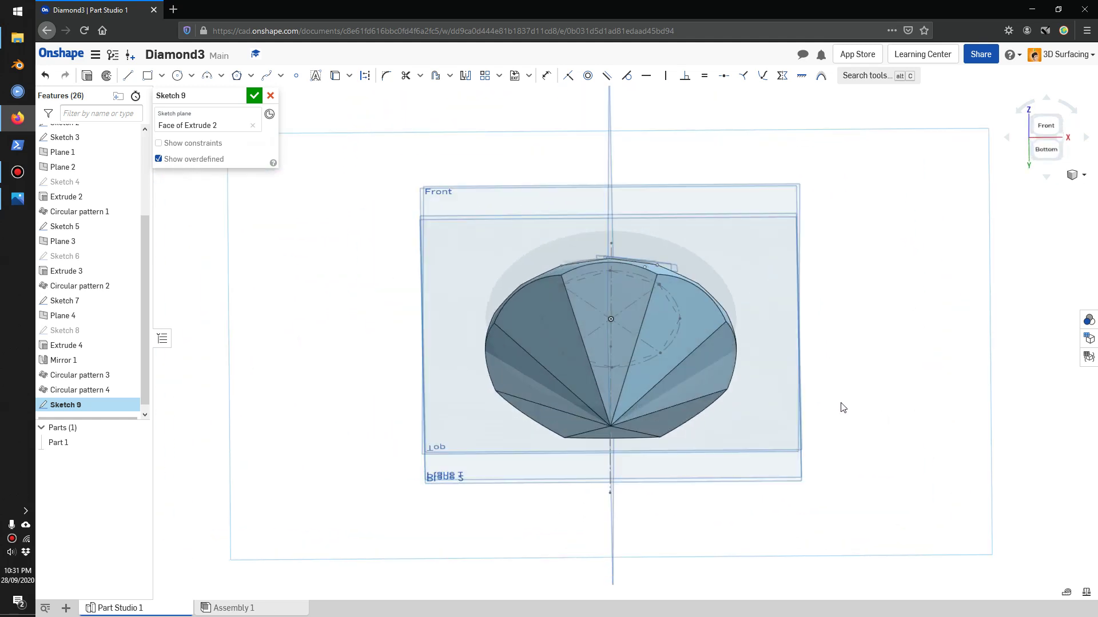
Place a sketch point on the front pavilion facet's right-hand edge, dimension it 25 mm from the bottom tip, and accept the sketch.
click(294, 76)
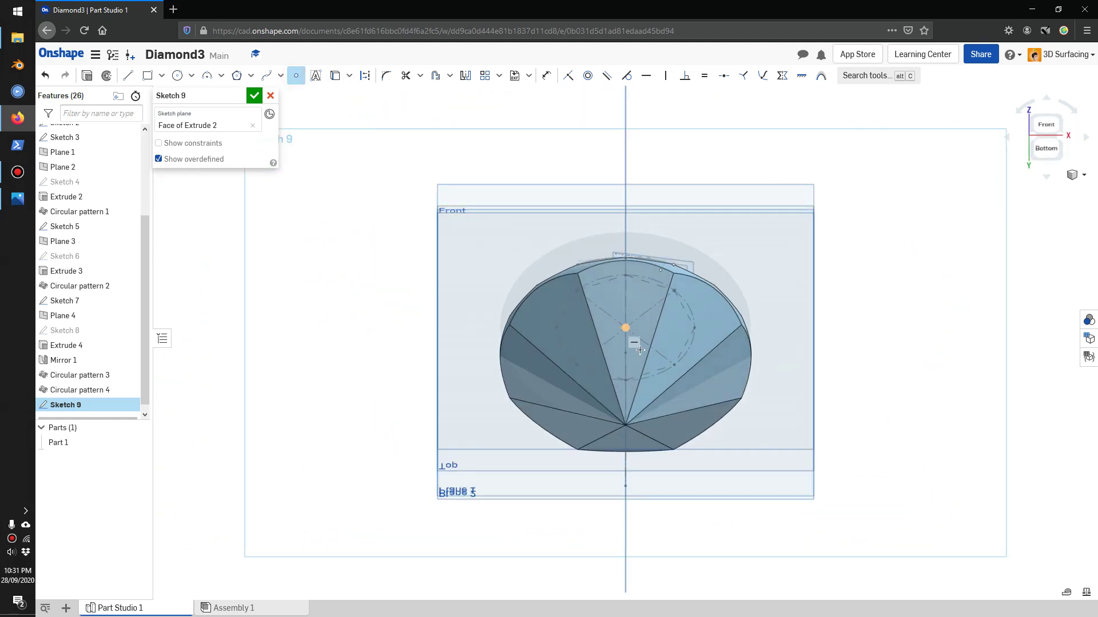
click(645, 364)
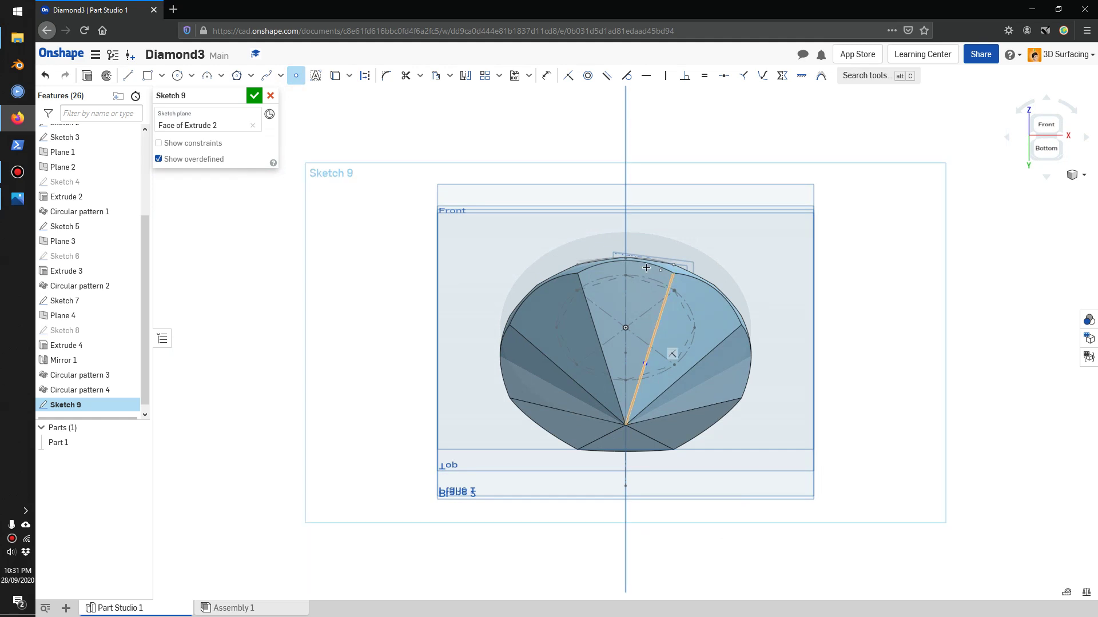
click(546, 75)
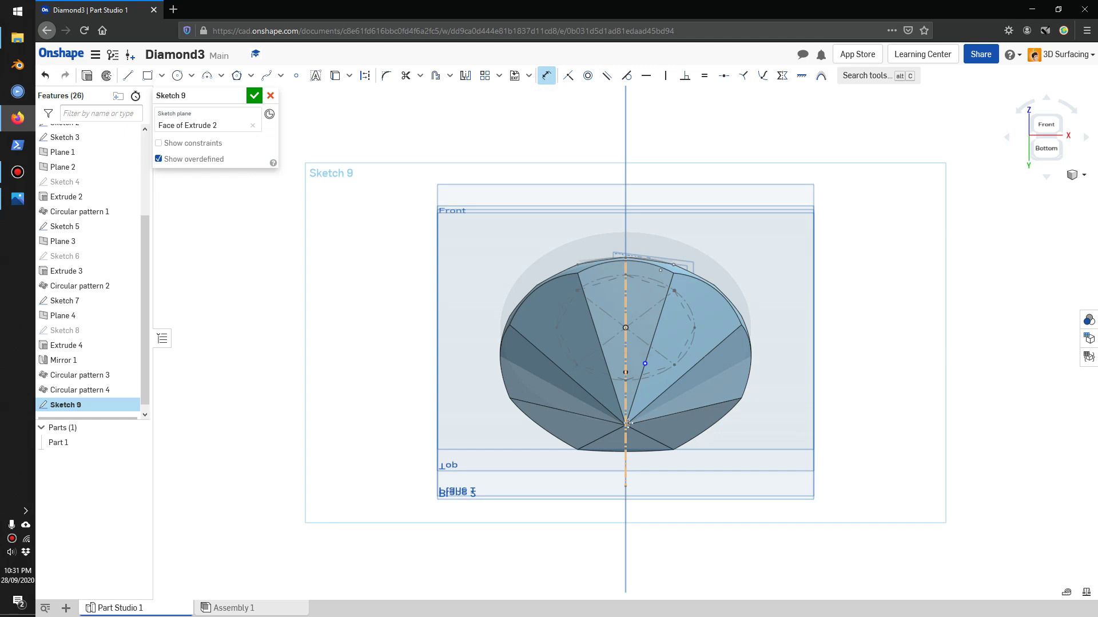
click(628, 423)
click(645, 364)
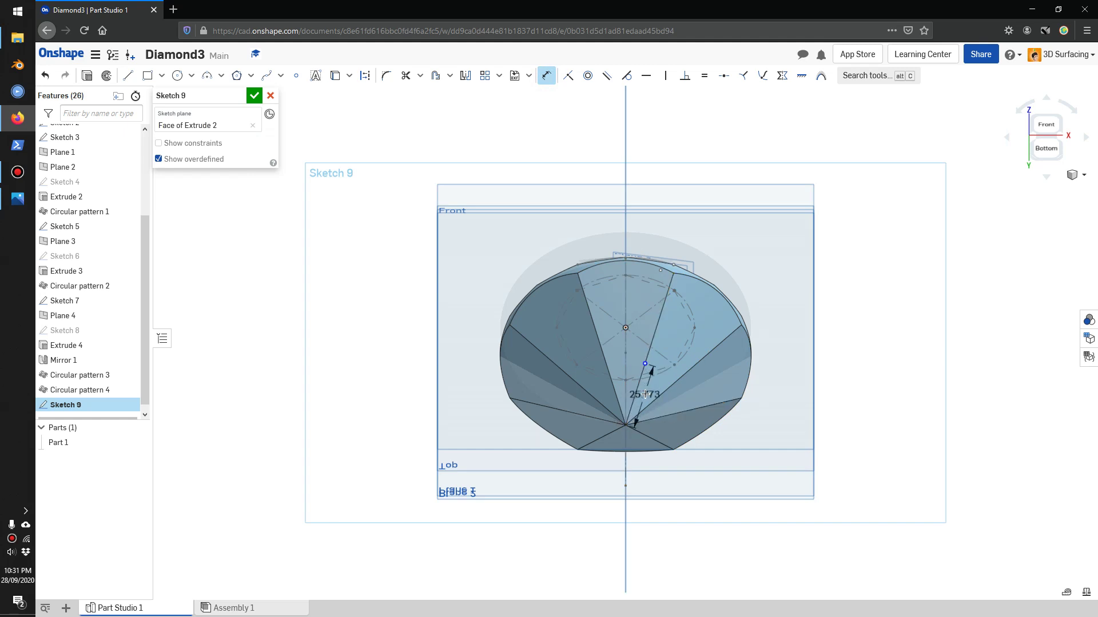
click(641, 395)
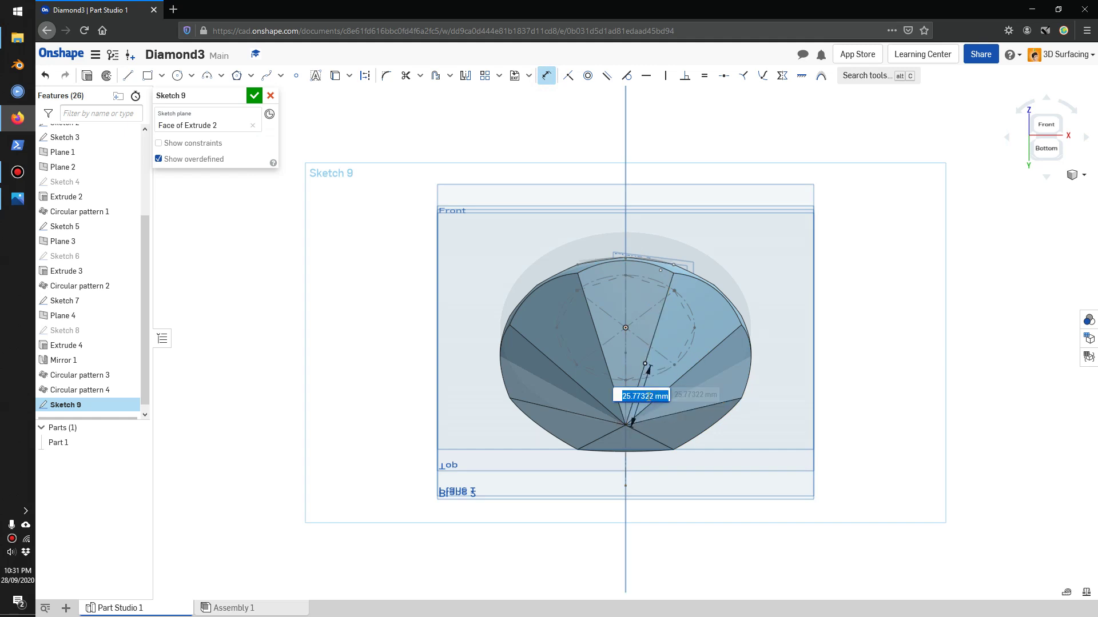
key(Return)
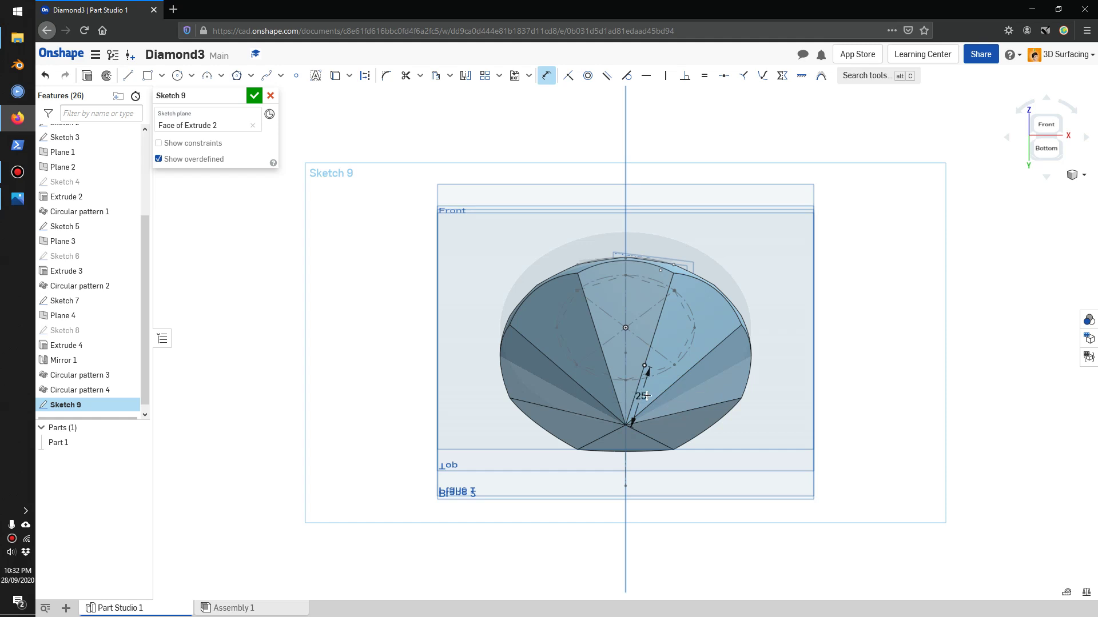
key(Escape)
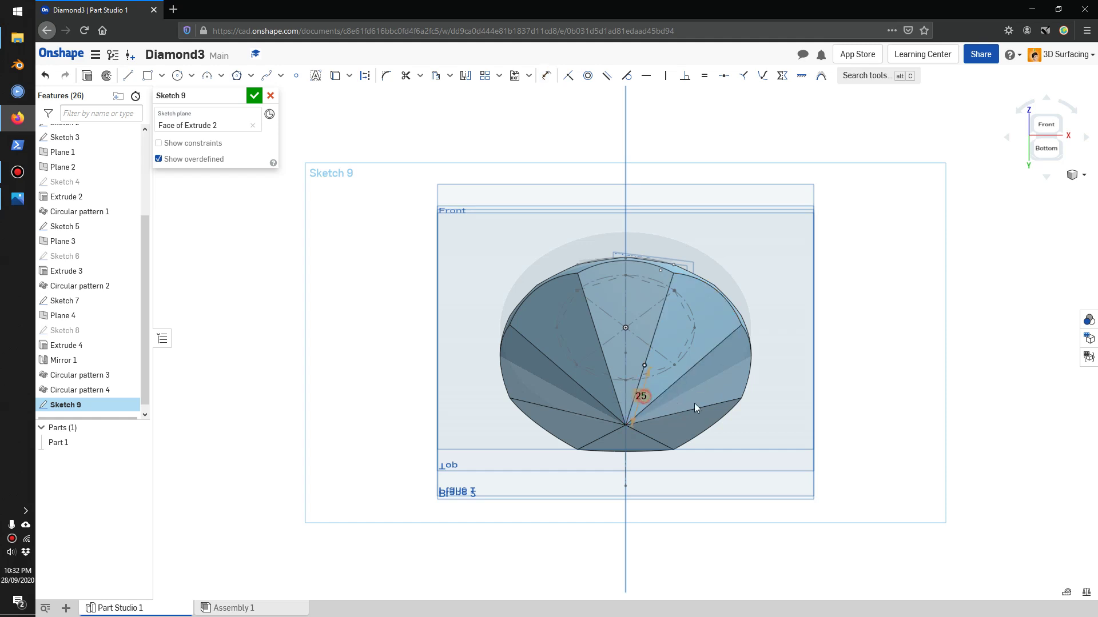
drag(641, 395, 728, 404)
click(254, 96)
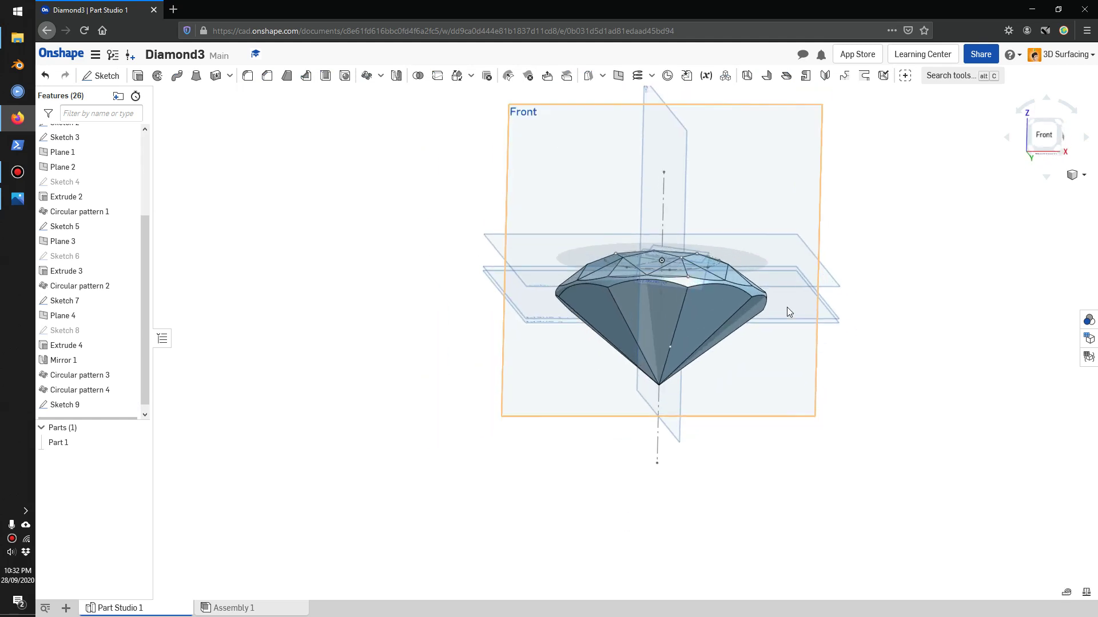
Start a new sketch on Plane 2 at the girdle and view it normal to the sketch plane.
right_drag(787, 307, 695, 312)
scroll(695, 312, up, 5)
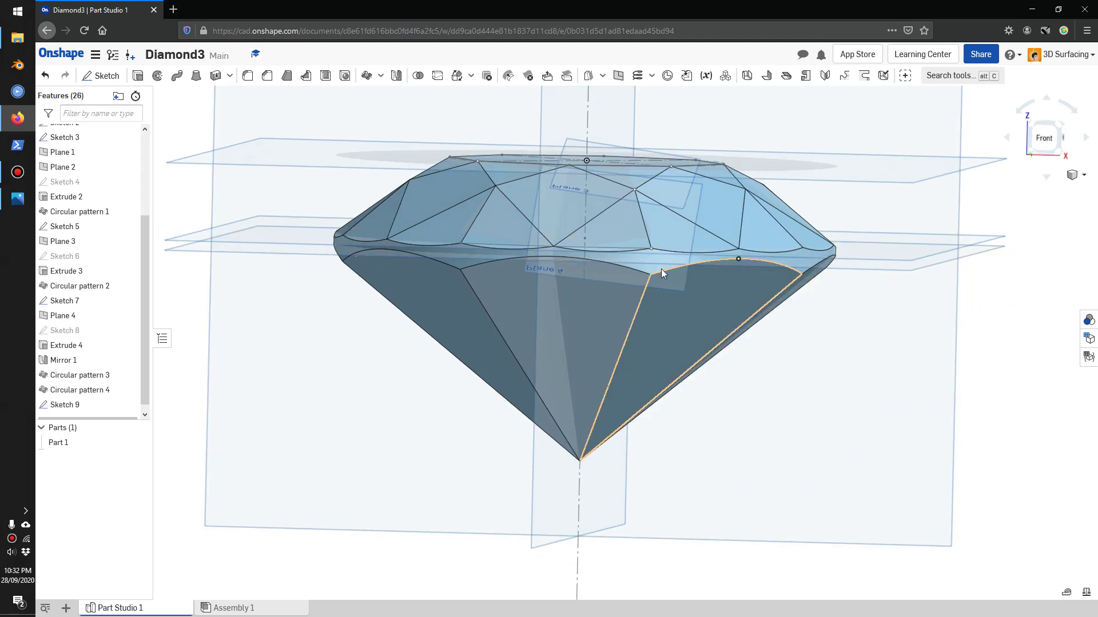
click(923, 273)
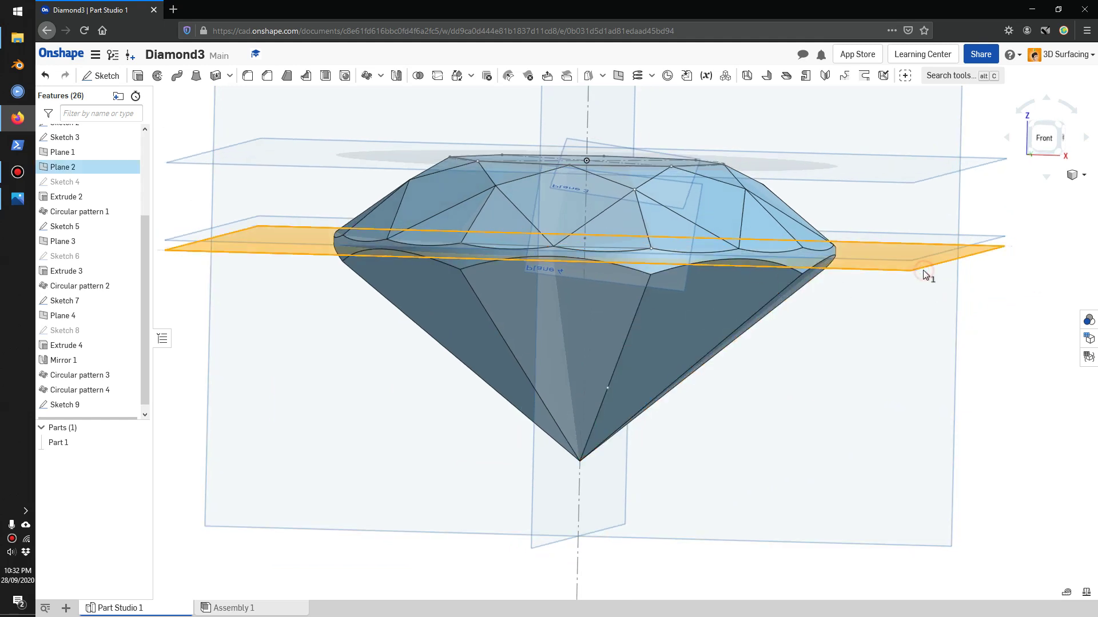
click(102, 76)
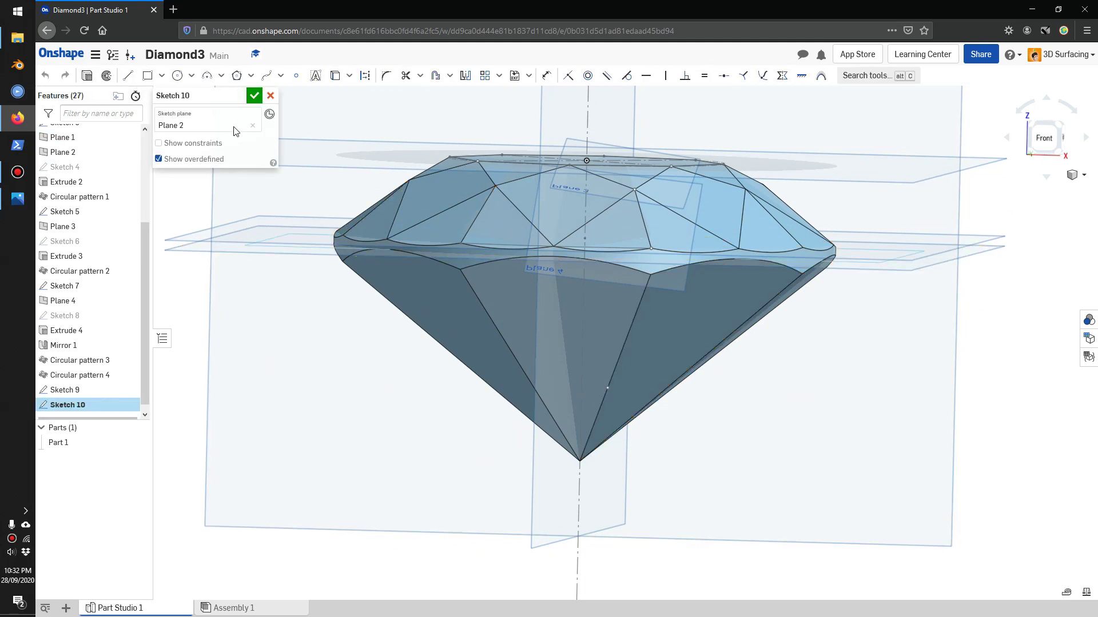
right_click(1024, 372)
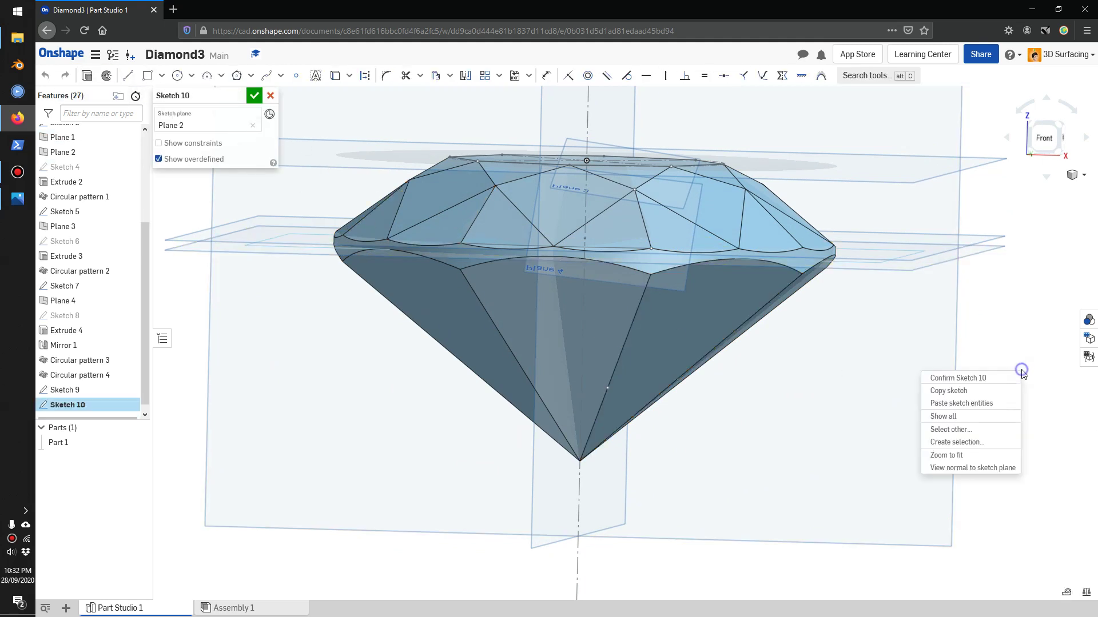
click(983, 468)
scroll(490, 369, up, 3)
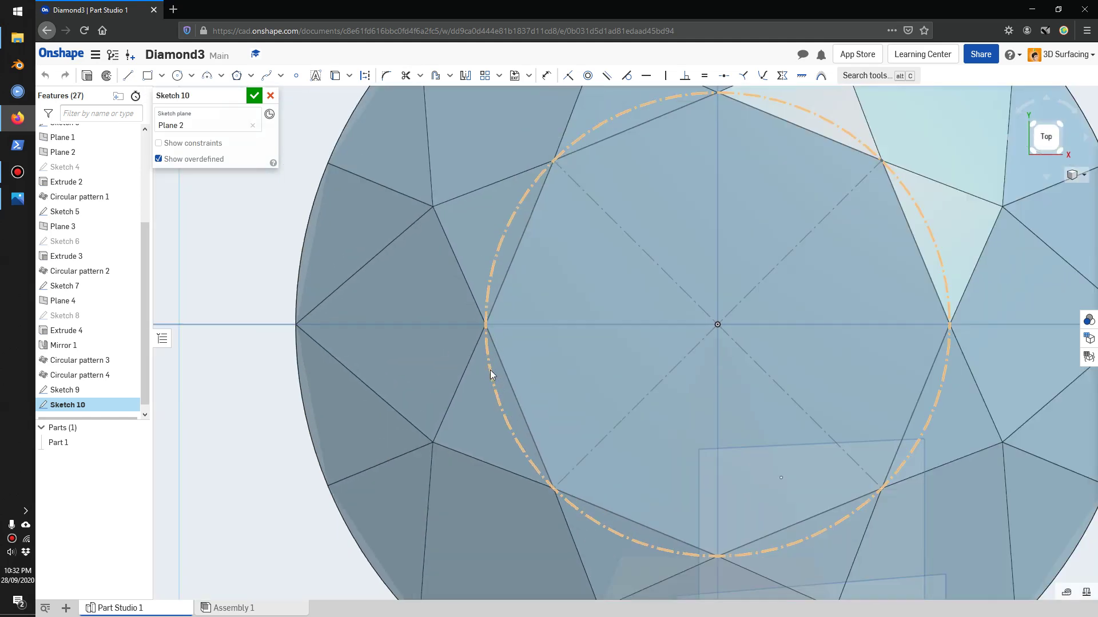
scroll(658, 548, down, 6)
scroll(660, 565, up, 5)
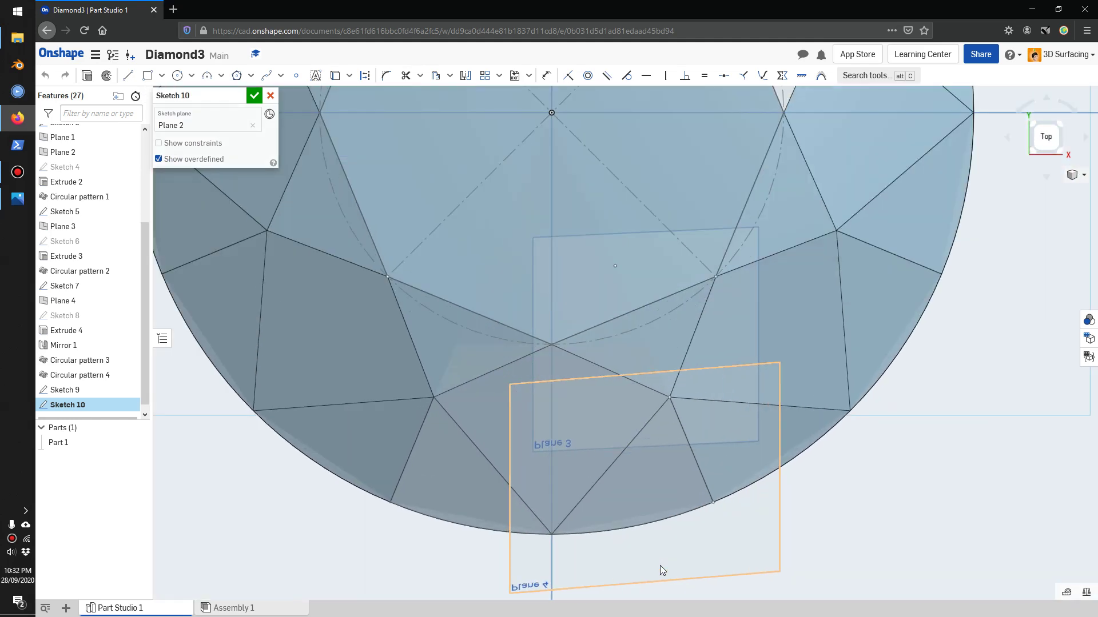
Add projected reference geometry for the girdle corner to the right of the front centre, and accept the Plane 2 sketch.
click(338, 79)
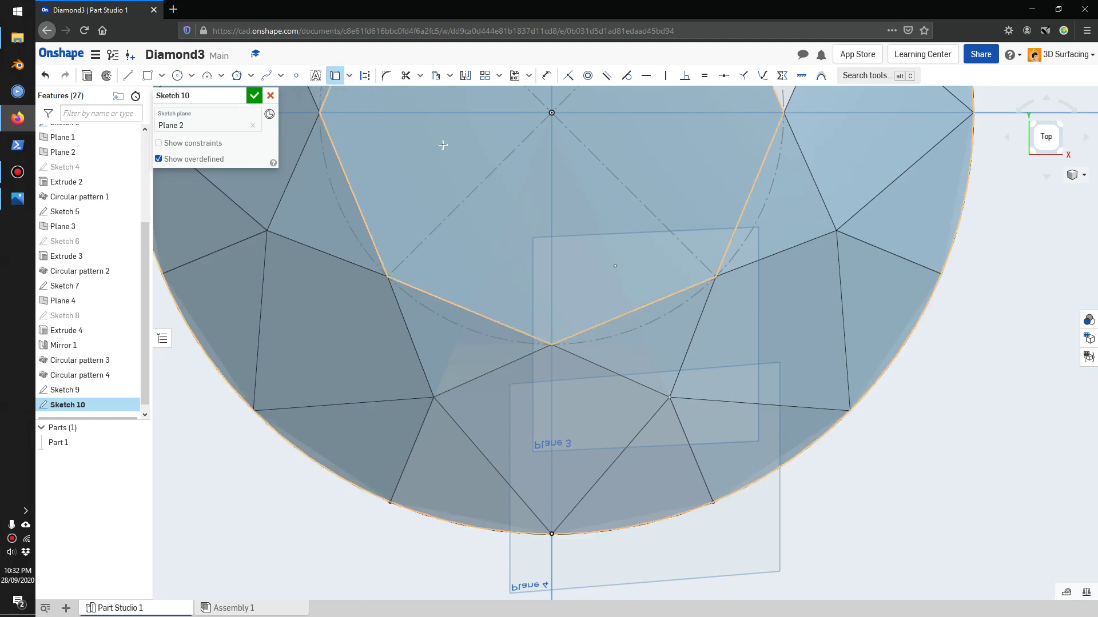
click(435, 263)
click(296, 76)
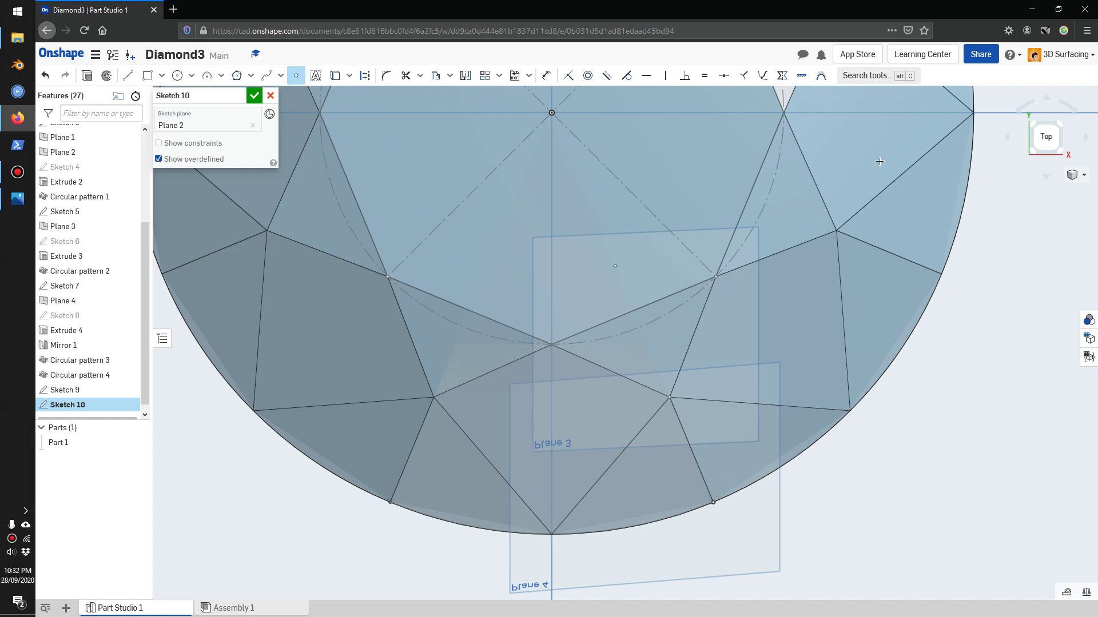
click(261, 99)
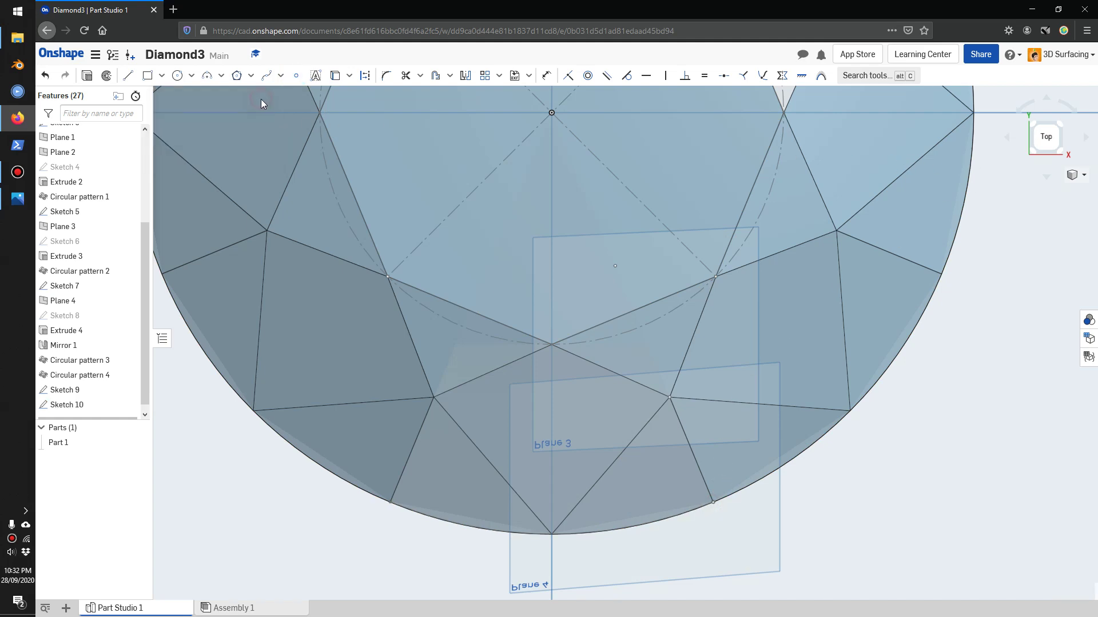
Create a Three point plane through the Sketch 10 vertex, the front girdle edge point and the Sketch 9 vertex.
mouse_move(418, 289)
right_down()
mouse_move(495, 313)
mouse_move(492, 244)
mouse_move(471, 248)
mouse_move(602, 534)
right_up()
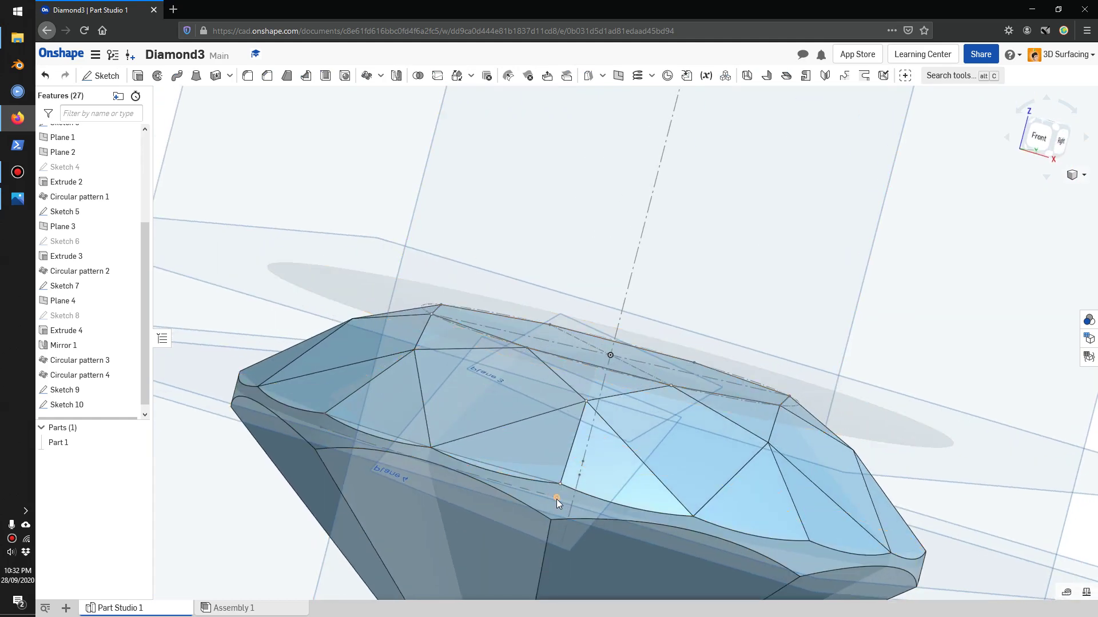
scroll(556, 499, down, 3)
right_drag(585, 502, 592, 516)
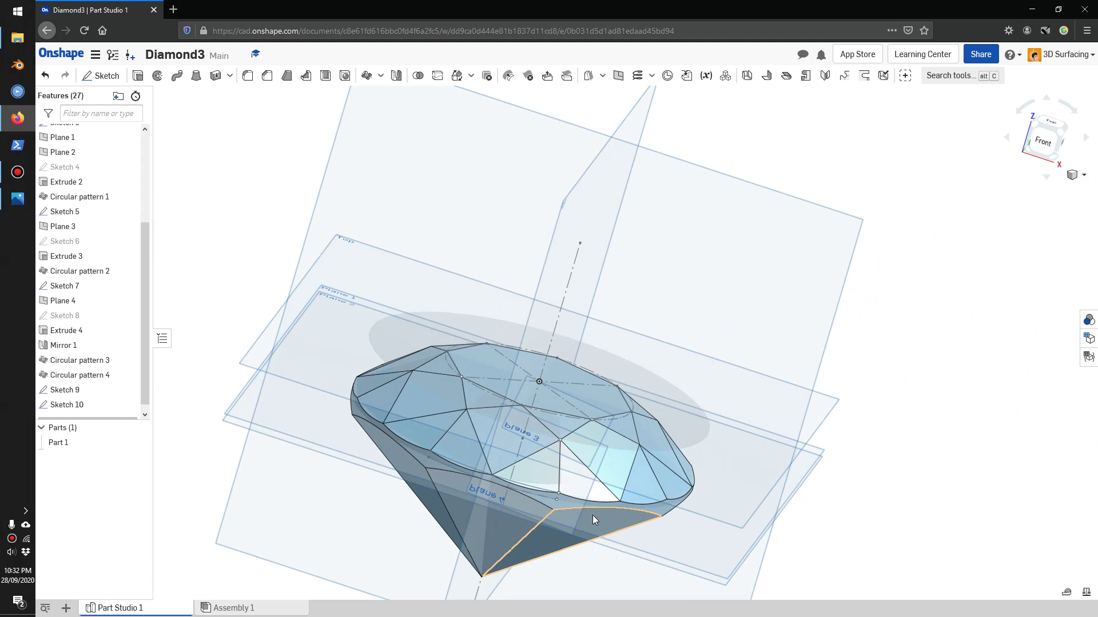
middle_drag(592, 512, 618, 449)
right_drag(618, 448, 620, 423)
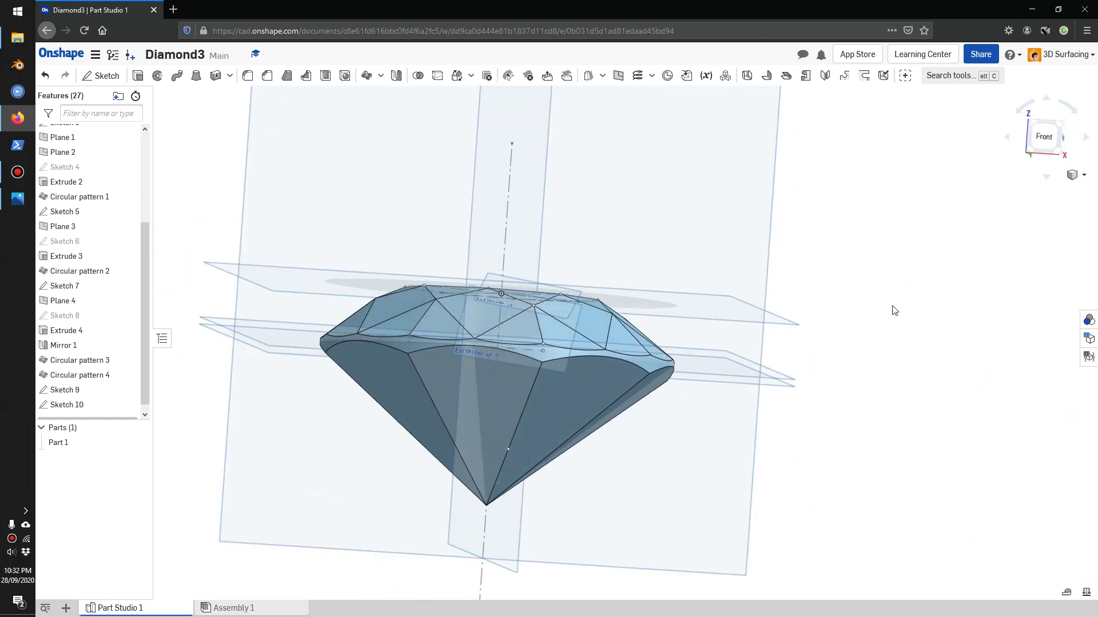
right_drag(915, 292, 898, 304)
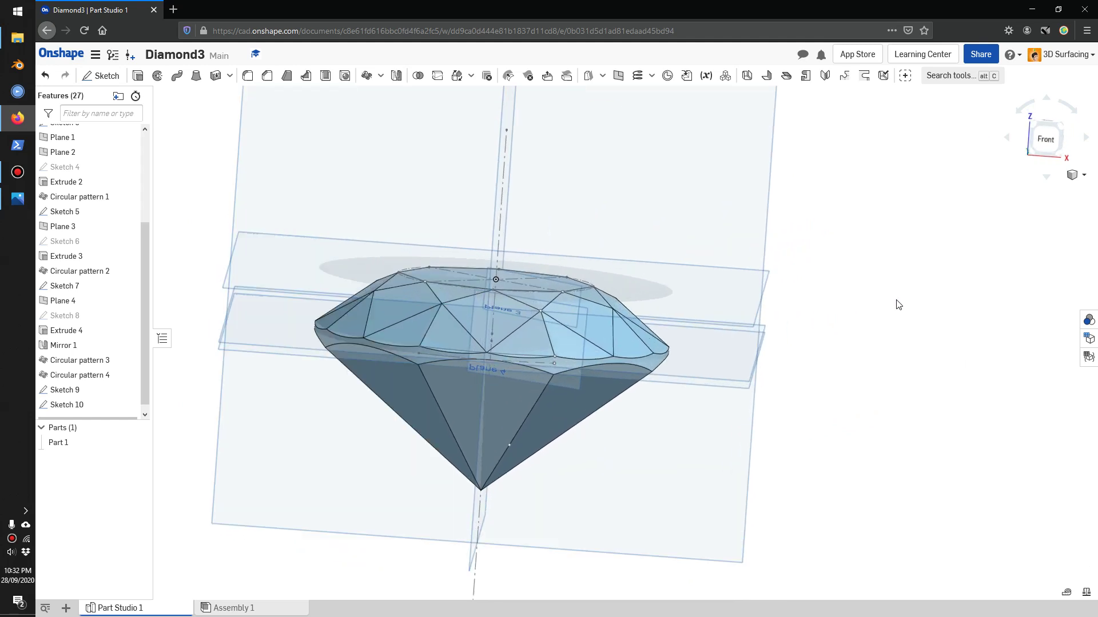
scroll(599, 431, up, 2)
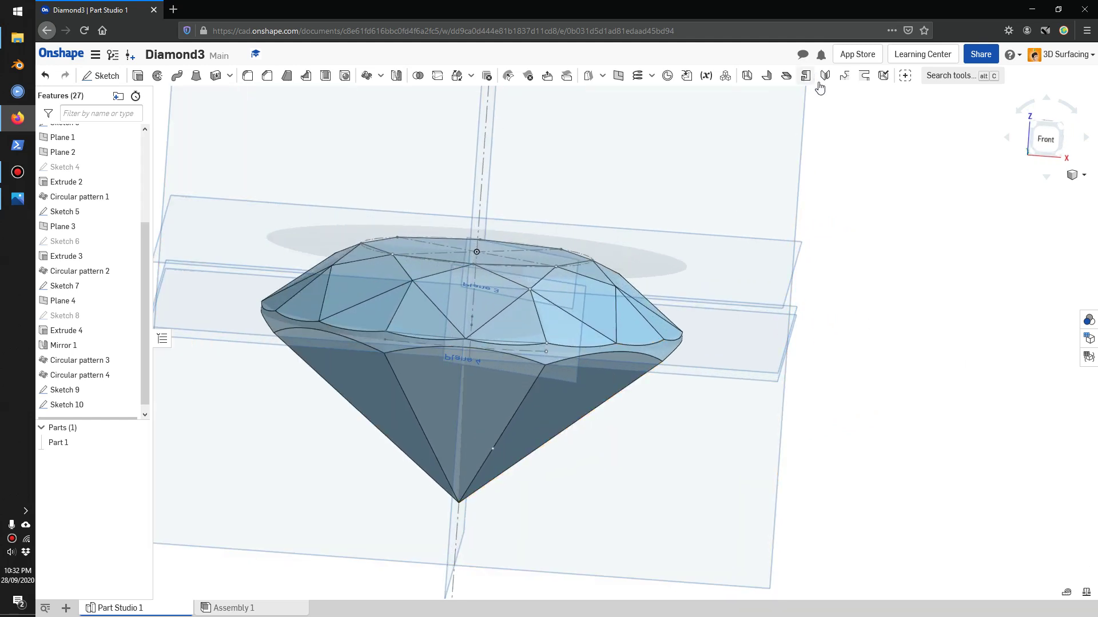
click(618, 80)
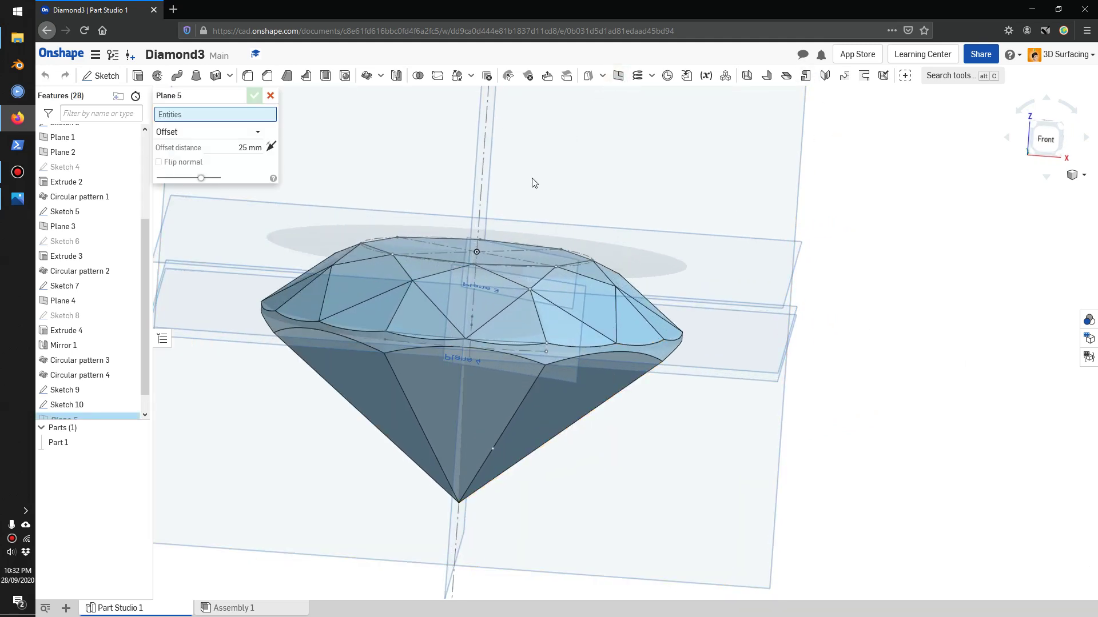
click(547, 351)
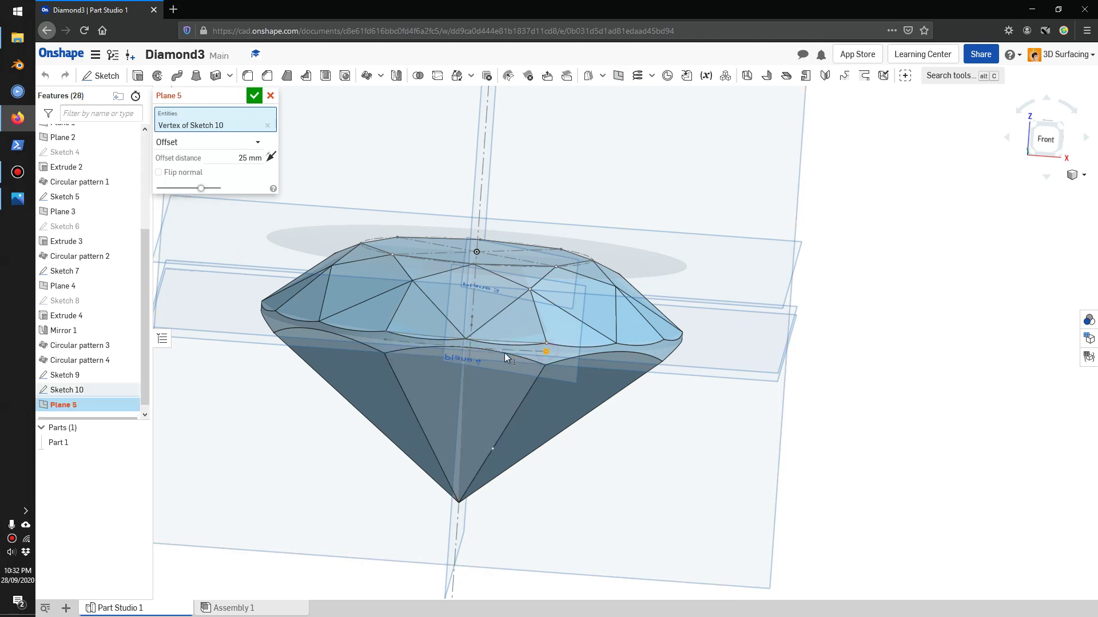
click(465, 348)
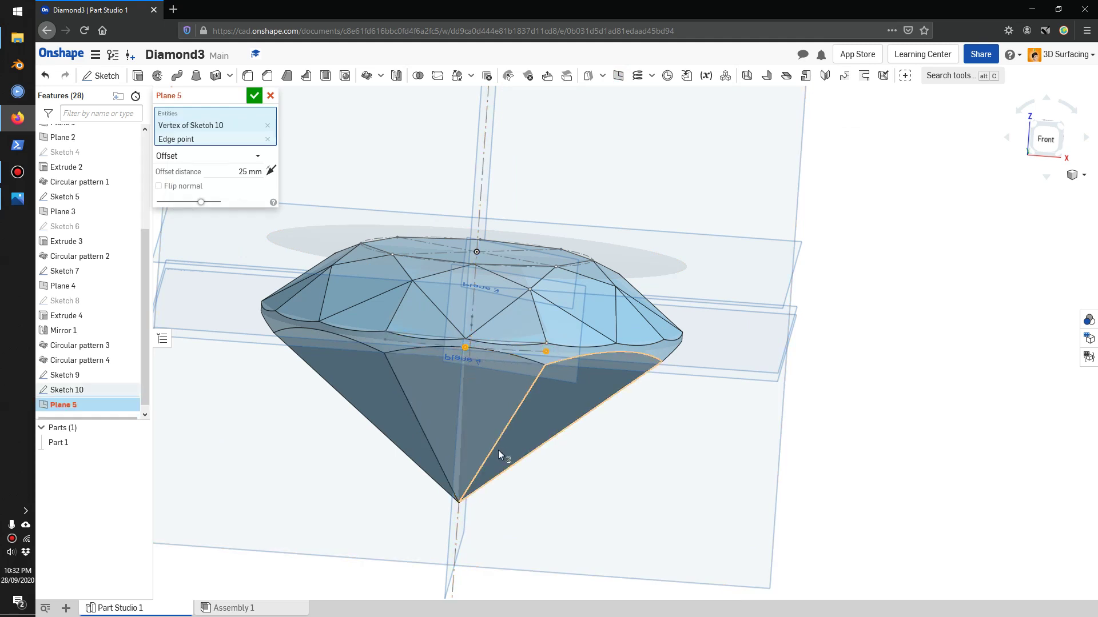
click(493, 449)
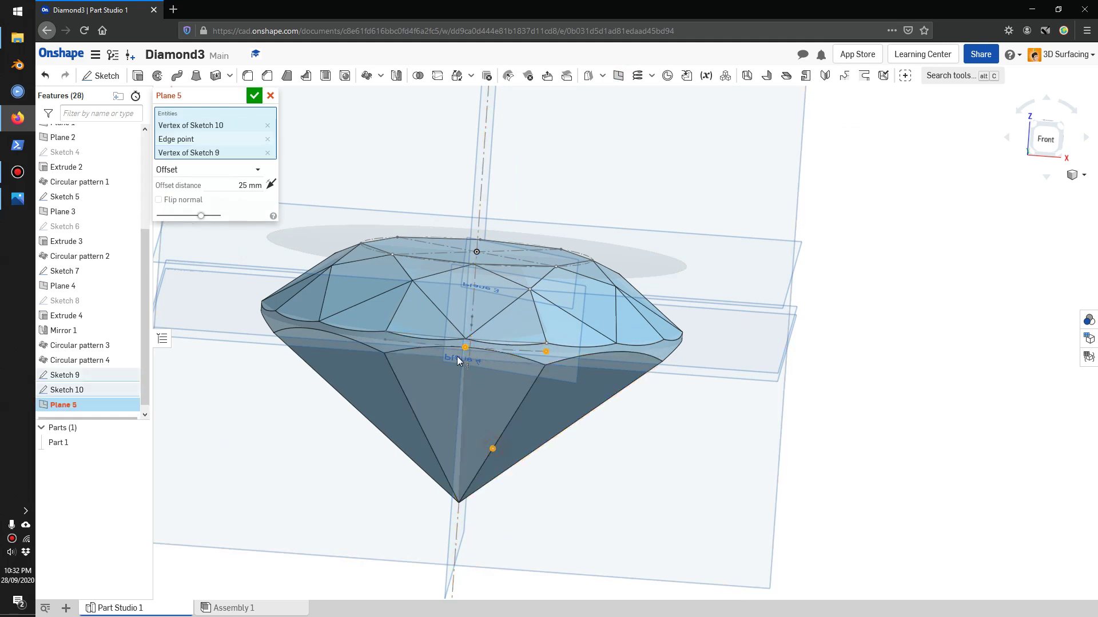
click(210, 172)
click(192, 247)
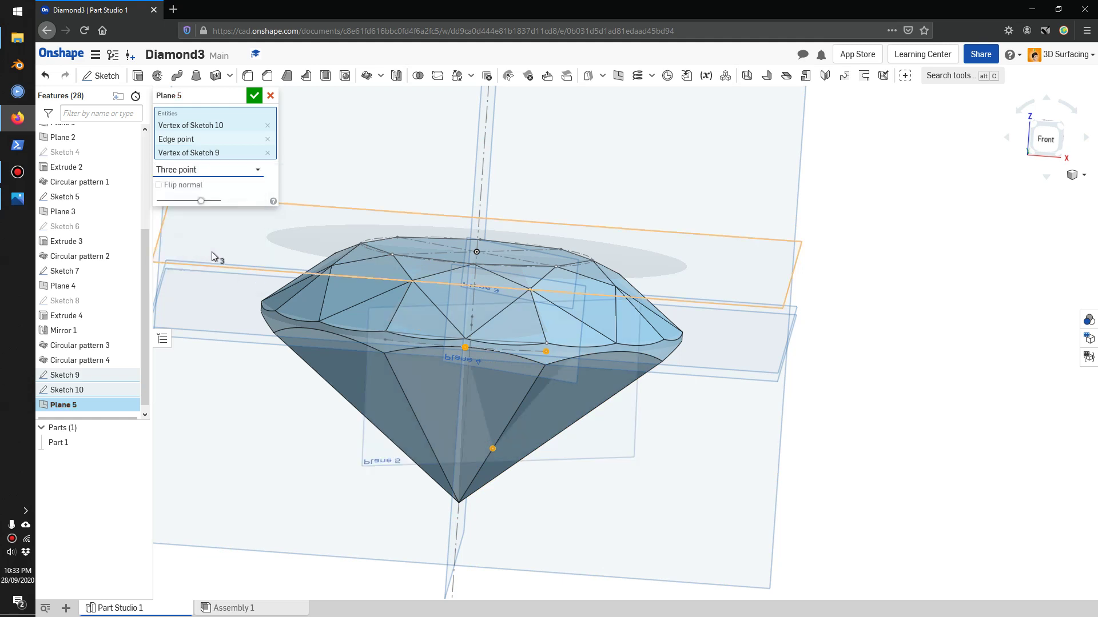
click(255, 96)
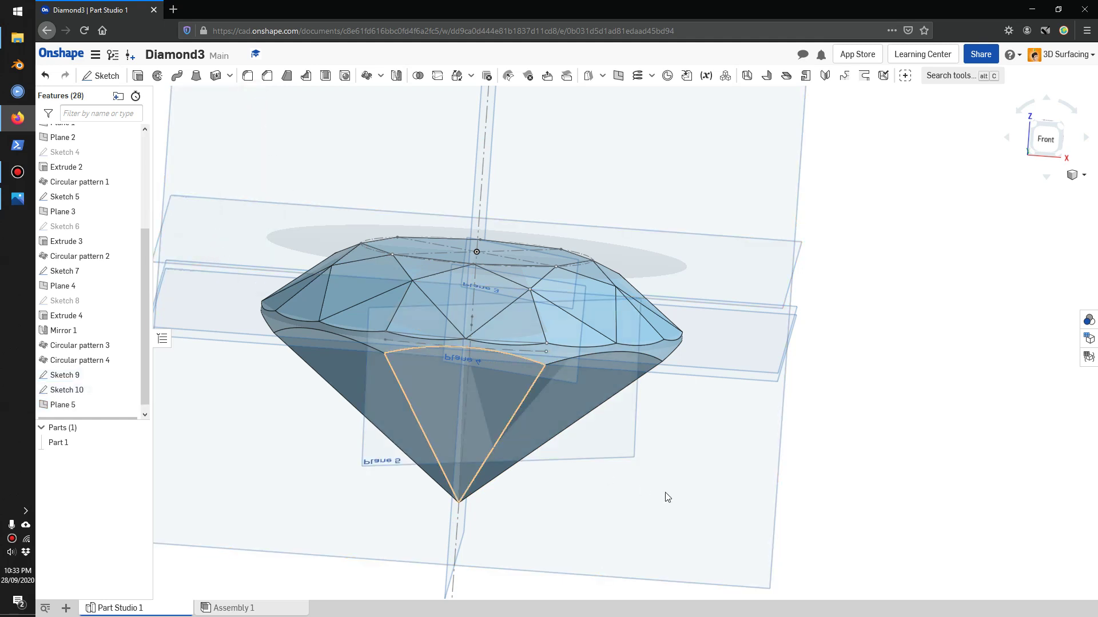
right_drag(663, 497, 636, 480)
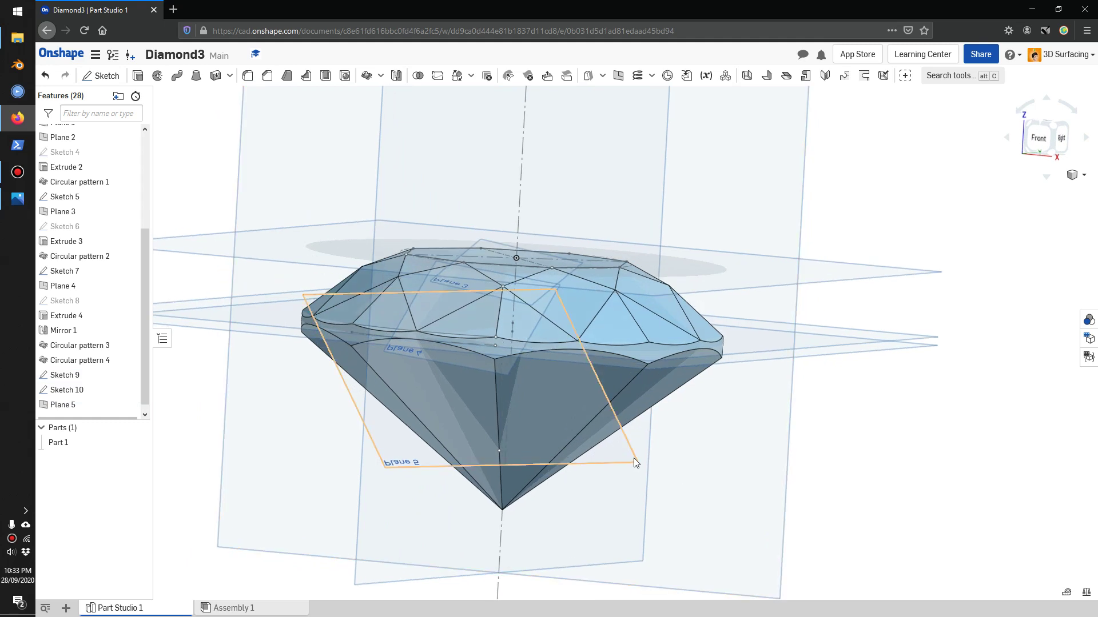
Resize the displayed outline of Plane 5 so it spans a narrower area over the front pavilion facet, and clear the selection.
click(633, 457)
drag(643, 463, 592, 463)
right_drag(688, 452, 343, 255)
drag(342, 254, 428, 295)
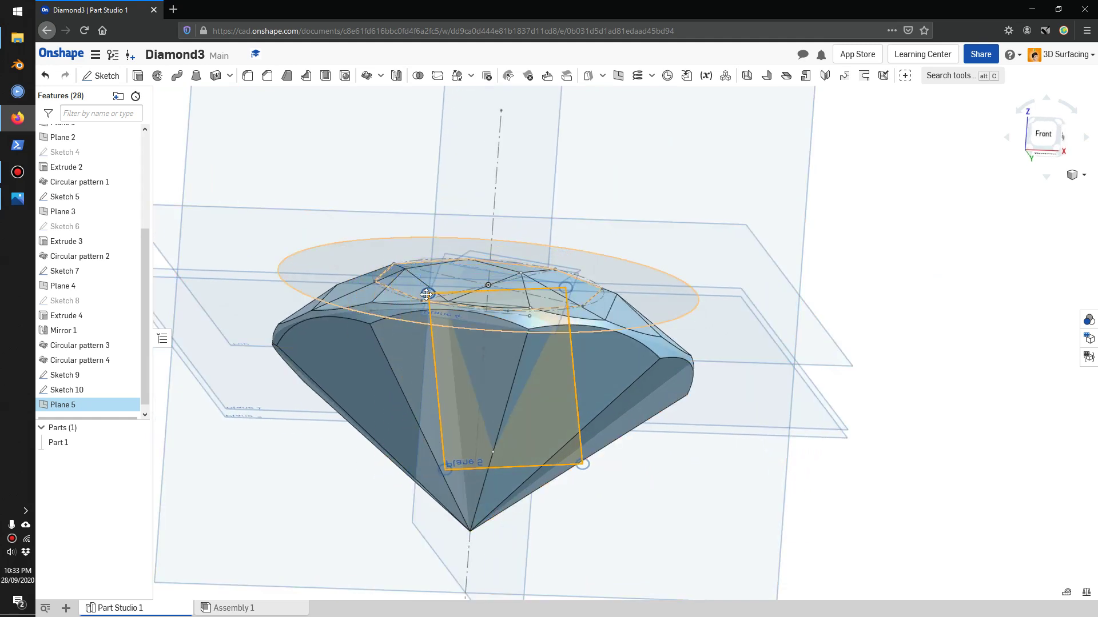
click(898, 289)
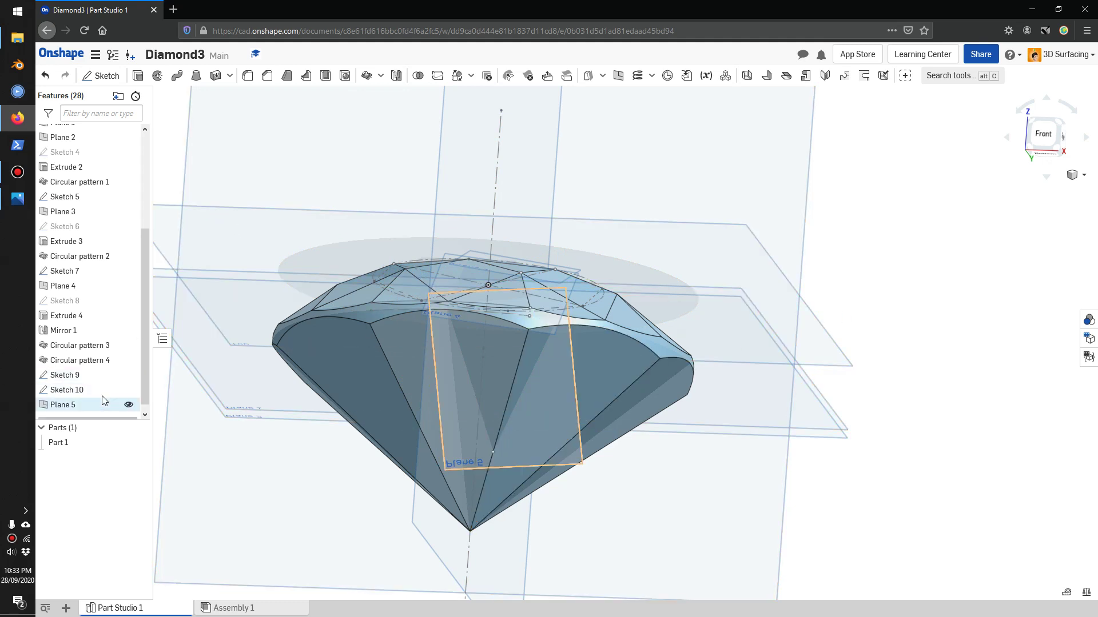
Start a new sketch on Plane 5 and view it normal to the sketch plane.
click(101, 76)
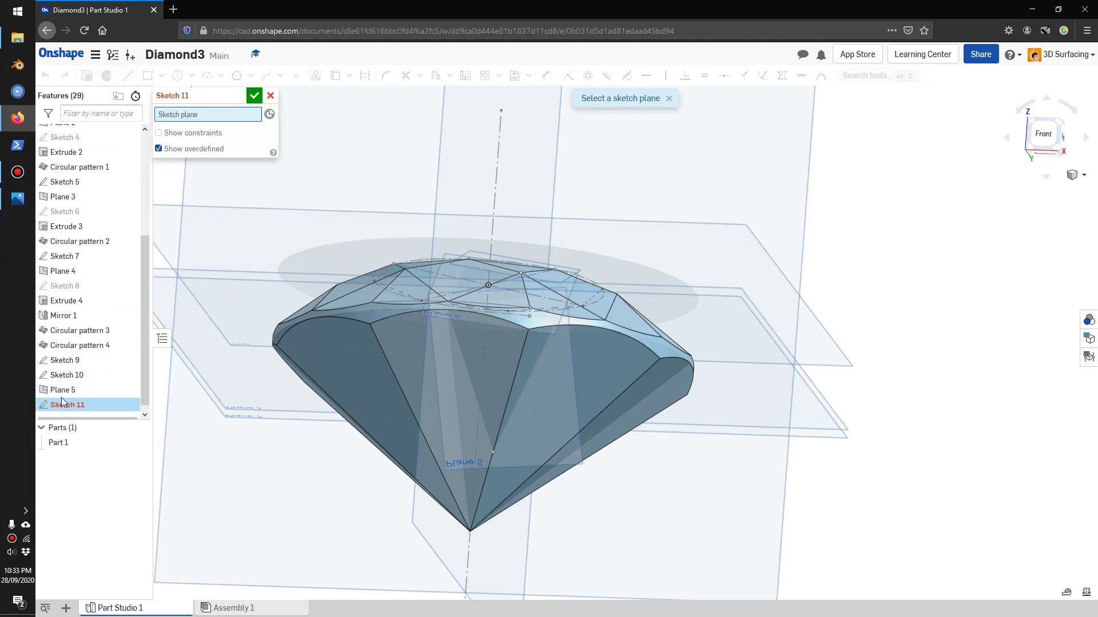
click(63, 397)
click(87, 388)
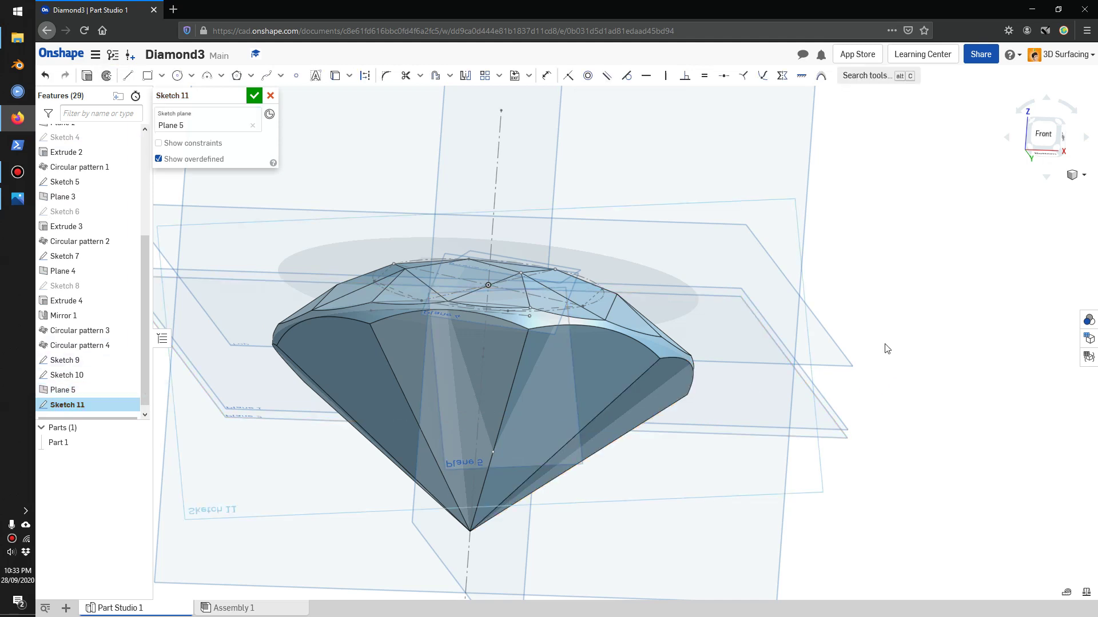
right_click(899, 320)
click(929, 418)
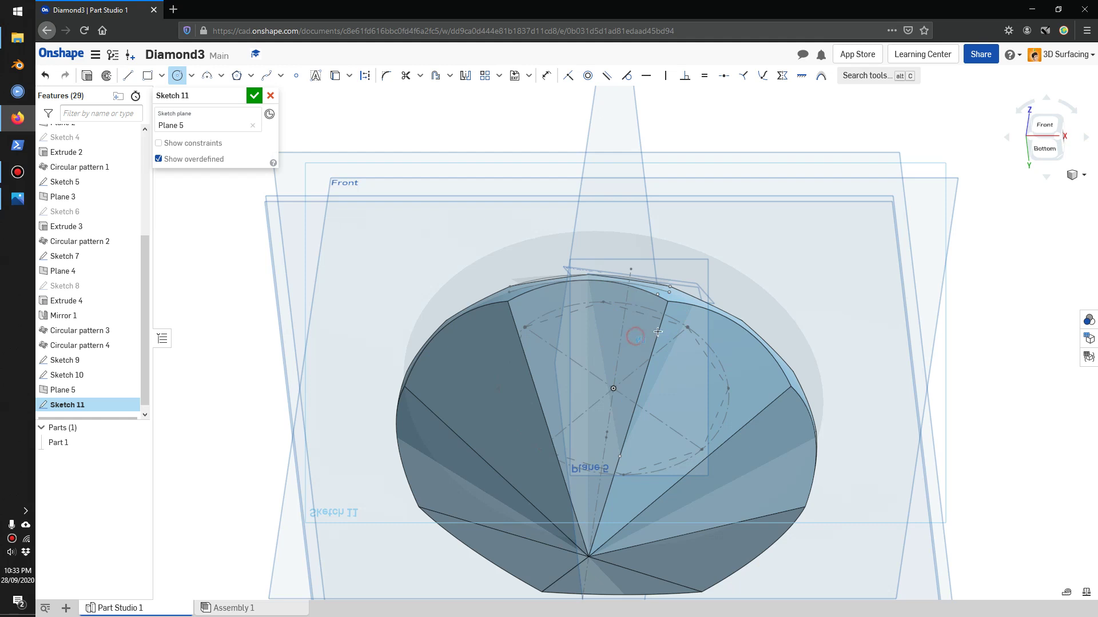
Draw a circle about 61 mm in diameter over the front pavilion facet, shrink it, shift it slightly toward the bottom tip, and accept the sketch.
click(637, 208)
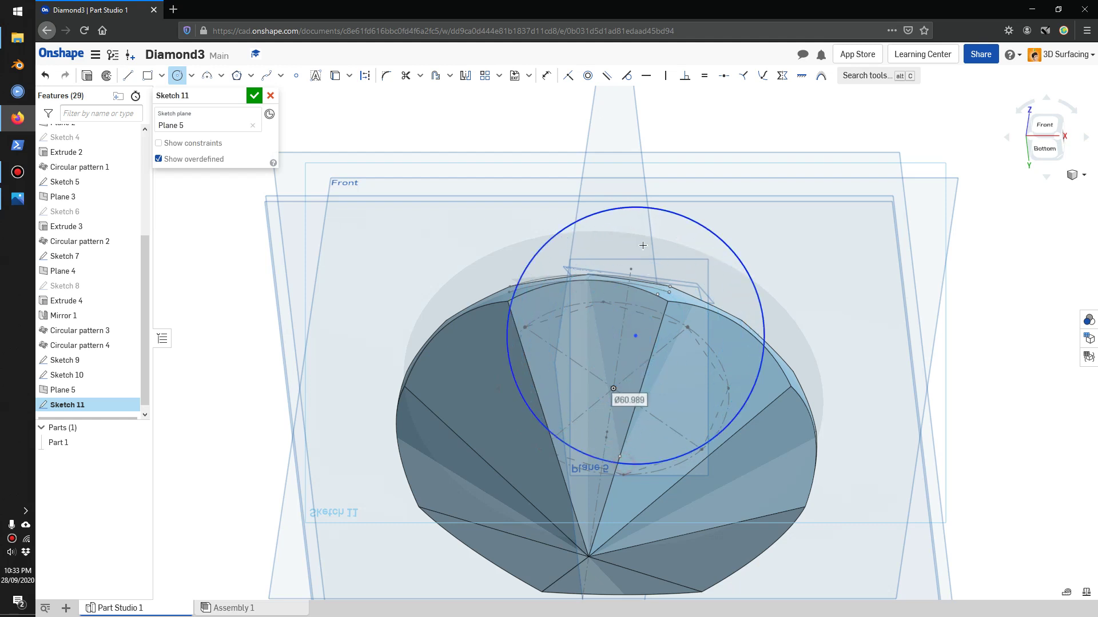
key(Escape)
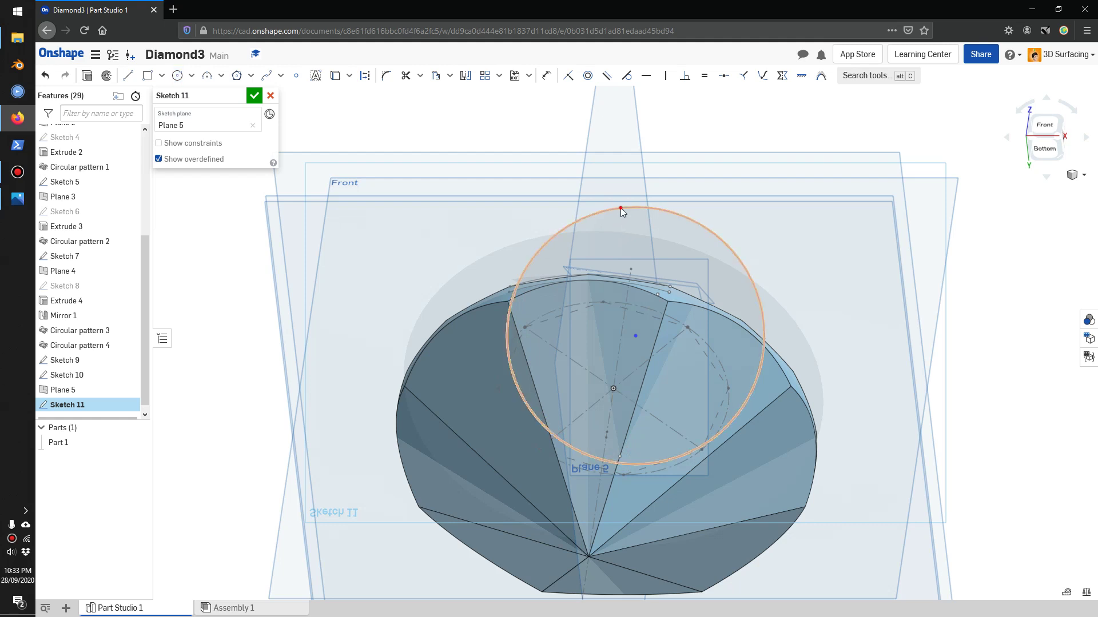
drag(620, 207, 622, 232)
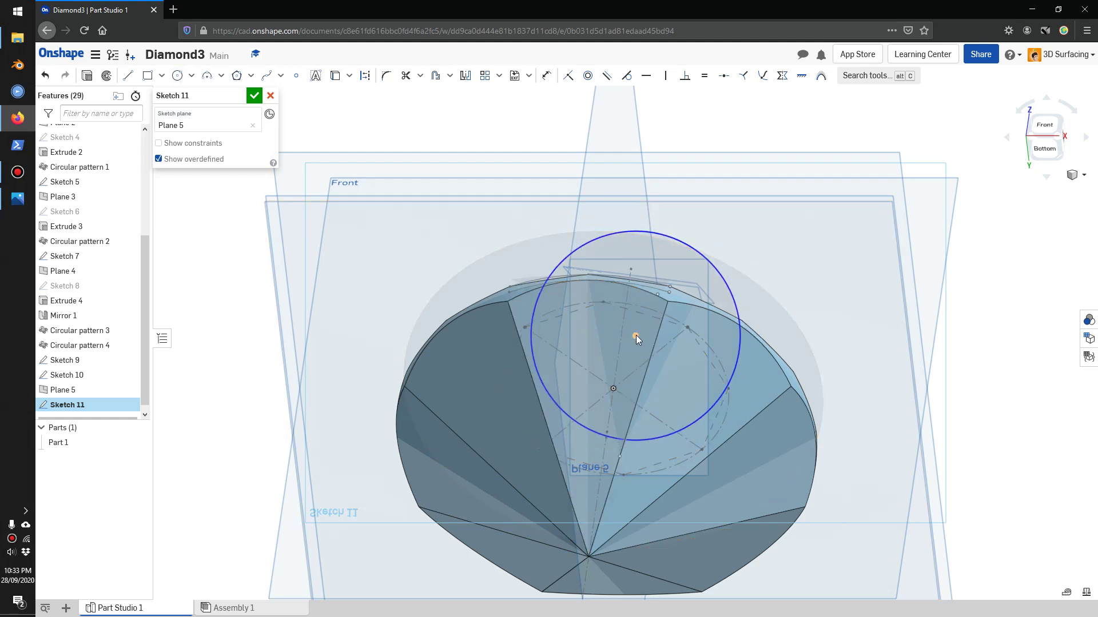
drag(636, 335, 637, 357)
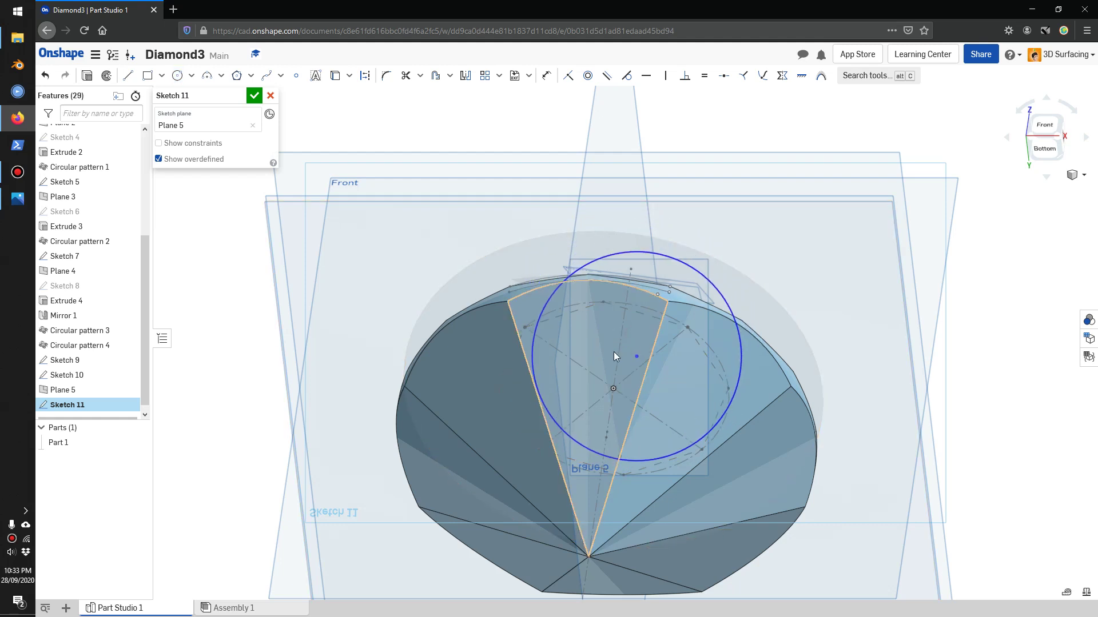
click(253, 96)
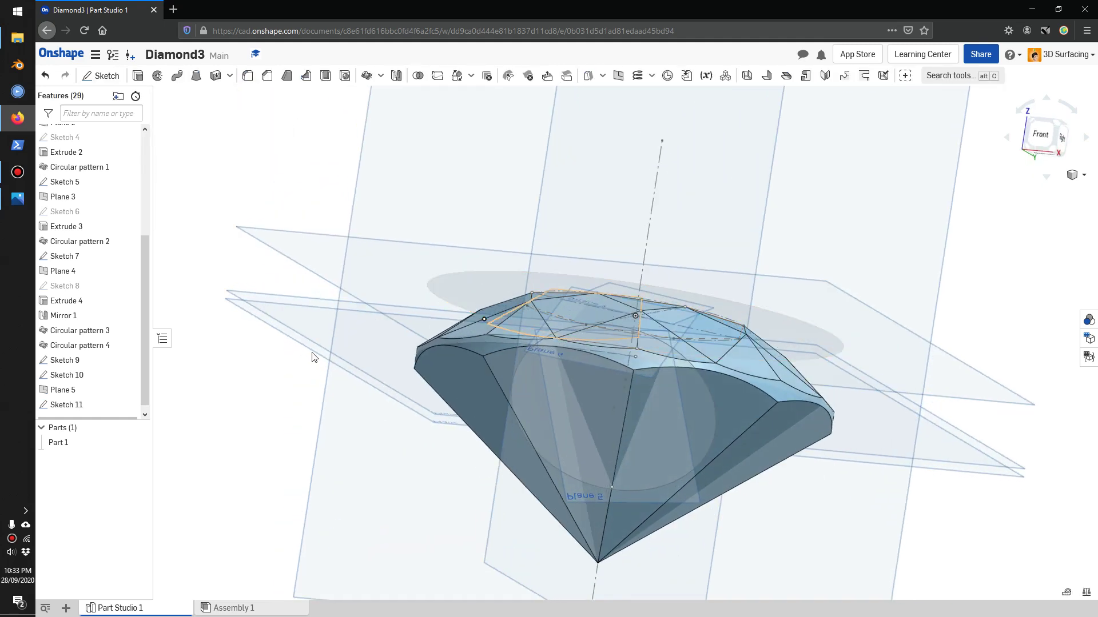
Extrude the Sketch 11 circle as a Remove cut Through all on Part 1 to form the first lower pavilion facet.
click(138, 76)
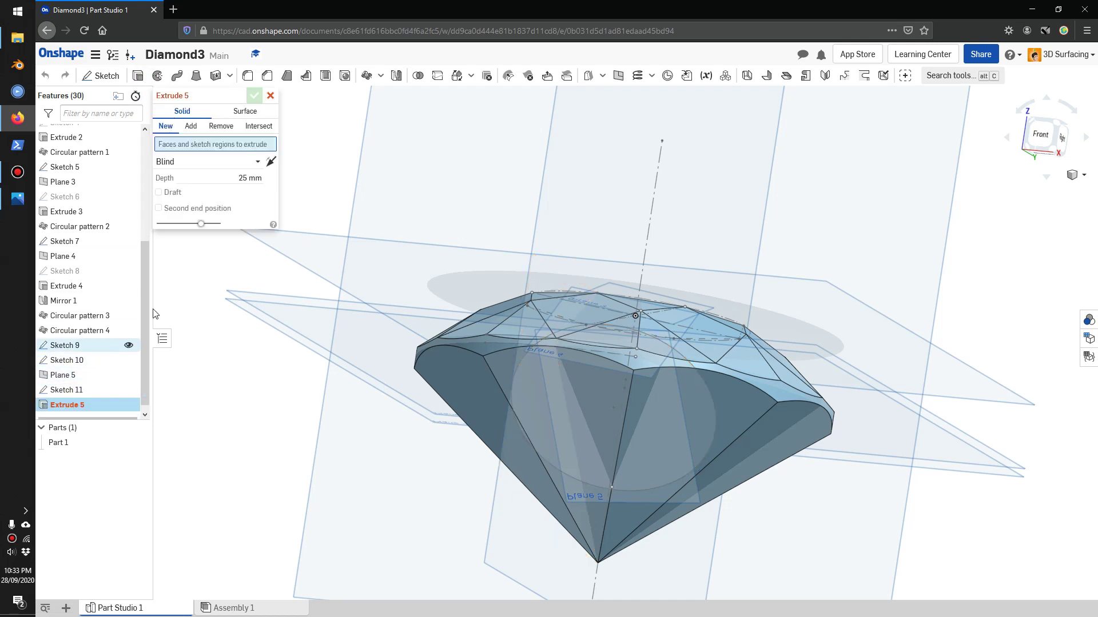
click(66, 390)
click(193, 127)
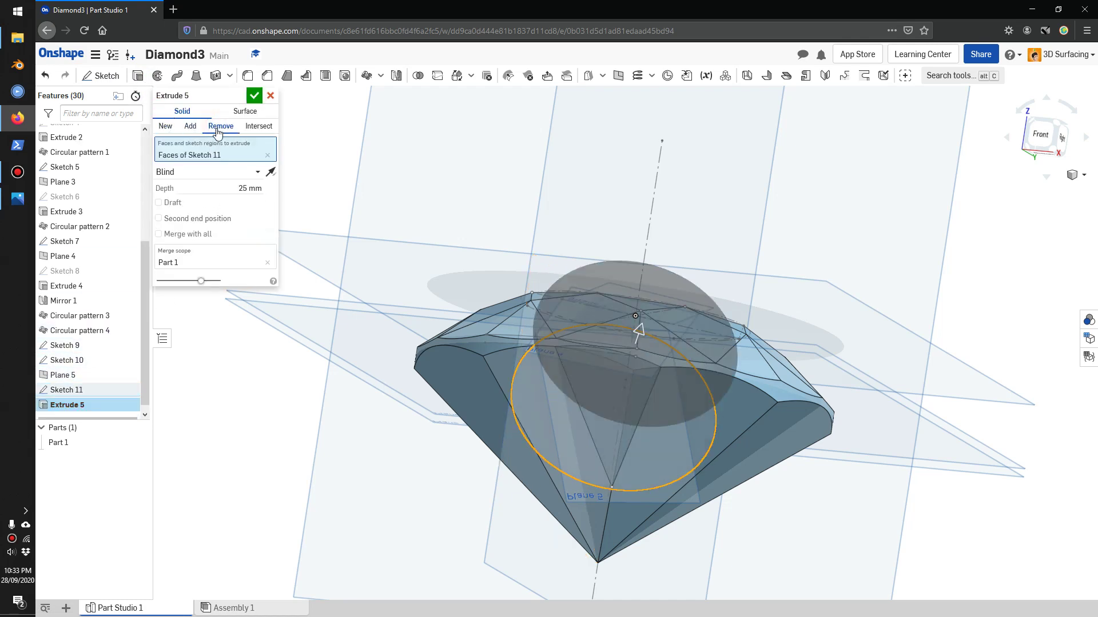
click(226, 170)
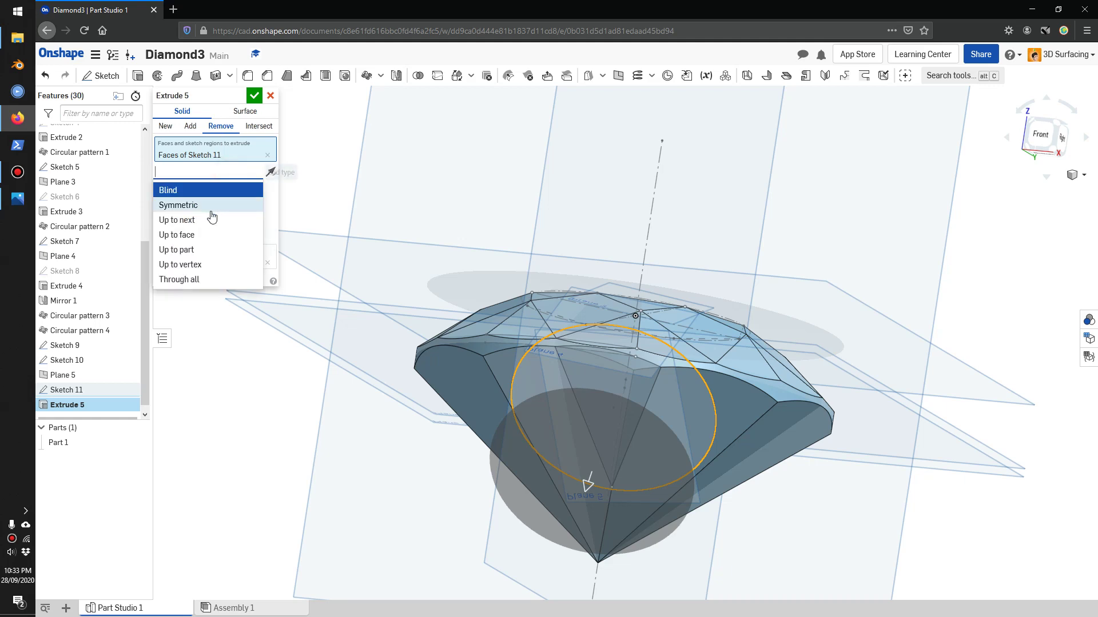
click(185, 279)
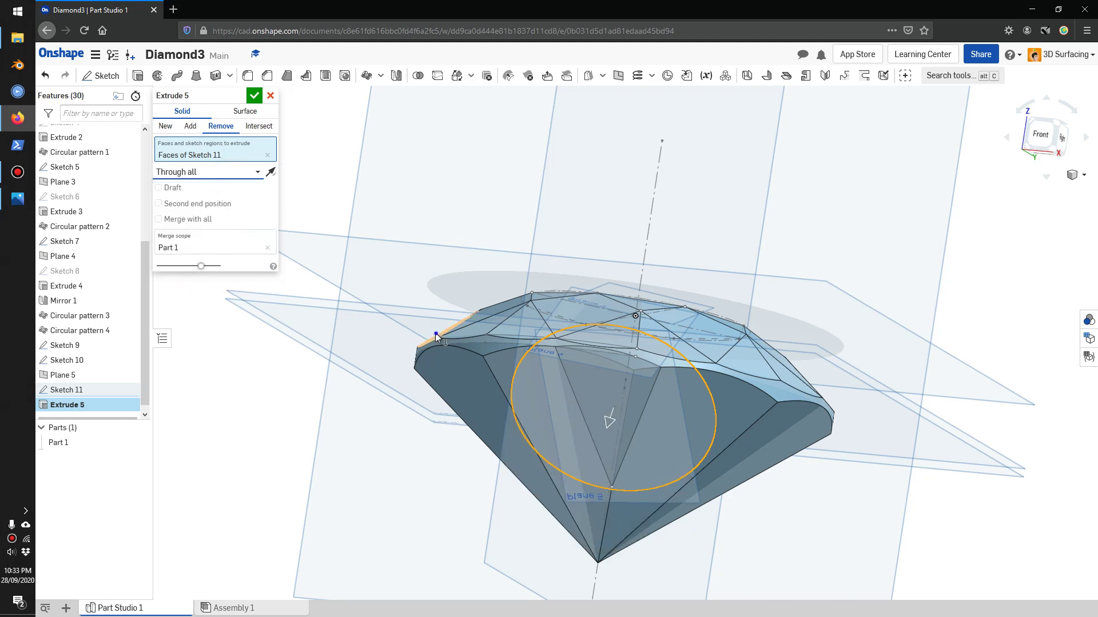
right_drag(435, 333, 517, 383)
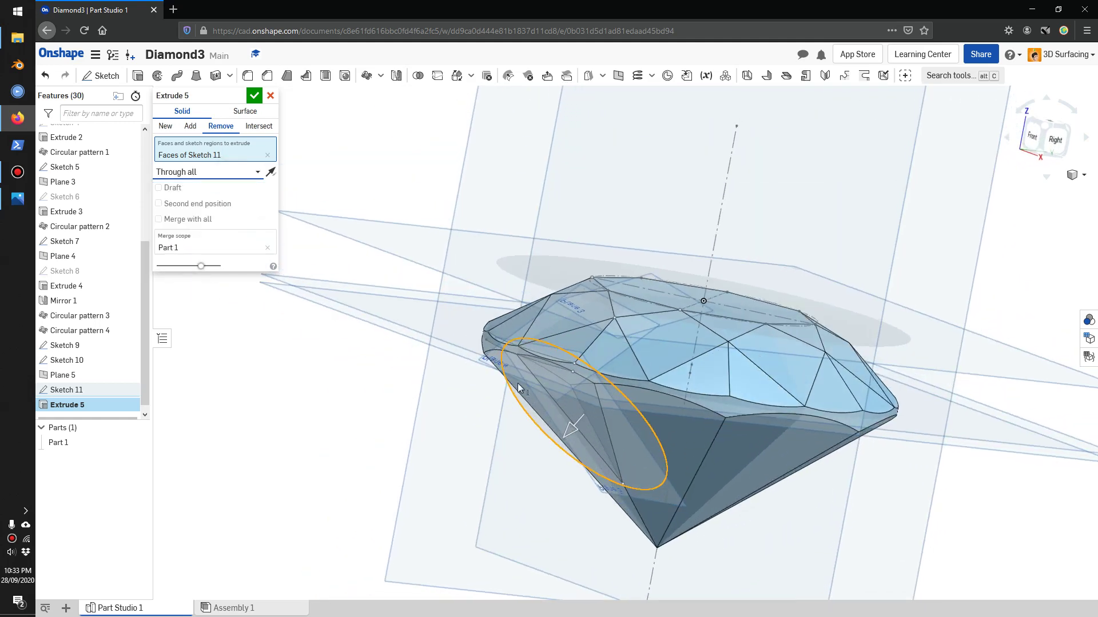
click(255, 97)
right_drag(370, 167, 434, 166)
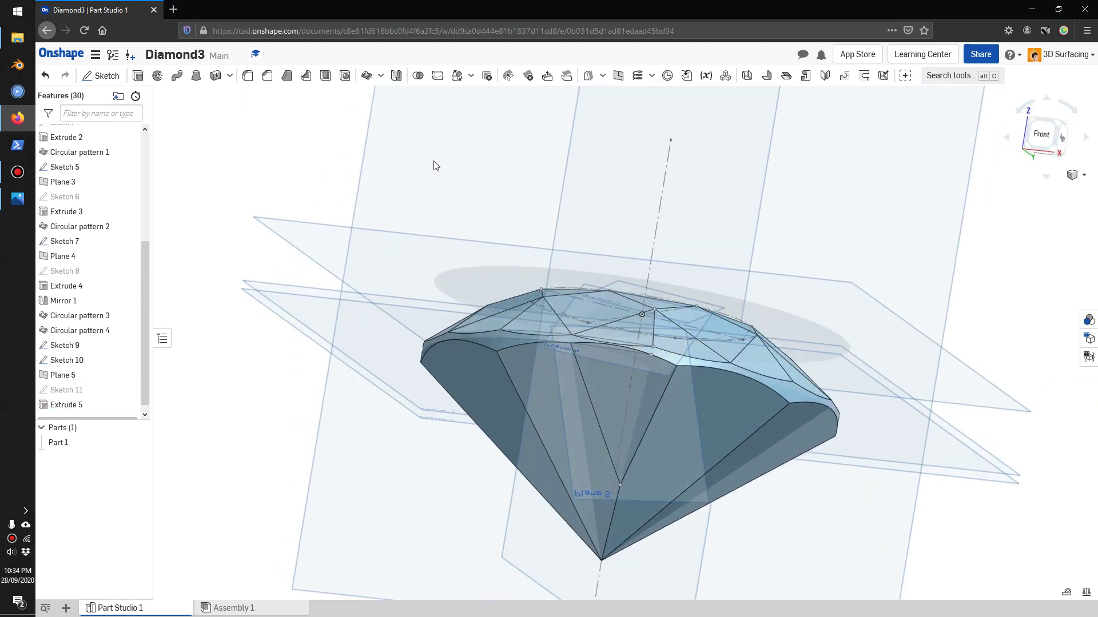
Mirror the Extrude 5 facet cut across the Right plane using a feature mirror.
click(75, 407)
right_drag(417, 406, 550, 420)
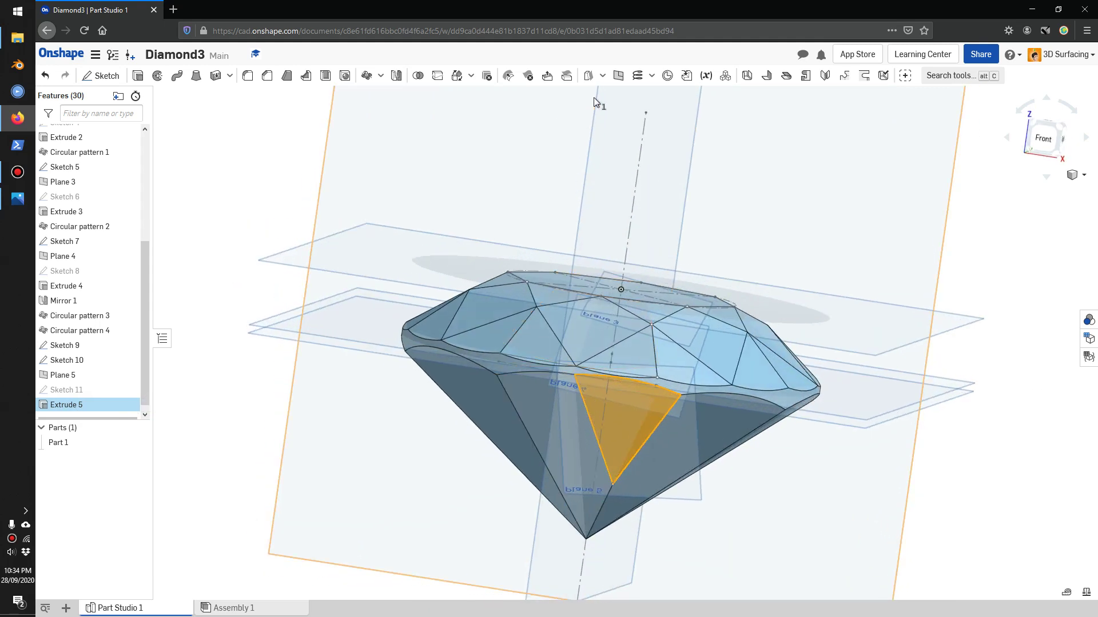
click(397, 77)
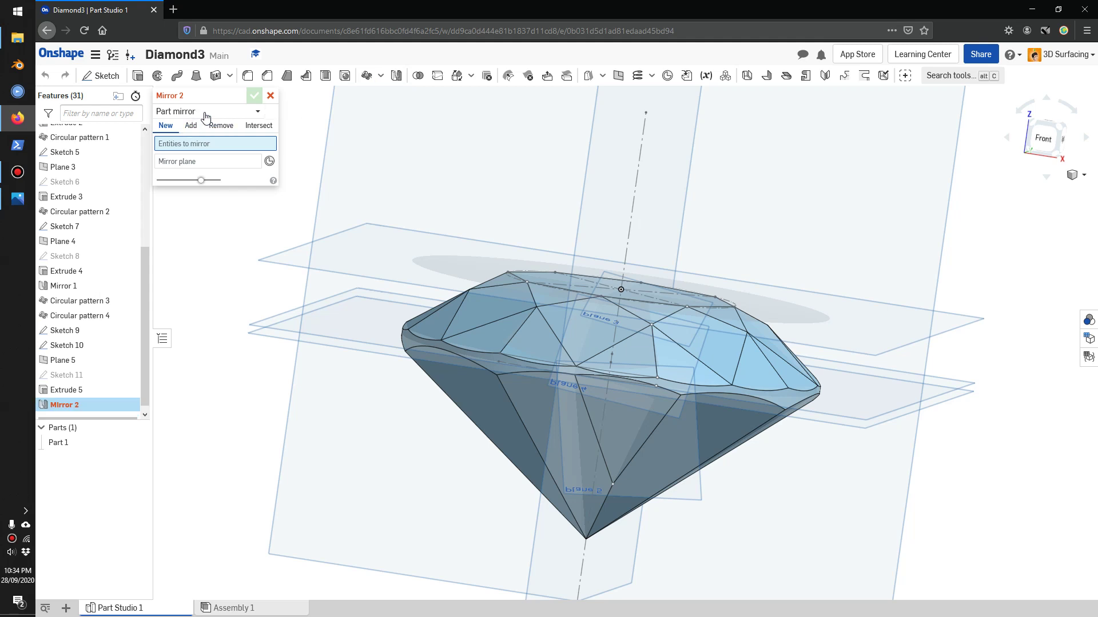
click(206, 116)
click(200, 146)
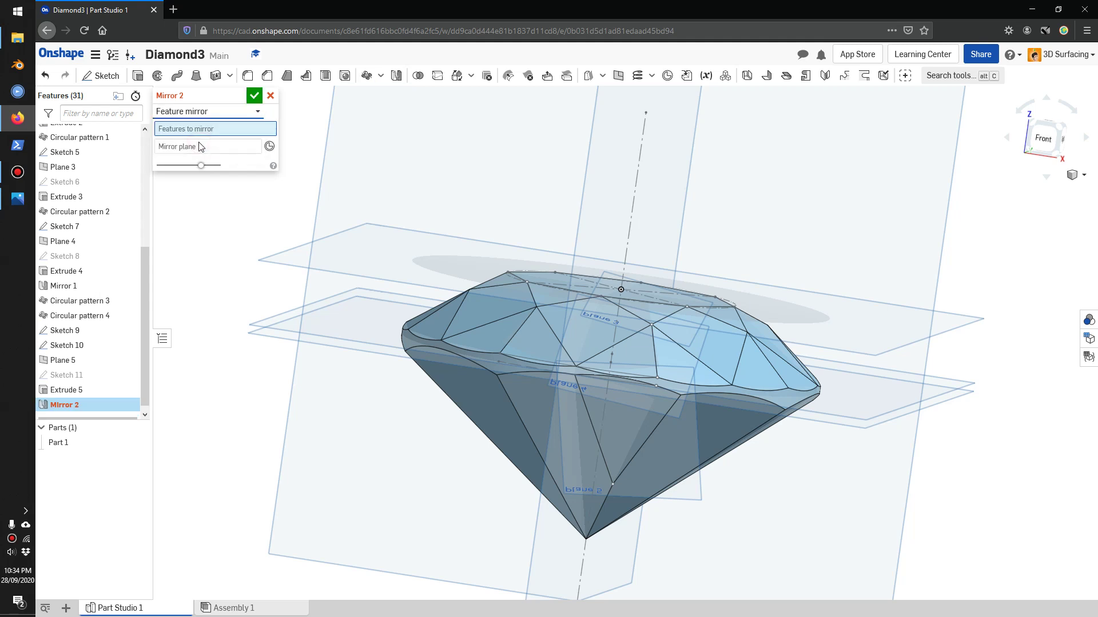
click(67, 390)
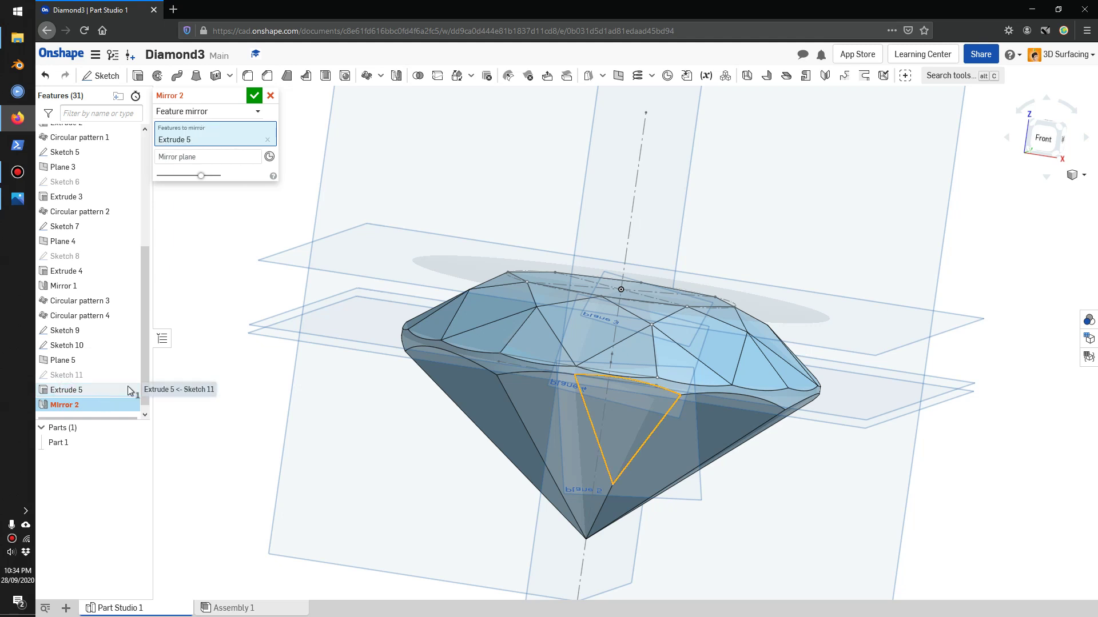
click(207, 163)
click(585, 205)
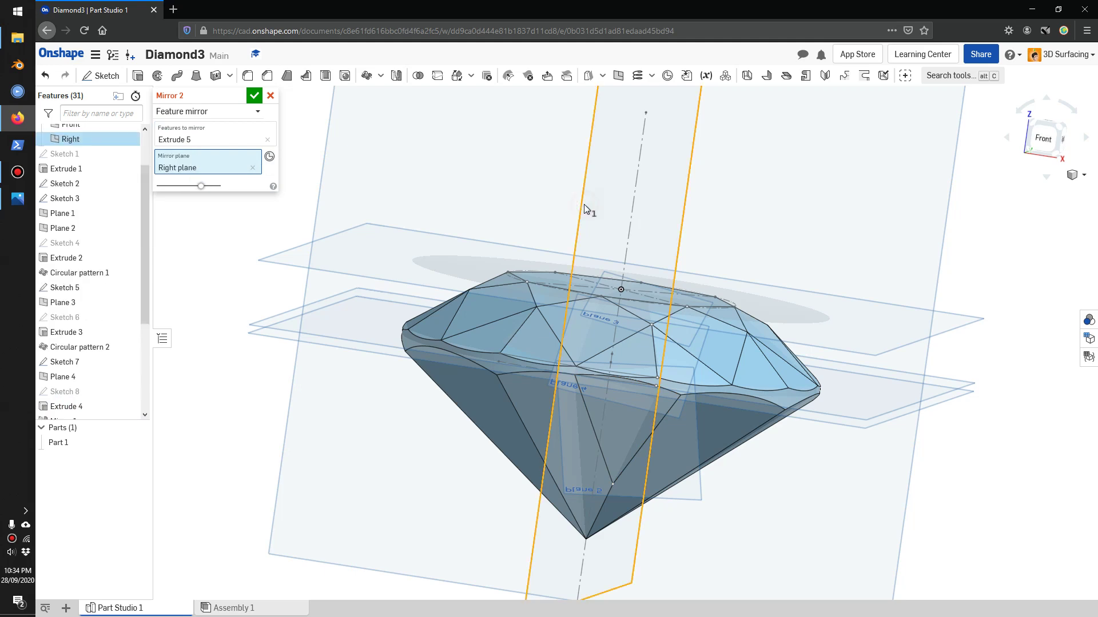
click(254, 96)
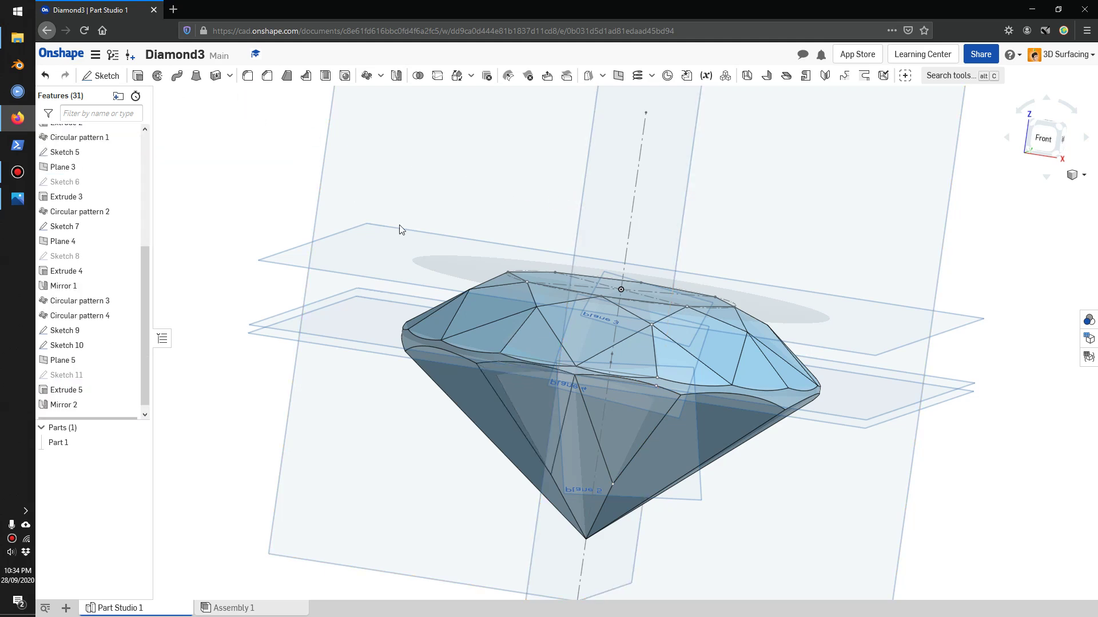
Circular-pattern the Extrude 5 cut as a feature around the vertical Sketch 3 axis, with 8 equally spaced instances over 360 degrees, applied per instance.
right_drag(572, 292, 653, 390)
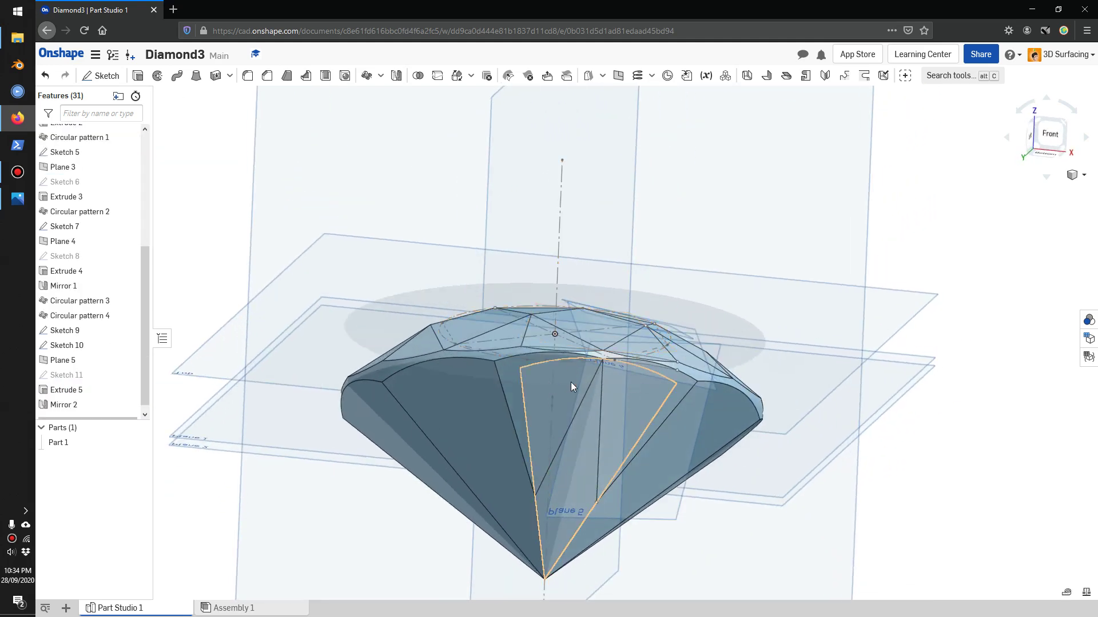
right_drag(571, 382, 603, 401)
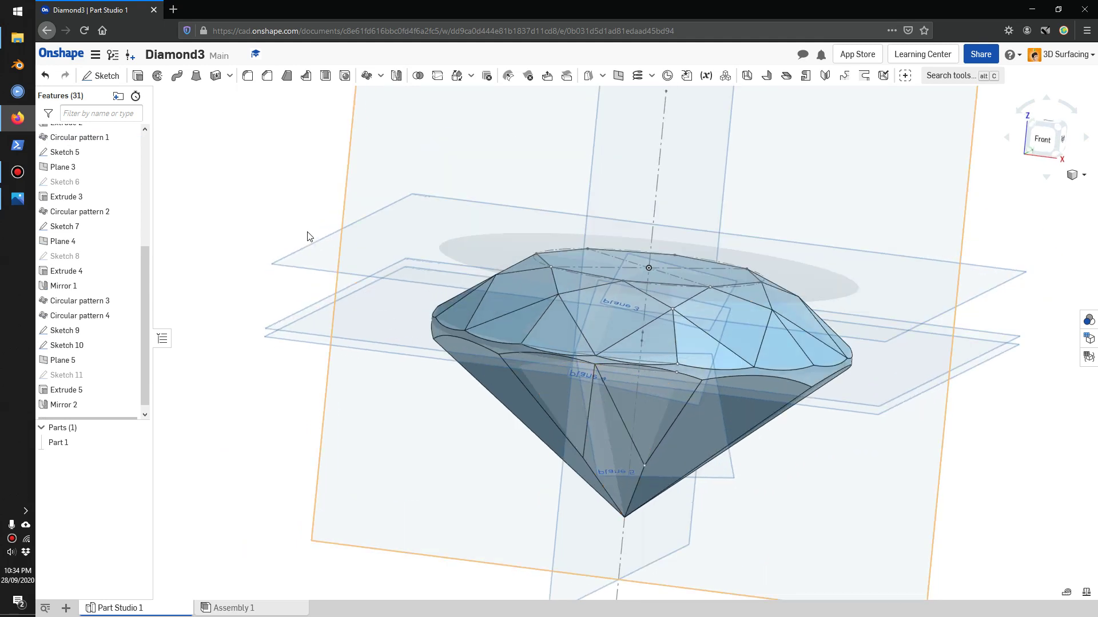
scroll(96, 395, down, 1)
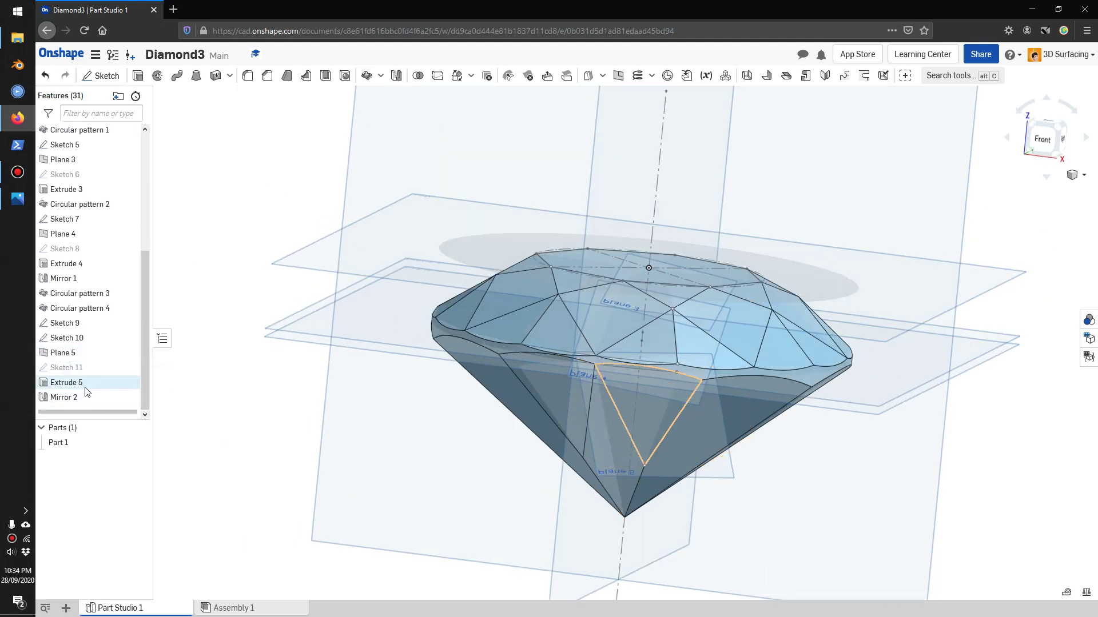
click(365, 75)
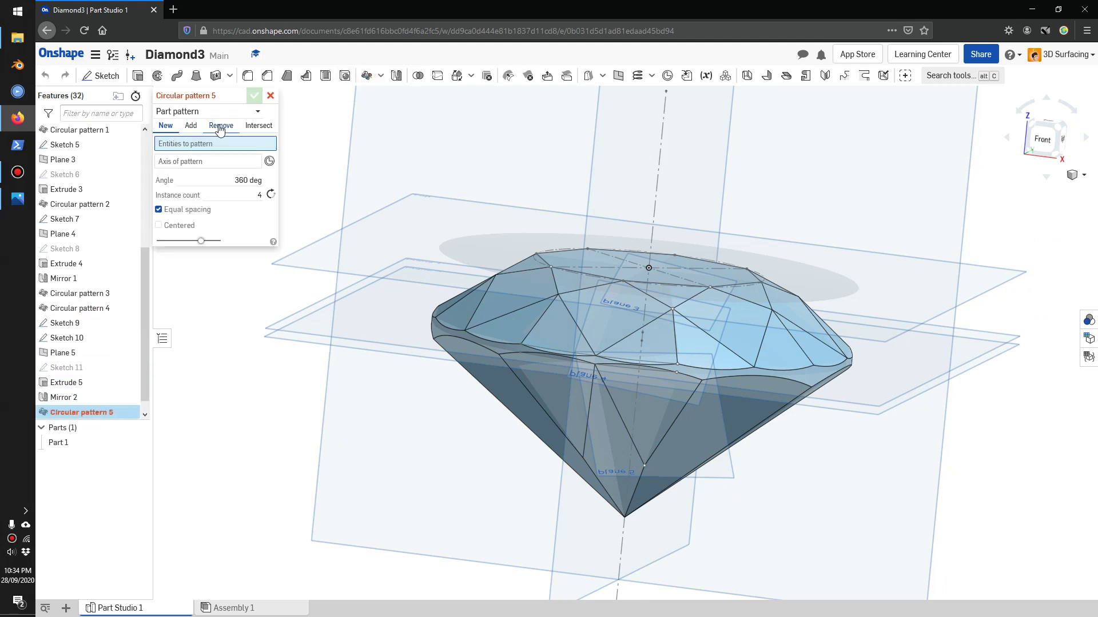
click(216, 115)
click(200, 144)
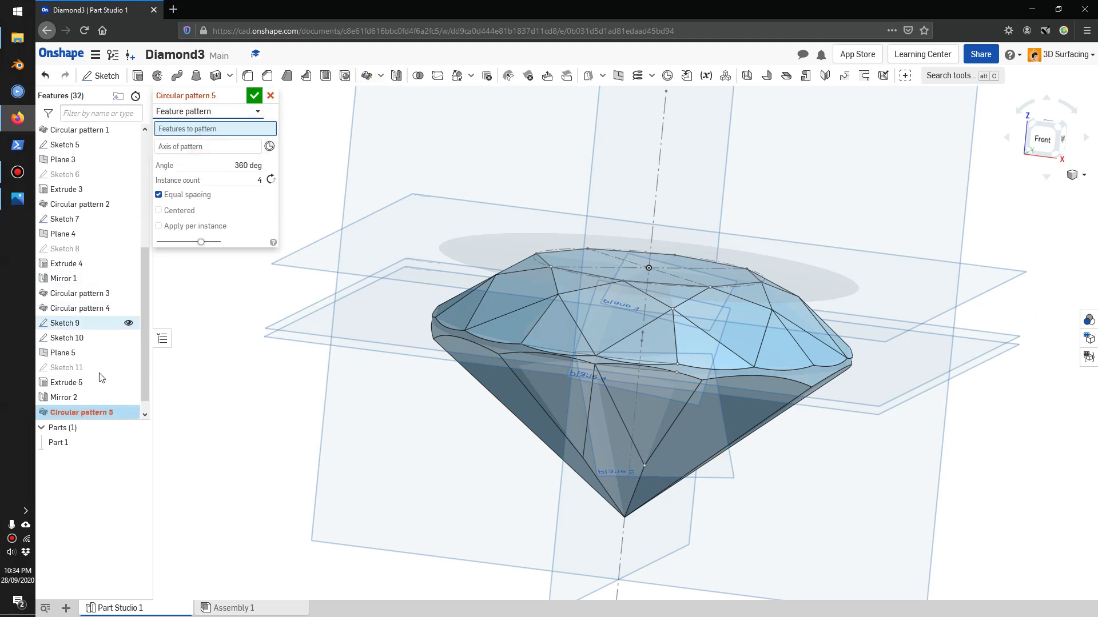
click(87, 386)
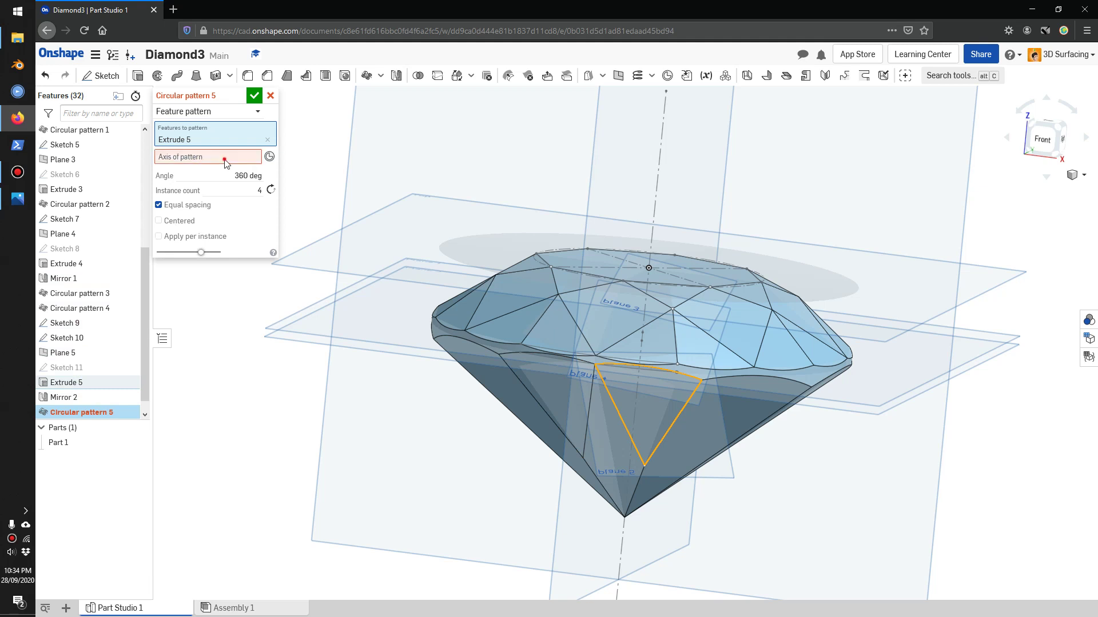
click(655, 159)
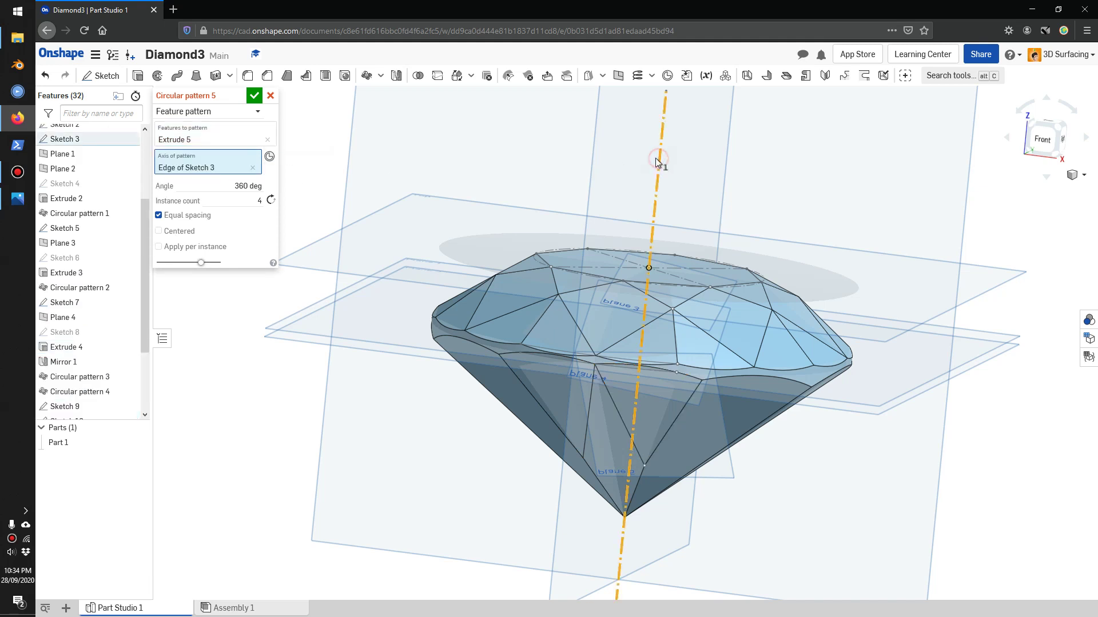
click(245, 200)
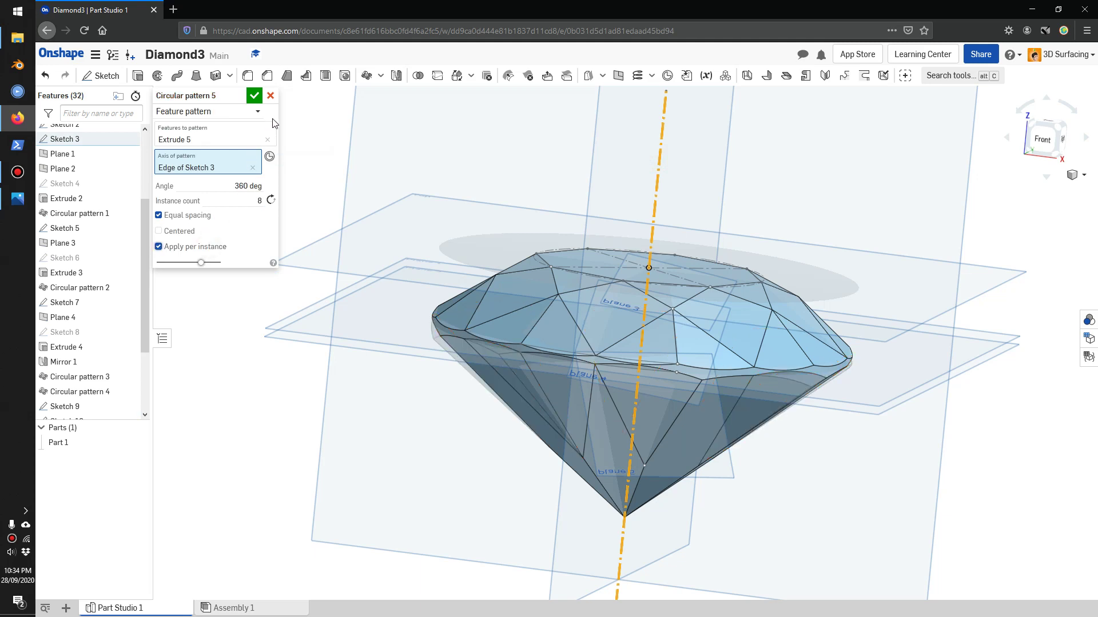
click(254, 96)
Circular-pattern the Mirror 2 cut as a feature around the vertical Sketch 3 axis, with 8 equally spaced instances over 360 degrees, applied per instance.
right_drag(299, 191, 131, 329)
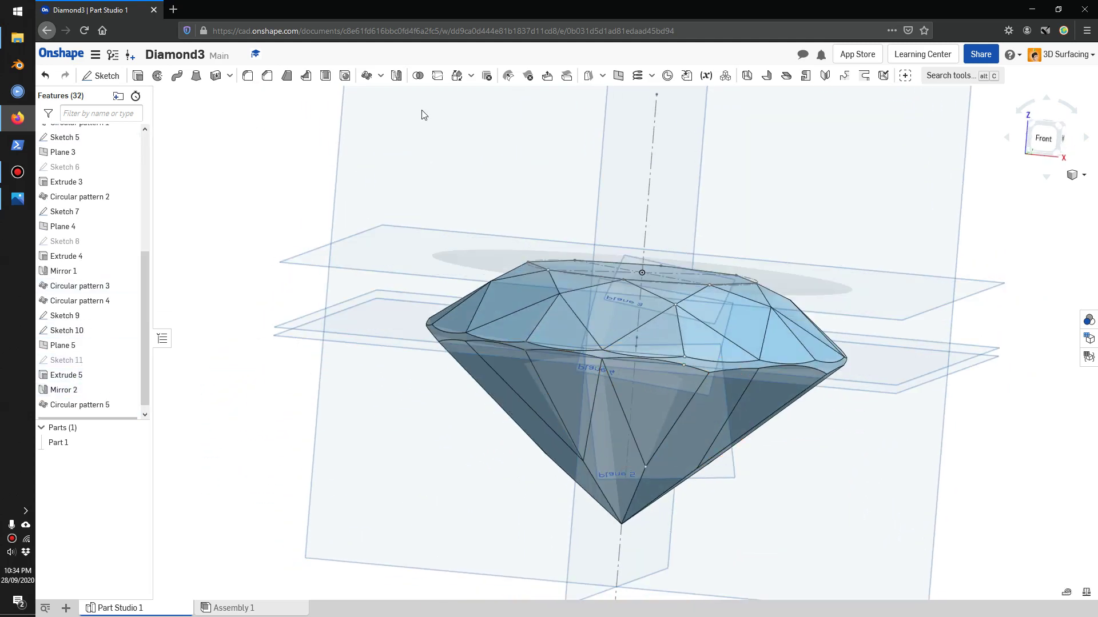
click(366, 76)
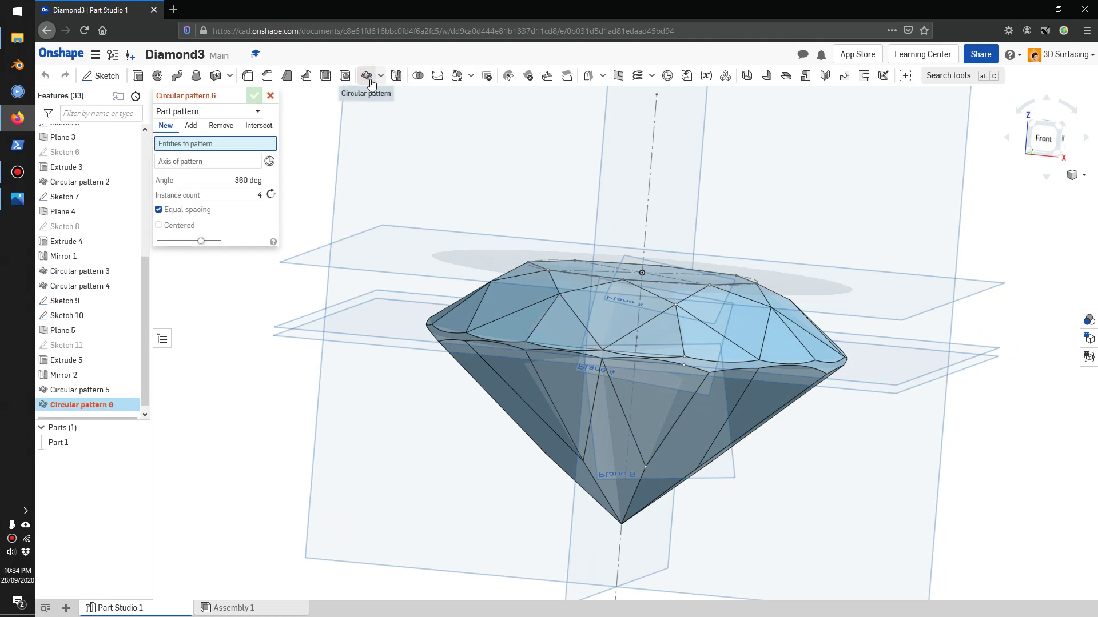
click(257, 112)
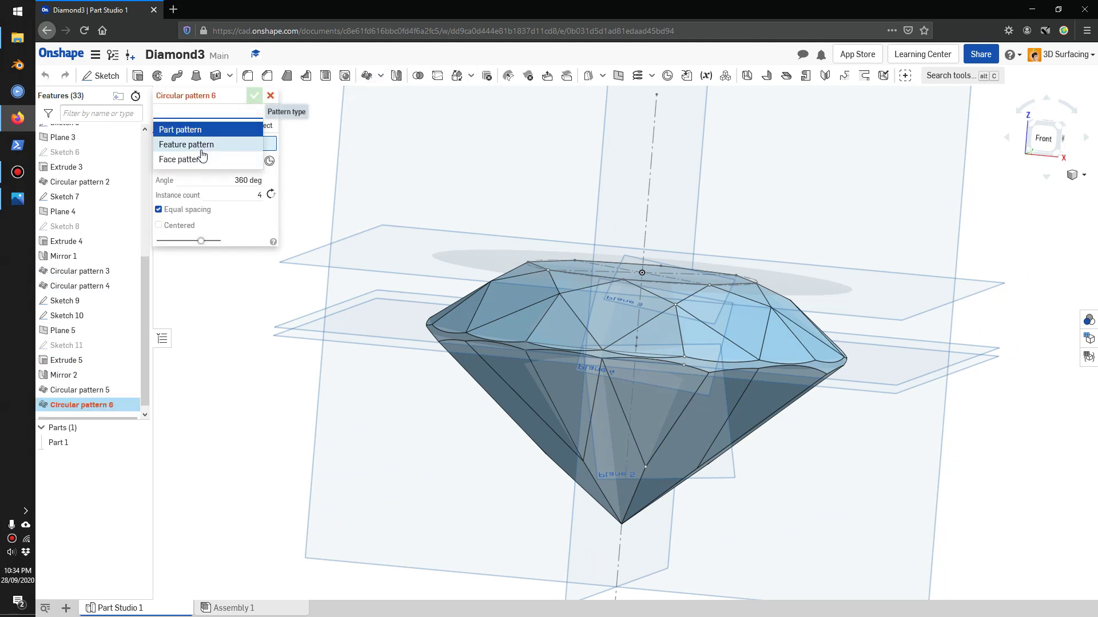
click(201, 144)
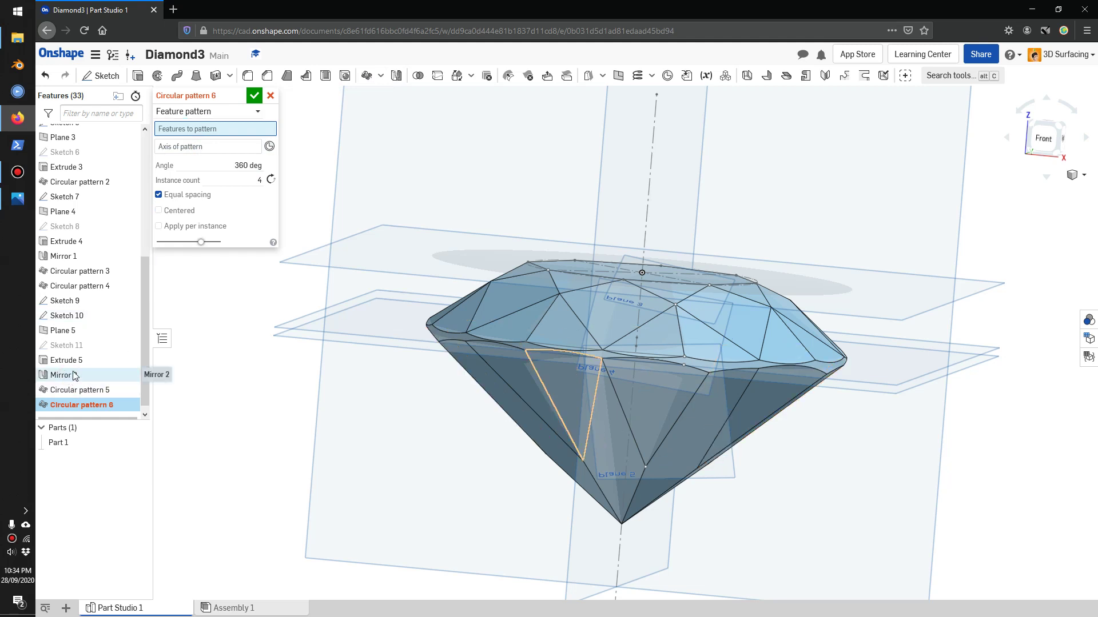
click(74, 375)
click(200, 158)
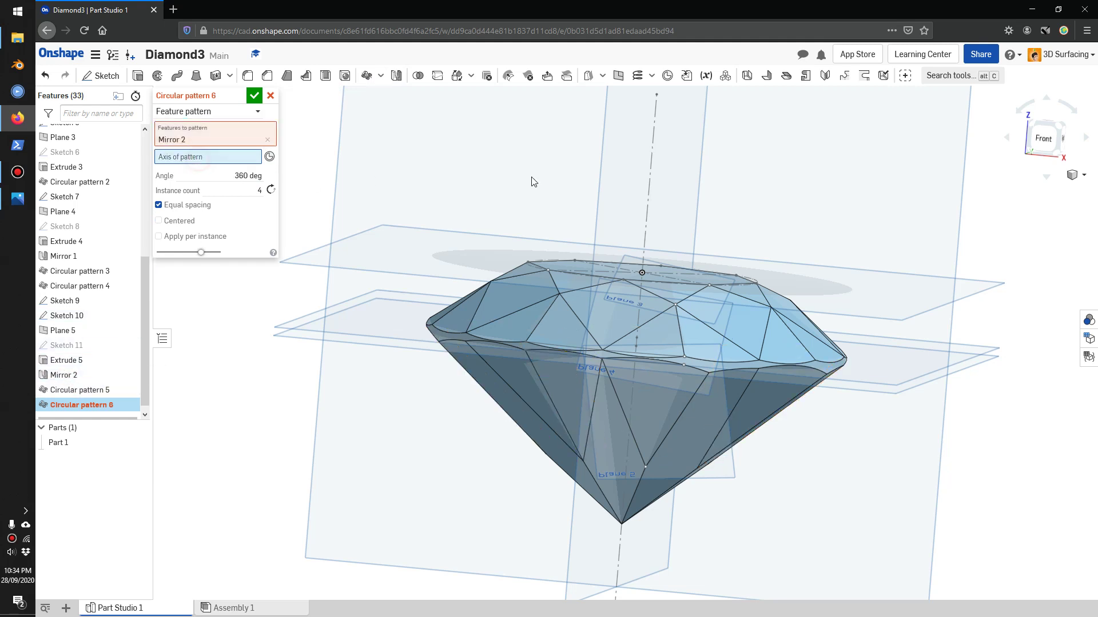
click(650, 188)
click(228, 202)
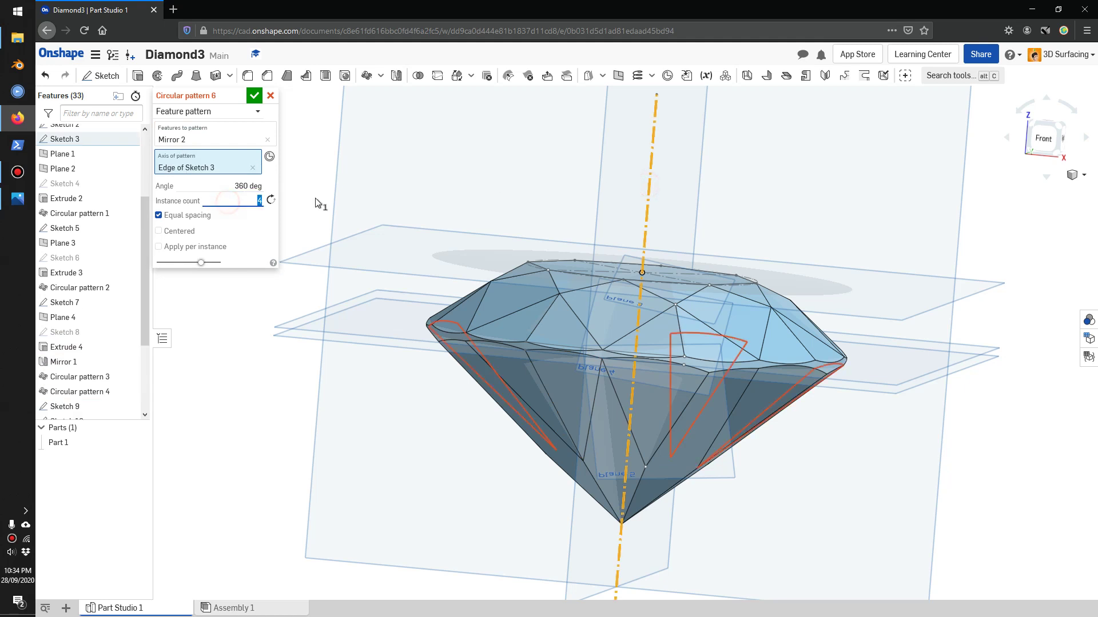
text(8)
click(205, 247)
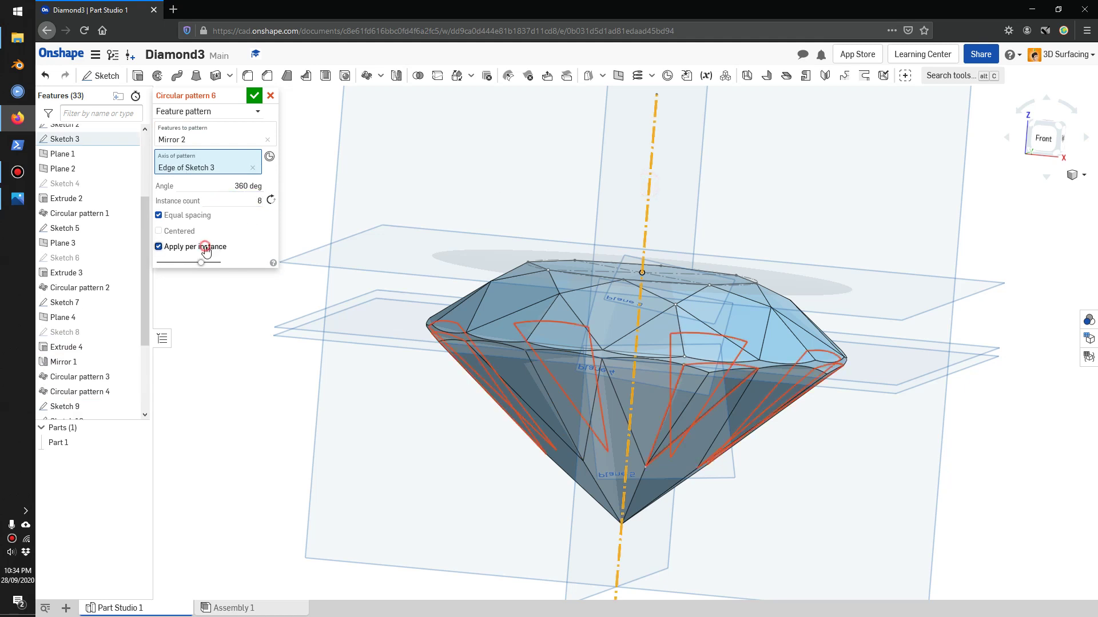
click(255, 96)
Hide all the planes and Sketch 2, the circle sketch above the diamond's flat table.
right_drag(269, 167, 337, 217)
mouse_move(462, 282)
right_down()
mouse_move(376, 338)
mouse_move(466, 340)
mouse_move(559, 368)
right_up()
key(p)
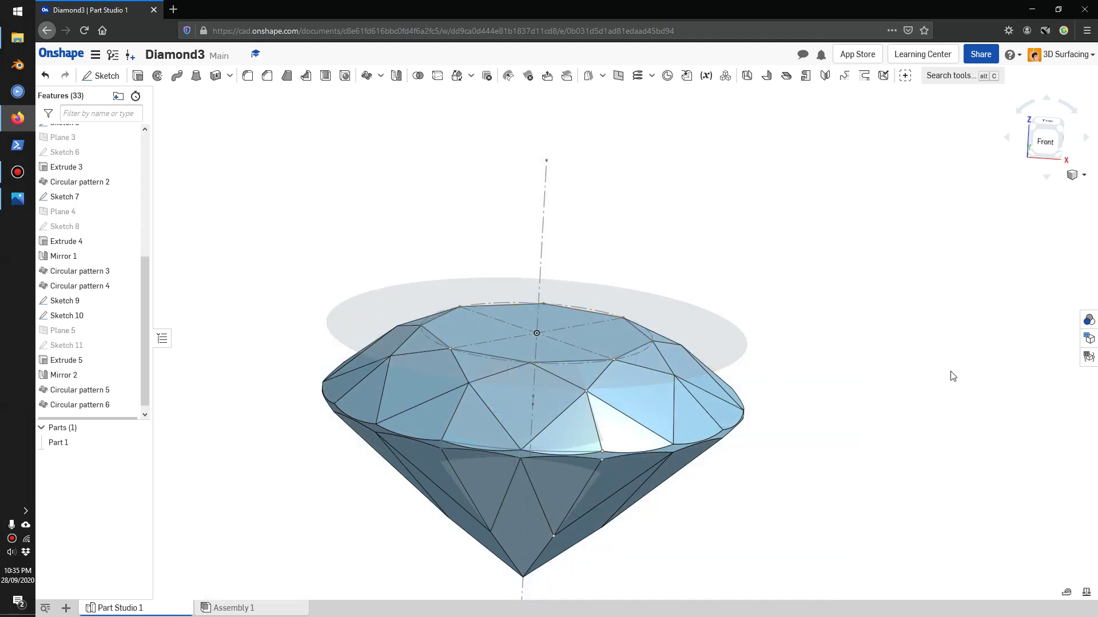
right_drag(875, 341, 796, 321)
click(697, 320)
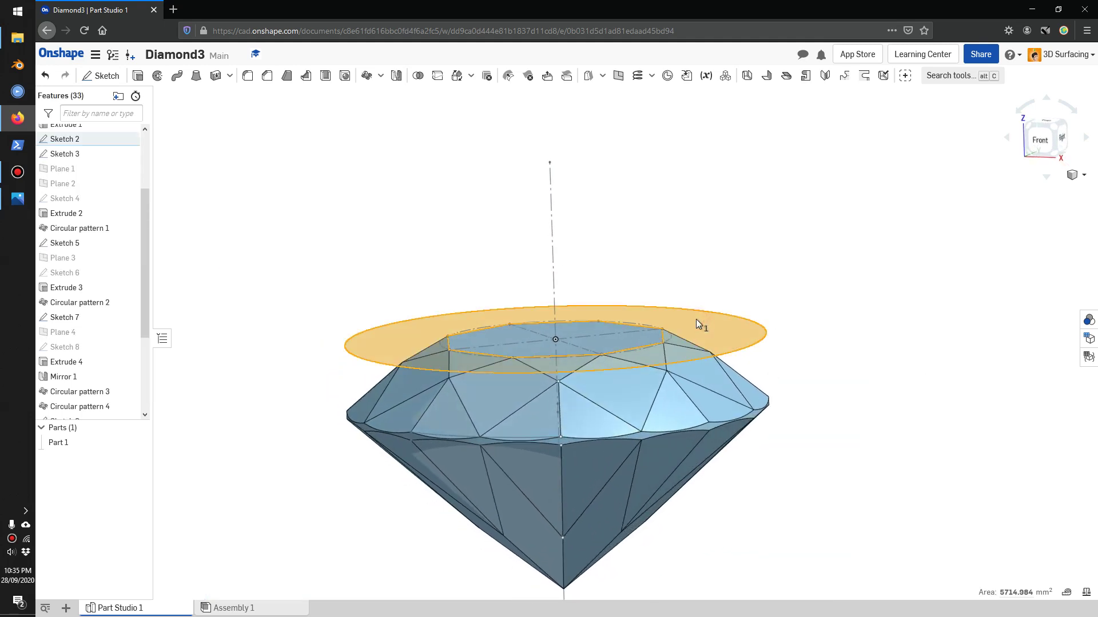
right_click(697, 321)
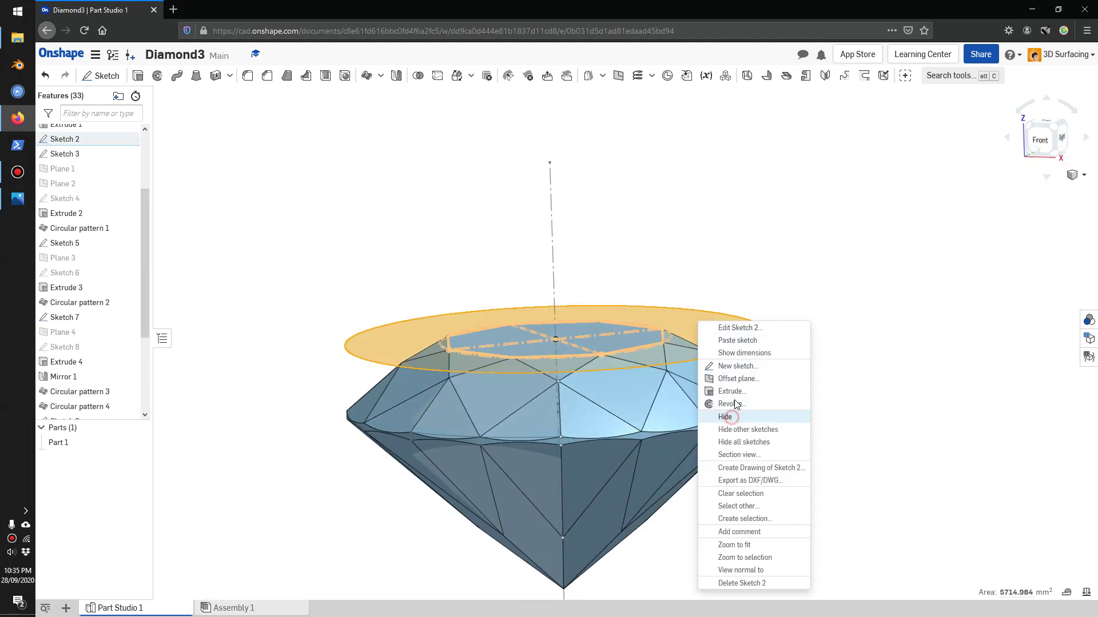
click(725, 417)
Change the appearance of Part 1 to purple, colour 981FAC, keeping full opacity.
right_drag(778, 284, 882, 307)
right_click(841, 309)
scroll(834, 287, up, 3)
scroll(830, 292, down, 2)
click(1089, 320)
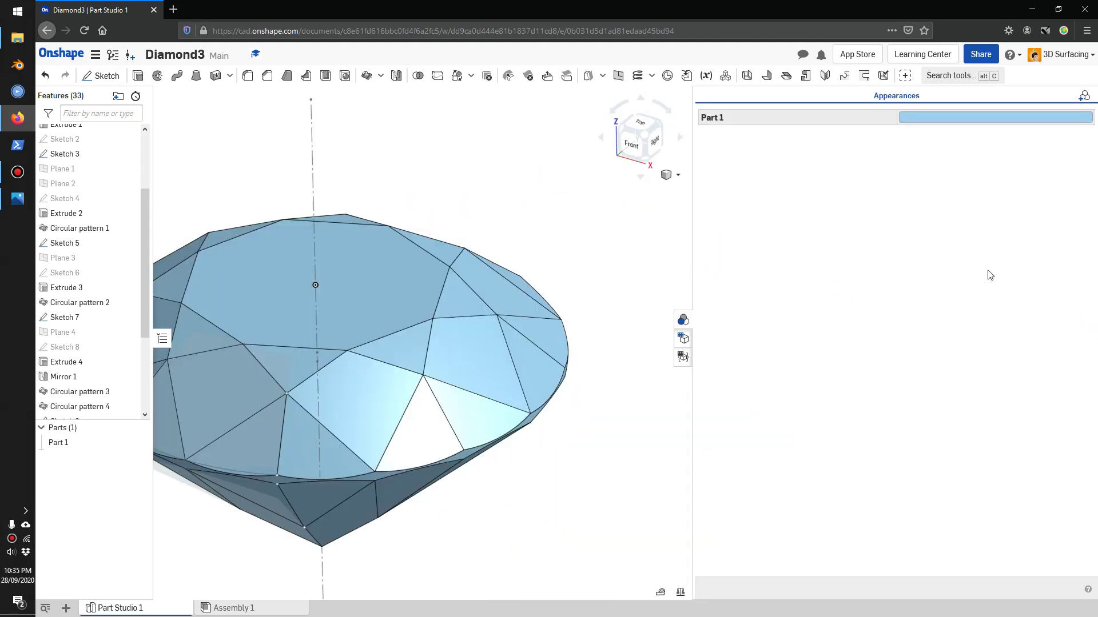
click(967, 118)
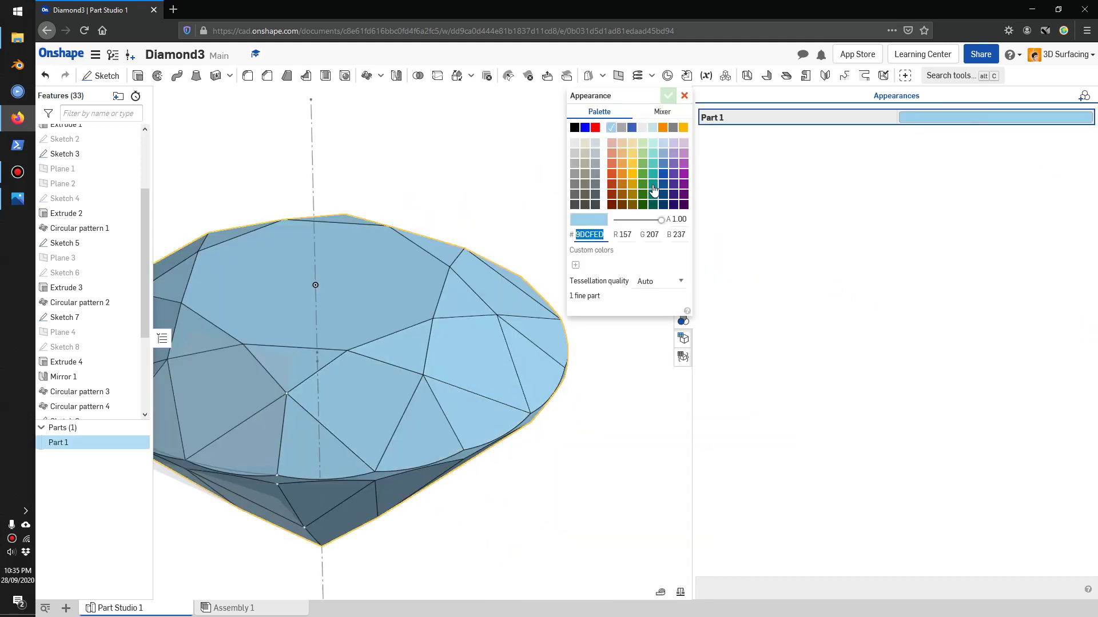
click(685, 175)
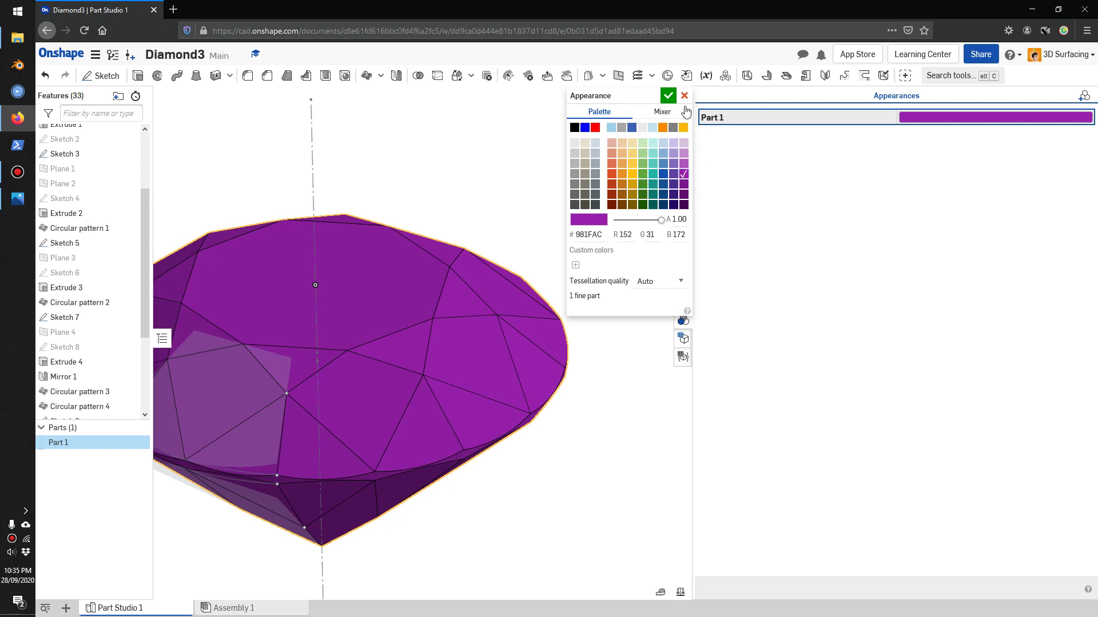
click(666, 96)
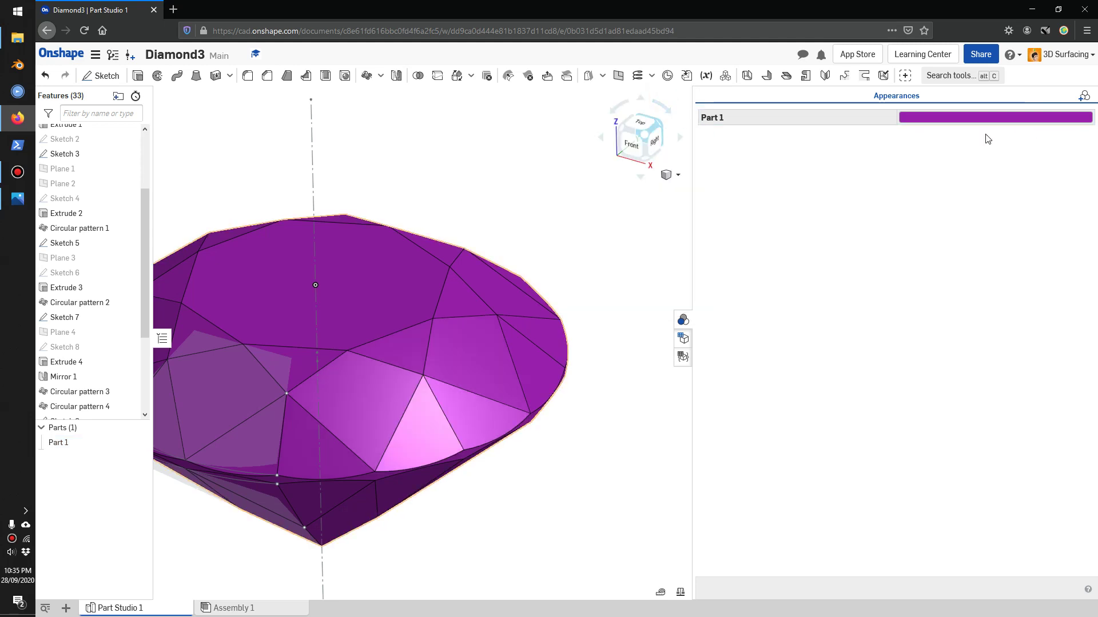
click(688, 320)
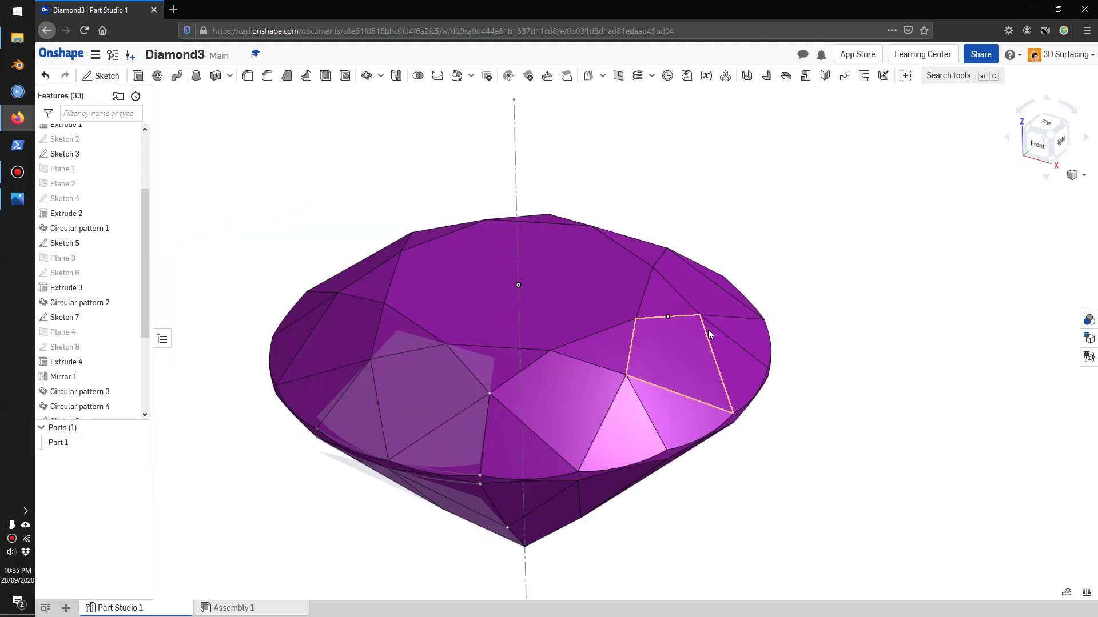
Inspect the purple diamond's facets from several angles and bring up the Diamond-Cut-Proportions.png reference image in Photos.
right_drag(708, 329, 680, 327)
right_drag(695, 280, 708, 372)
scroll(712, 368, down, 2)
scroll(713, 368, up, 4)
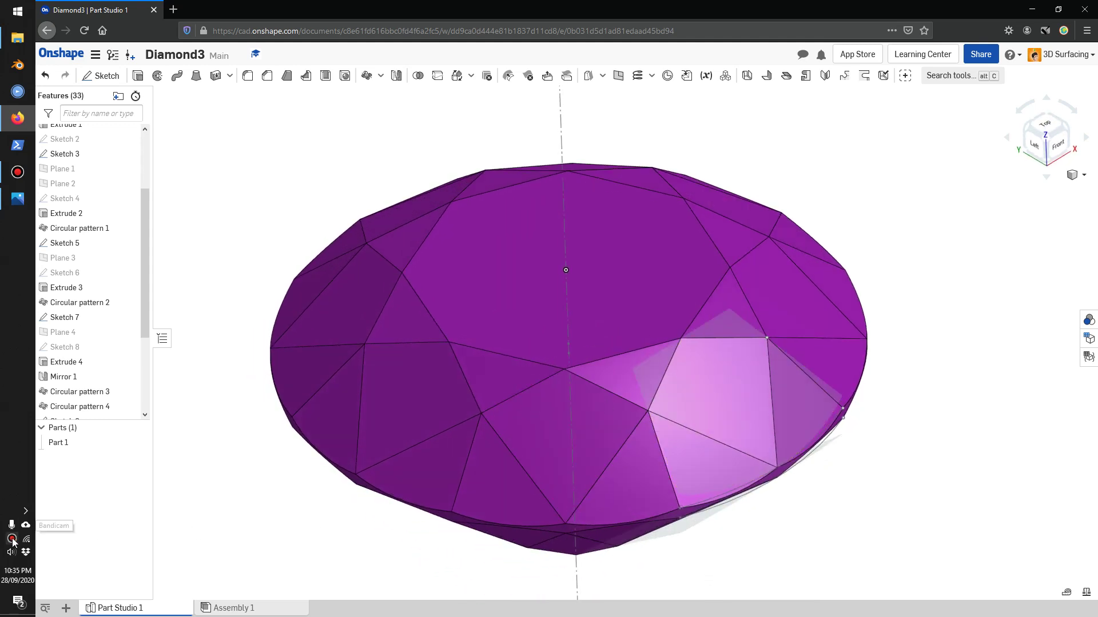
click(17, 208)
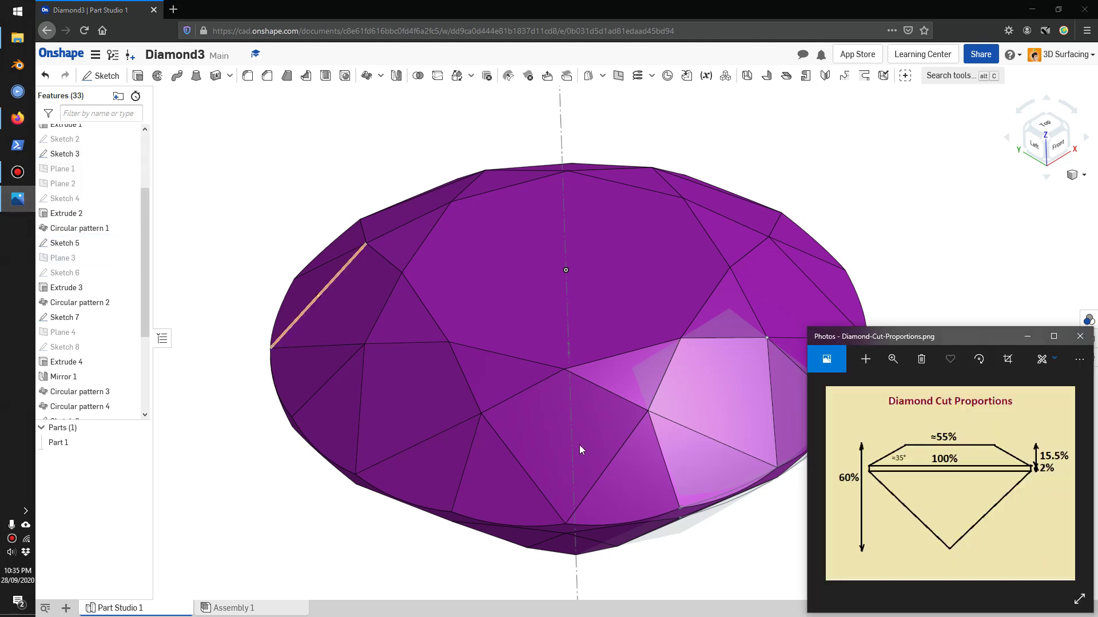